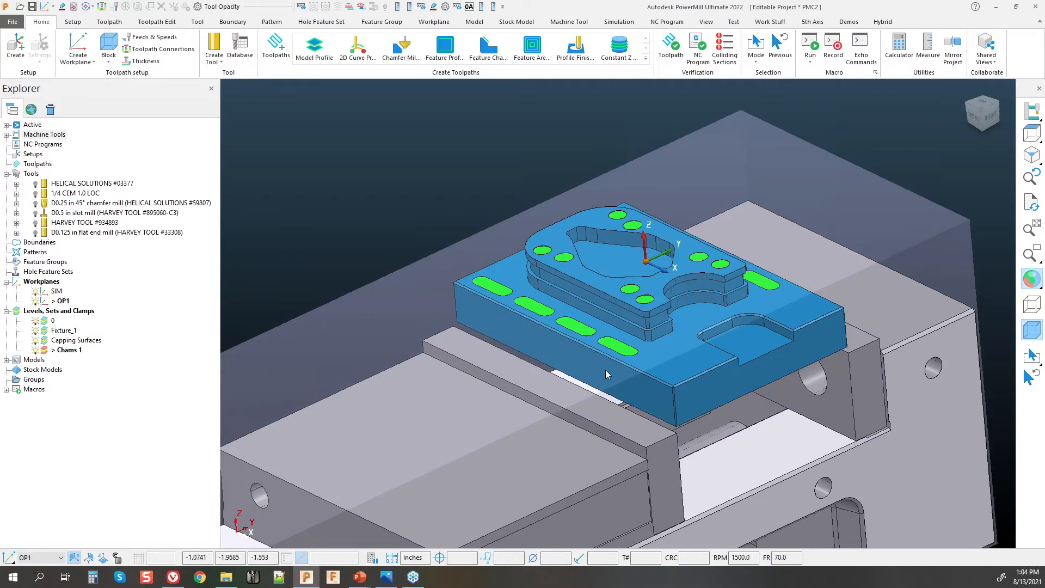
Step: Inspect the part held in the vise and expand the project's list of models
middle_click_drag(664, 330, 706, 397)
scroll(705, 393, "down", 5)
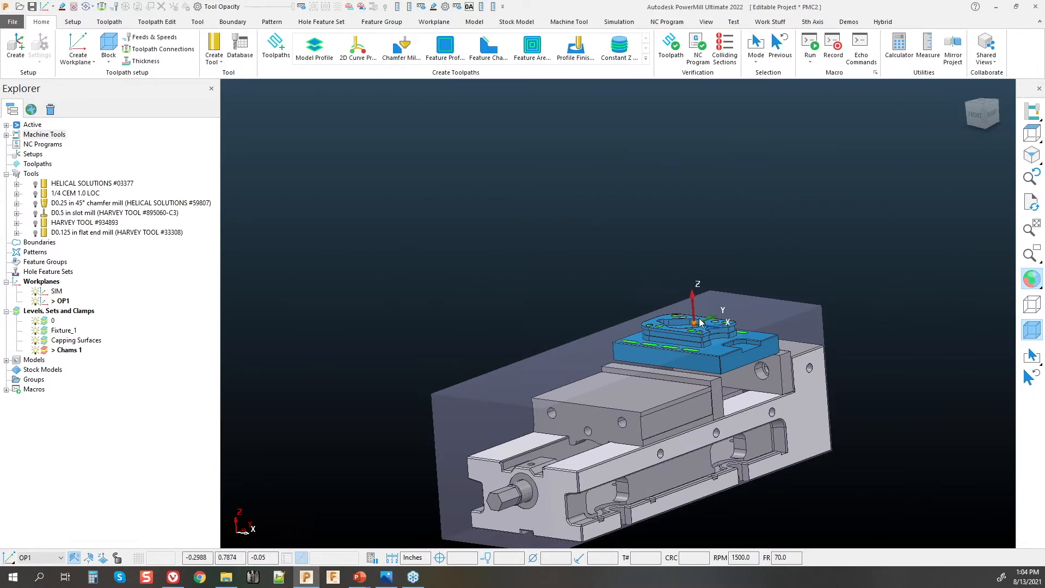
middle_click_drag(791, 357, 756, 481)
scroll(710, 361, "up", 3)
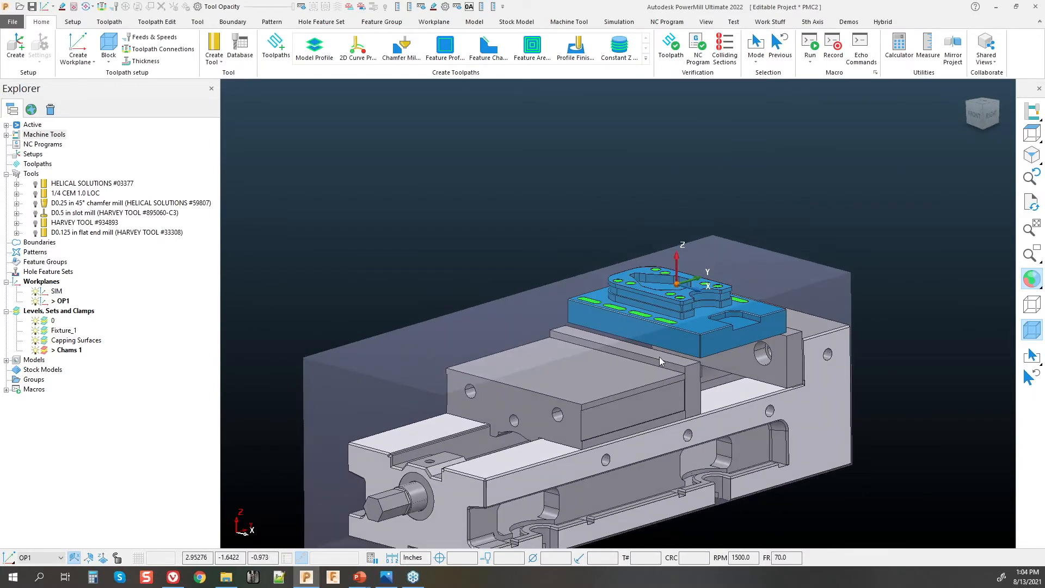
left_click(6, 360)
middle_click_drag(427, 242, 424, 257)
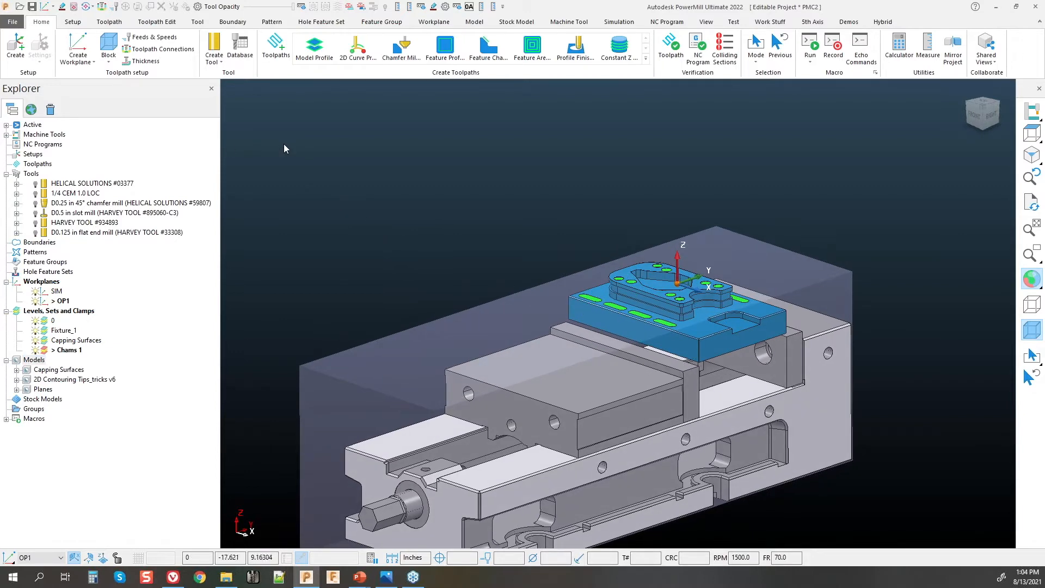
Step: Review the safe area and lead-in settings of the toolpath connections, leaving them as they are
left_click(152, 53)
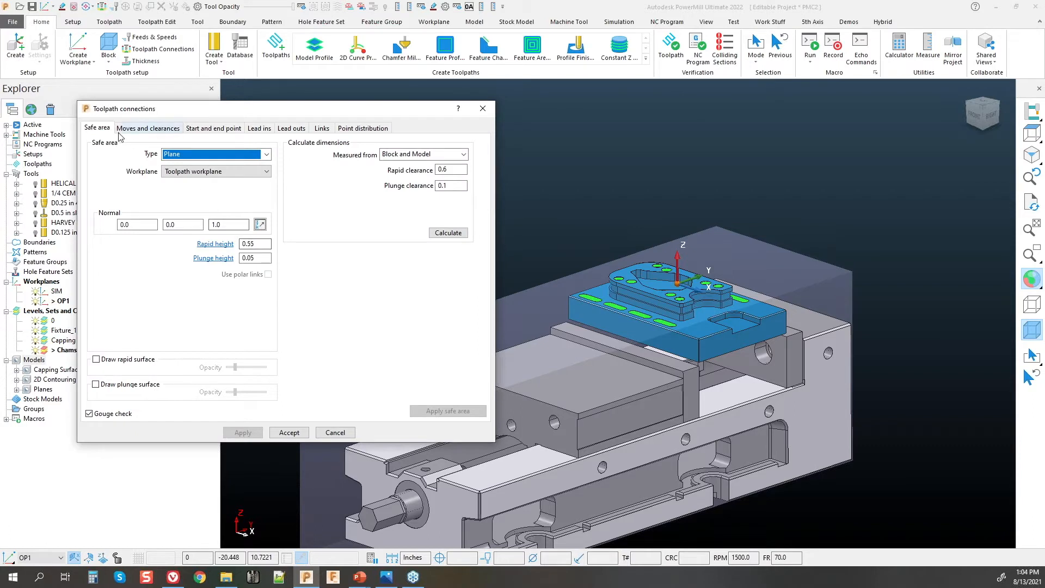
left_click(259, 129)
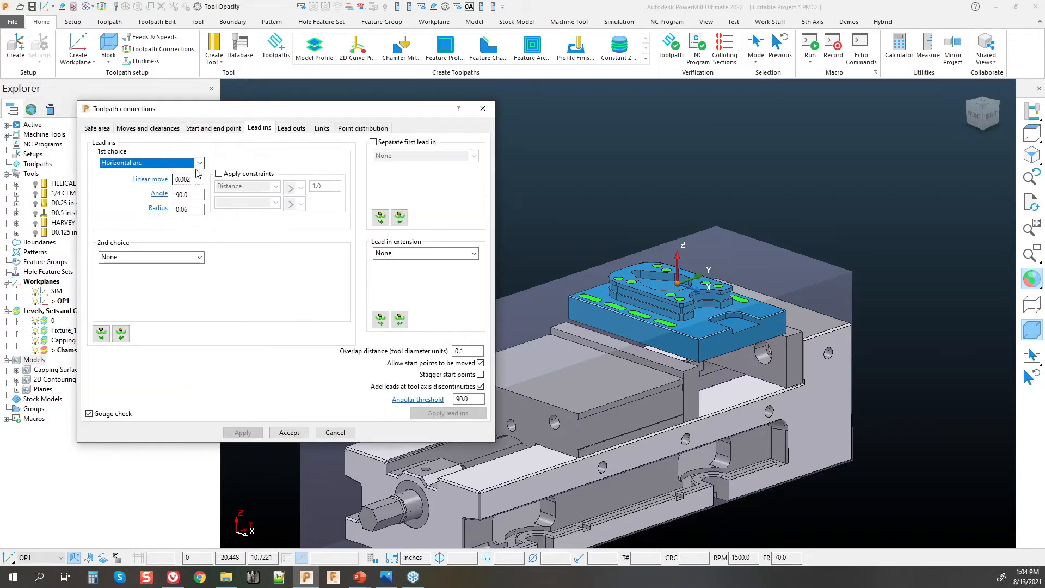
left_click(191, 198)
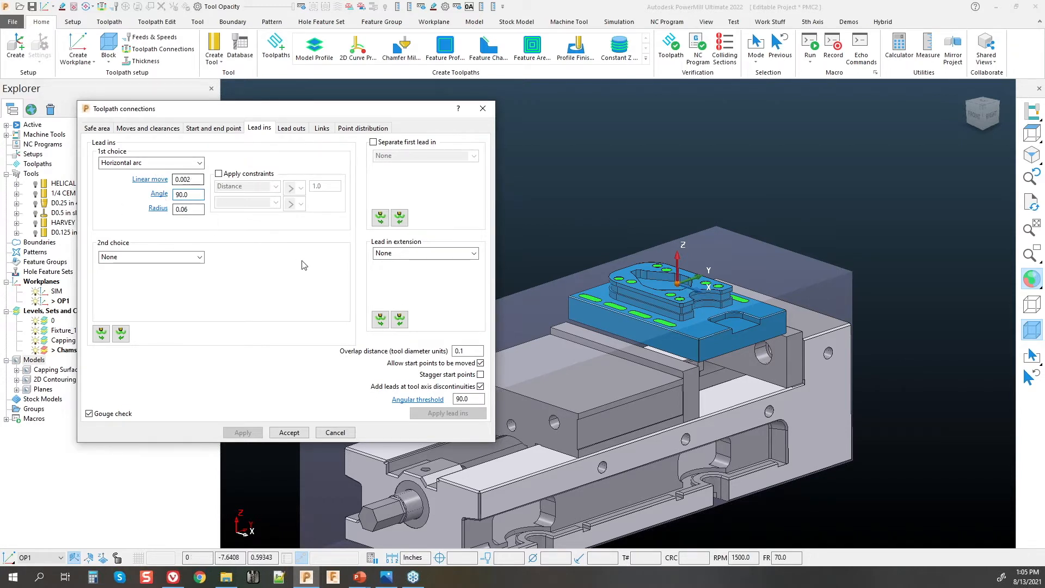
left_click(105, 128)
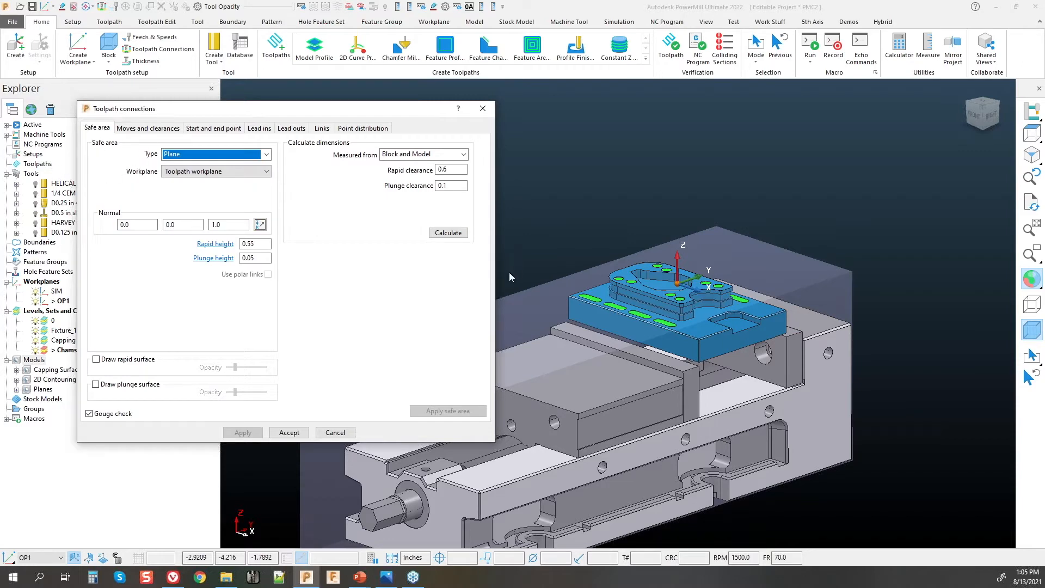
left_click(336, 432)
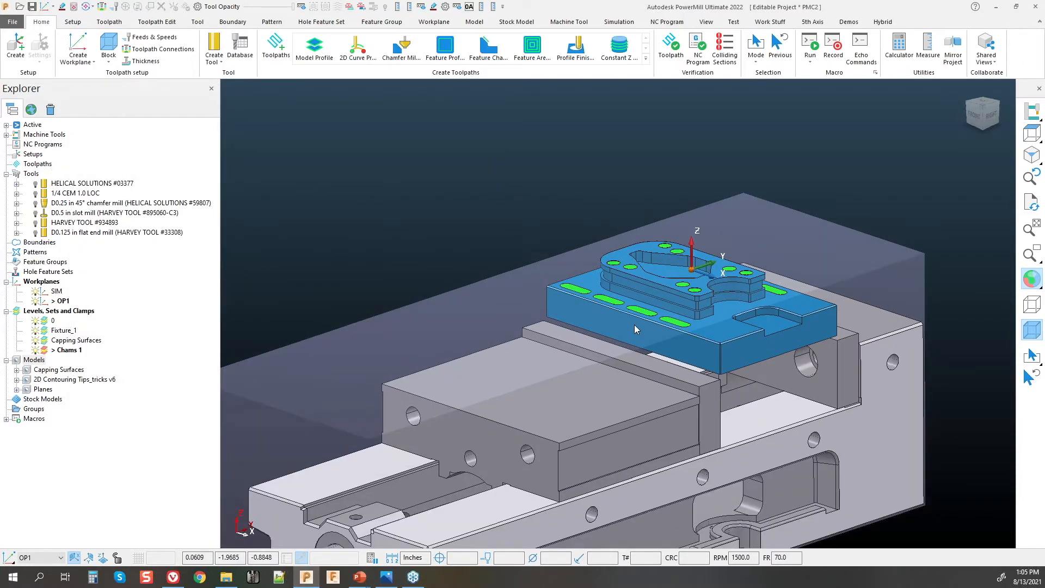
Step: Browse the 3D Area Clearance toolpath strategies and preview Model Profile and Model Area Clearance
scroll(660, 333, "up", 2)
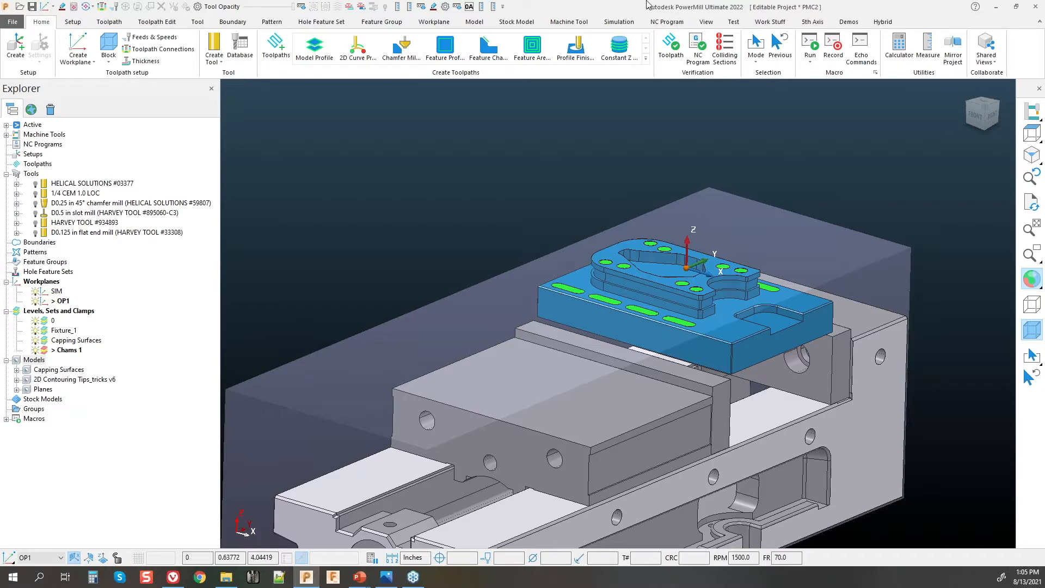
left_click(276, 44)
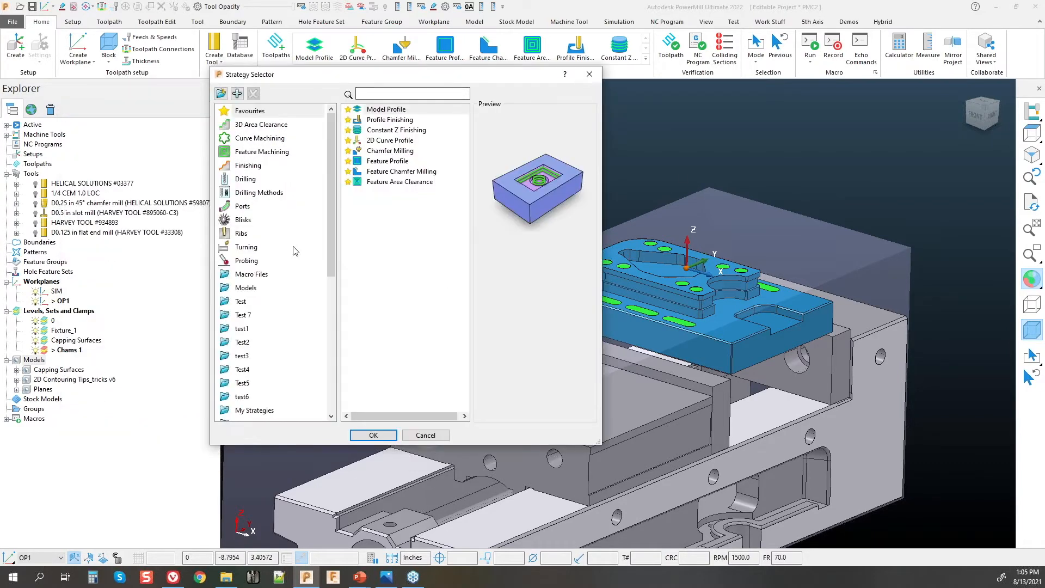
left_click(262, 126)
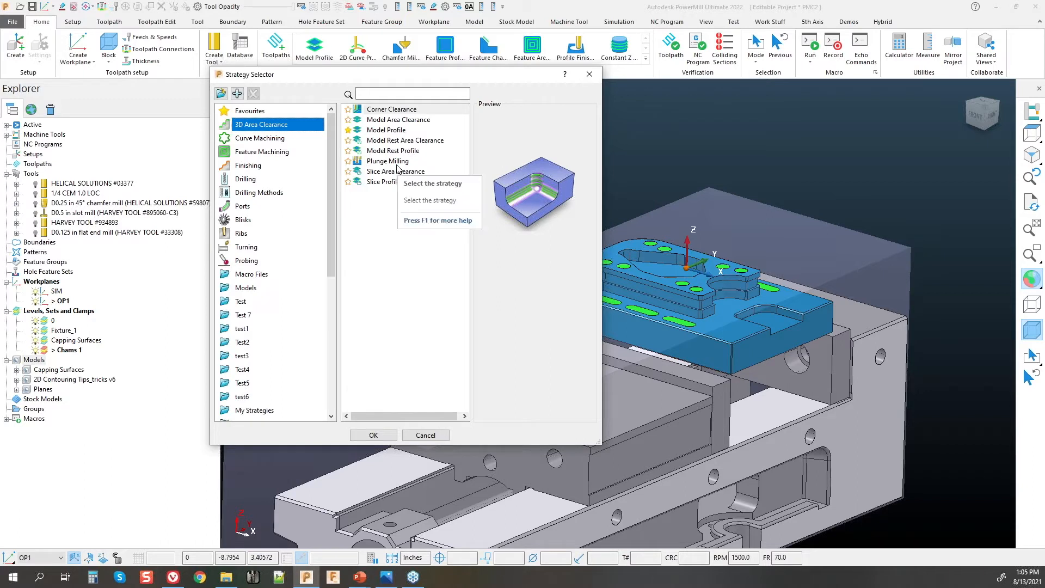
left_click(394, 132)
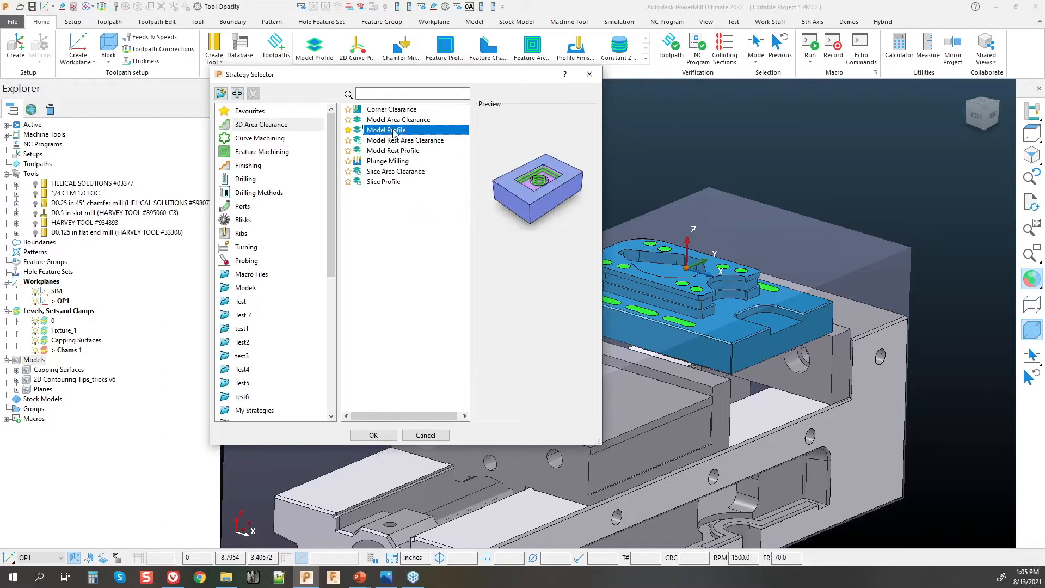
left_click(398, 119)
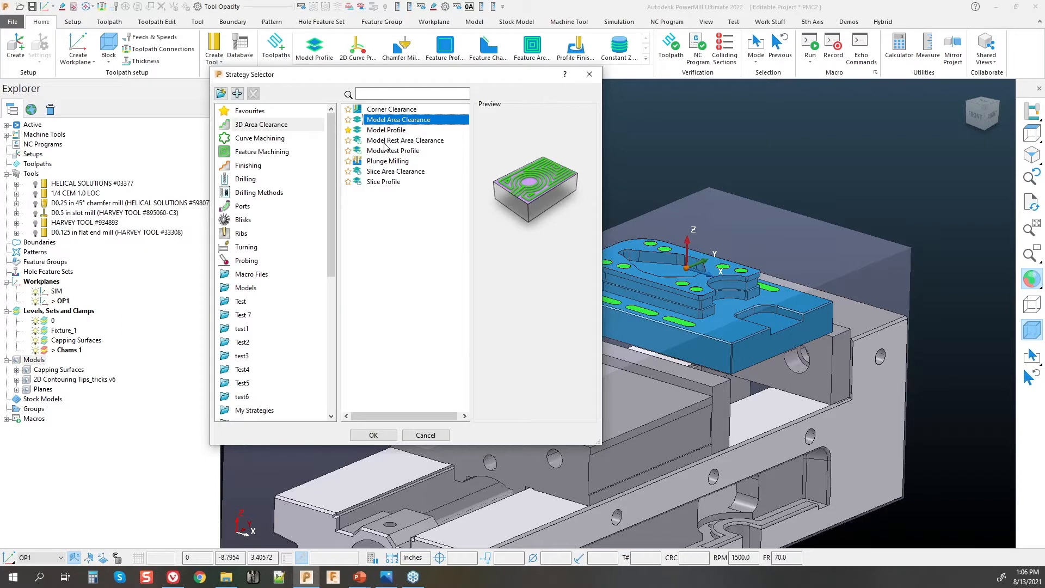
left_click(389, 132)
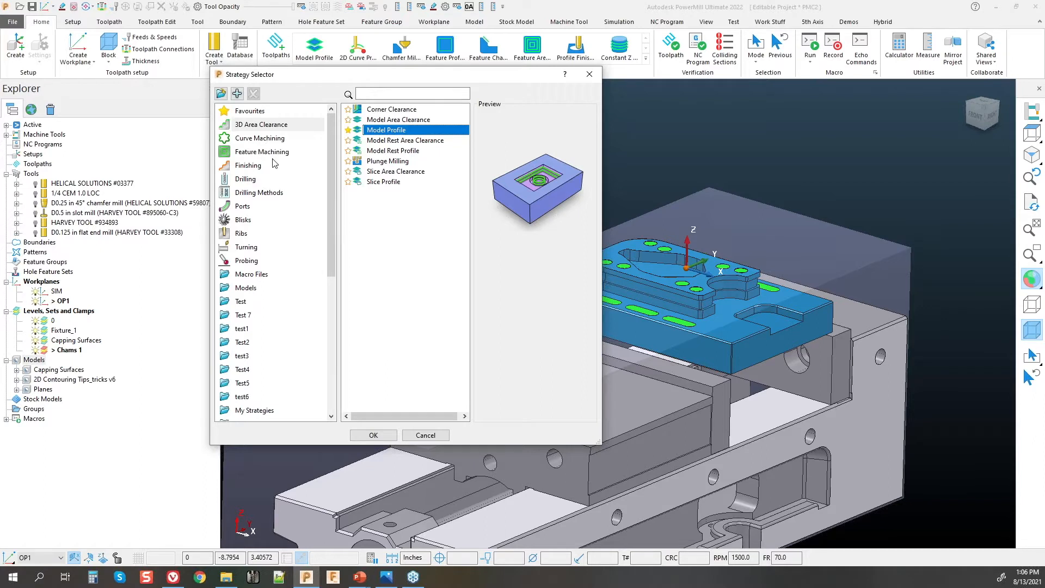
Step: Browse the Curve Machining strategies and preview 2D Curve Profile
left_click(271, 139)
left_click(253, 141)
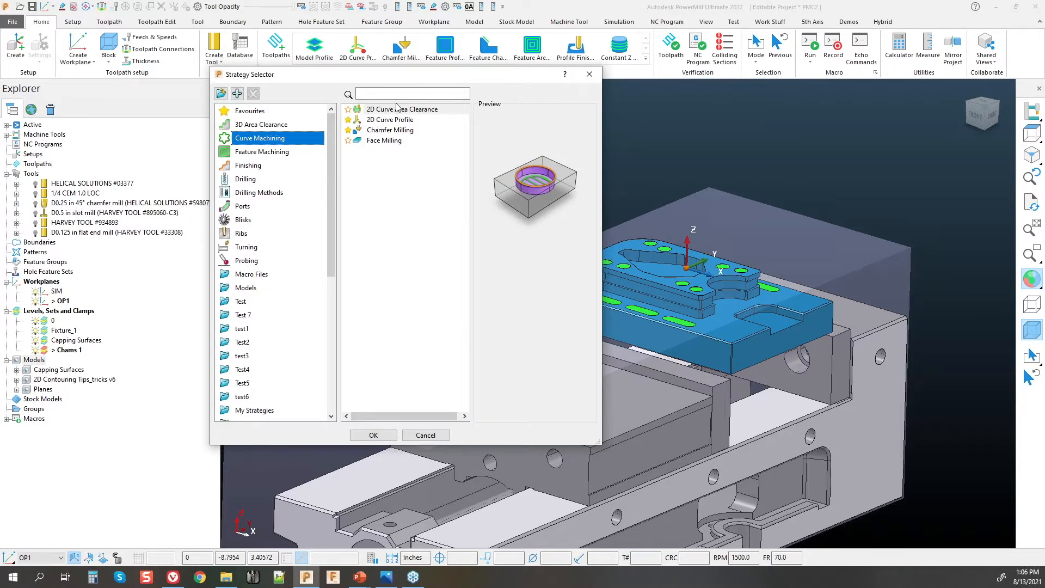
left_click_drag(397, 74, 419, 76)
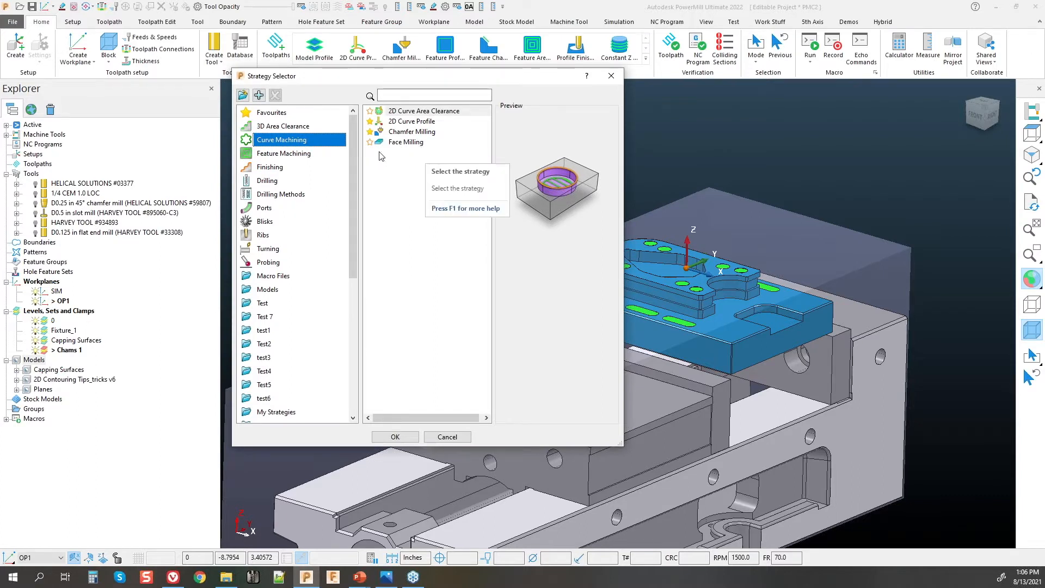
left_click(411, 123)
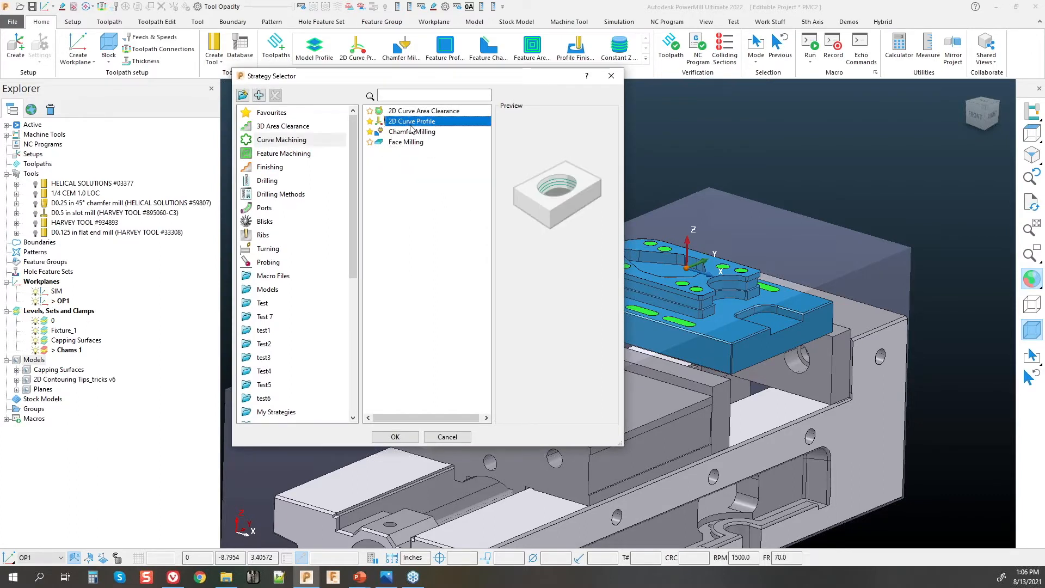
key("ctrl")
Step: Browse the Feature Machining and Finishing strategies, previewing Swarf Finishing, Constant Z Finishing and Profile Finishing
left_click(287, 154)
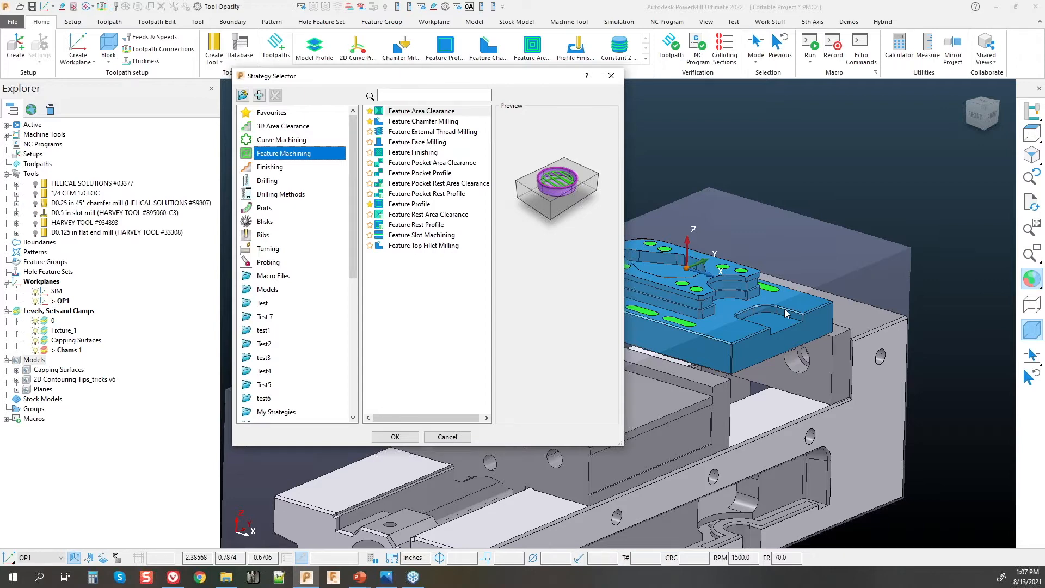
left_click(280, 169)
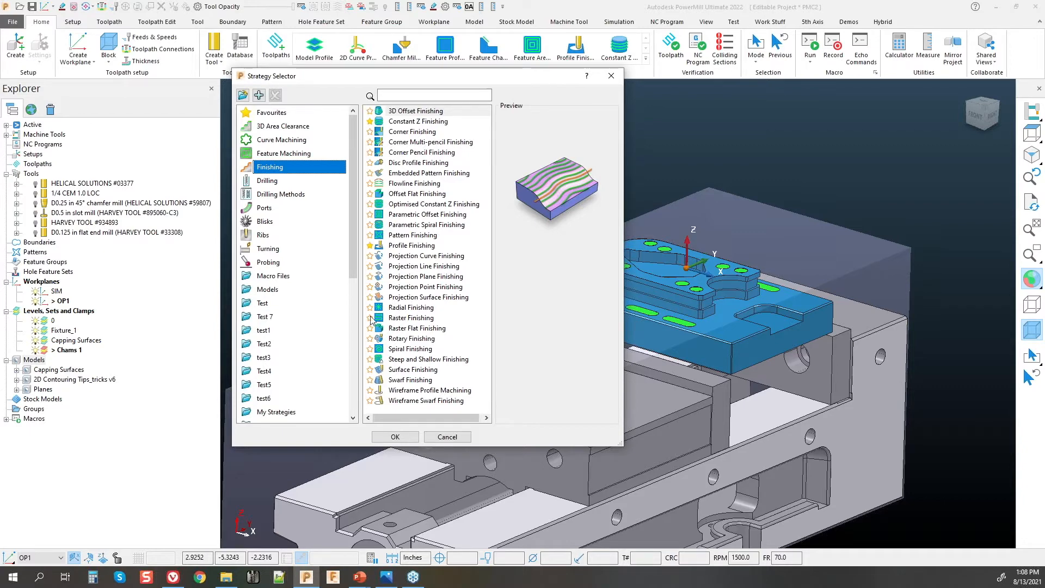
left_click(416, 380)
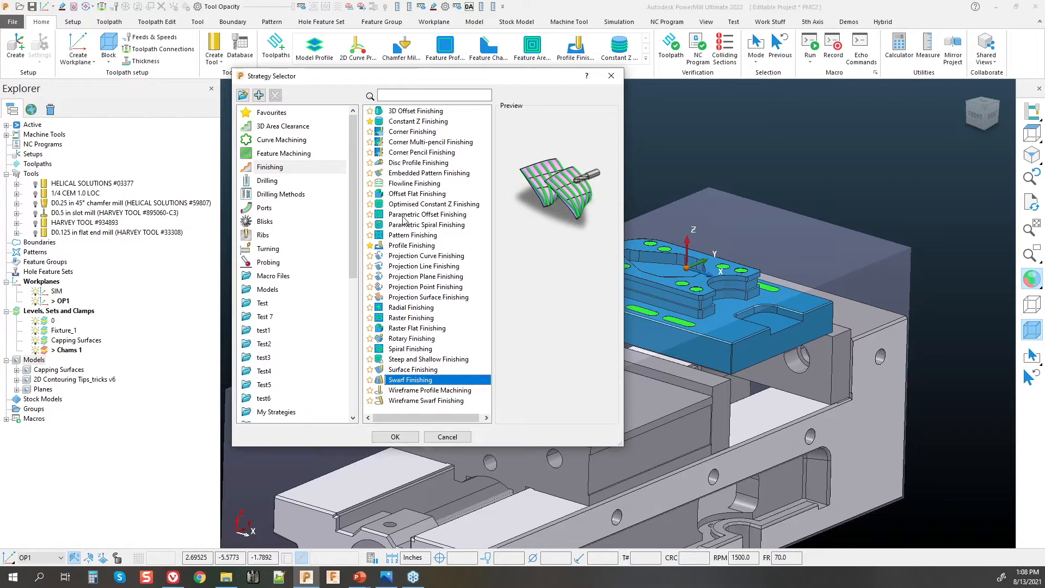
left_click(400, 121)
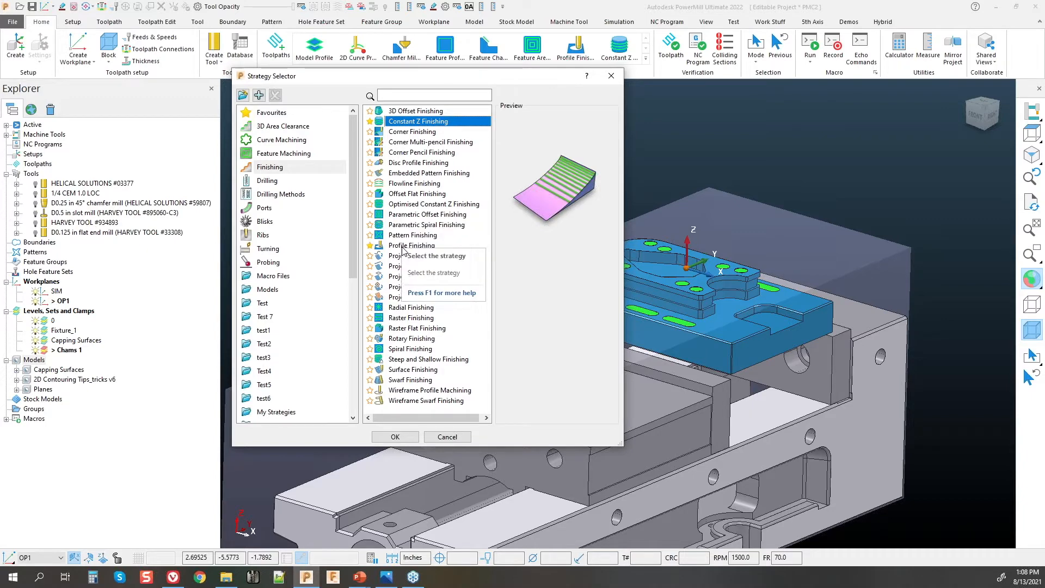
left_click(438, 246)
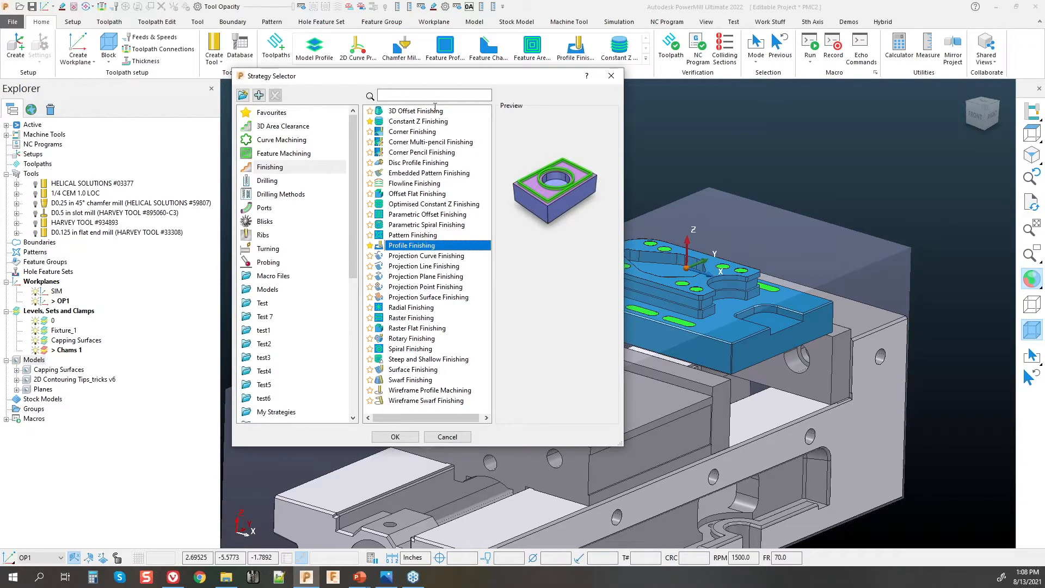
Step: Review the favourite toolpath strategies and close the strategy selector without choosing one
left_click_drag(416, 77, 372, 75)
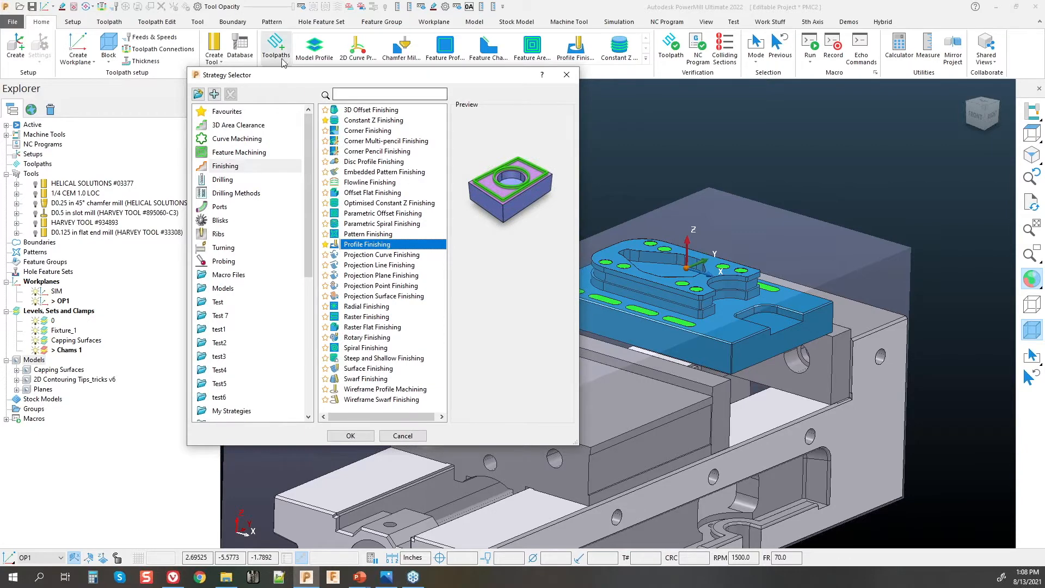
left_click(213, 112)
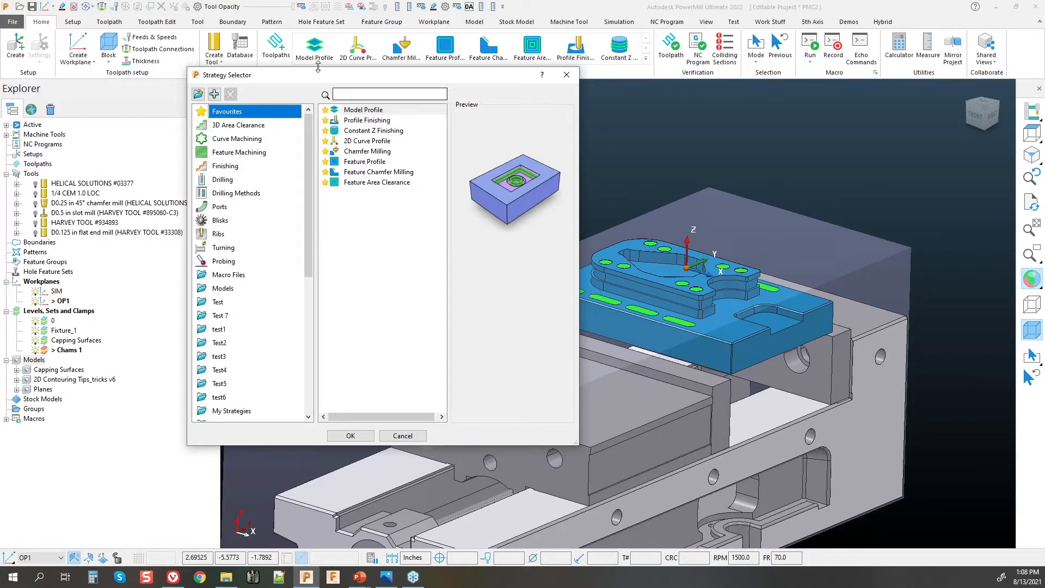
left_click_drag(330, 79, 351, 151)
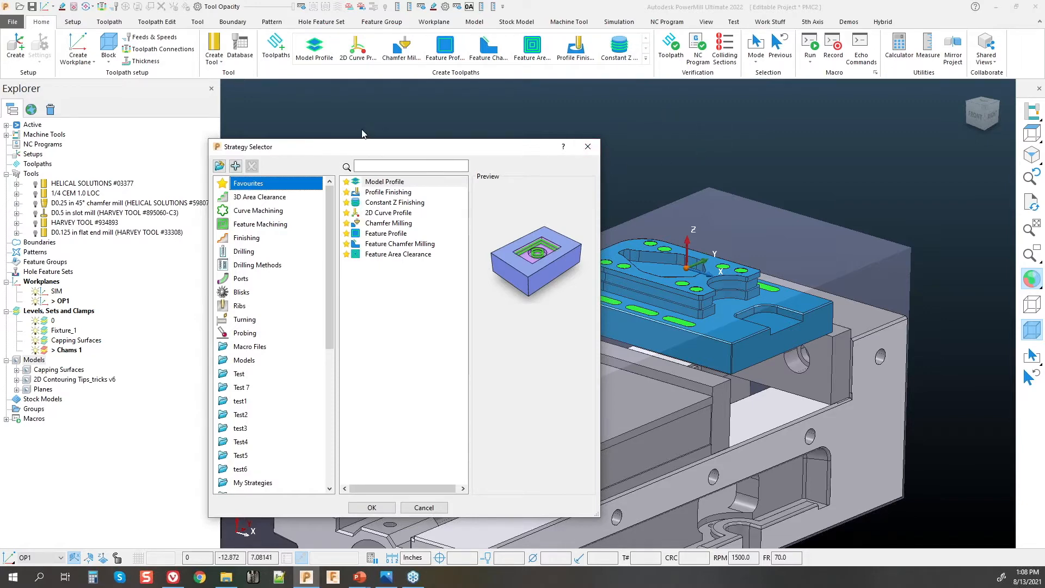
left_click(587, 147)
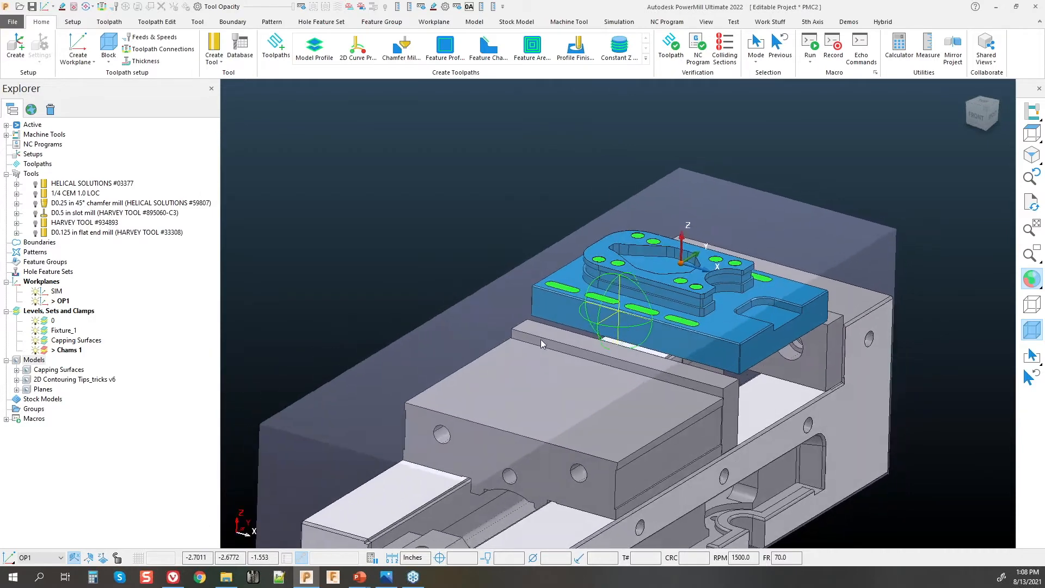
Step: Start a new Model Profile toolpath and keep the part in view beside its settings
left_click(314, 61)
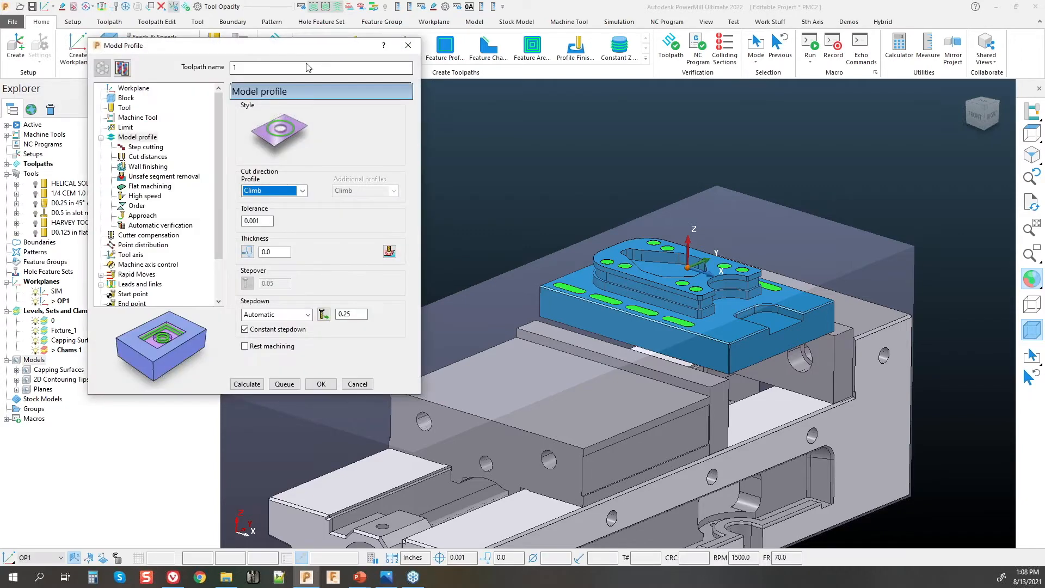
left_click_drag(287, 49, 392, 93)
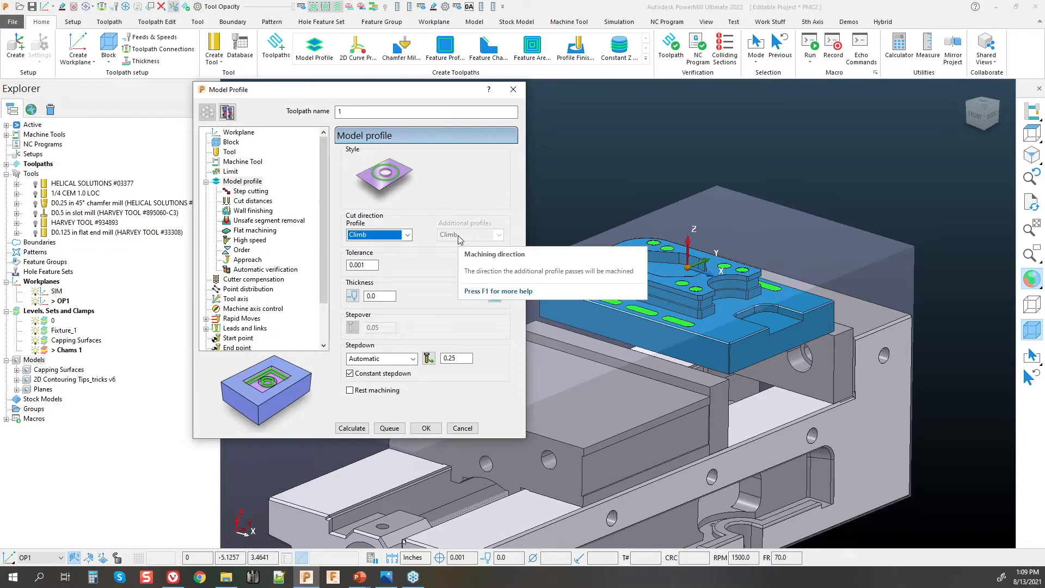
scroll(707, 261, "down", 3)
scroll(716, 267, "up", 5)
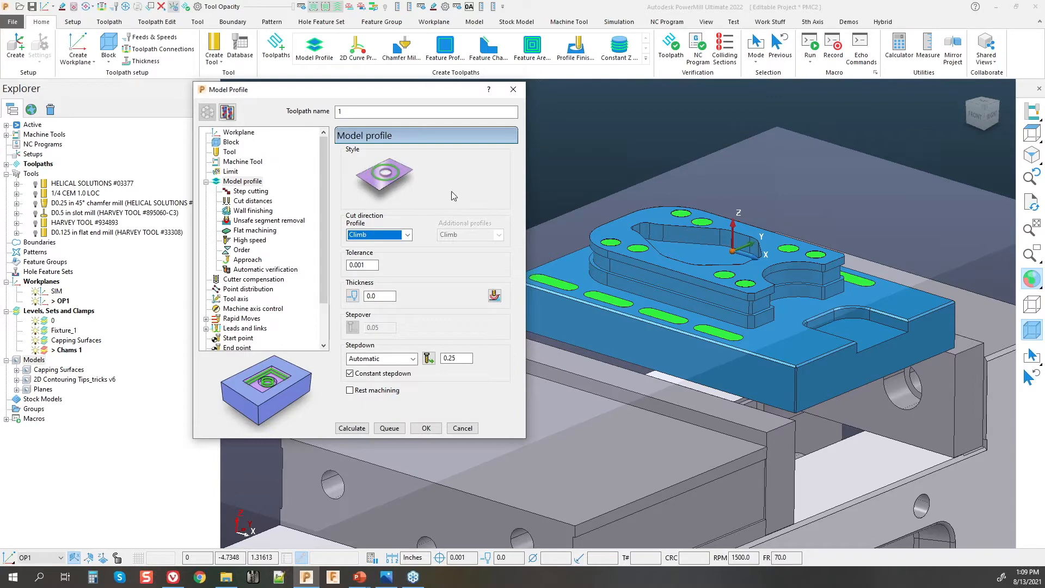
Step: Select the raised boss's top face, then select the lower flat face around the boss instead
left_click(666, 293)
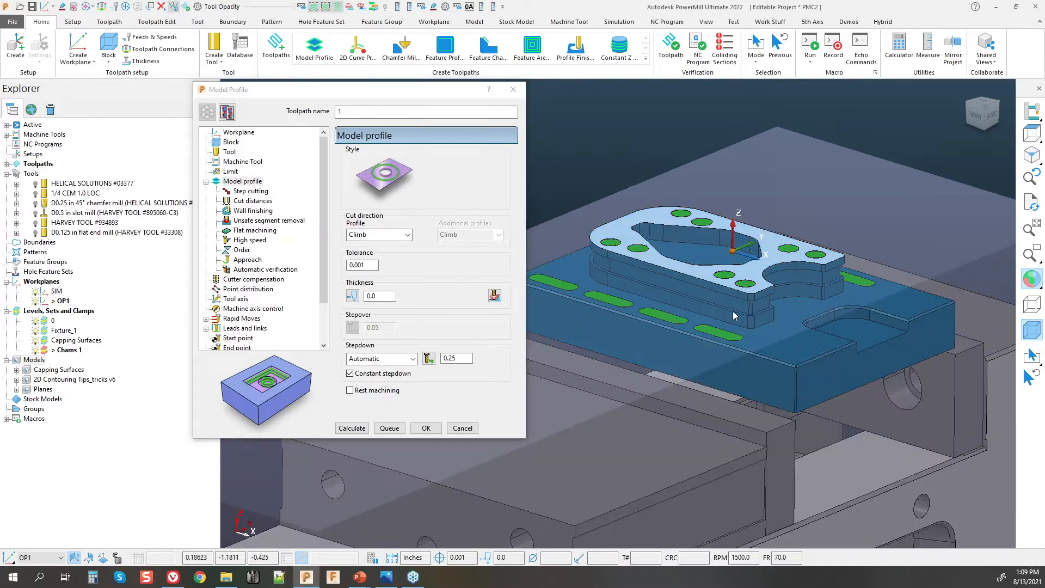
left_click(795, 329)
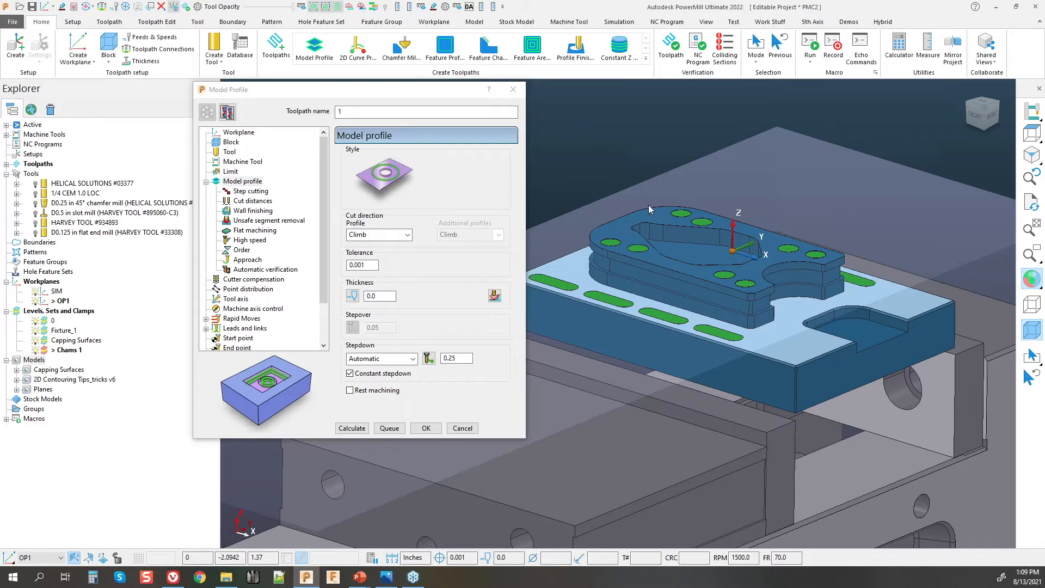
middle_click_drag(646, 204, 875, 294)
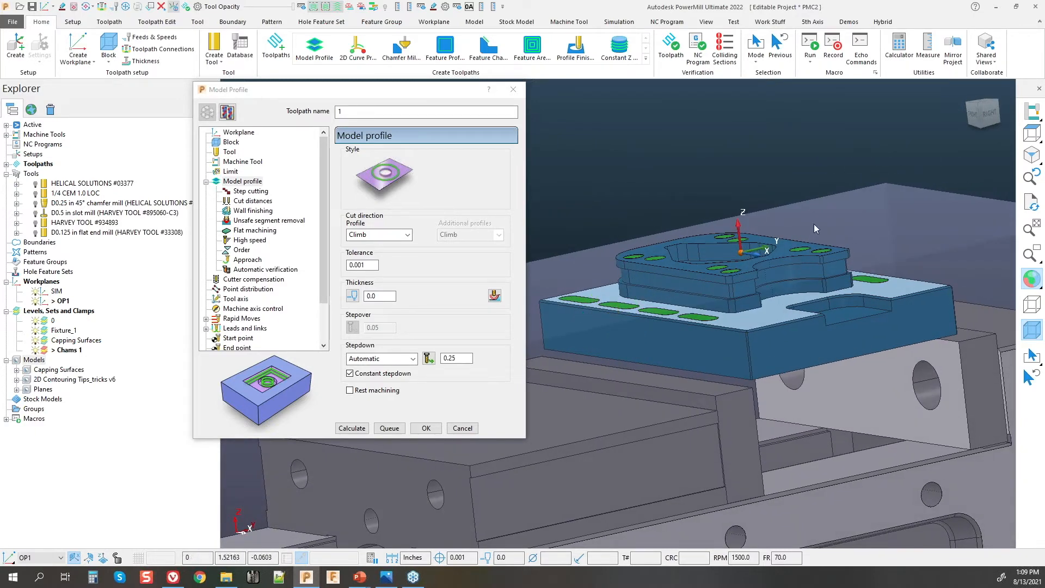
Step: Select all geometry on level 0 and calculate the toolpath's box block around that part only
left_click_drag(359, 89, 386, 96)
left_click(258, 148)
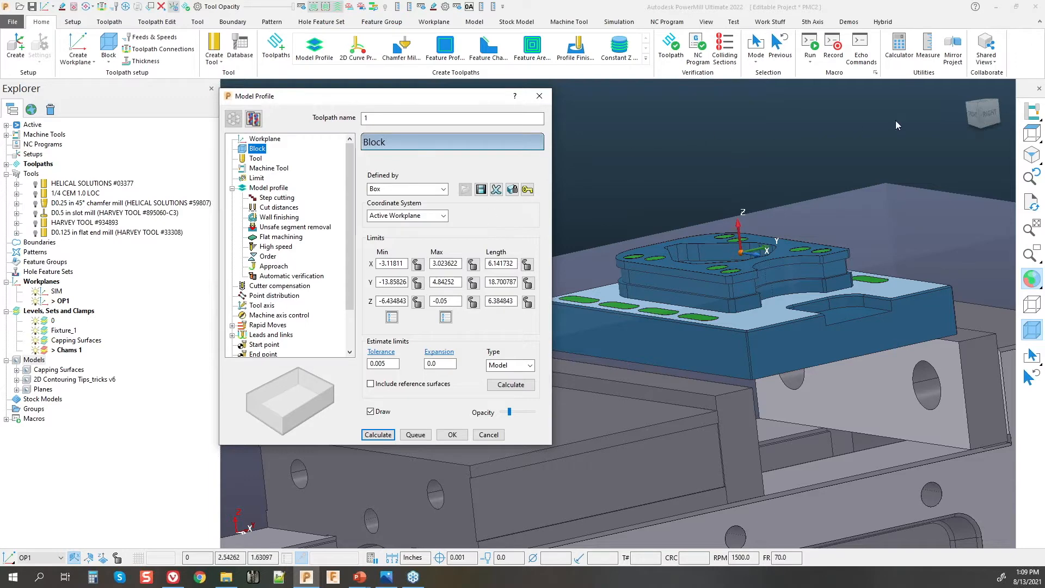
left_click(980, 118)
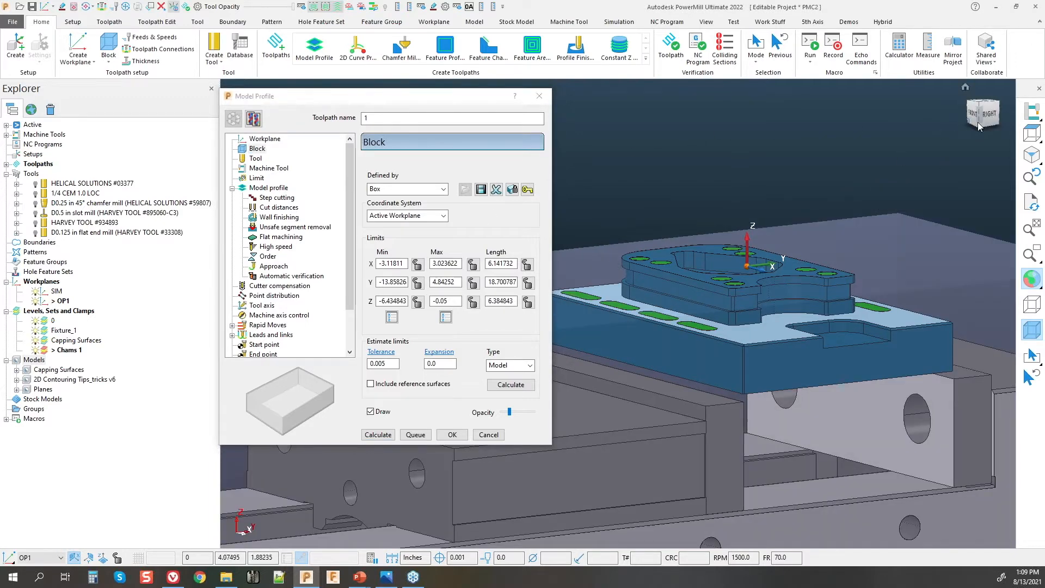
left_click(988, 122)
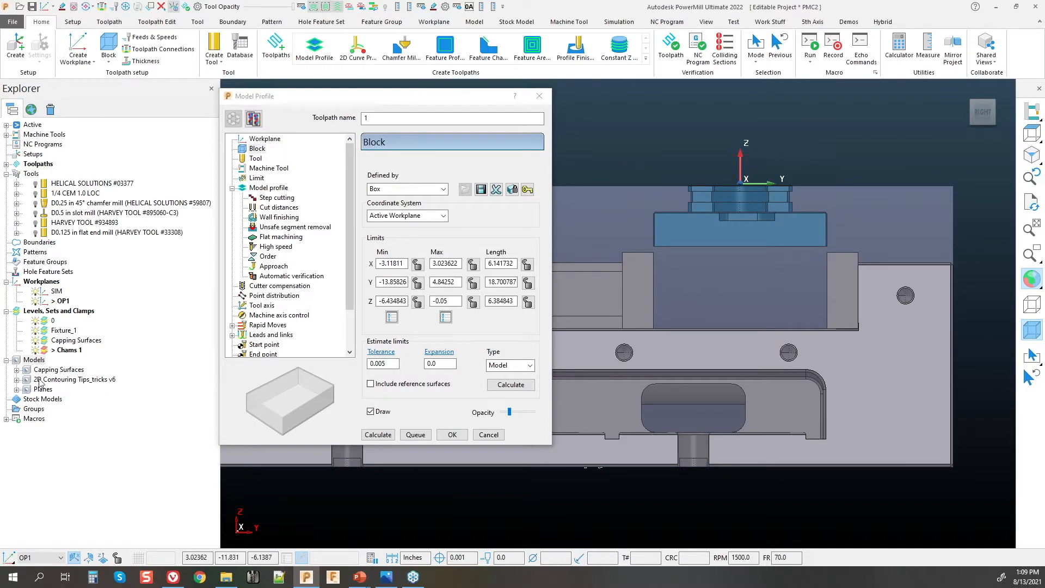
right_click(50, 322)
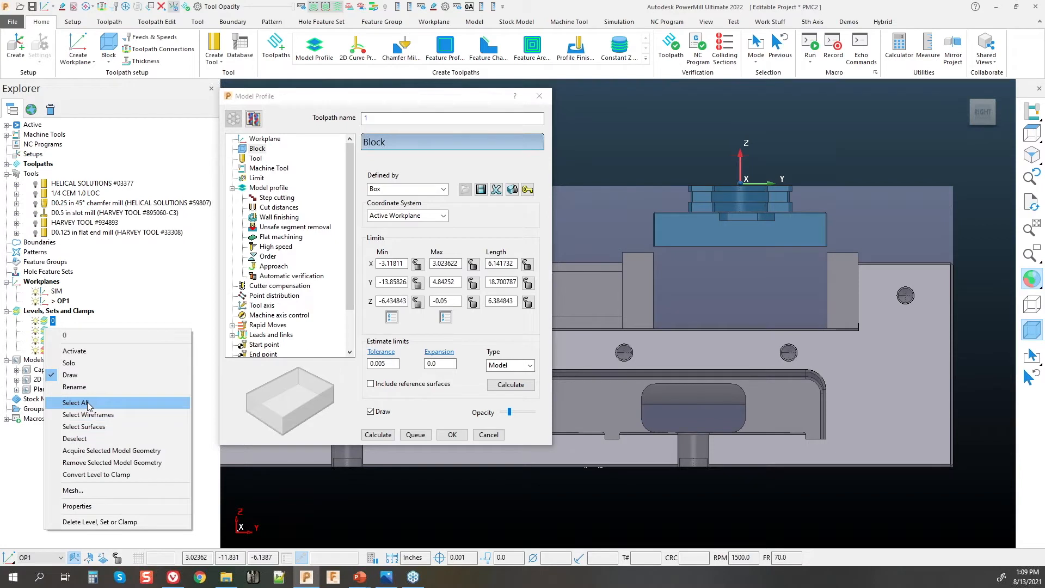
left_click(82, 403)
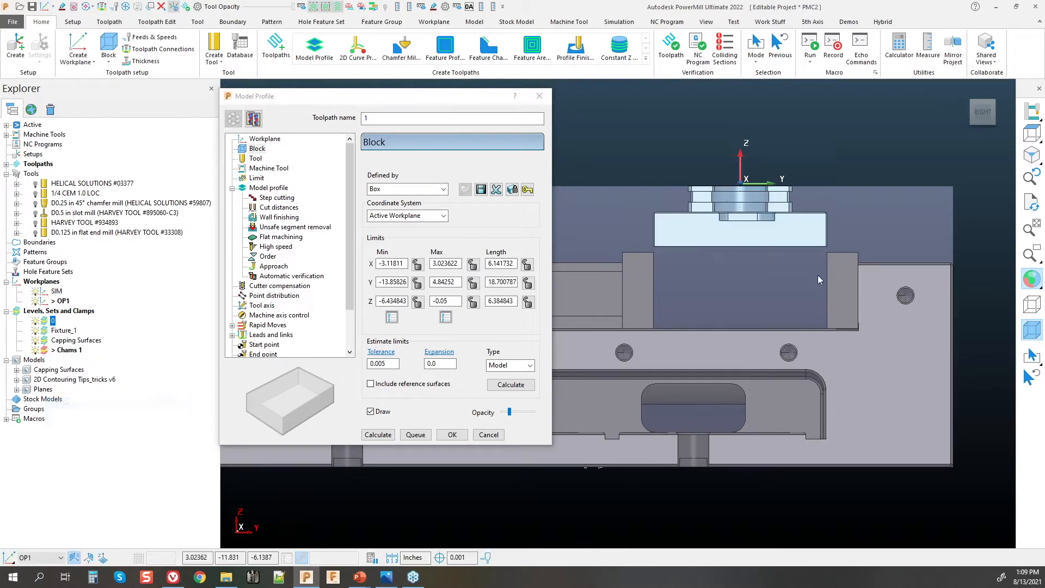
left_click(744, 222)
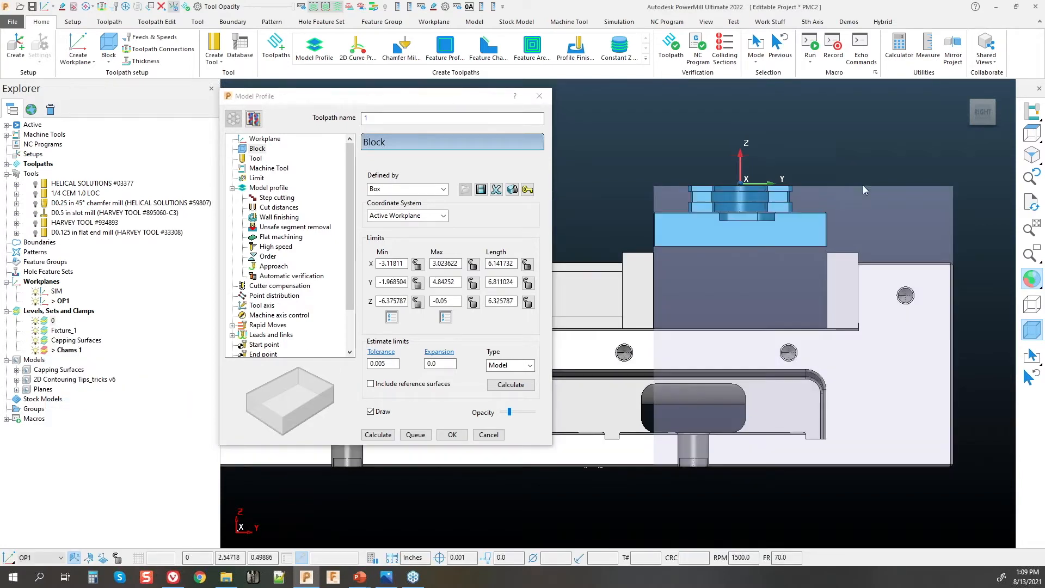
right_click(53, 320)
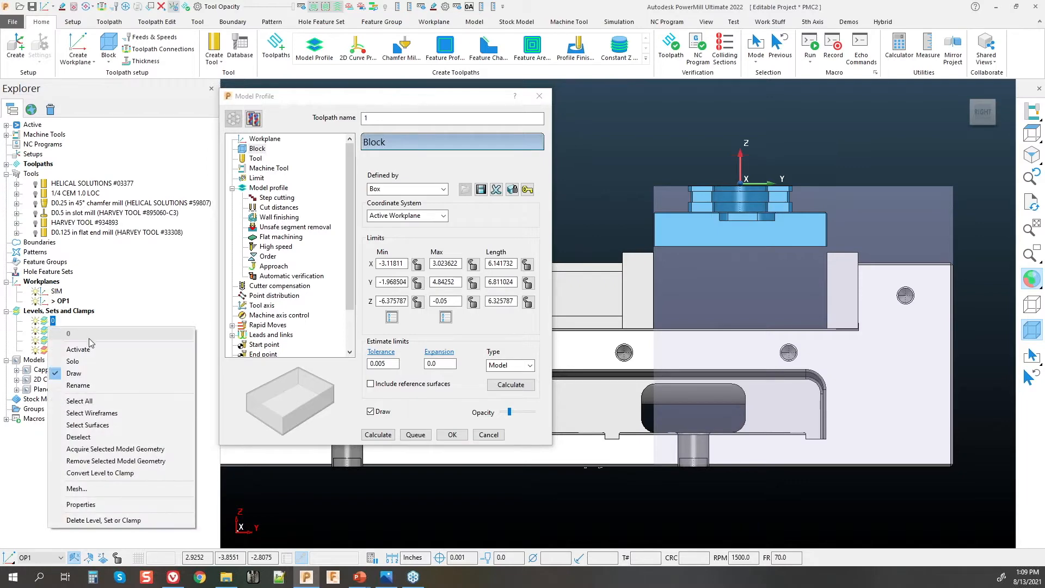
left_click(81, 401)
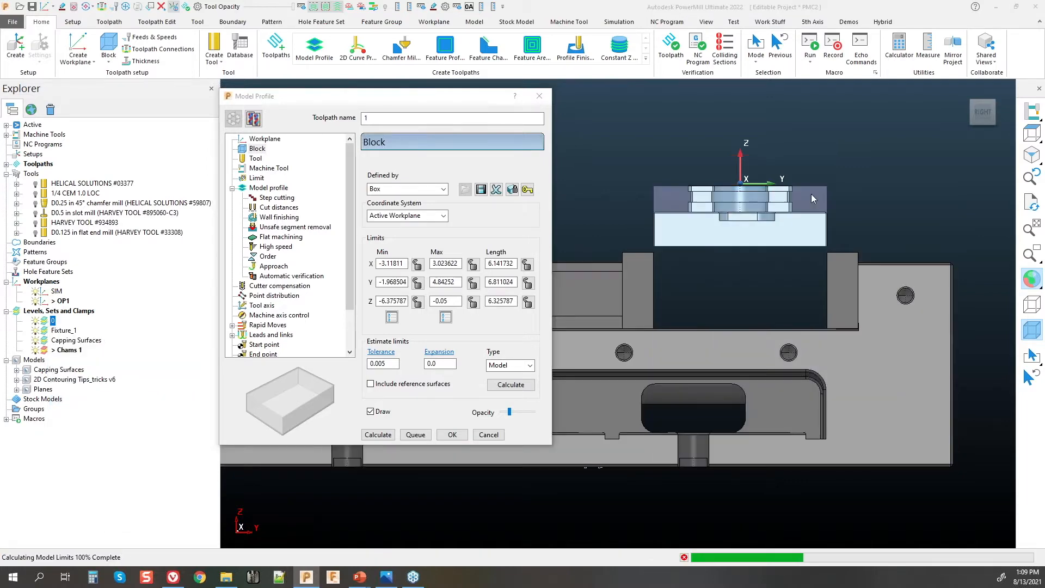
middle_click_drag(639, 226, 814, 303)
scroll(813, 303, "down", 5)
scroll(789, 261, "up", 5)
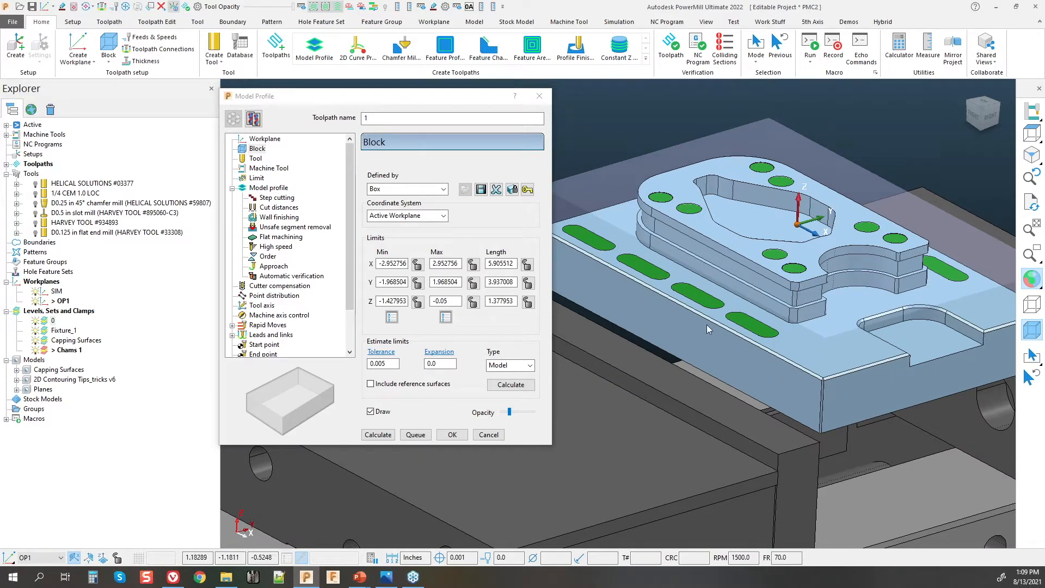
Step: Set the Model Profile stepdown to 1.0
left_click(260, 189)
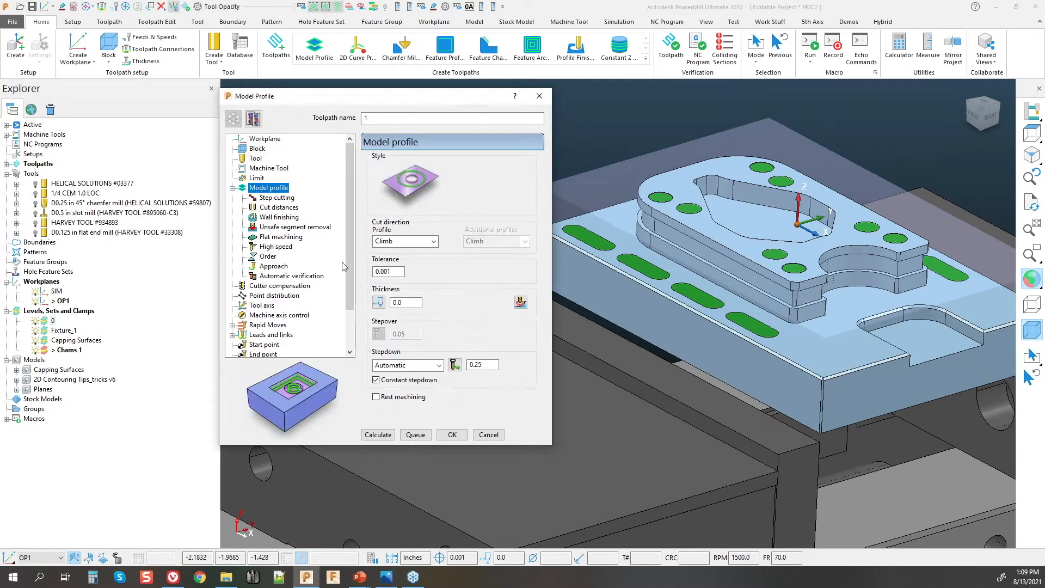
left_click(401, 271)
left_click_drag(487, 365, 444, 365)
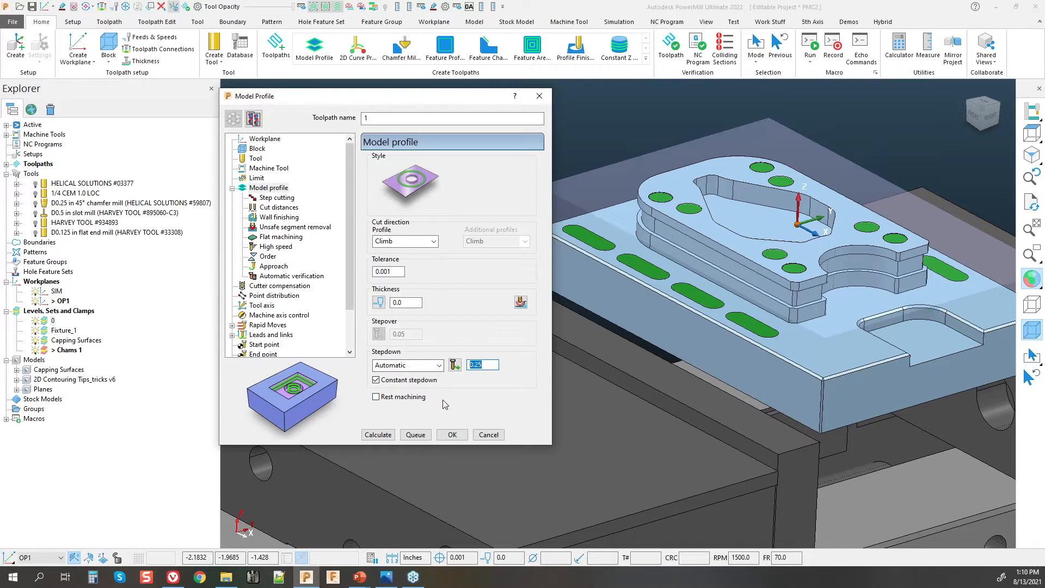
type("1.")
Step: Assign the 1/4 CEM 1.0 LOC end mill to the toolpath
left_click(256, 158)
left_click(470, 165)
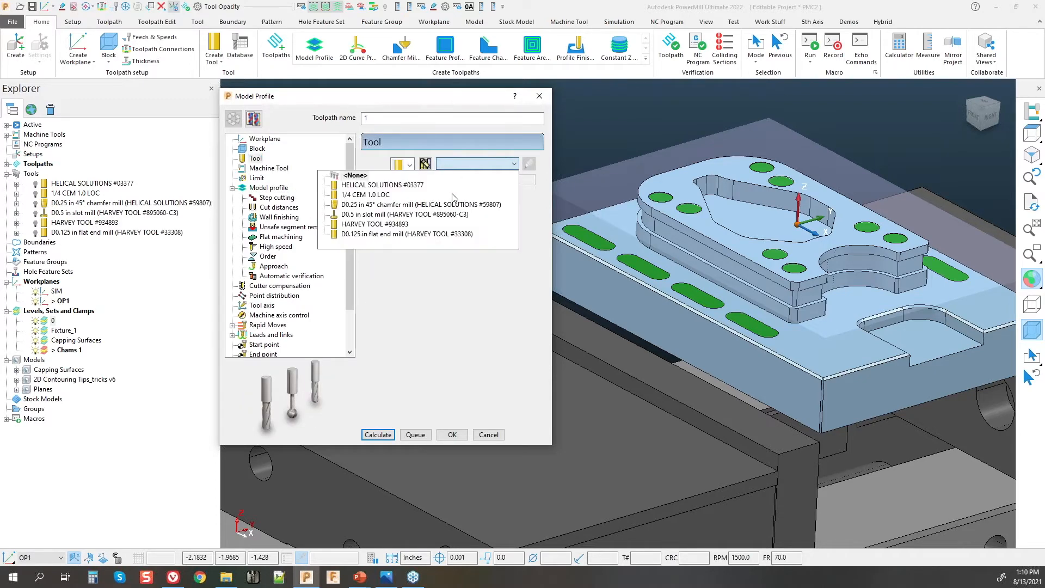
left_click(358, 194)
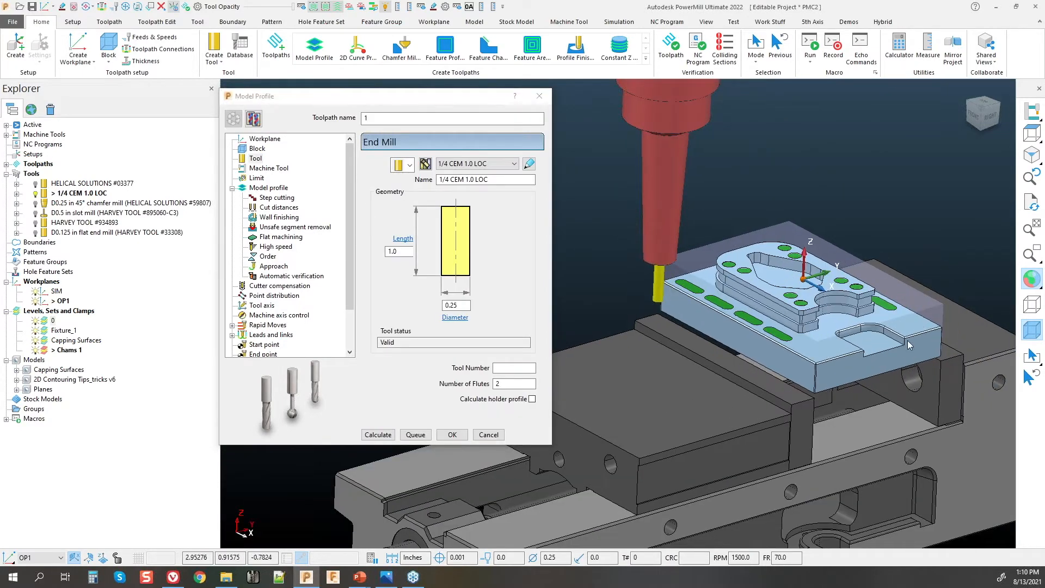
middle_click_drag(762, 355, 767, 293)
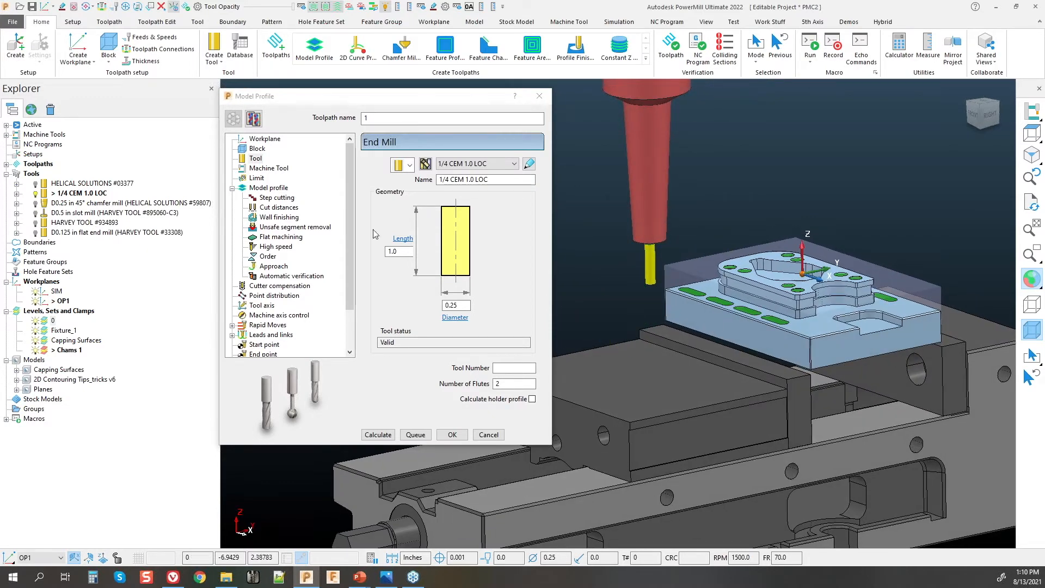
Step: Calculate the Model Profile toolpath and examine the passes around the part's outer edges and boss
left_click(268, 187)
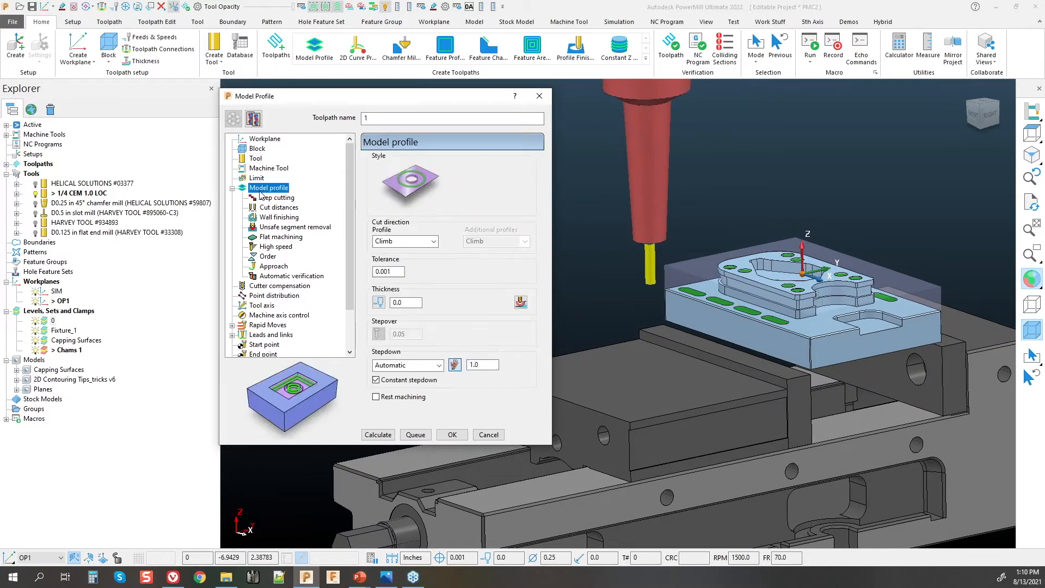
middle_click_drag(609, 283, 644, 297)
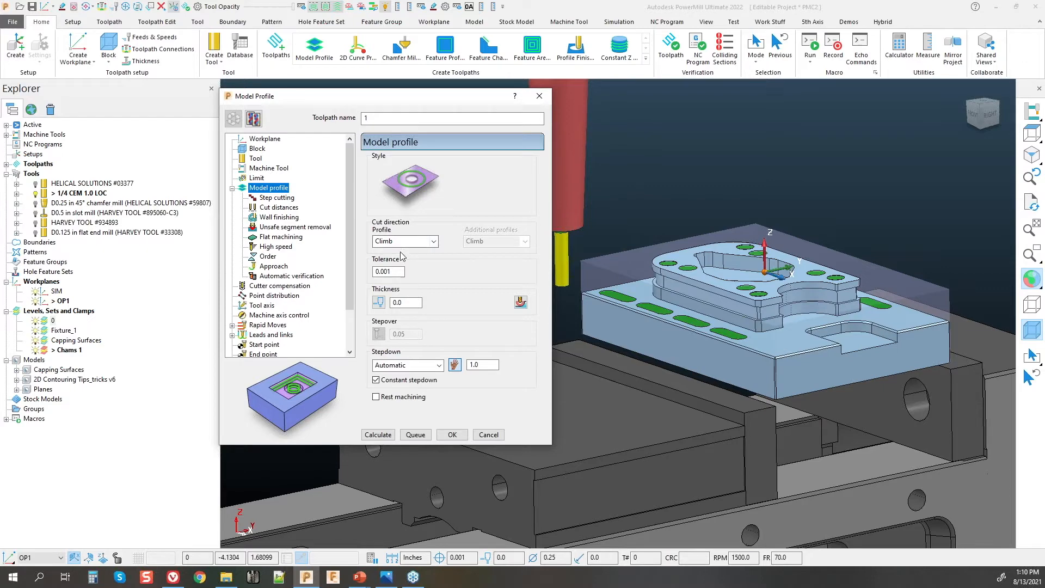
left_click(376, 434)
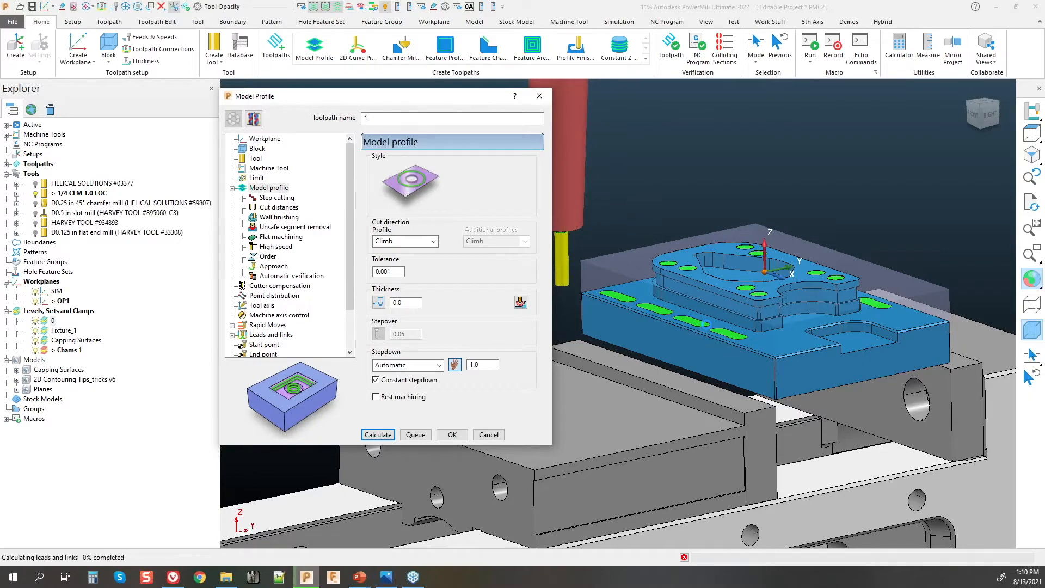
middle_click_drag(855, 335, 924, 369)
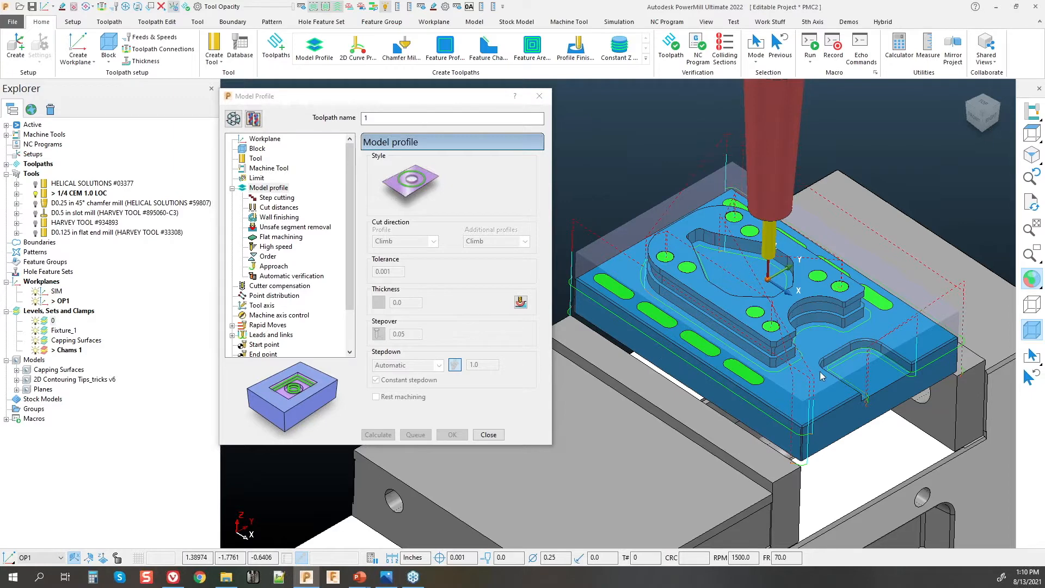
middle_click_drag(775, 381, 826, 321)
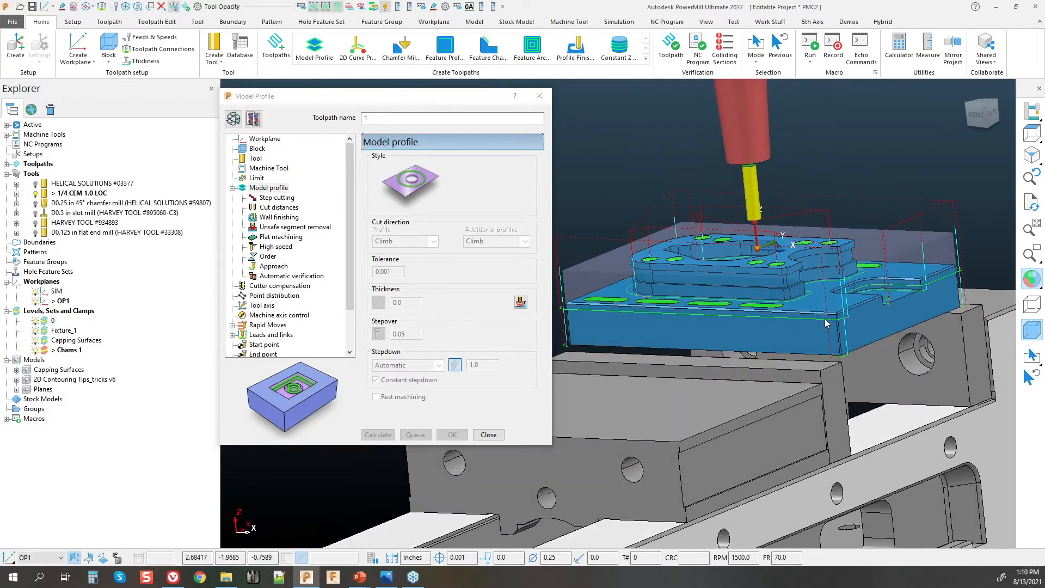
scroll(826, 322, "up", 3)
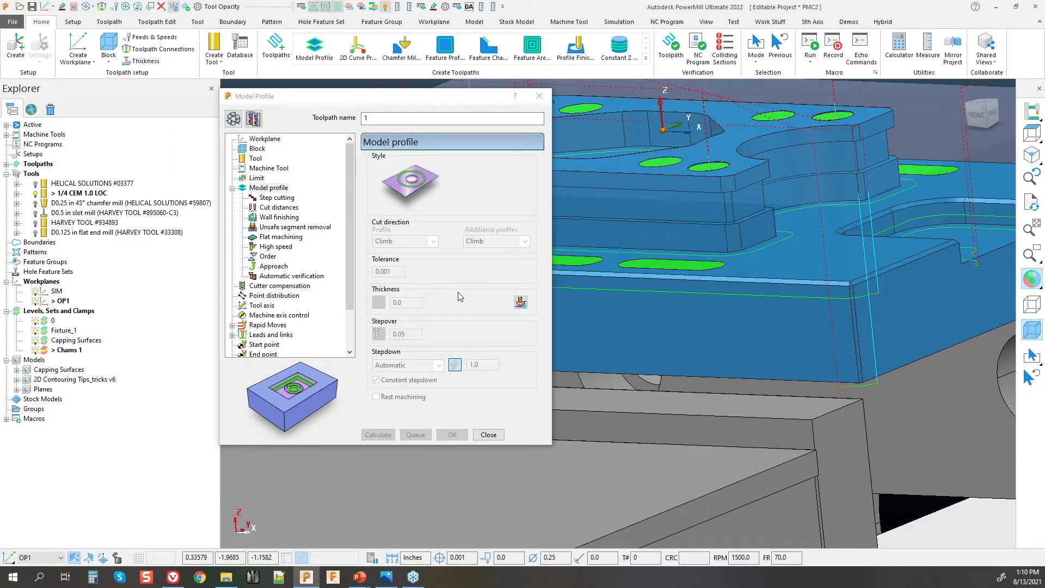
Step: Reopen the calculated toolpath for editing, check its block limit option, and examine the passes around the part
left_click(257, 179)
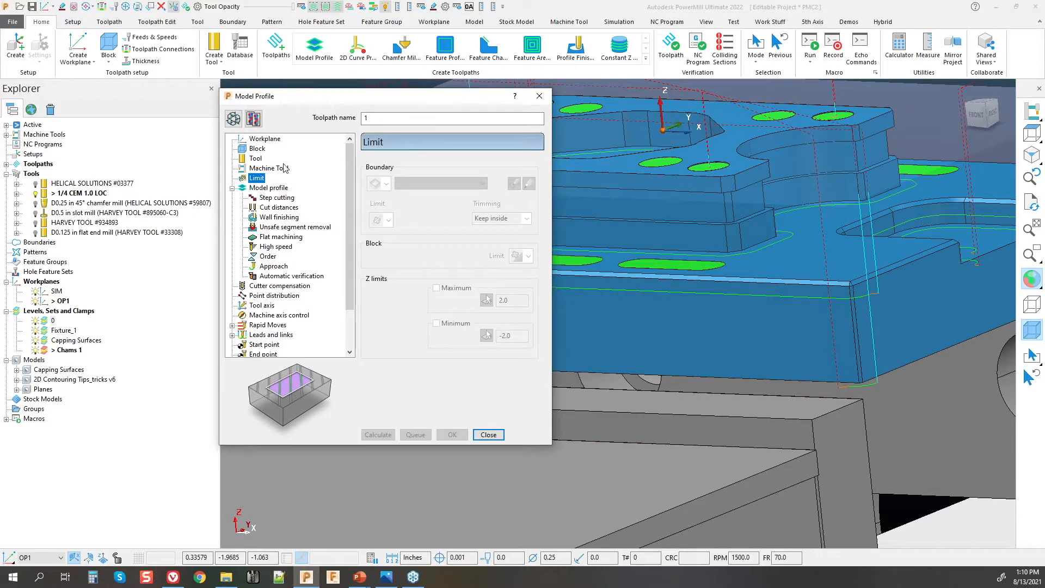
left_click(233, 118)
left_click(514, 256)
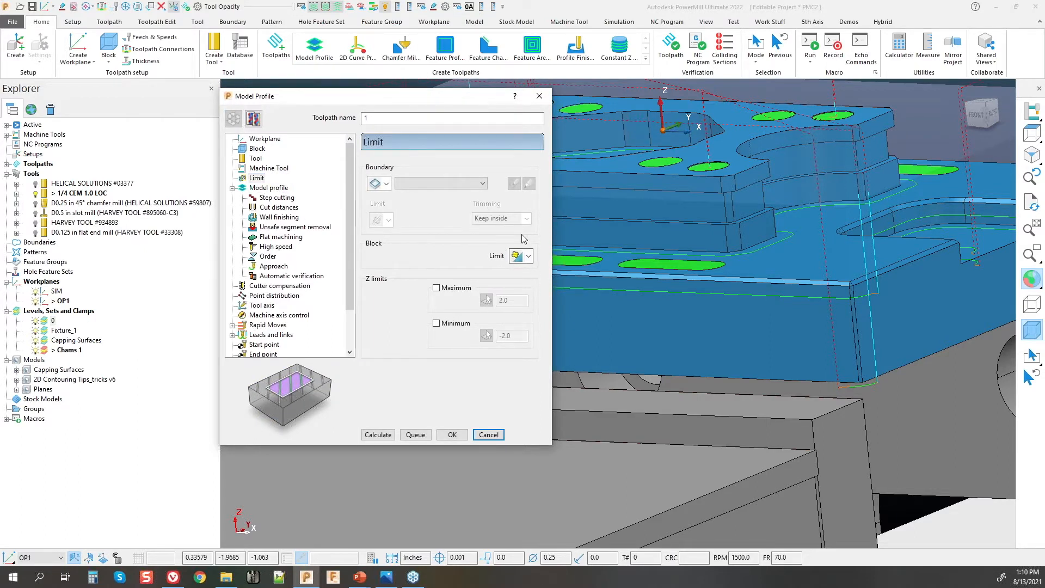
scroll(871, 365, "down", 3)
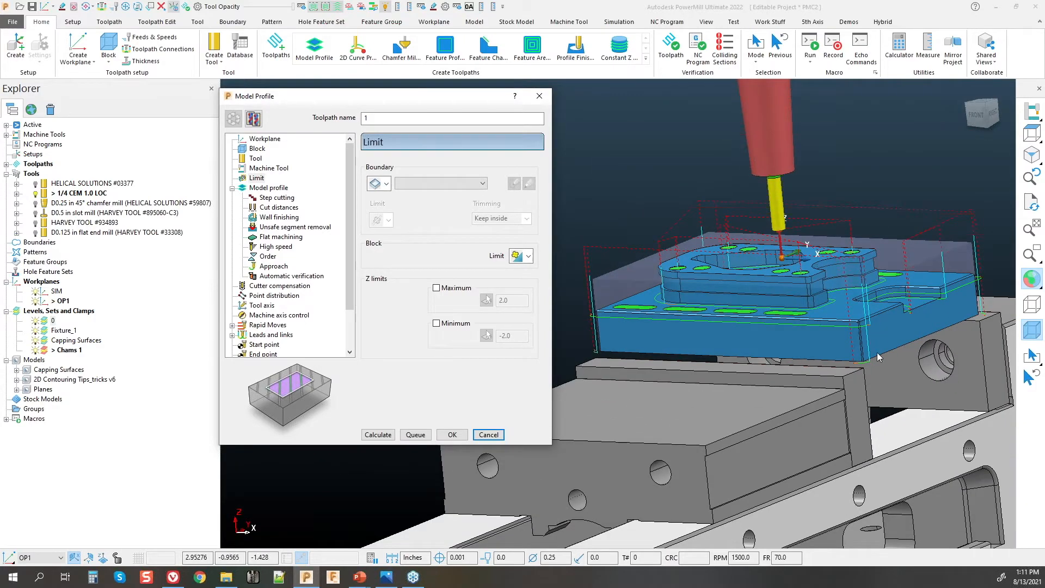
middle_click_drag(787, 335, 922, 426)
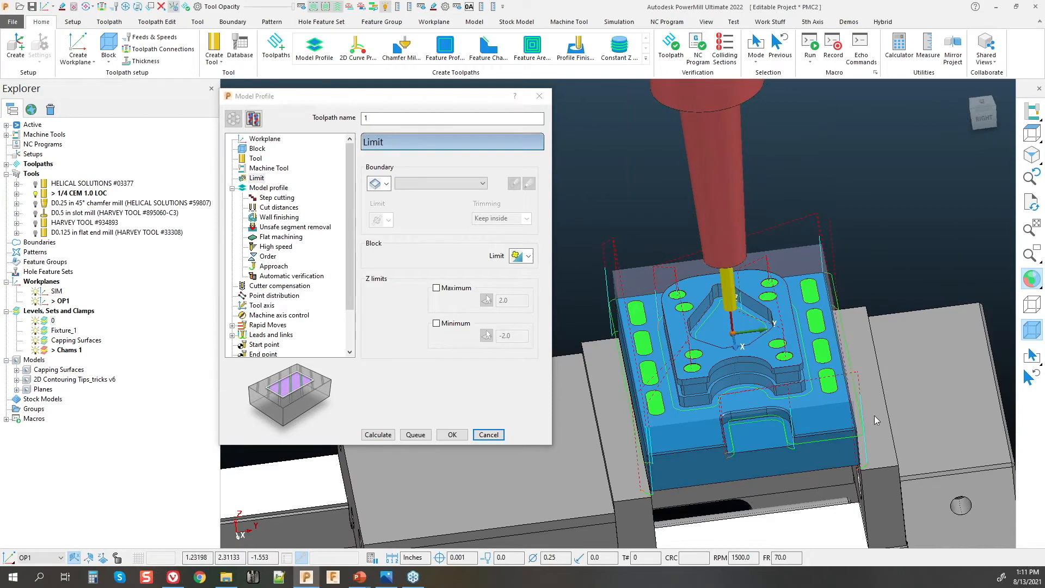
middle_click_drag(850, 306, 722, 357)
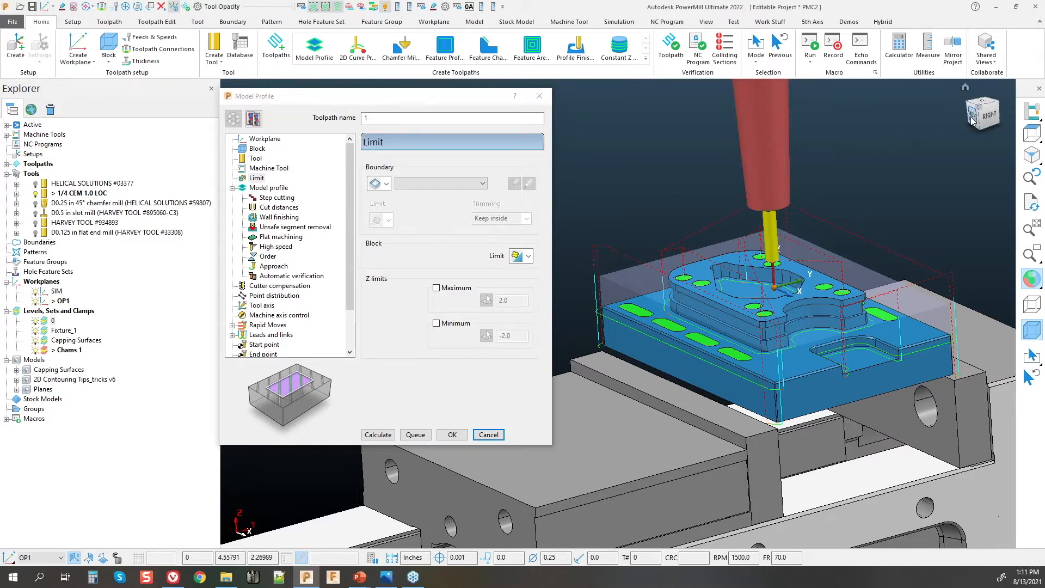
Step: Start selecting the wall faces of the open notch at the end of the part's lower plate
scroll(805, 374, "up", 6)
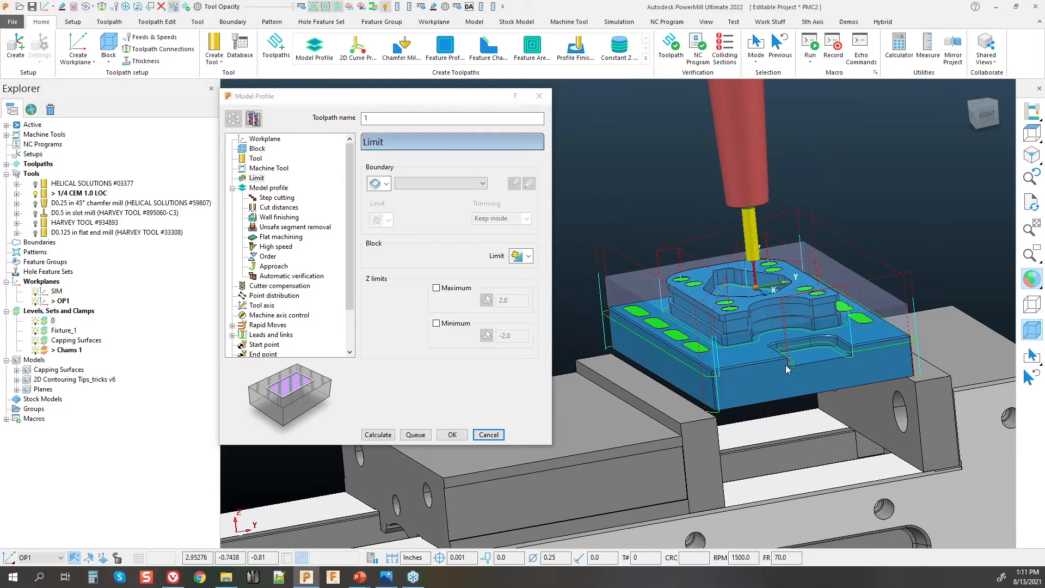
left_click(776, 384)
left_click(736, 372, "shift")
left_click(625, 384, "shift")
middle_click_drag(689, 424, 587, 475)
scroll(637, 413, "down", 6)
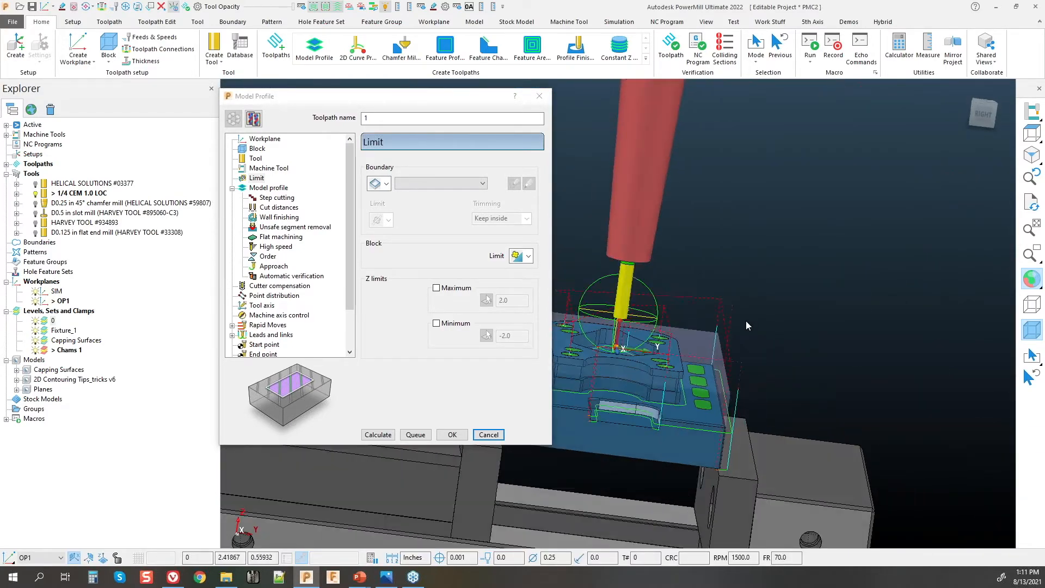
Step: Add the open notch's remaining wall faces and its floor face to the selection
middle_click_drag(746, 322, 794, 311)
scroll(794, 310, "down", 4)
scroll(662, 375, "up", 3)
scroll(788, 310, "up", 5)
scroll(788, 307, "up", 2)
left_click(755, 325, "shift")
left_click(730, 340, "shift")
scroll(762, 361, "down", 2)
middle_click_drag(762, 361, 799, 376)
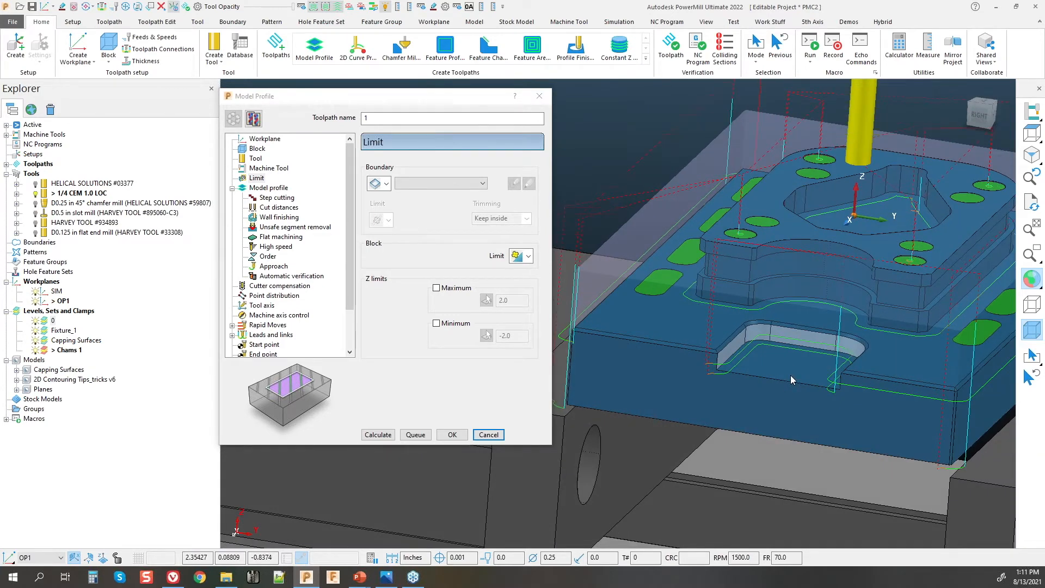
left_click(798, 385, "shift")
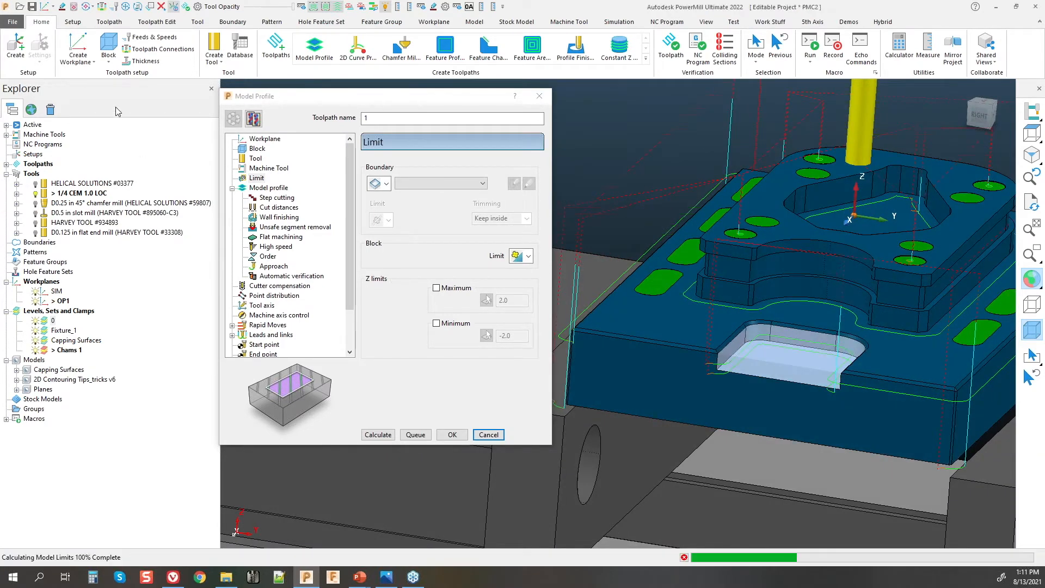
Step: Recalculate the toolpath for the selected notch faces and examine its entry and exit moves closely
left_click(363, 438)
middle_click_drag(754, 362, 864, 363)
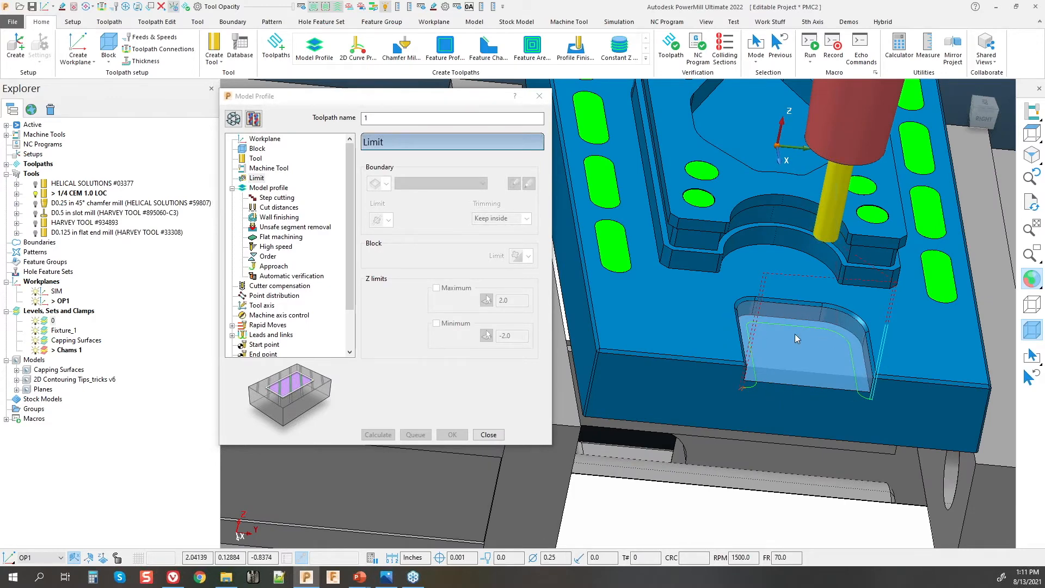
scroll(784, 335, "up", 5)
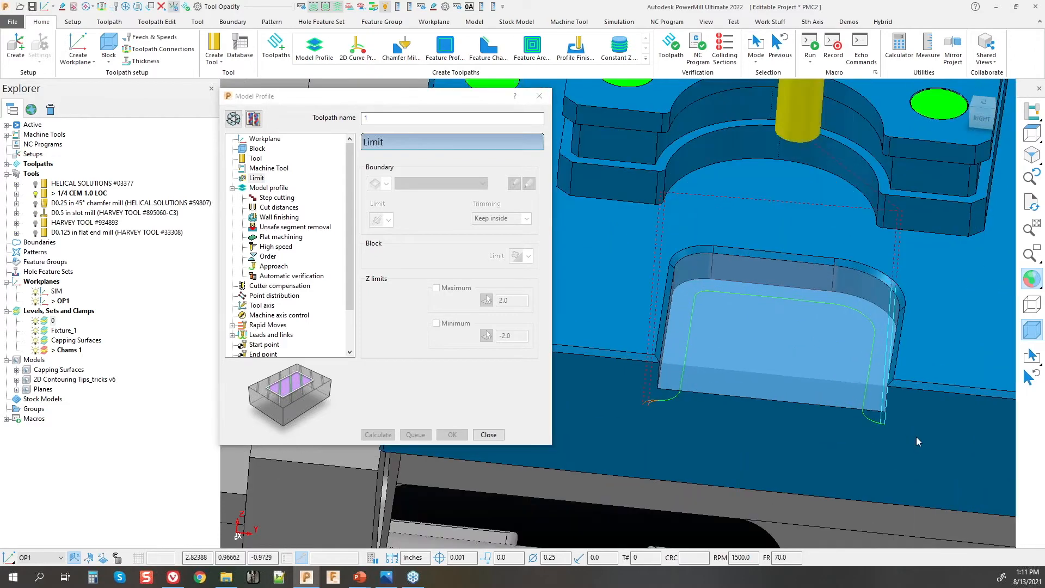
scroll(689, 388, "up", 5)
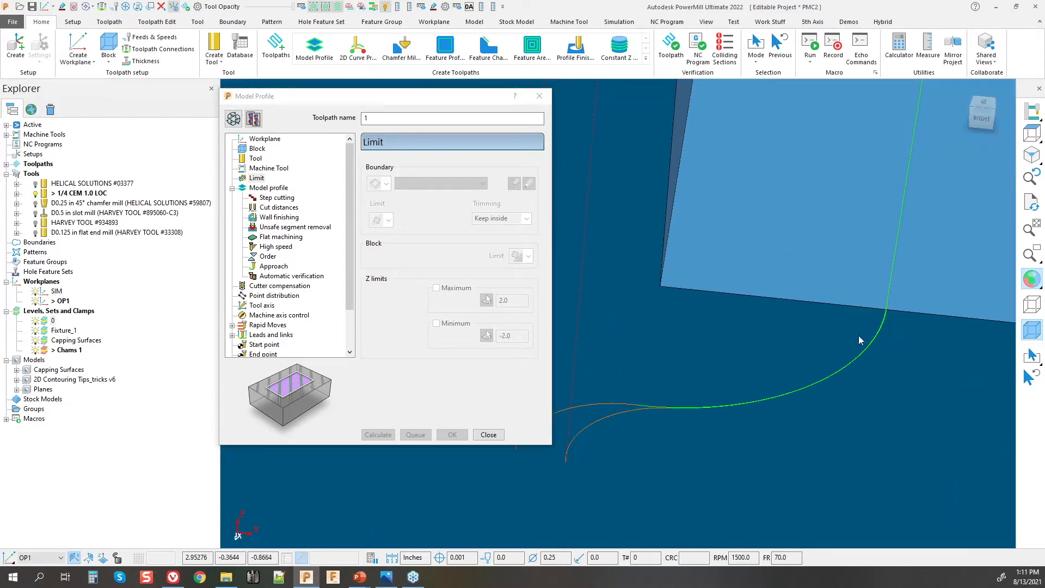
scroll(635, 419, "down", 1)
Step: Review the toolpath's Cut distances, Step cutting and Wall finishing settings
left_click(276, 209)
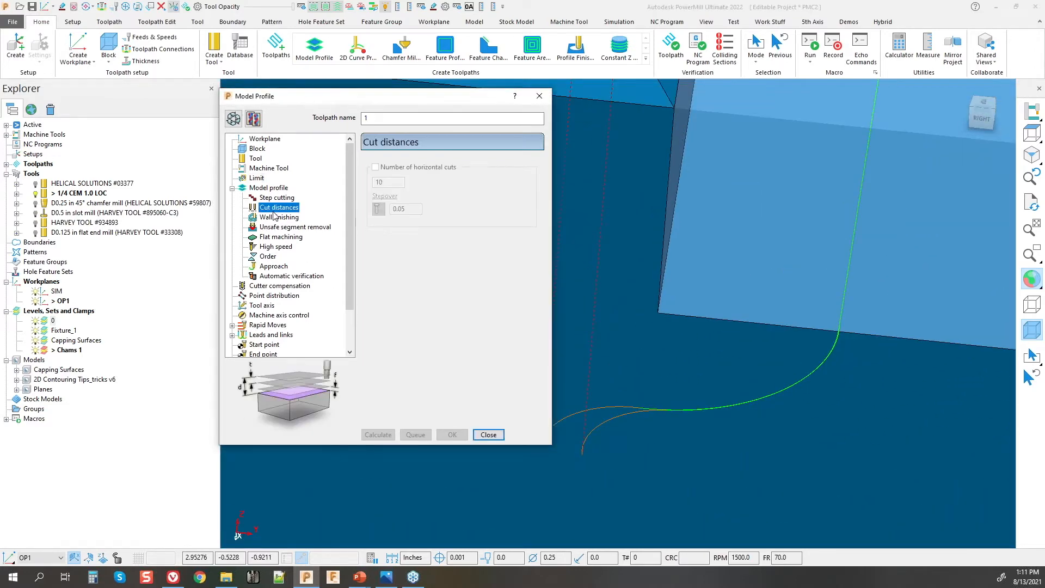
left_click(263, 198)
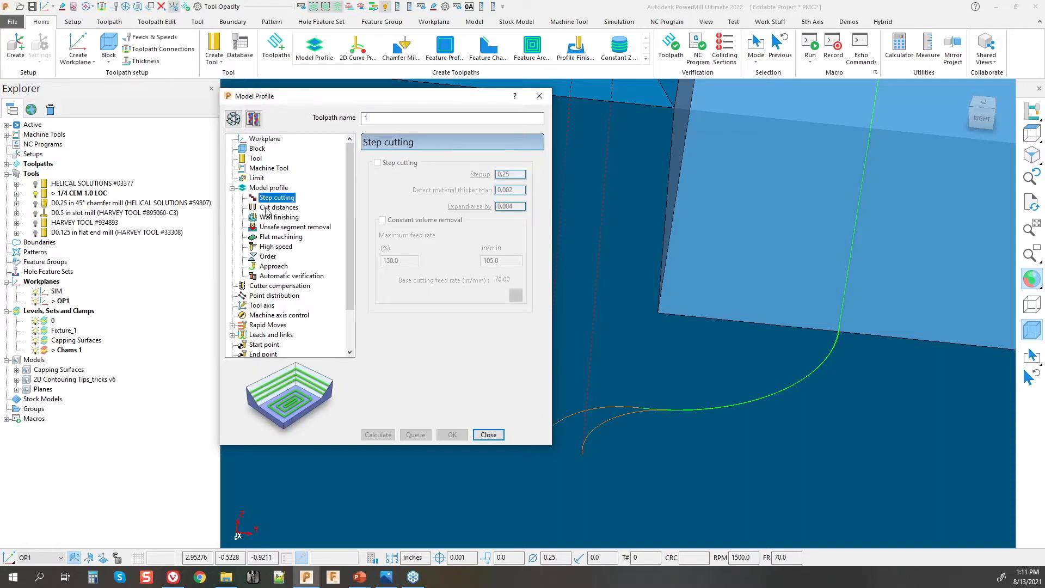
left_click(268, 219)
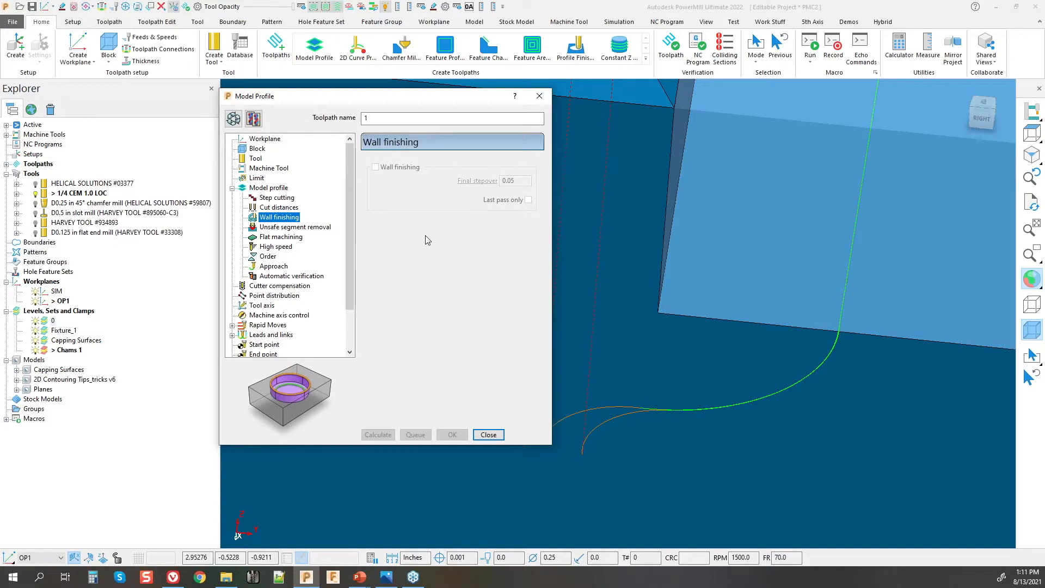
Step: Review the main Model profile settings and examine the toolpath in the open notch, close up and against the whole part
left_click(258, 190)
scroll(658, 414, "down", 5)
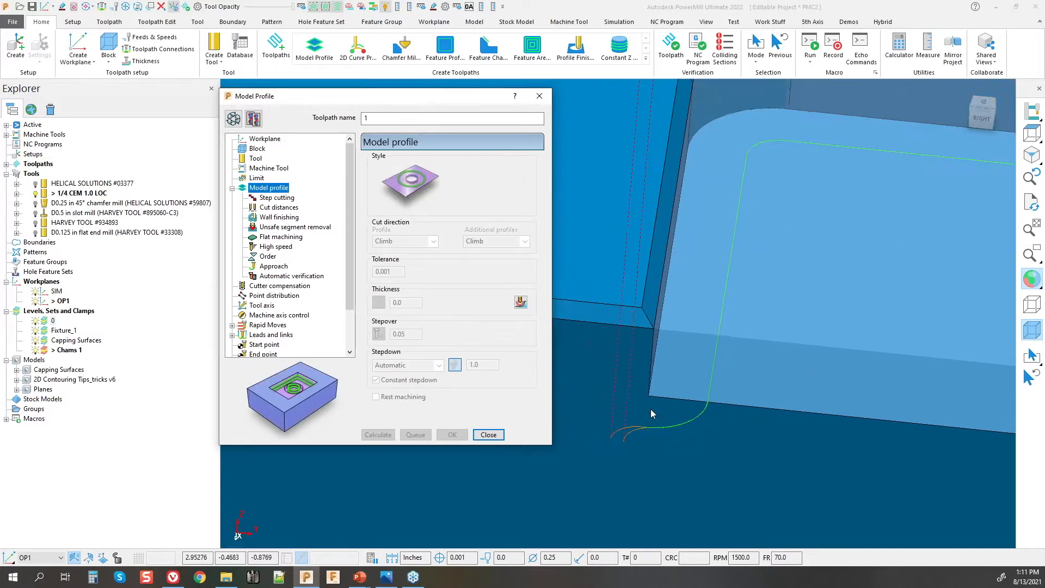
middle_click_drag(814, 415, 926, 391)
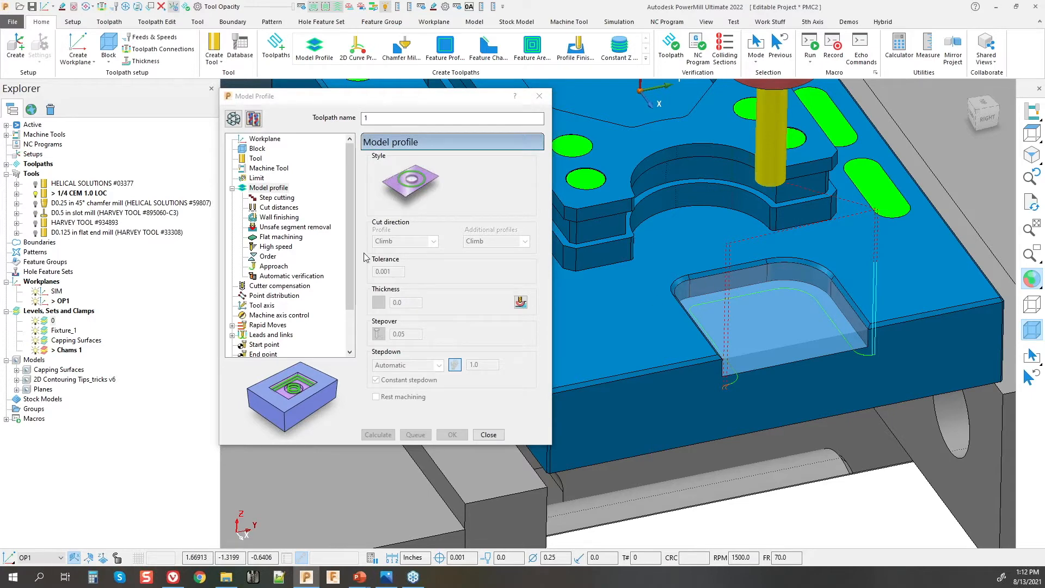
left_click_drag(341, 100, 170, 115)
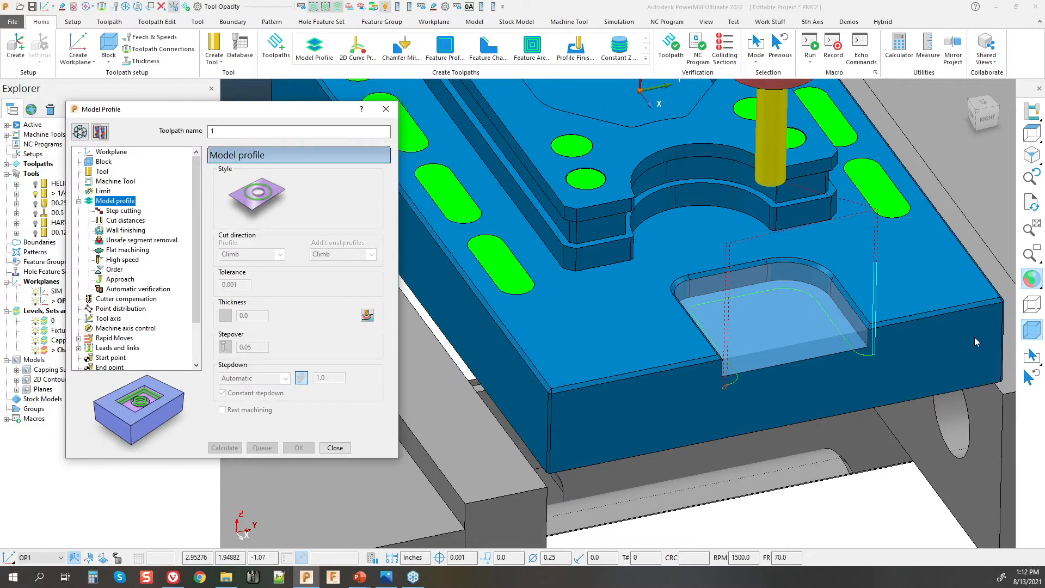
scroll(882, 337, "down", 5)
scroll(804, 350, "up", 2)
middle_click_drag(805, 350, 898, 369)
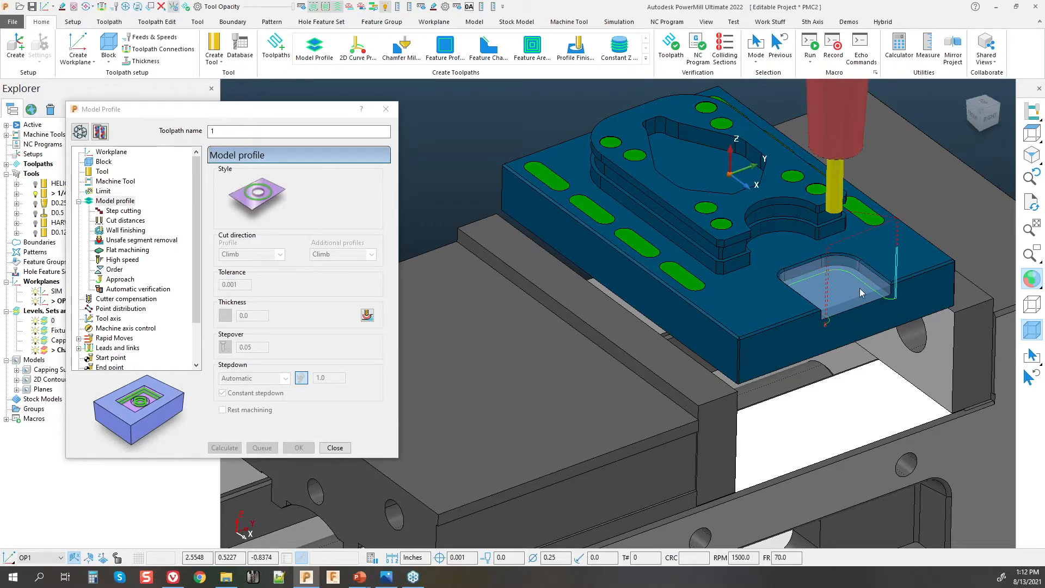
Step: Set the point distribution output type to Tolerance and keep arcs, and recalculate the notch toolpath
left_click_drag(227, 113, 322, 101)
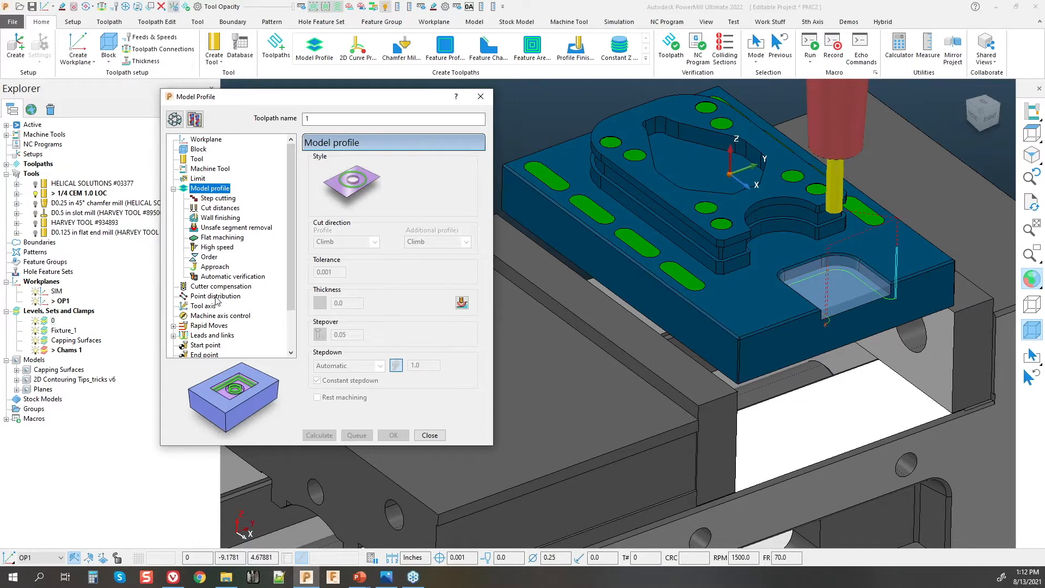
left_click(219, 296)
left_click(422, 168)
left_click(424, 179)
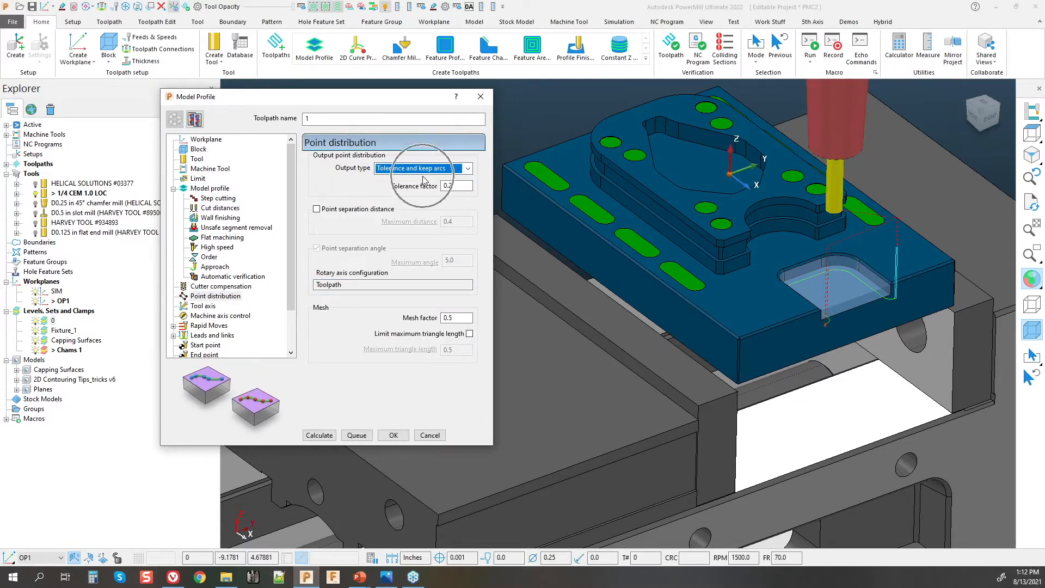
left_click(319, 434)
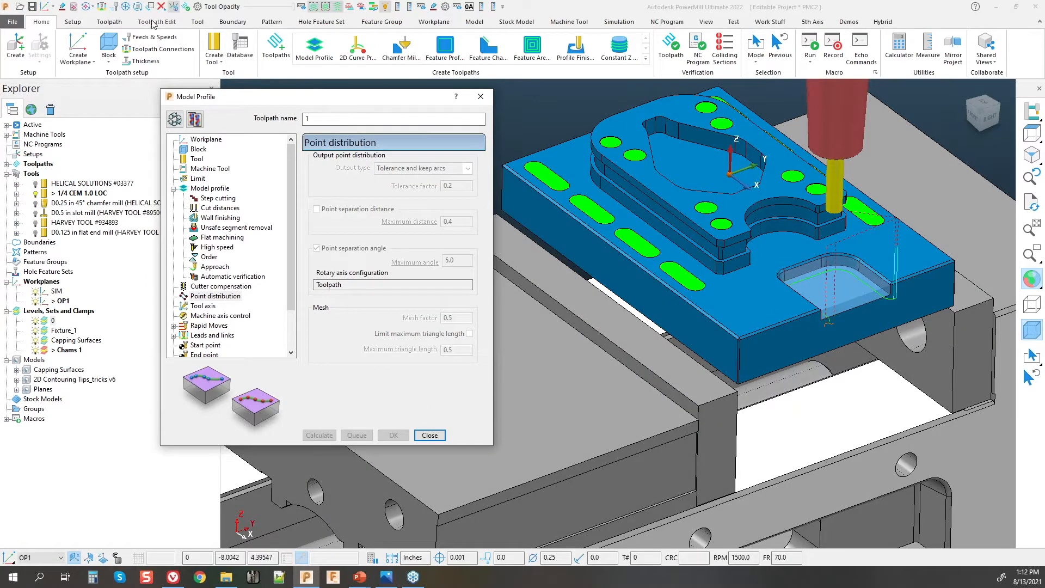
Step: Display the toolpath's points and examine their spacing along the notch corners and the lead moves
left_click(115, 23)
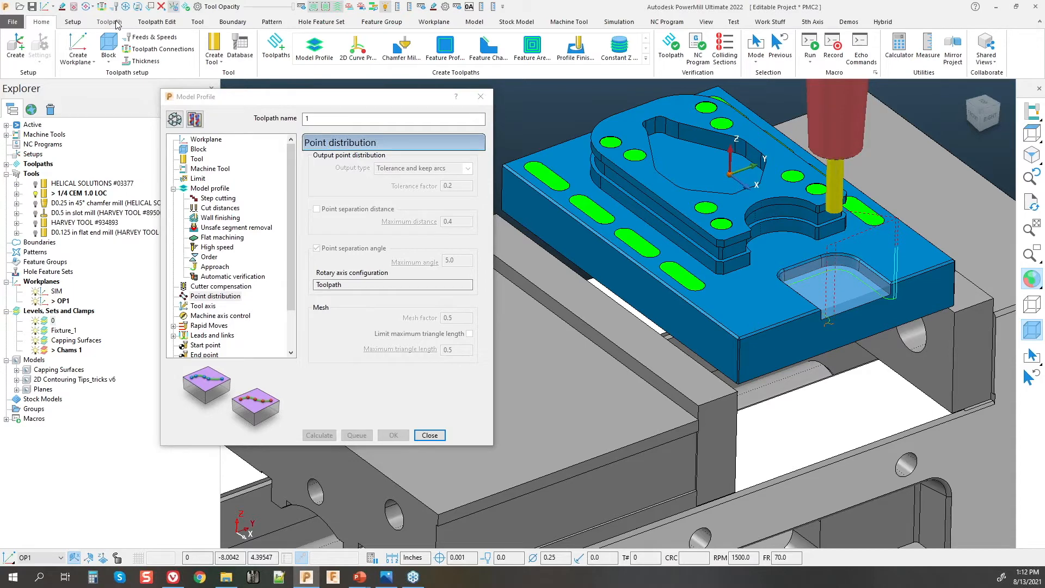
left_click(683, 48)
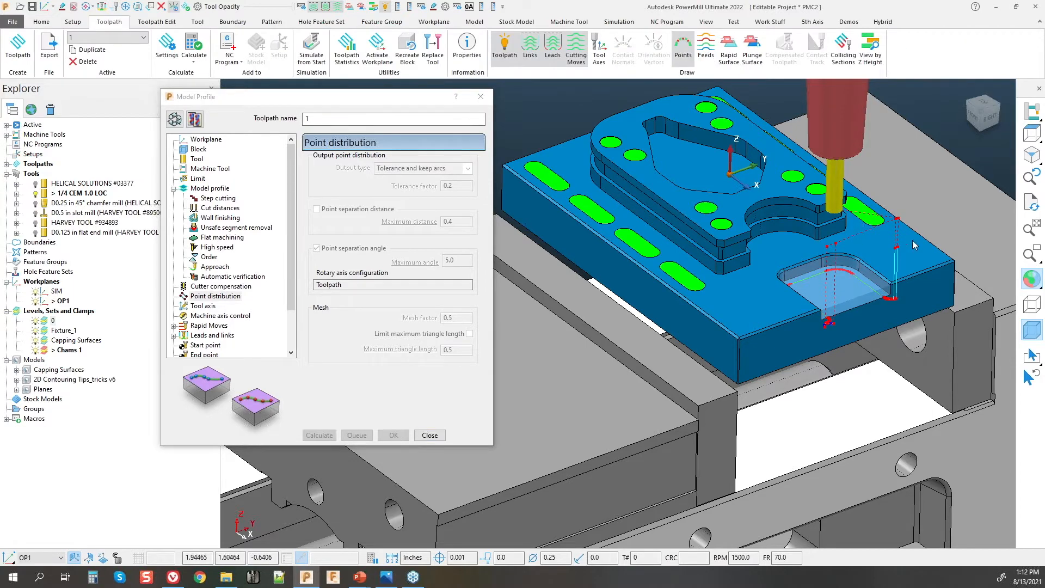
scroll(900, 242, "up", 6)
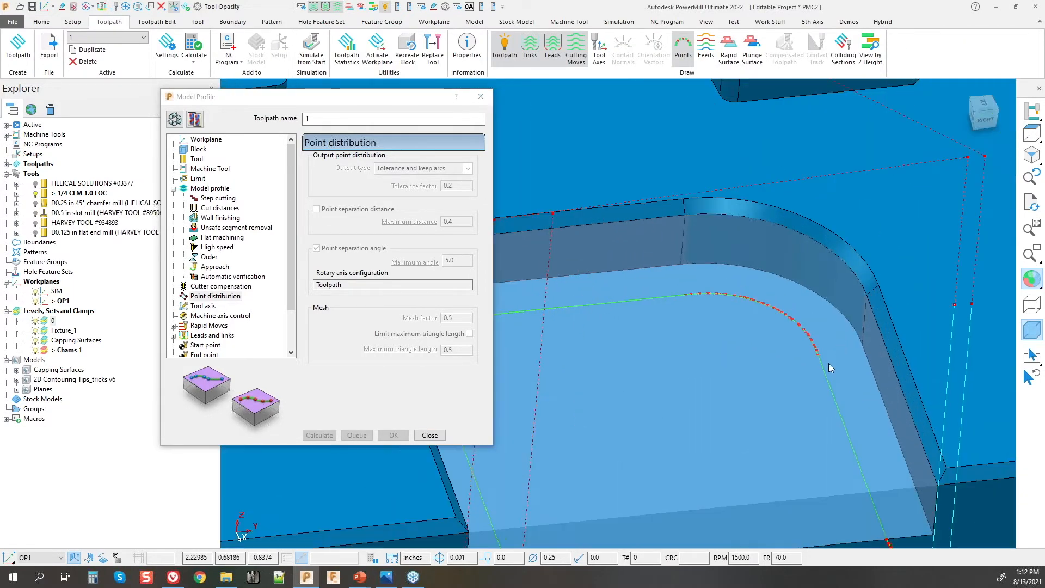
scroll(801, 257, "down", 2)
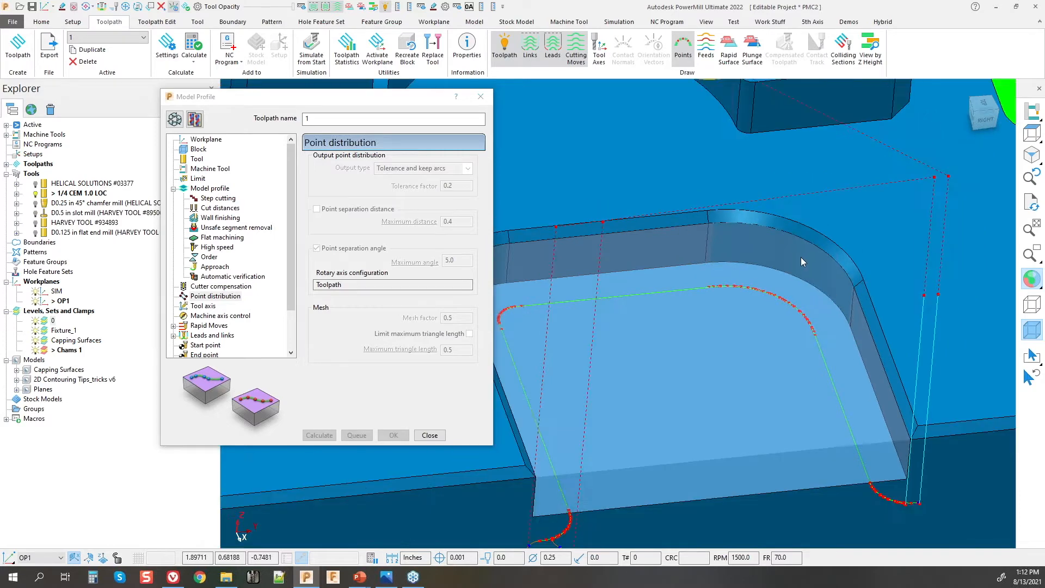
scroll(801, 258, "down", 3)
scroll(874, 409, "up", 3)
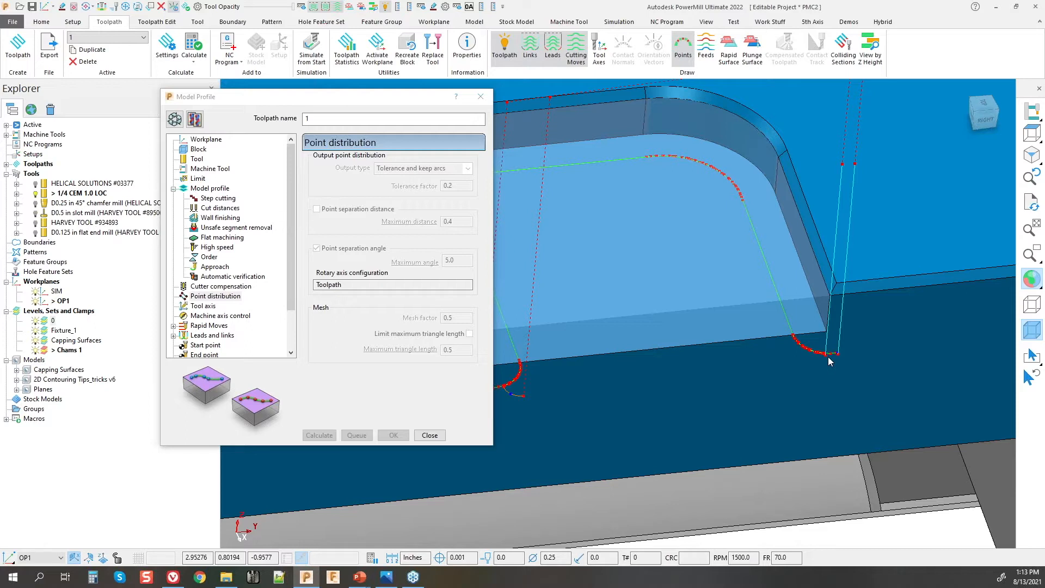
Step: Change the point distribution output type to Fit arcs, recalculate the toolpath and examine the points around the notch
left_click(174, 119)
left_click(420, 168)
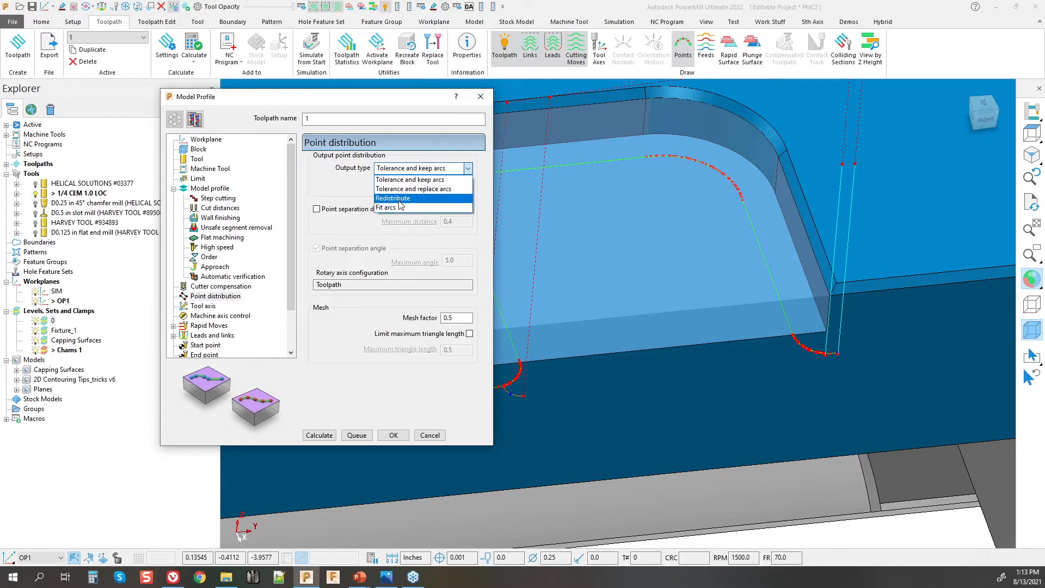
left_click(386, 207)
left_click(318, 435)
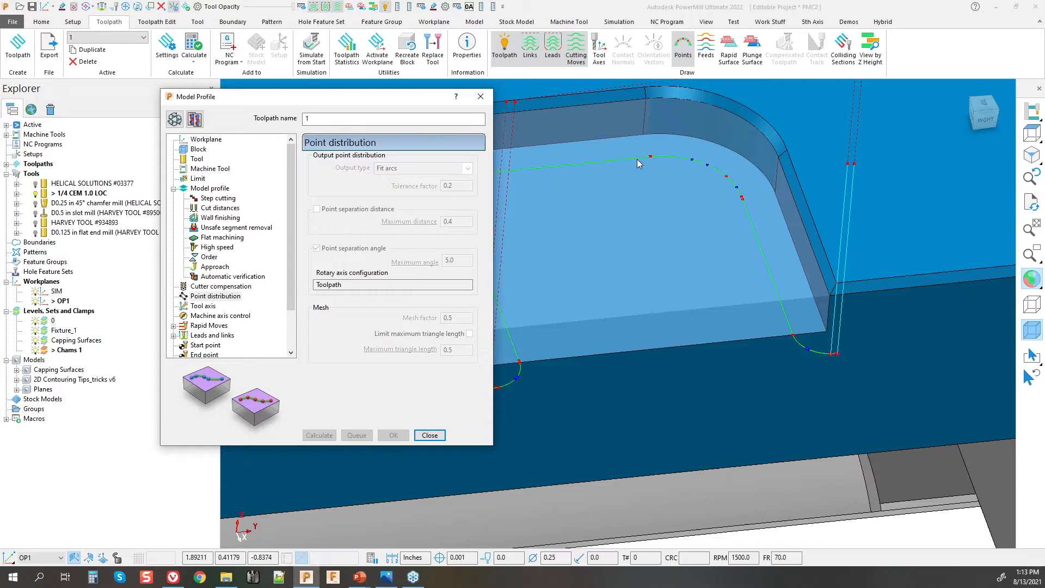
scroll(841, 297, "down", 3)
middle_click_drag(848, 299, 684, 348)
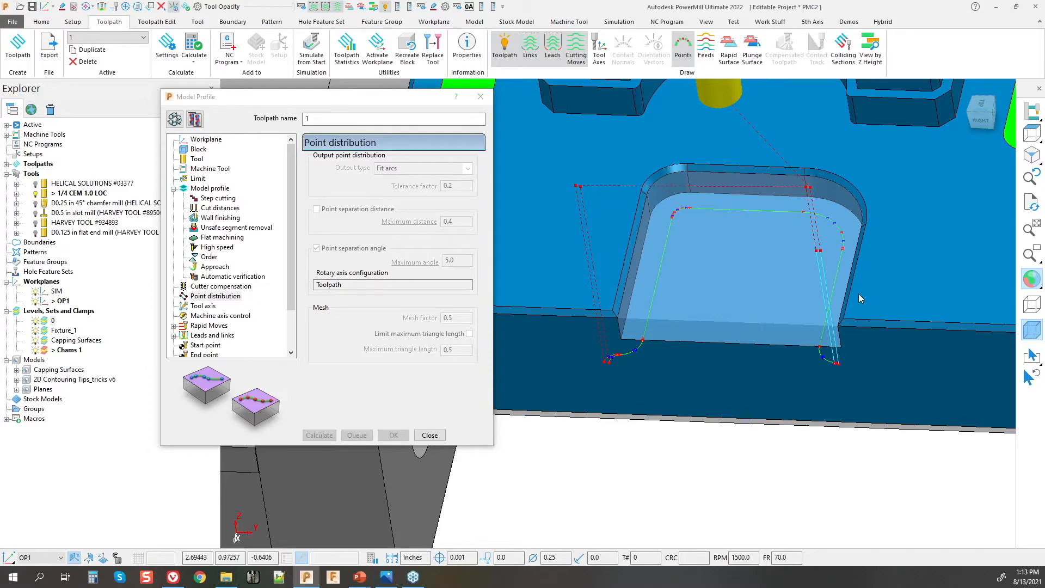
scroll(867, 295, "down", 5)
scroll(811, 287, "down", 3)
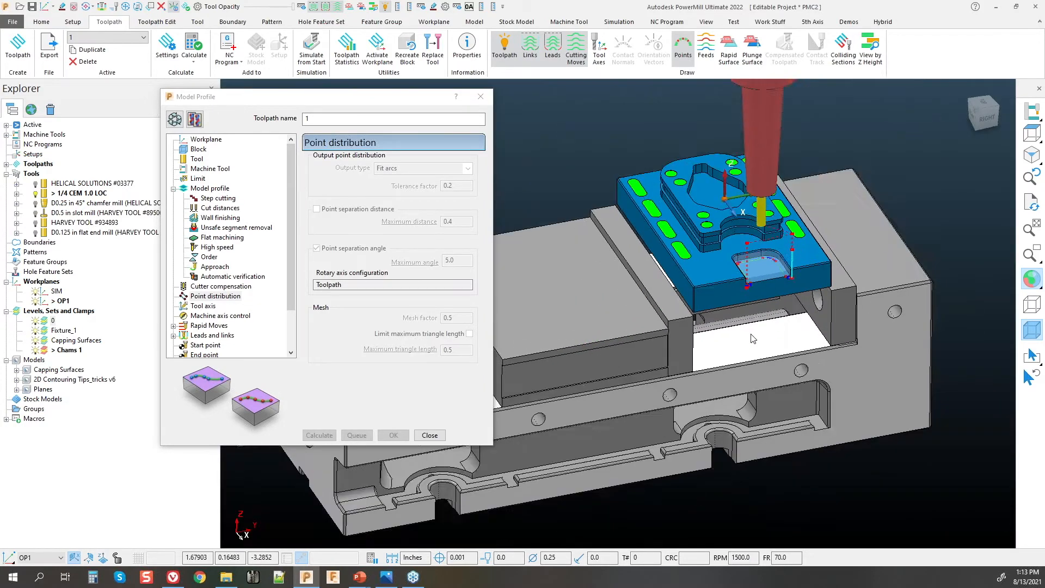
Step: Reopen the toolpath's settings for editing and select all the geometry on level 0
left_click(175, 119)
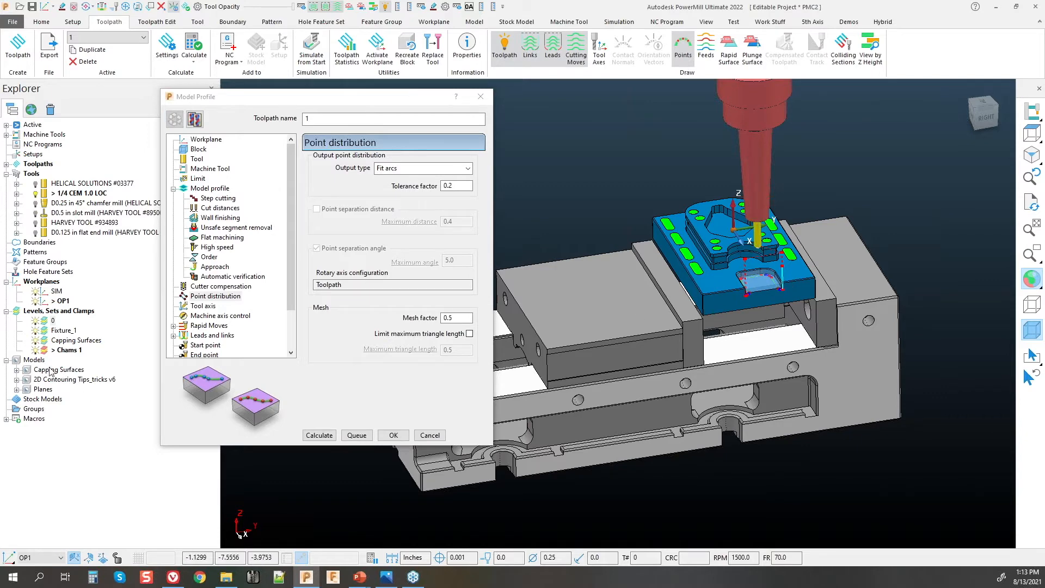
right_click(38, 312)
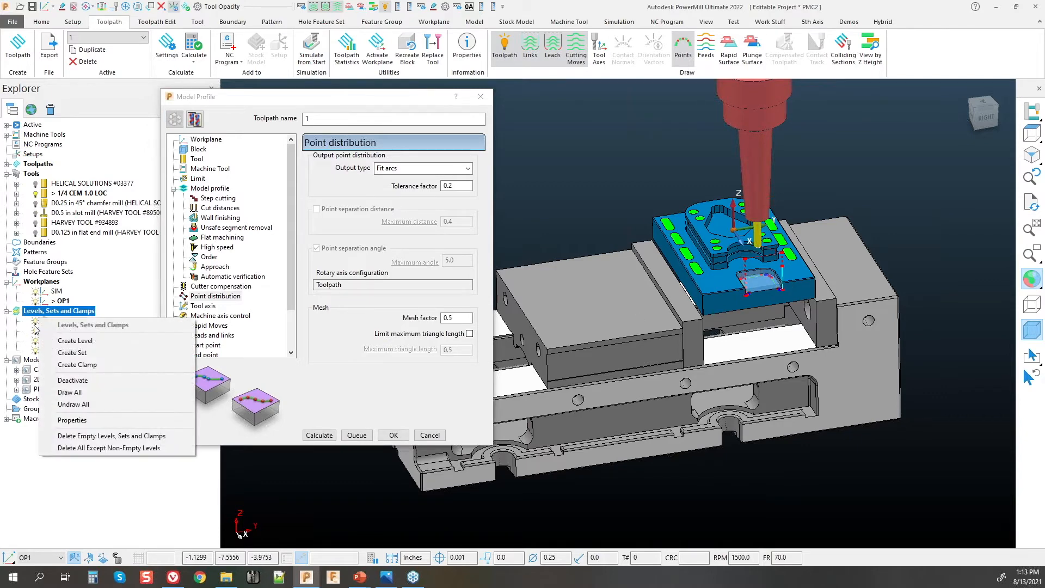
left_click(35, 322)
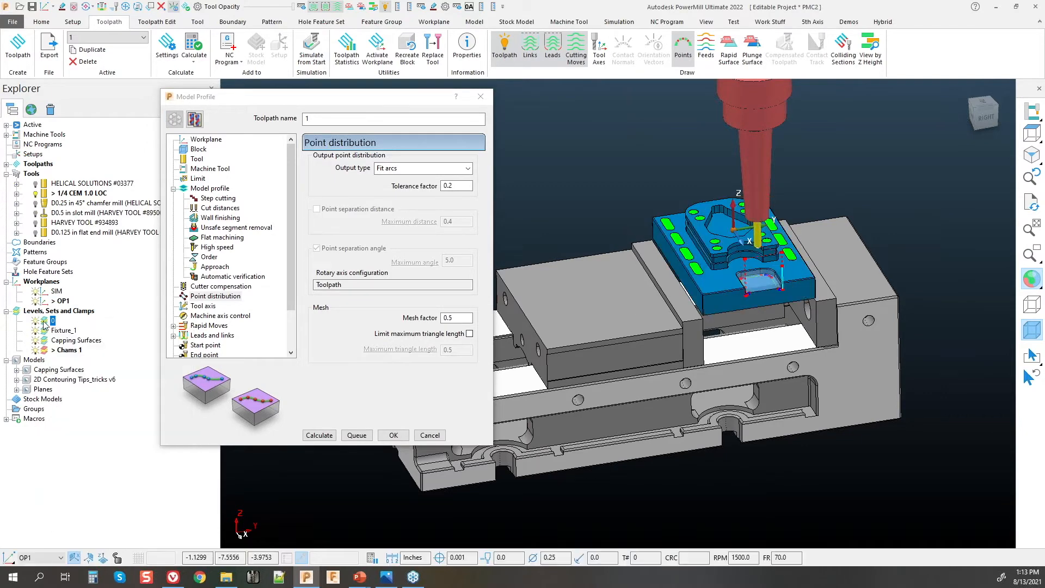
right_click(43, 326)
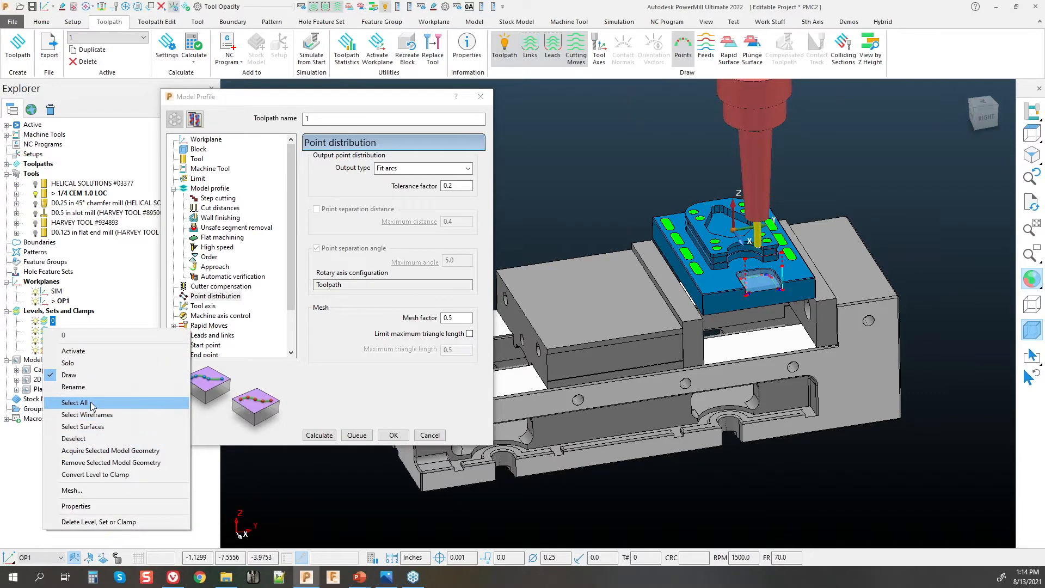
left_click(74, 402)
scroll(768, 234, "up", 3)
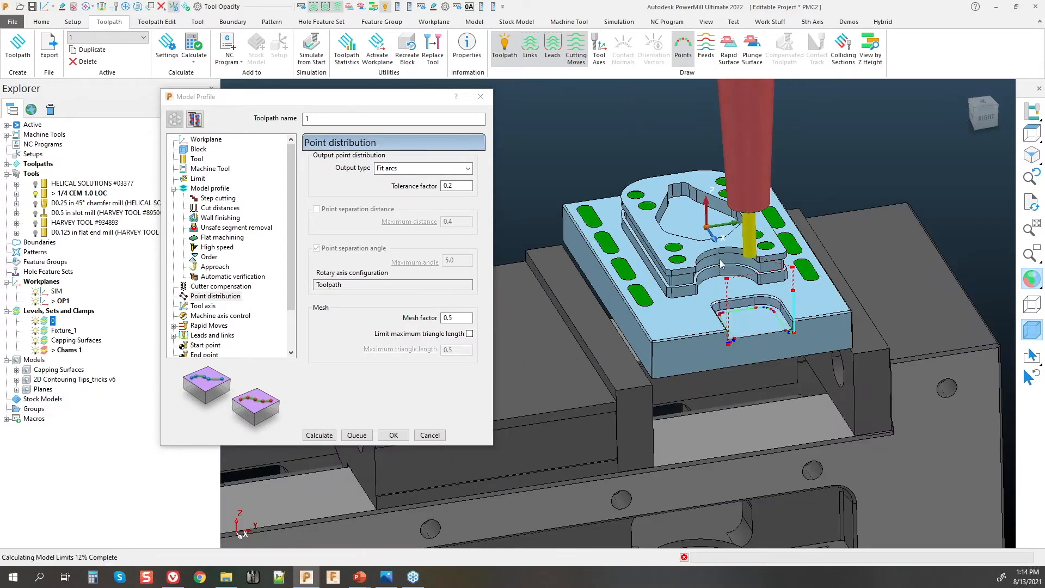
Step: Open the block around the part for graphical editing and stretch its side faces outward past the lower plate
middle_click_drag(717, 315, 792, 289)
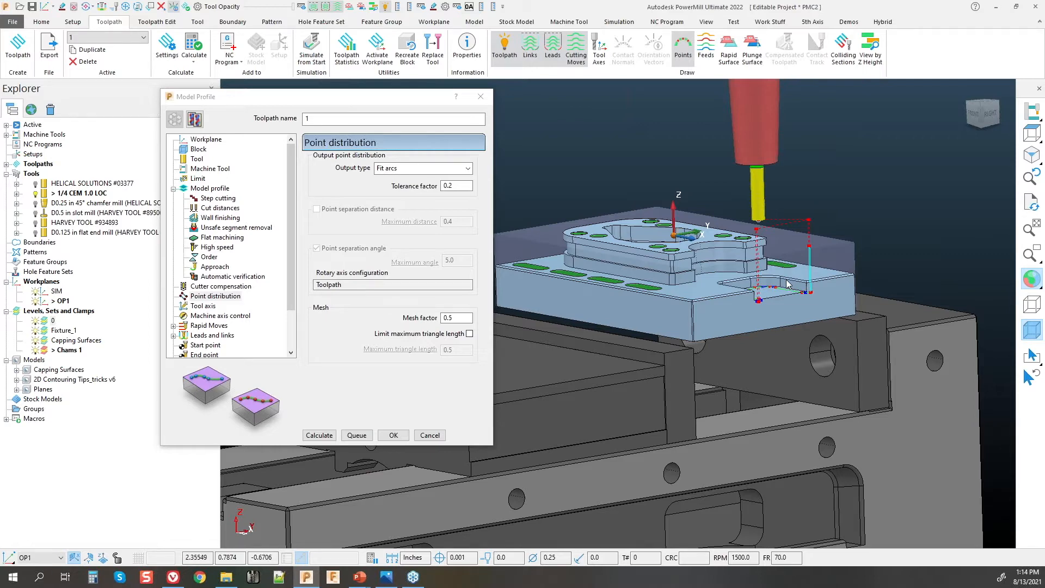
middle_click_drag(717, 320, 689, 308)
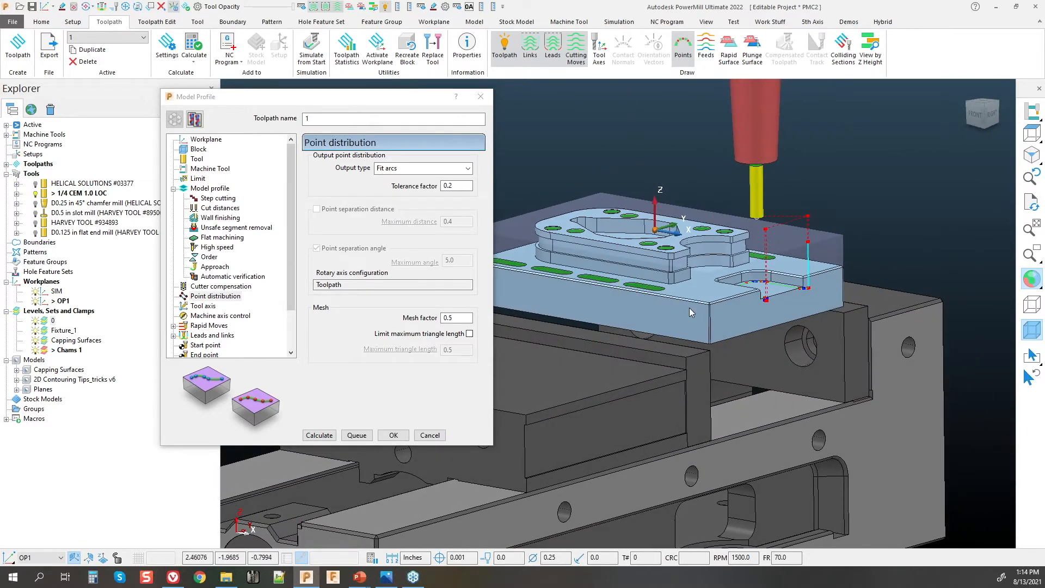
scroll(781, 337, "down", 3)
scroll(661, 283, "up", 4)
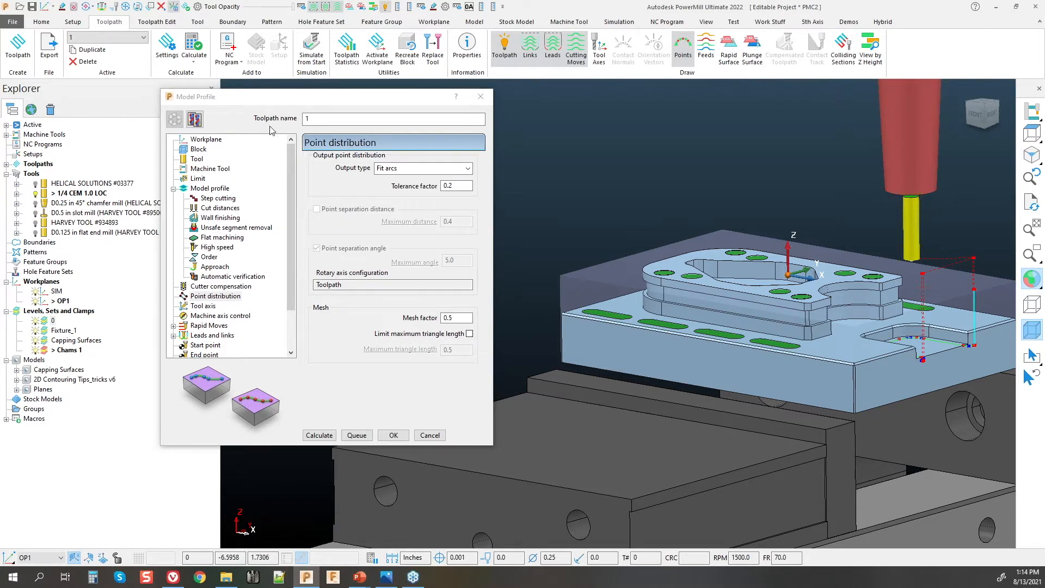
left_click_drag(266, 97, 290, 100)
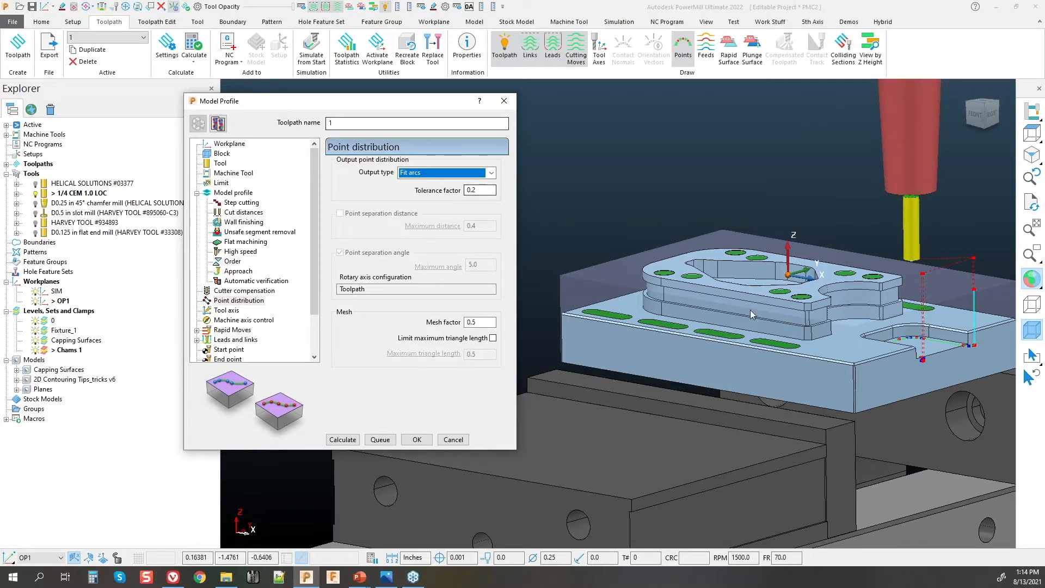
double_click(598, 273)
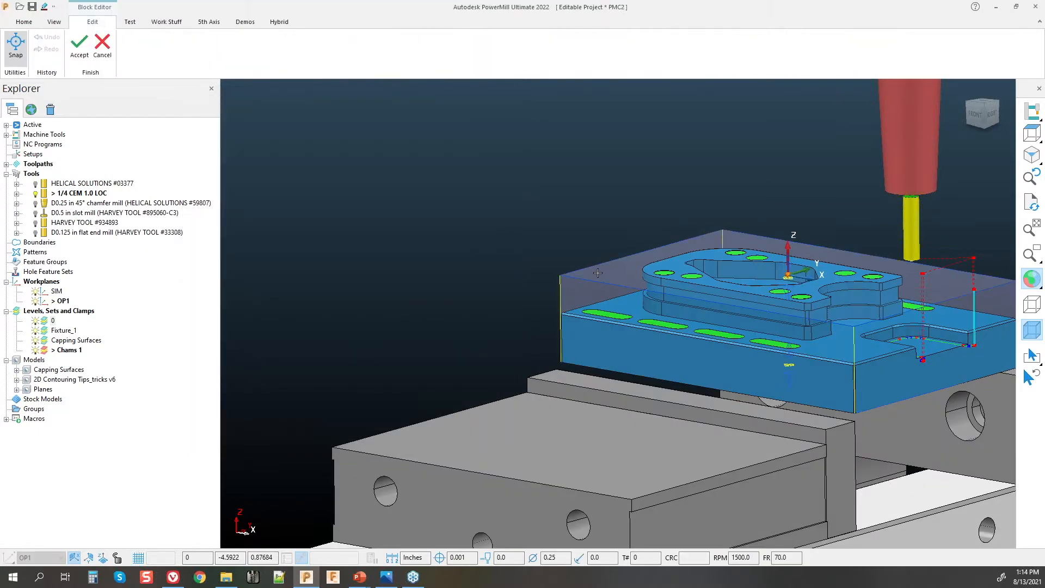
middle_click_drag(782, 345, 615, 286)
left_click(617, 266)
left_click(617, 266)
left_click_drag(617, 266, 598, 255)
left_click_drag(878, 280, 899, 278)
left_click_drag(924, 315, 938, 326)
middle_click_drag(806, 367, 621, 382)
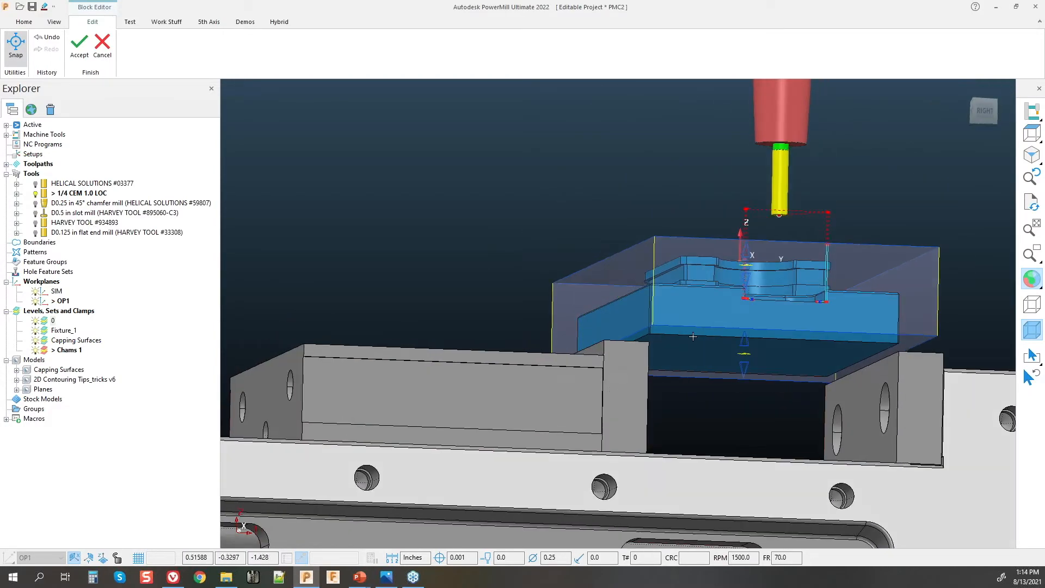
Step: In the right side view, extend the block's underside below the part to just above the vise jaws, and accept the block
left_click(986, 110)
scroll(370, 254, "up", 5)
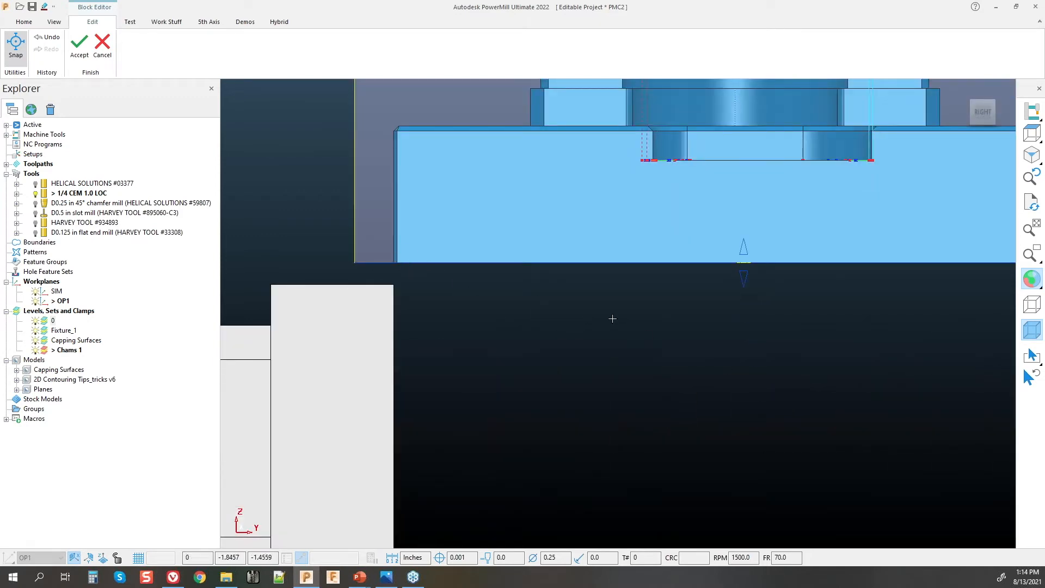
left_click_drag(745, 279, 744, 282)
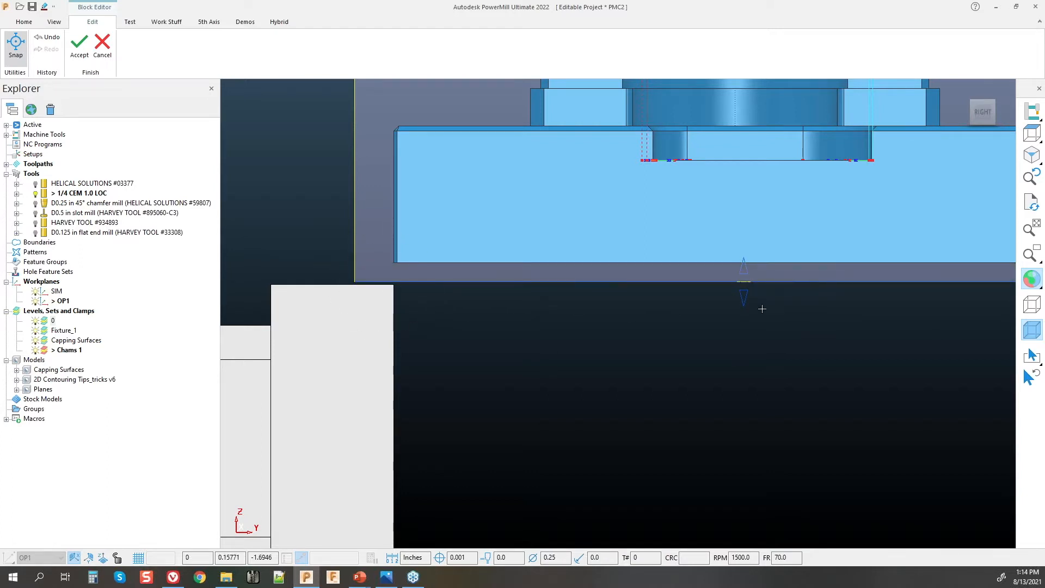
left_click(80, 55)
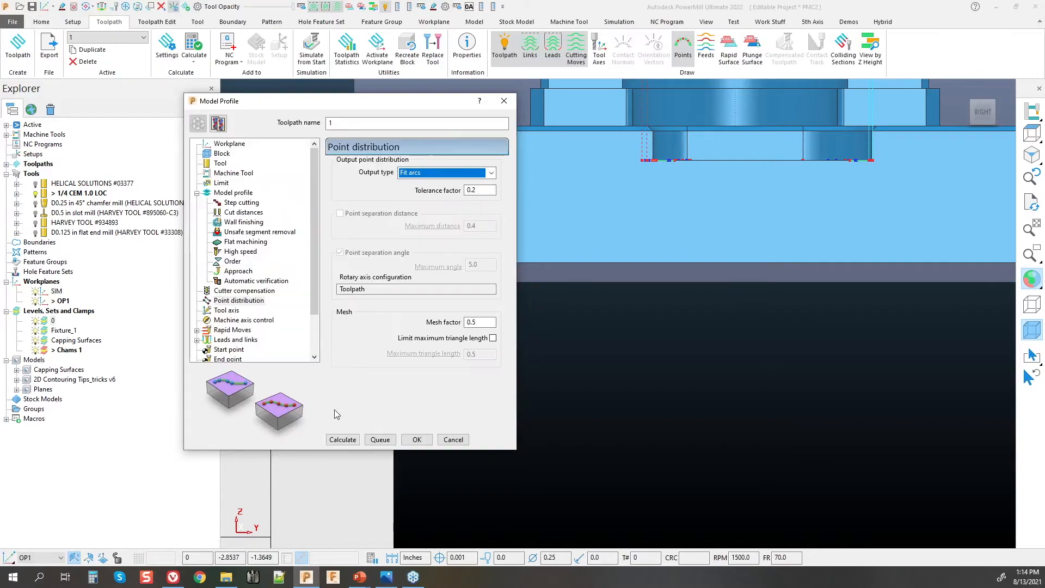
Step: Recalculate the toolpath with the enlarged block and examine the profile passes around the whole part
left_click(343, 439)
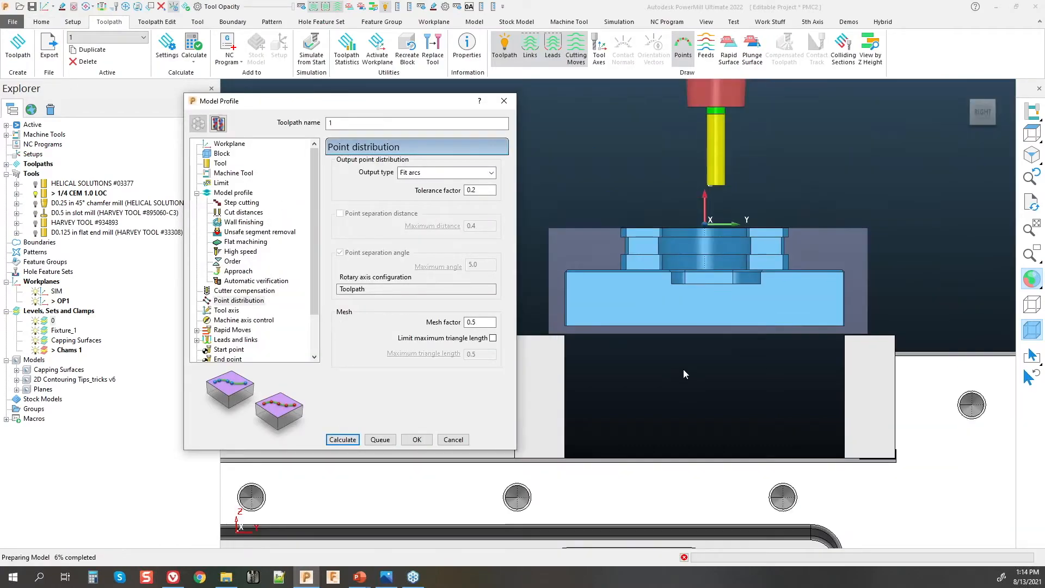
middle_click_drag(593, 394, 726, 288)
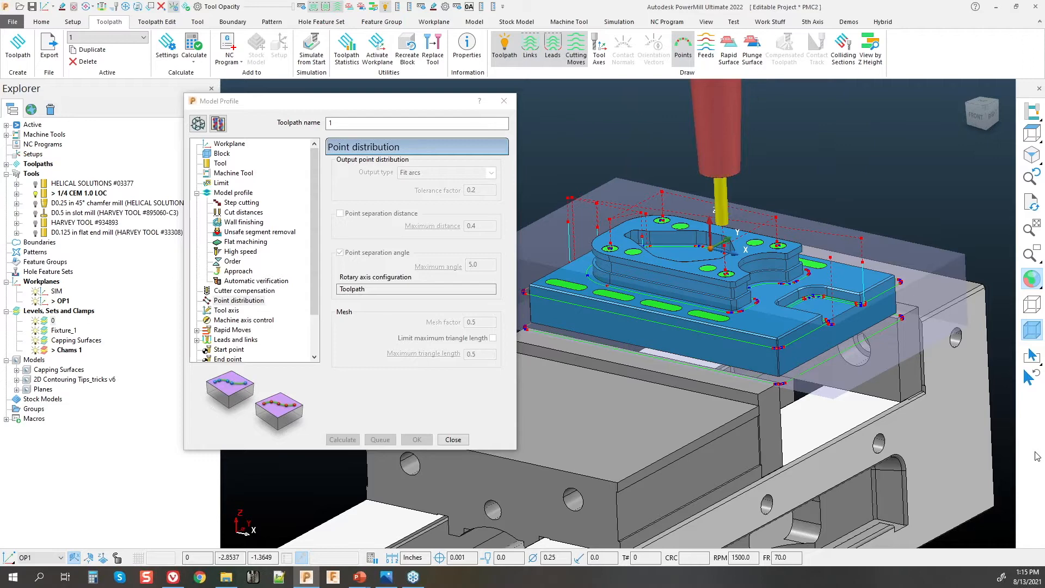
scroll(888, 305, "up", 5)
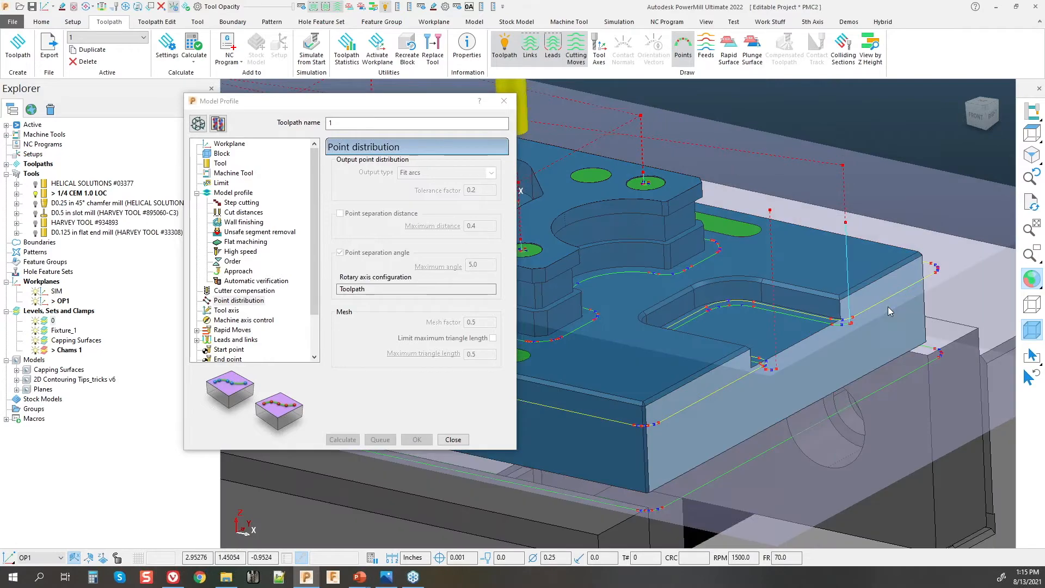
Step: Delete the selected upper profile pass around the outside of the lower plate, and bring up the toolpath editing commands
left_click(161, 10)
scroll(931, 324, "down", 4)
middle_click_drag(932, 325, 749, 381)
left_click(162, 7)
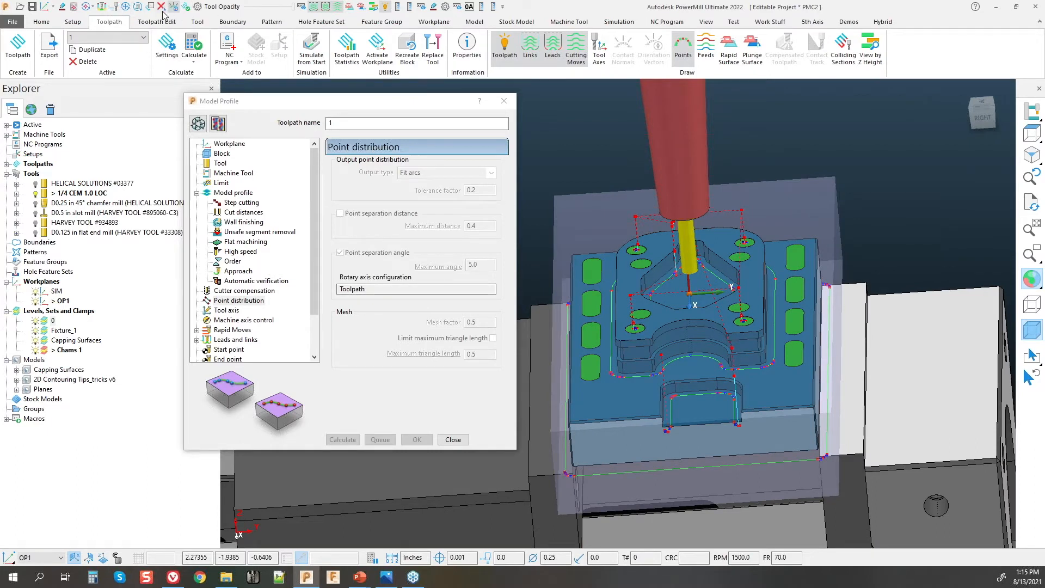
left_click(164, 21)
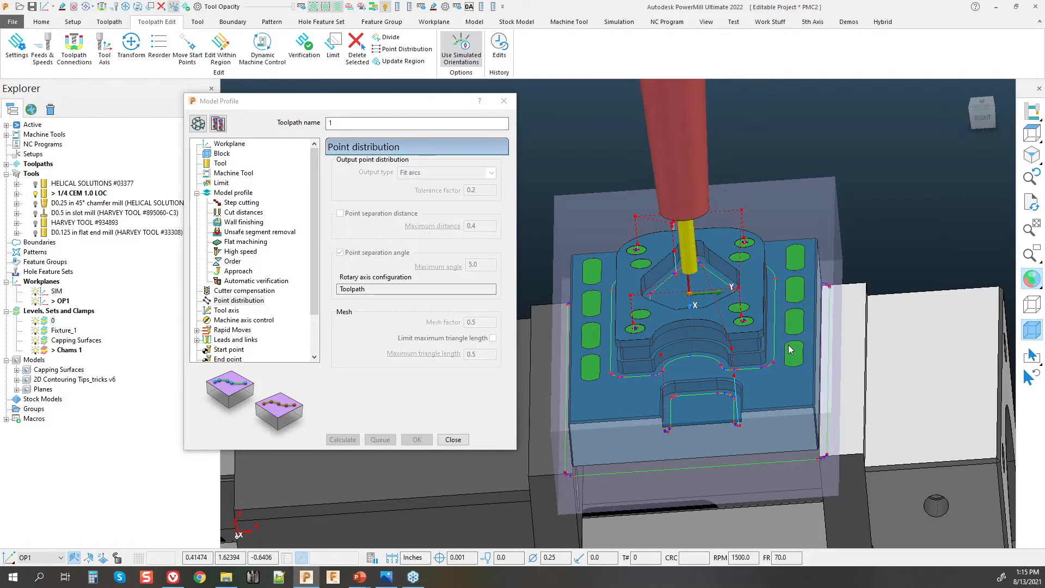
scroll(560, 305, "up", 5)
middle_click_drag(732, 399, 760, 407)
scroll(719, 427, "down", 2)
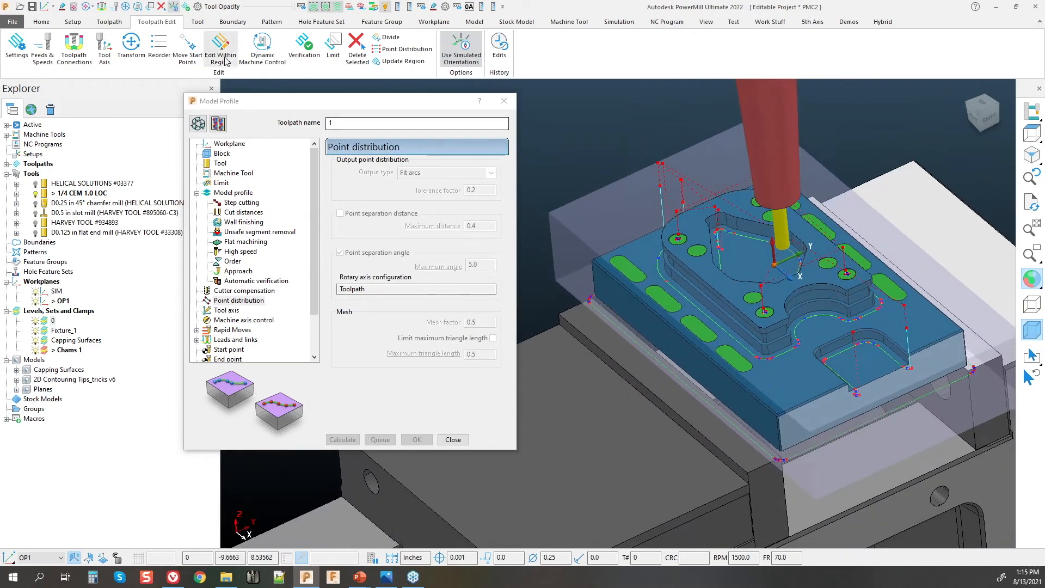
left_click(185, 48)
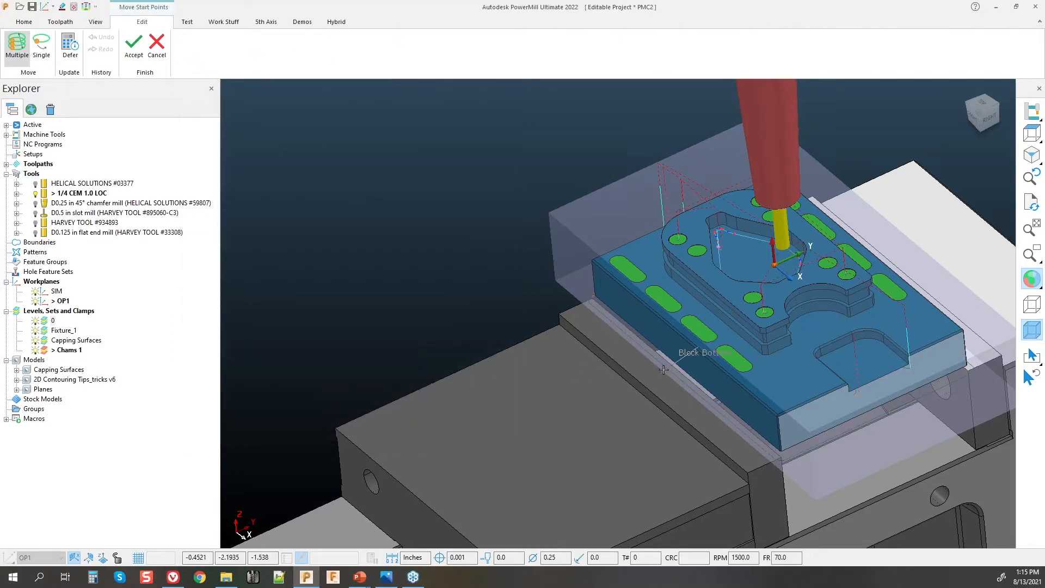
left_click(134, 49)
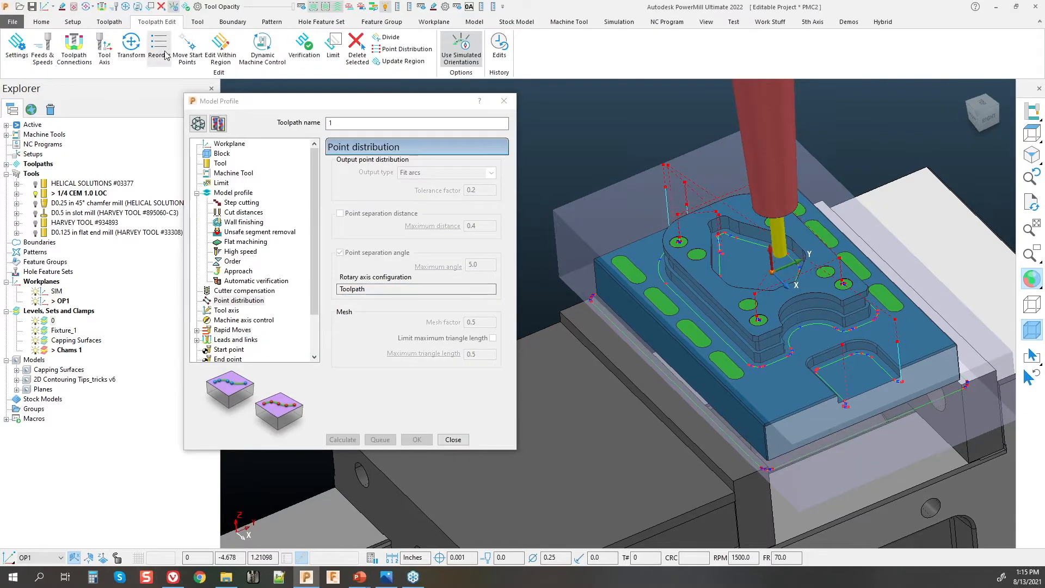
left_click(186, 48)
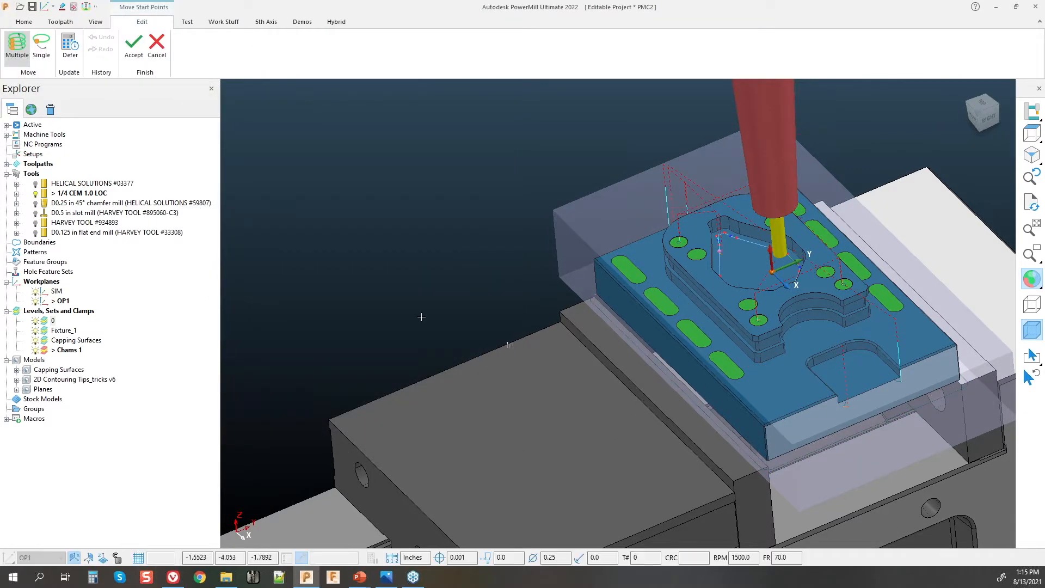
left_click(134, 47)
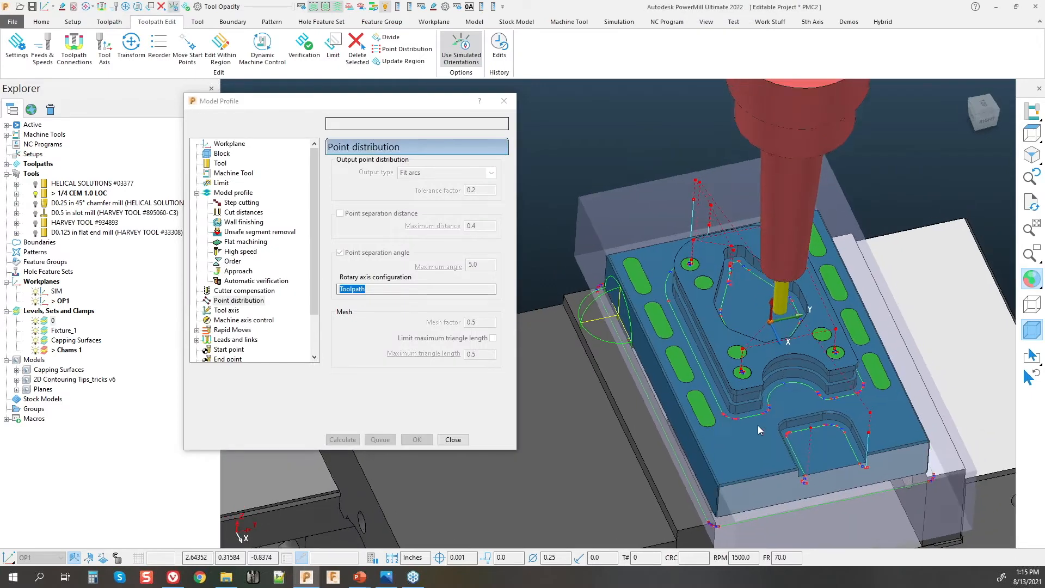
Step: From the top view, open start point editing, relocate the start point of the central pocket's pass onto its front edge near the X axis, and accept
left_click(1031, 133)
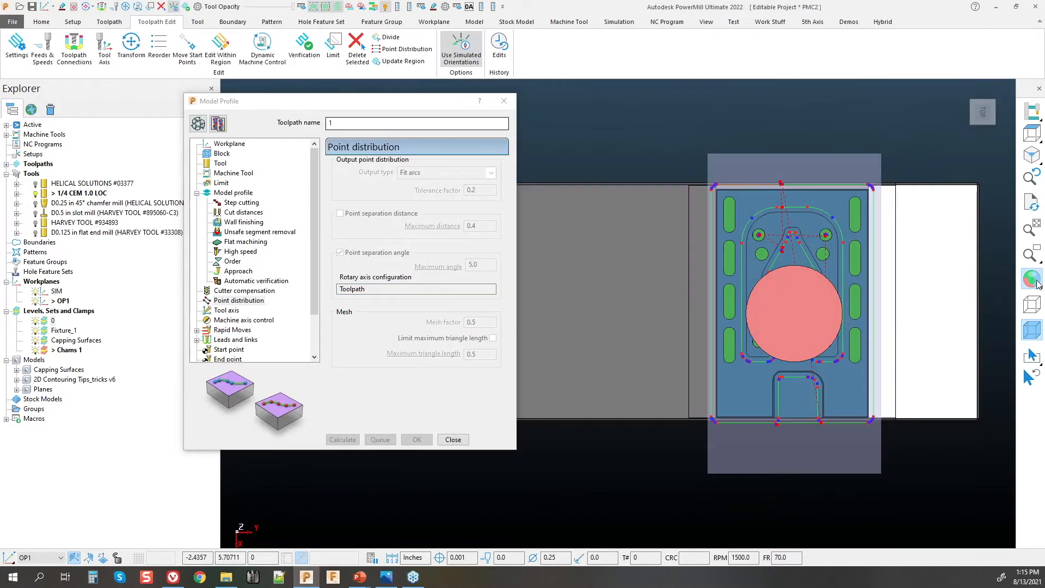
scroll(874, 200, "up", 3)
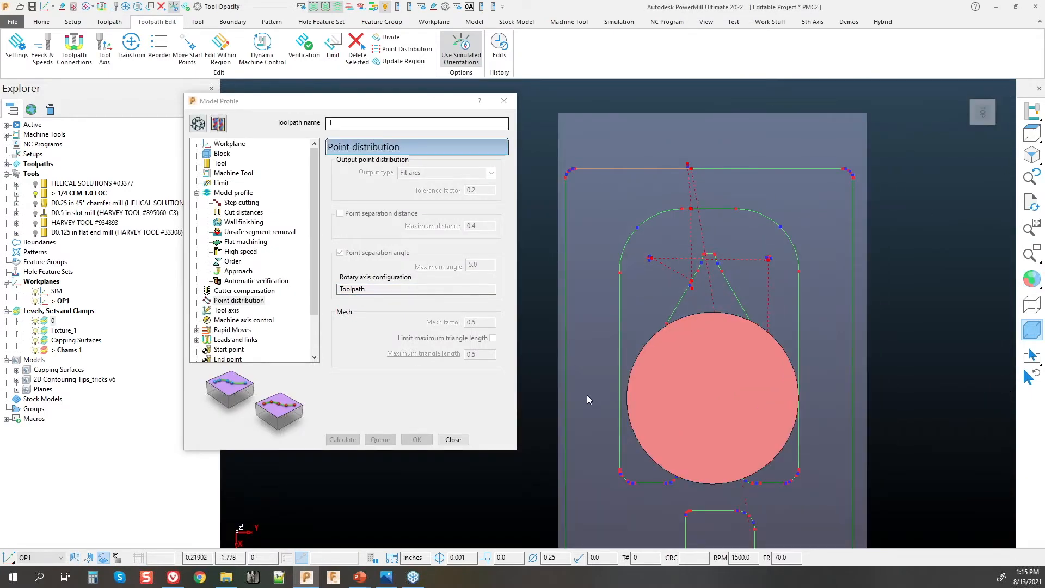
left_click(188, 59)
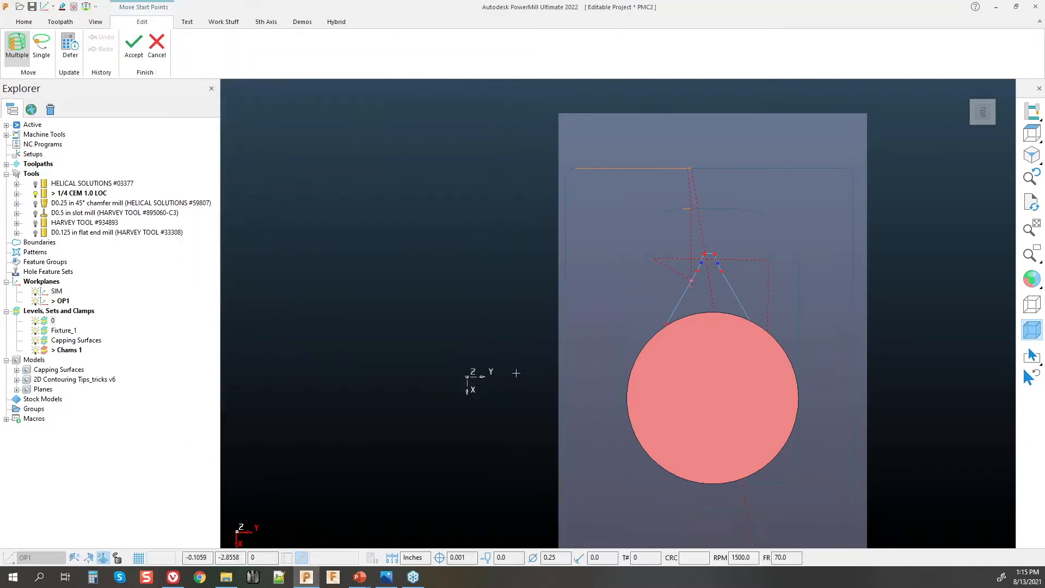
left_click(833, 334)
left_click(952, 366)
scroll(713, 199, "down", 3)
scroll(714, 263, "up", 3)
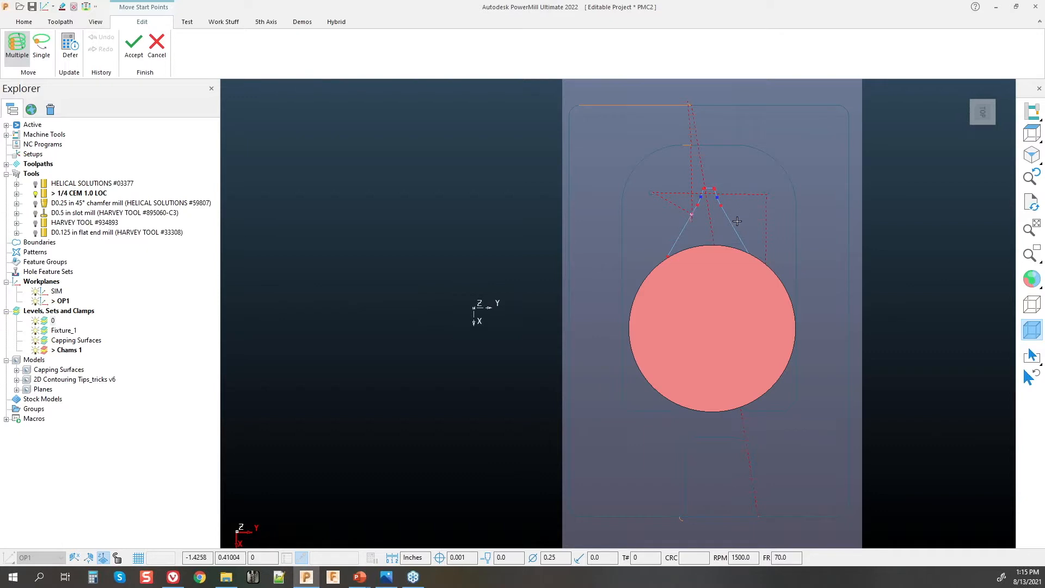
scroll(739, 223, "down", 3)
middle_click_drag(735, 289, 723, 256)
scroll(721, 255, "up", 6)
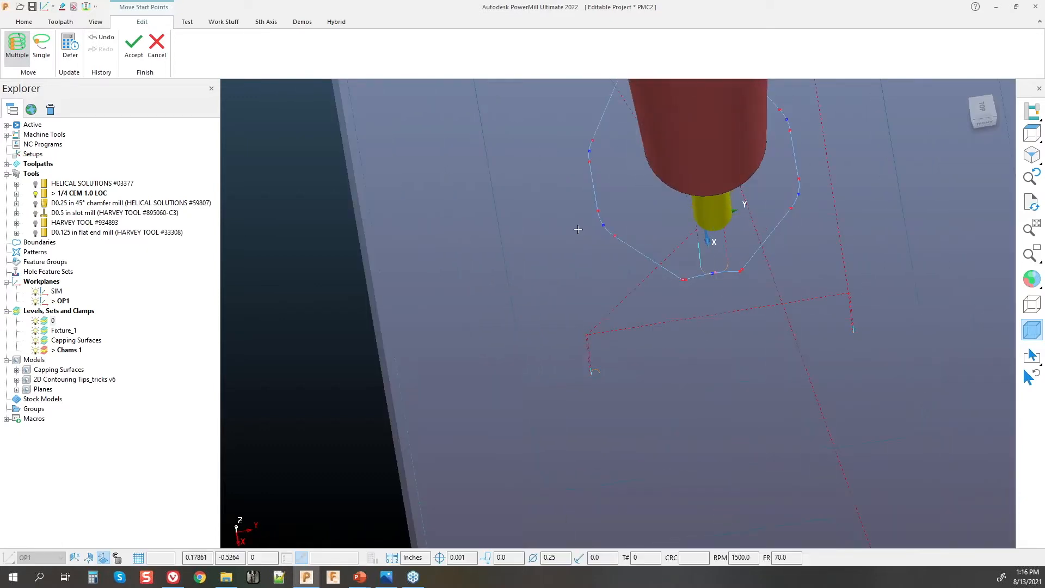
left_click(715, 267)
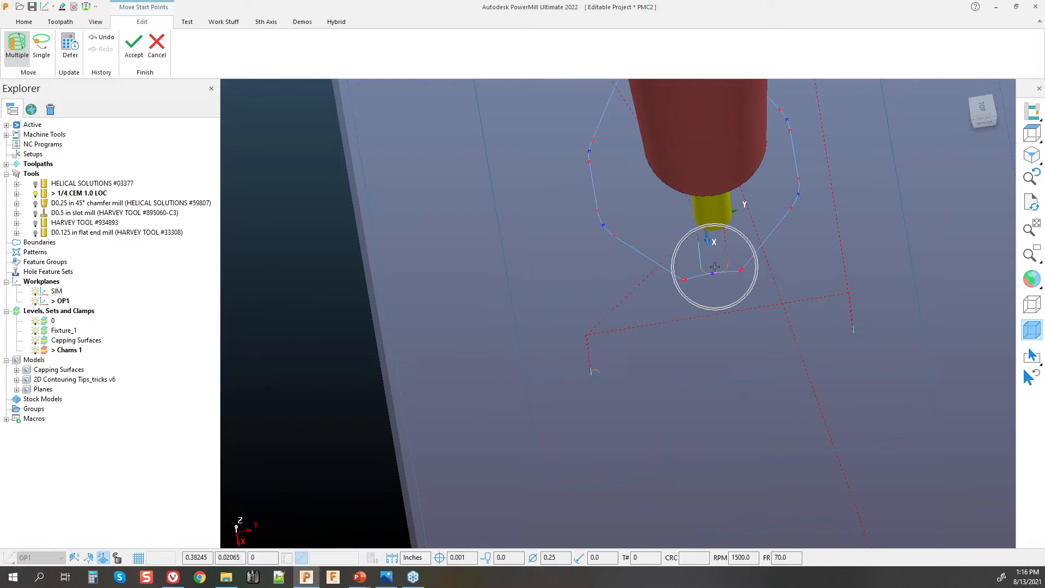
left_click(134, 46)
middle_click_drag(826, 351, 876, 313)
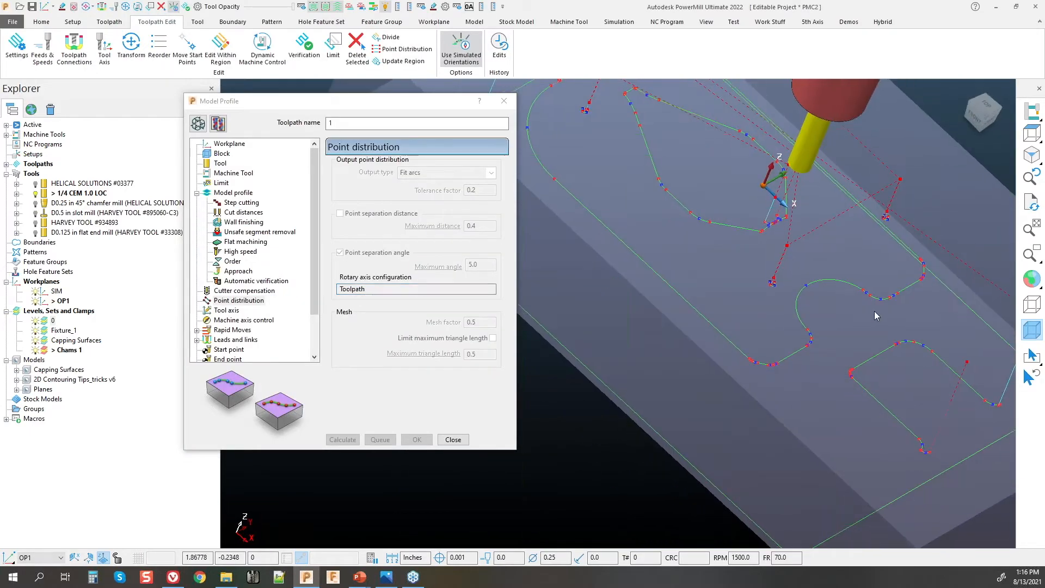
scroll(809, 360, "down", 3)
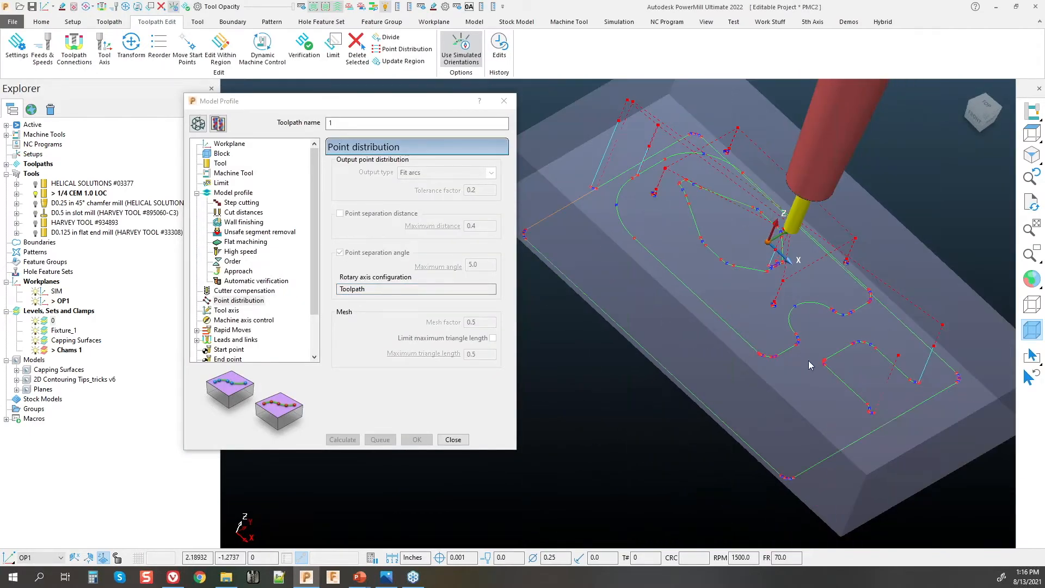
left_click(604, 198)
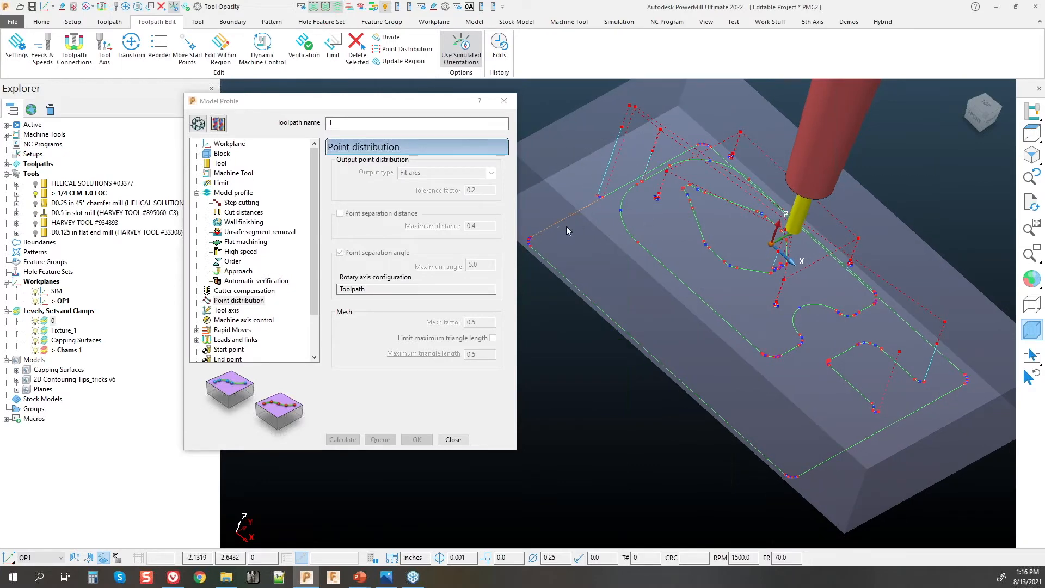
mouse_move(822, 385)
middle_mouse_down()
mouse_move(802, 387)
mouse_move(739, 344)
mouse_move(541, 373)
mouse_move(525, 348)
middle_mouse_up()
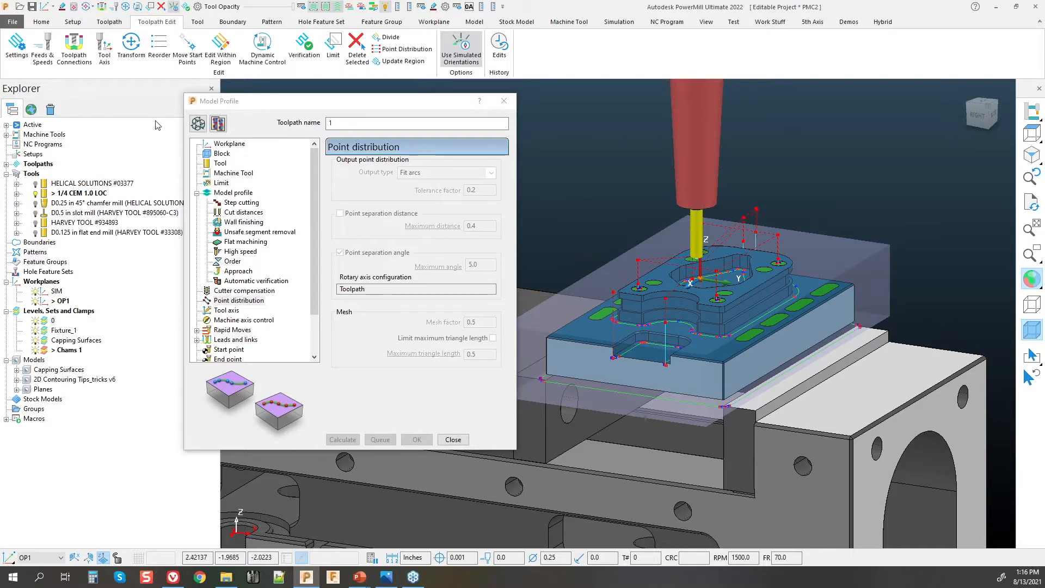
Step: Reopen toolpath 1's parameters for editing, enable 3 horizontal cuts with a 0.1 stepover, and recalculate the toolpath
left_click(197, 124)
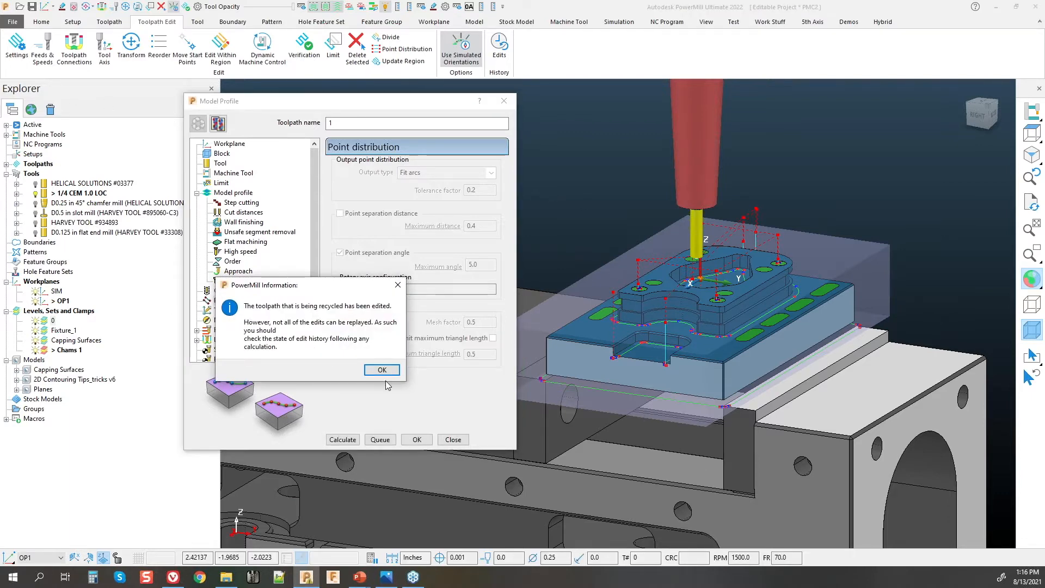
left_click(382, 371)
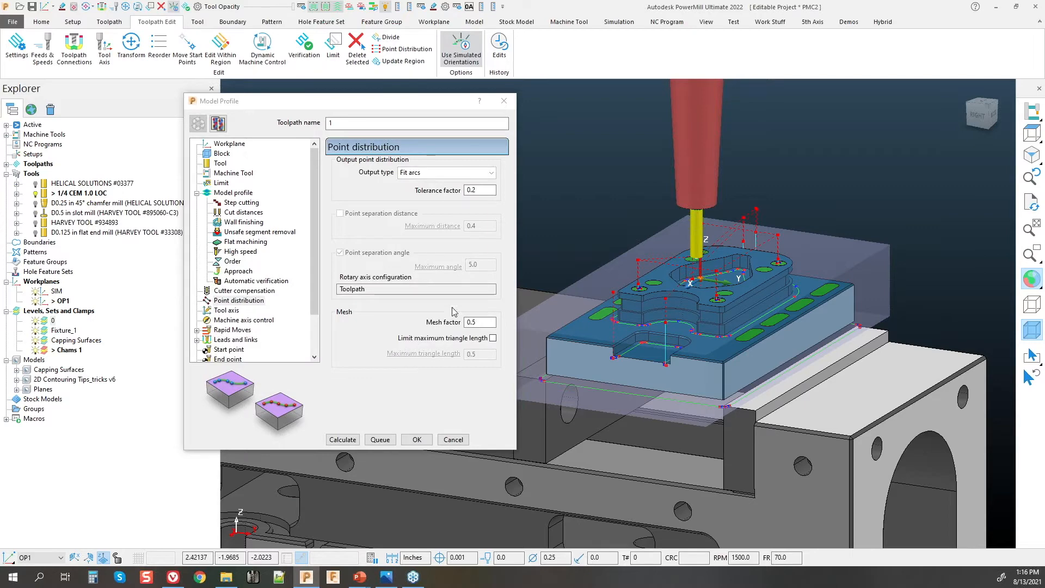
left_click(242, 212)
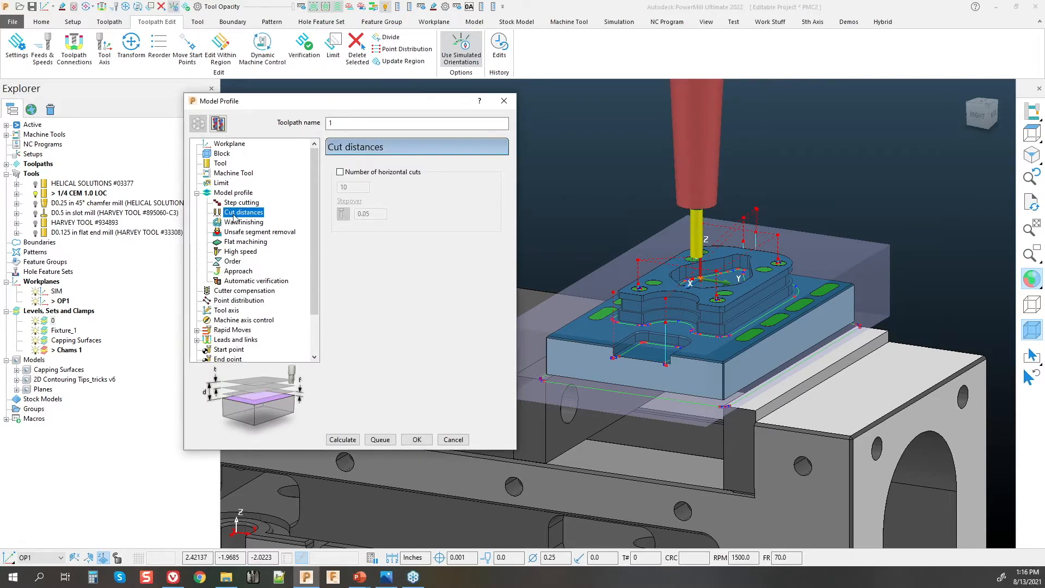
left_click(339, 172)
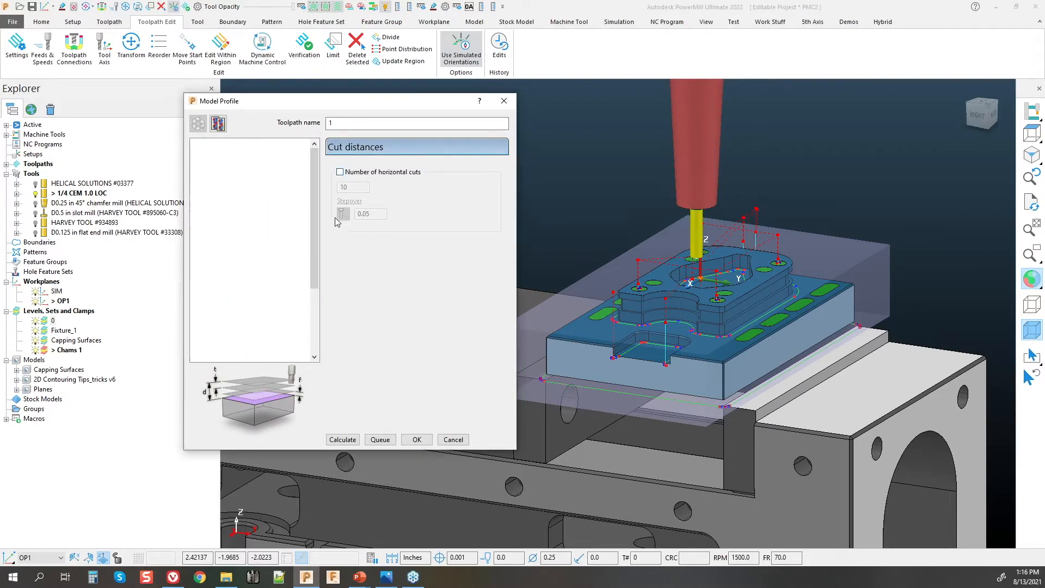
left_click(377, 214)
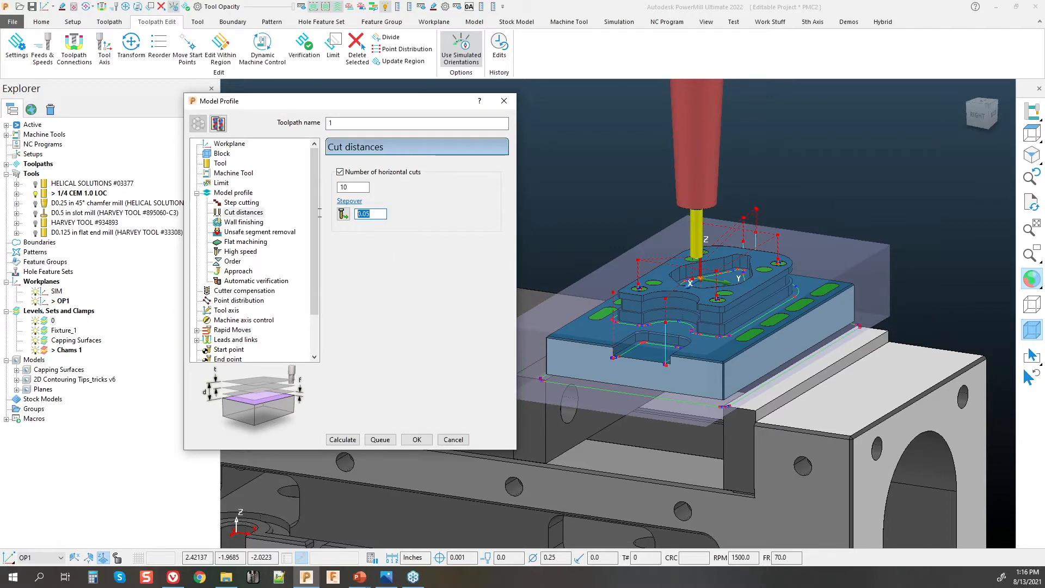
type(".1")
key("shift+Tab")
type("3")
left_click(343, 440)
scroll(838, 327, "up", 5)
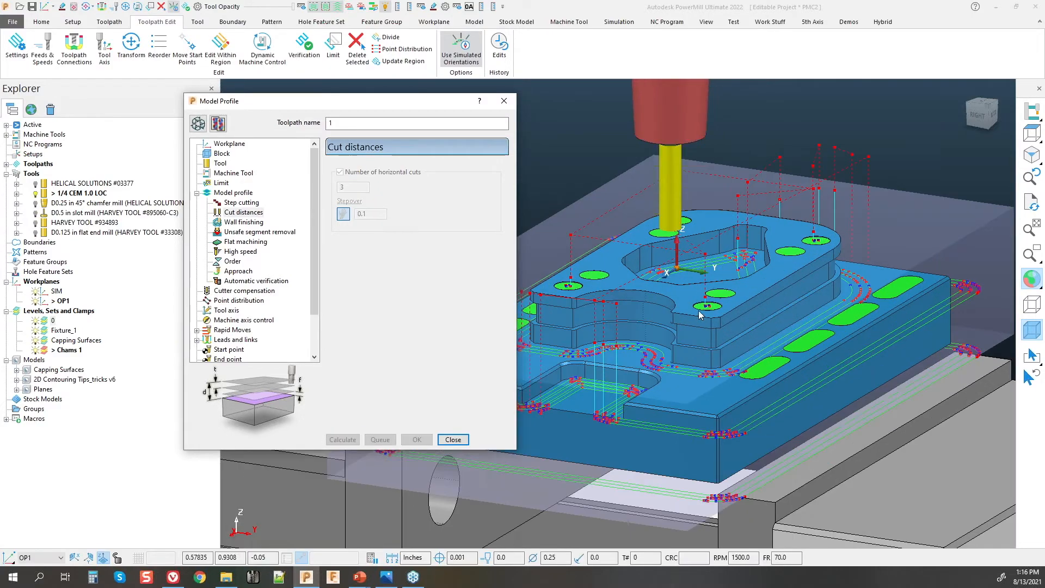
middle_click_drag(837, 303, 665, 367)
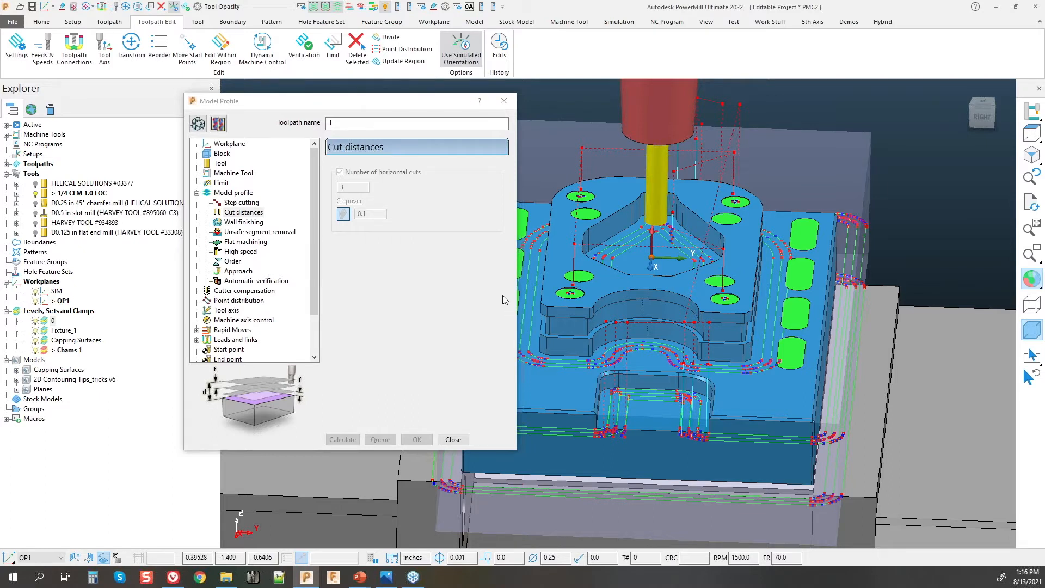
Step: Make toolpath 1 editable again and enable wall finishing with a final stepover of 0.005 on the last pass only
left_click(6, 164)
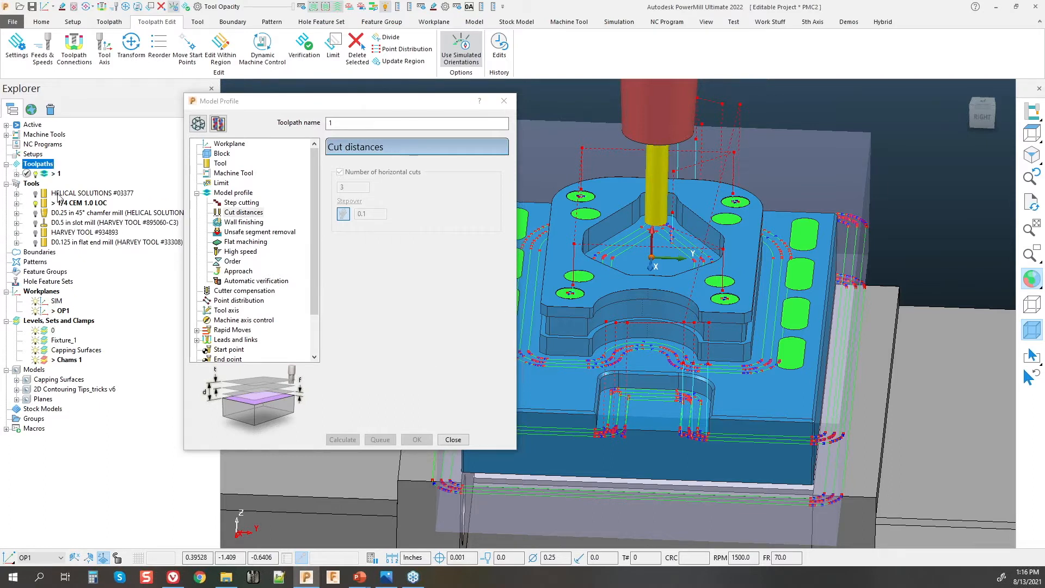
left_click(52, 174)
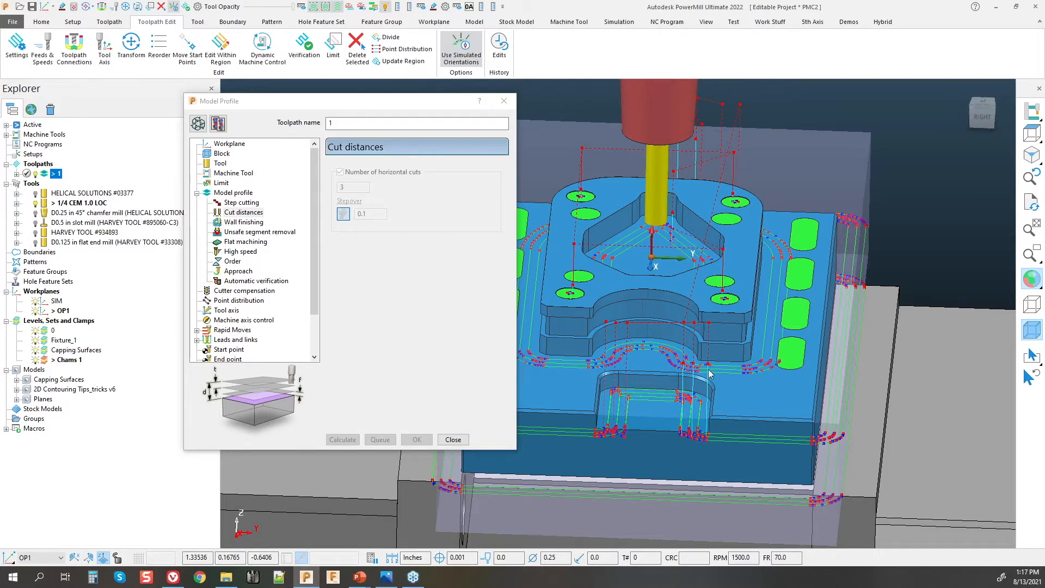
left_click(243, 223)
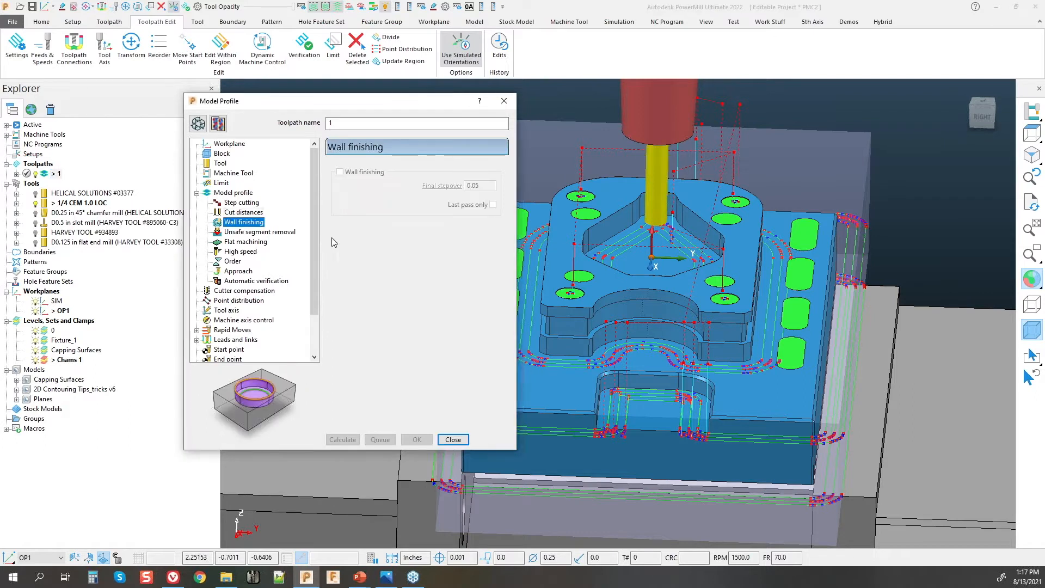
left_click(340, 172)
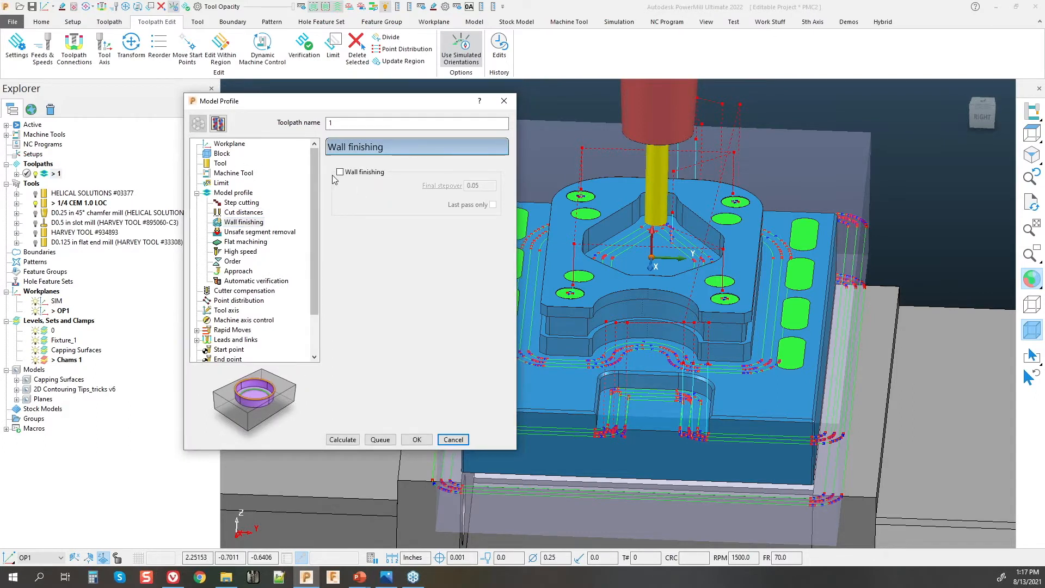
double_click(477, 185)
type(".00")
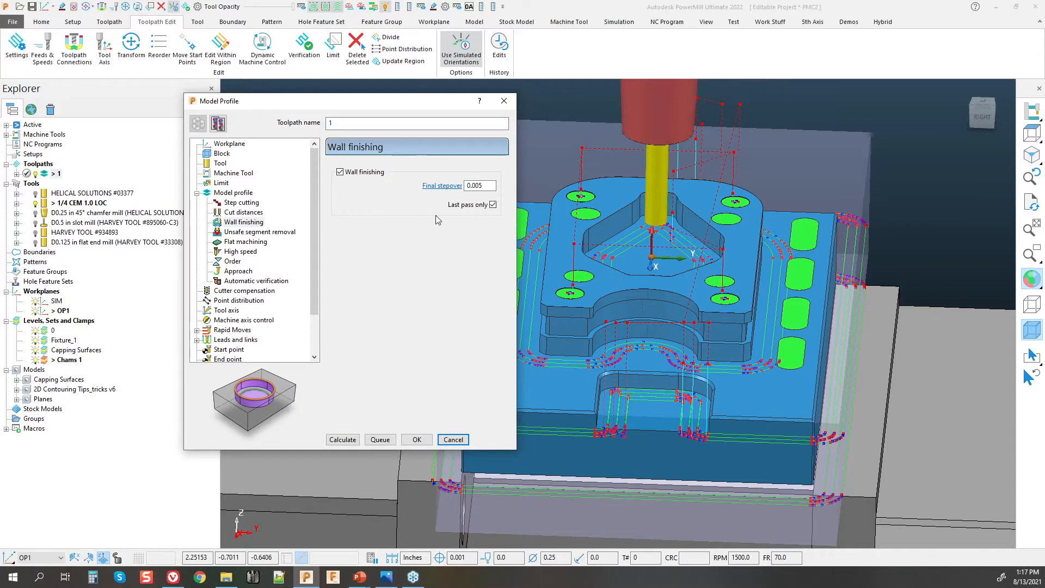
Step: Enable CNC cutter compensation with the Tool wear type and recalculate the toolpath
left_click(246, 290)
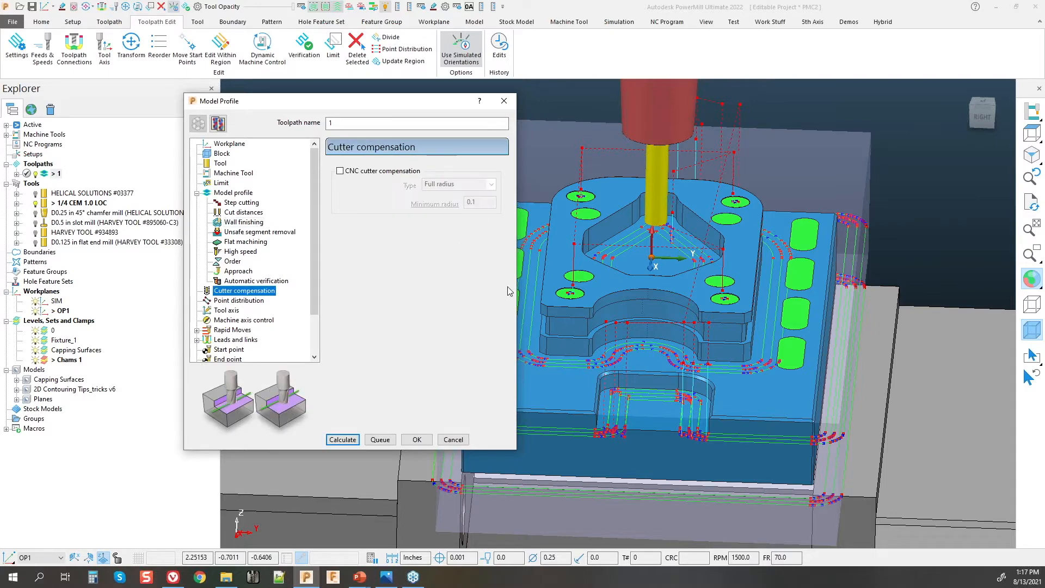
left_click(339, 171)
left_click(460, 183)
left_click(442, 206)
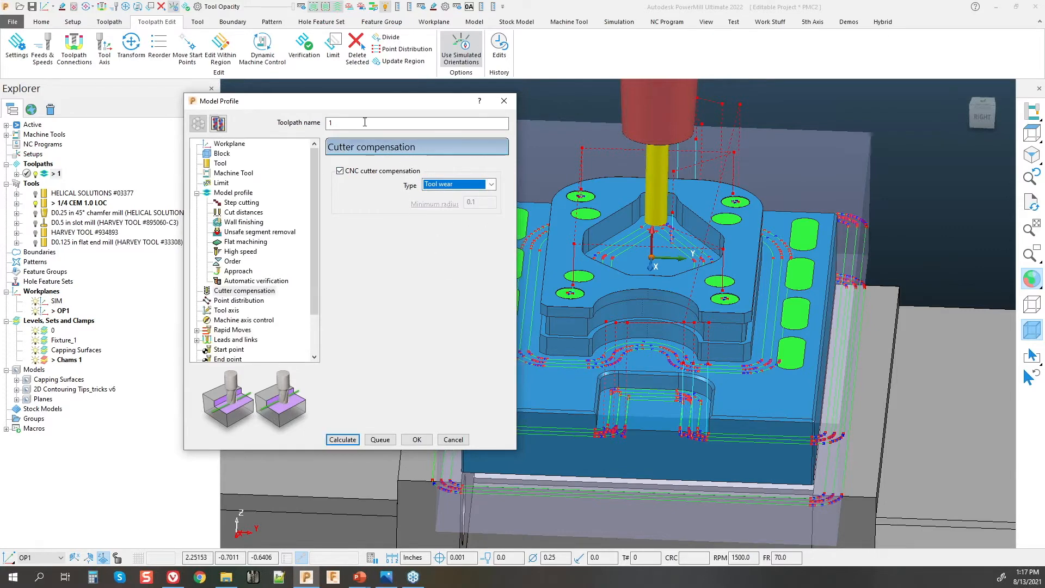
left_click_drag(349, 103, 272, 53)
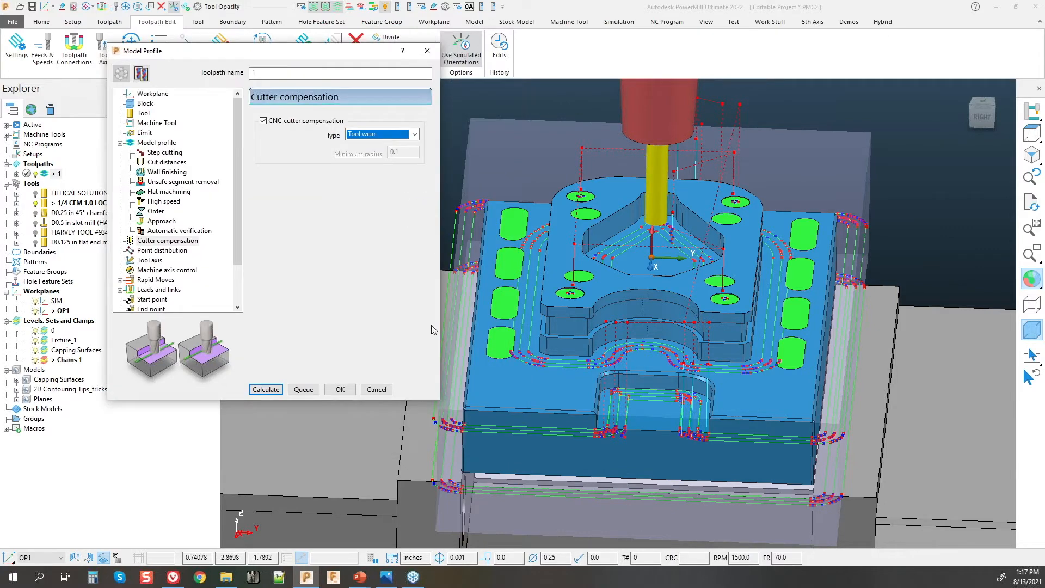
left_click(255, 388)
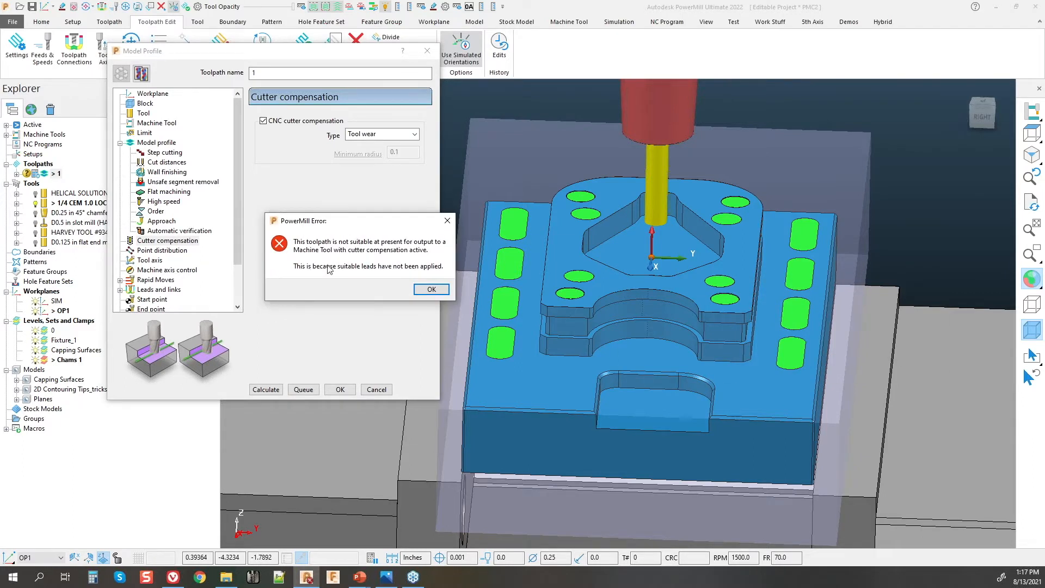
left_click(436, 292)
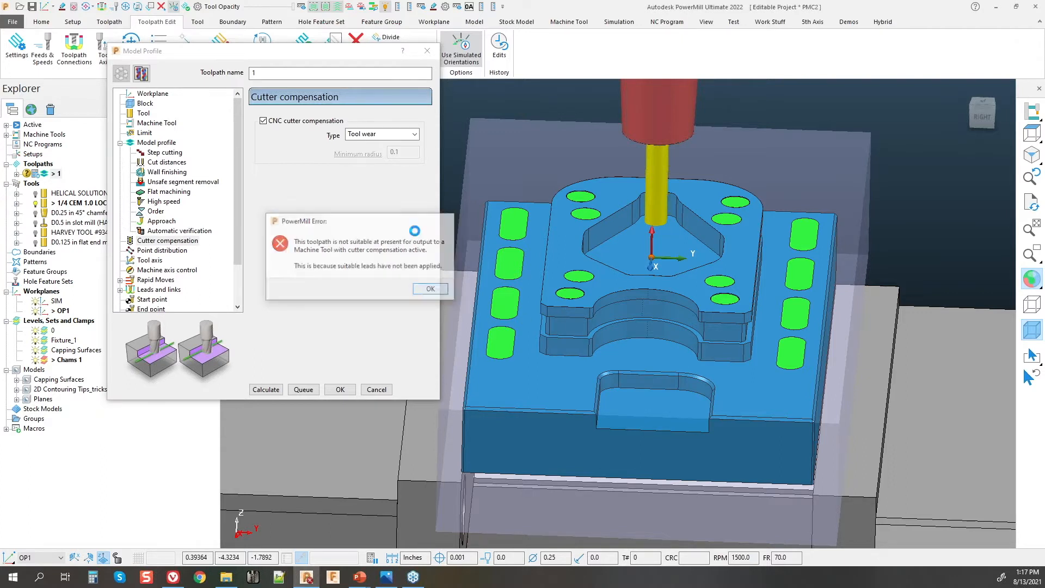
Step: Set toolpath 1's lead-ins to Horizontal arc left with a 0.005 linear move, accept the connections, and recalculate the toolpath
left_click(77, 54)
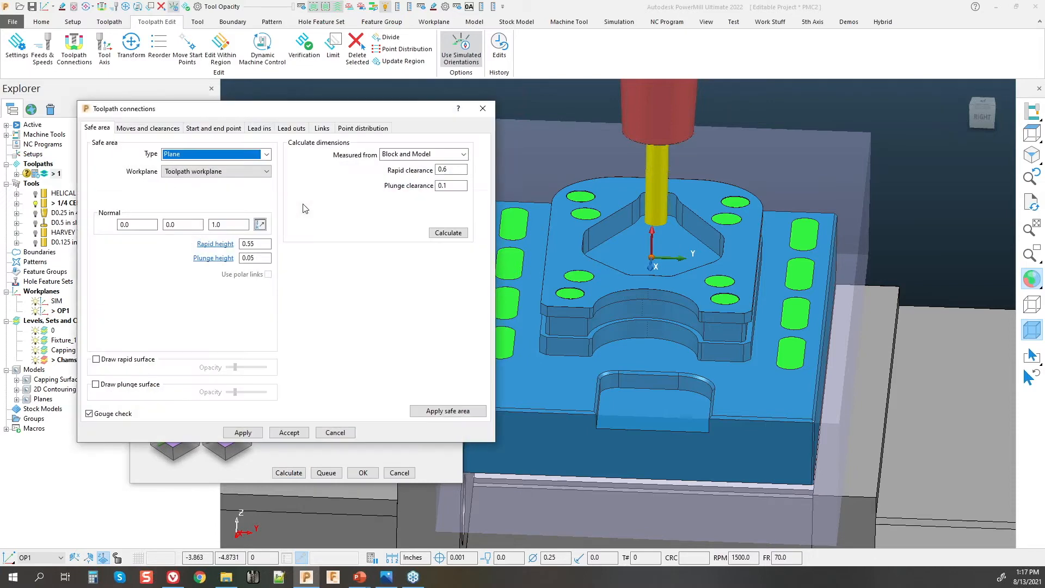
left_click(317, 118)
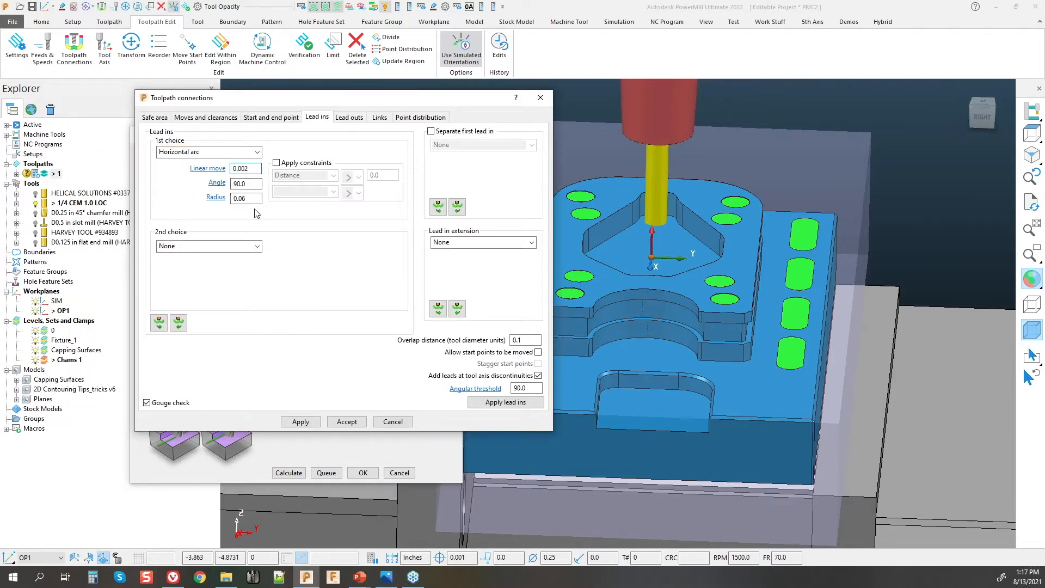
left_click(217, 152)
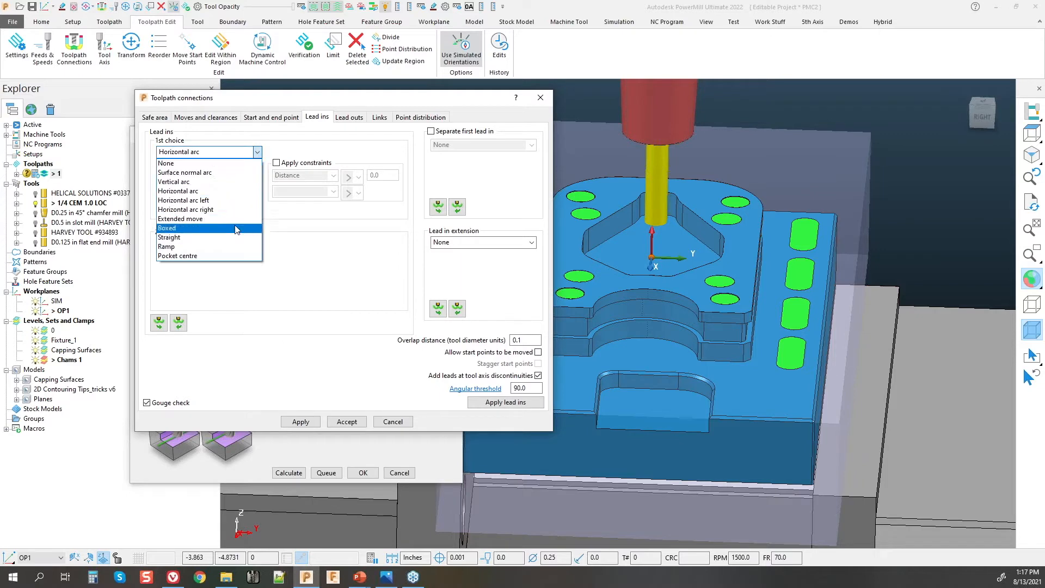
left_click(188, 200)
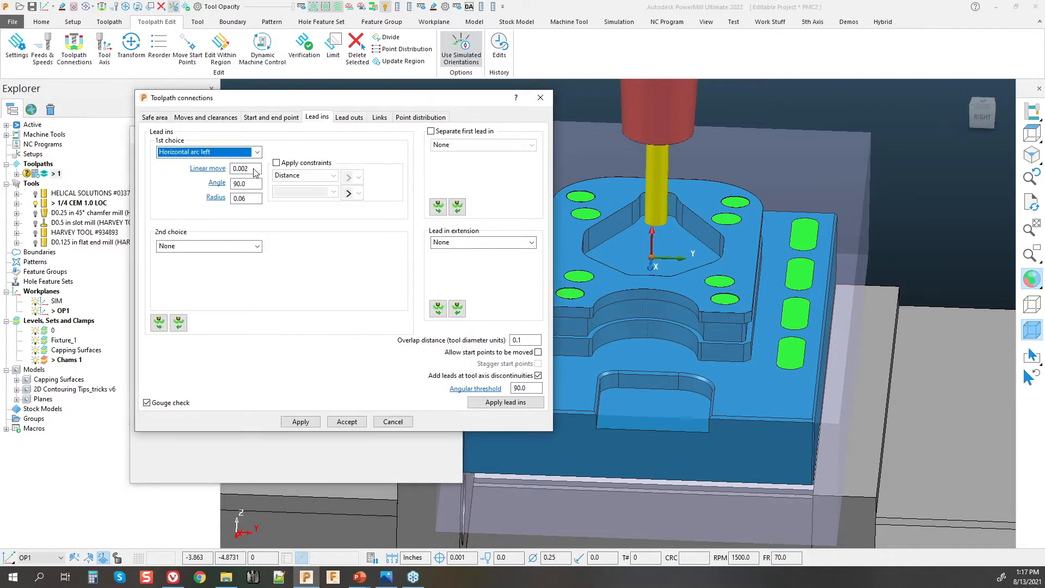
left_click(159, 322)
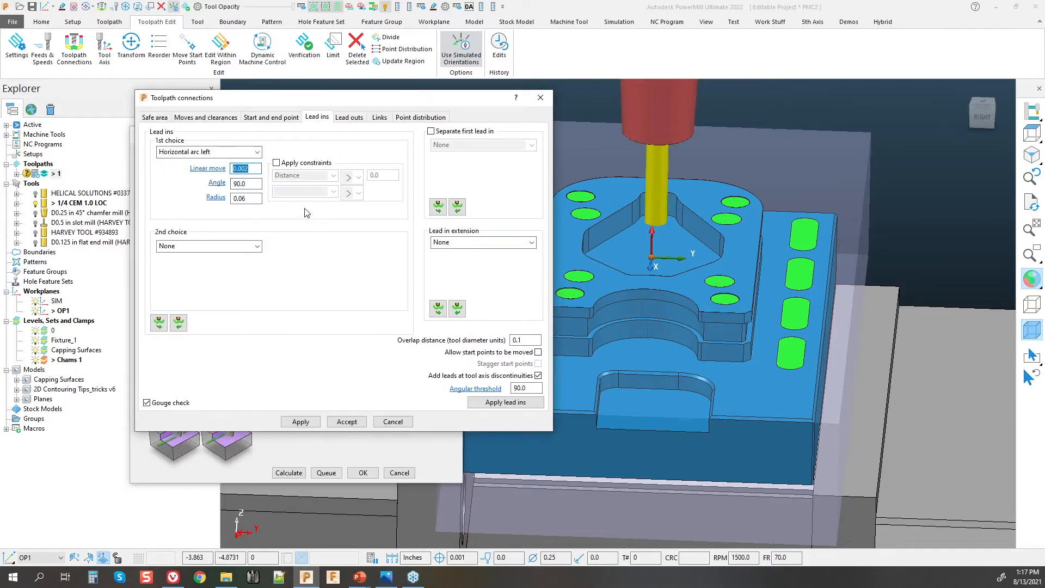
type(".0")
key("Tab")
key("Tab")
left_click_drag(525, 341, 503, 336)
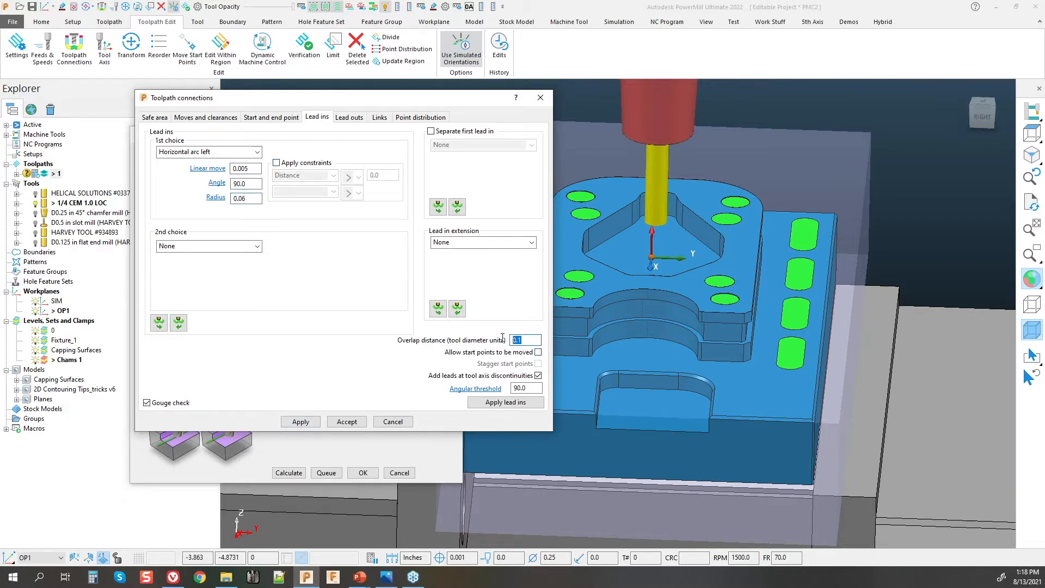
left_click(300, 422)
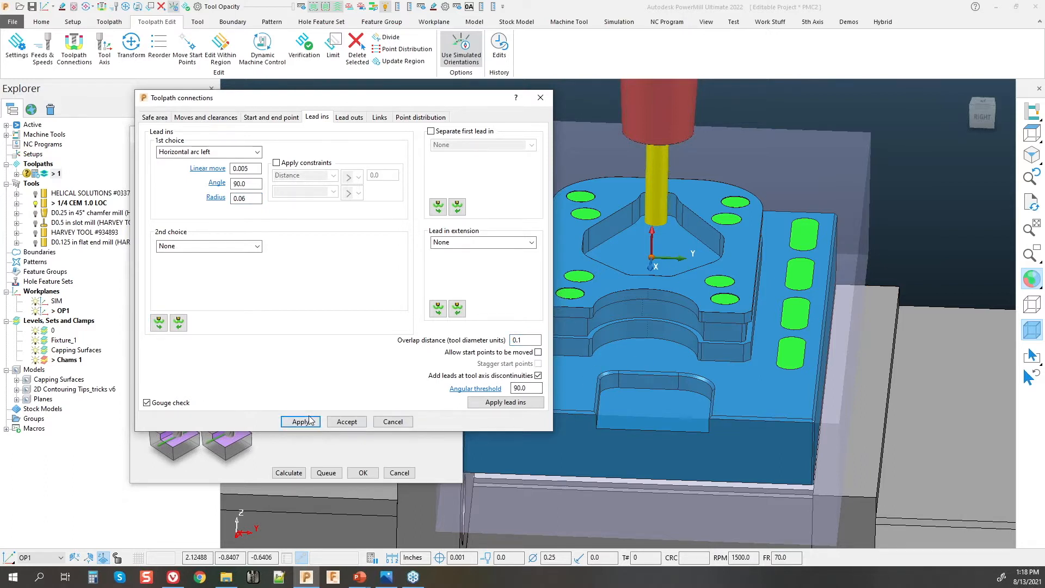
left_click(346, 422)
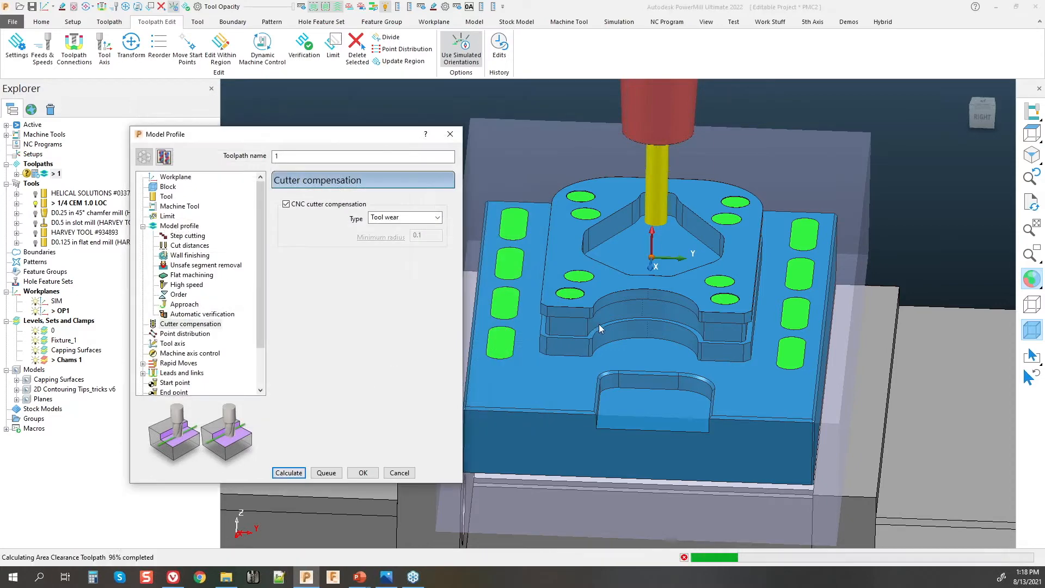
left_click(687, 350)
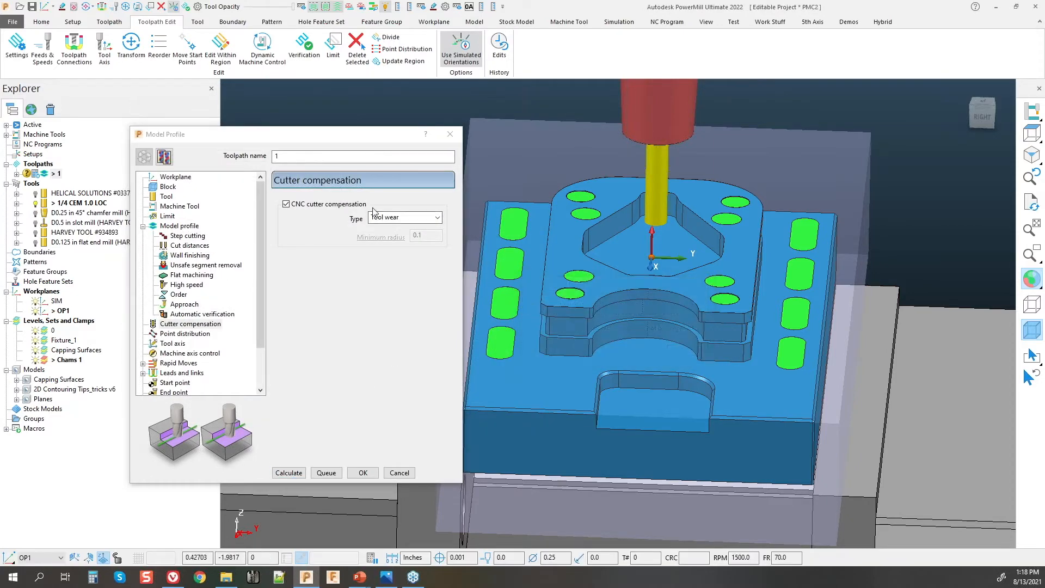
Step: Disable toolpath 1's CNC cutter compensation and select the pocket floor, the base's top face and the front notch floor
left_click(286, 204)
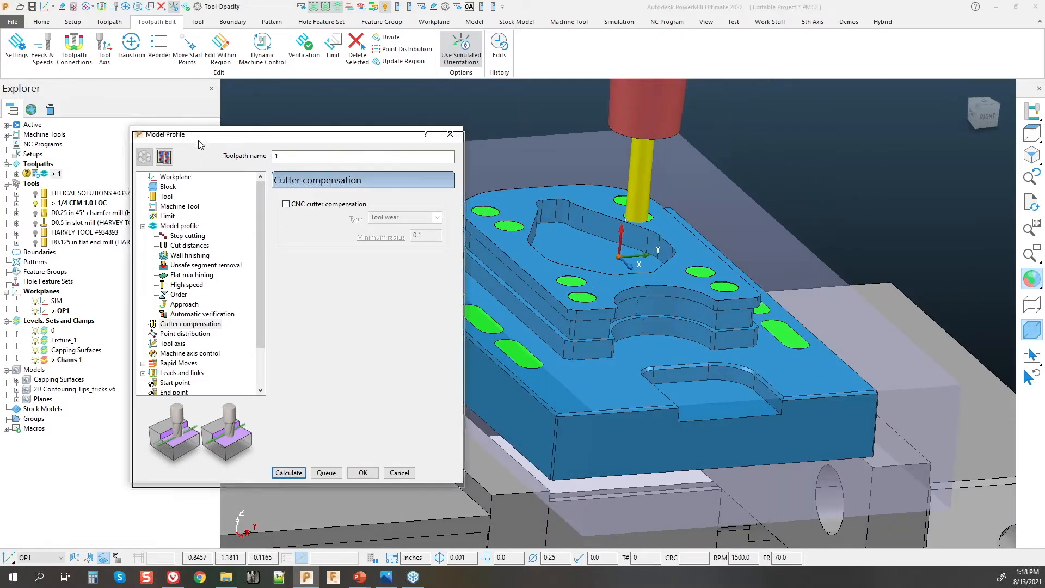
left_click_drag(196, 139, 233, 94)
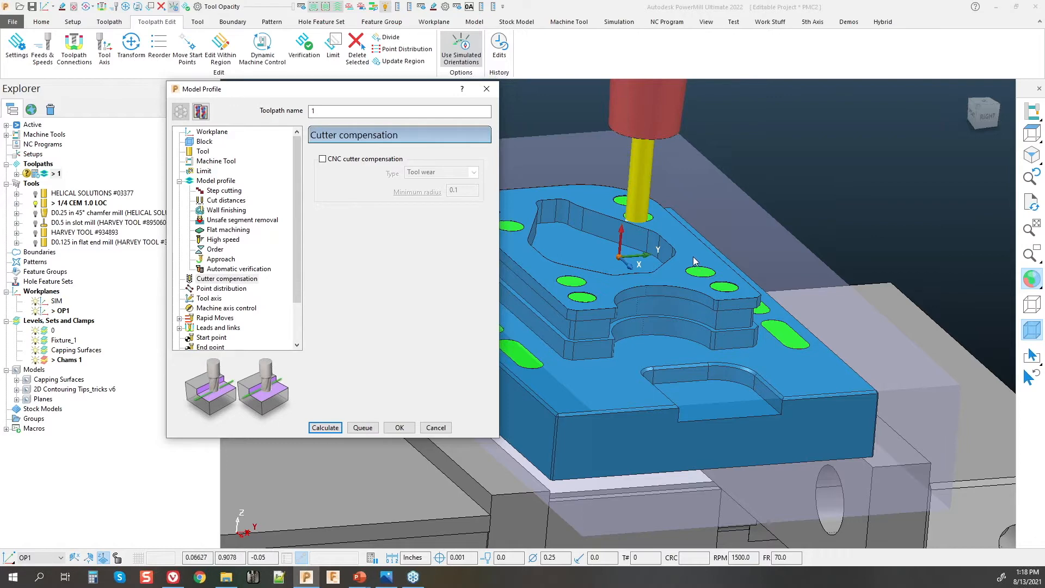
left_click(566, 250)
left_click(647, 357)
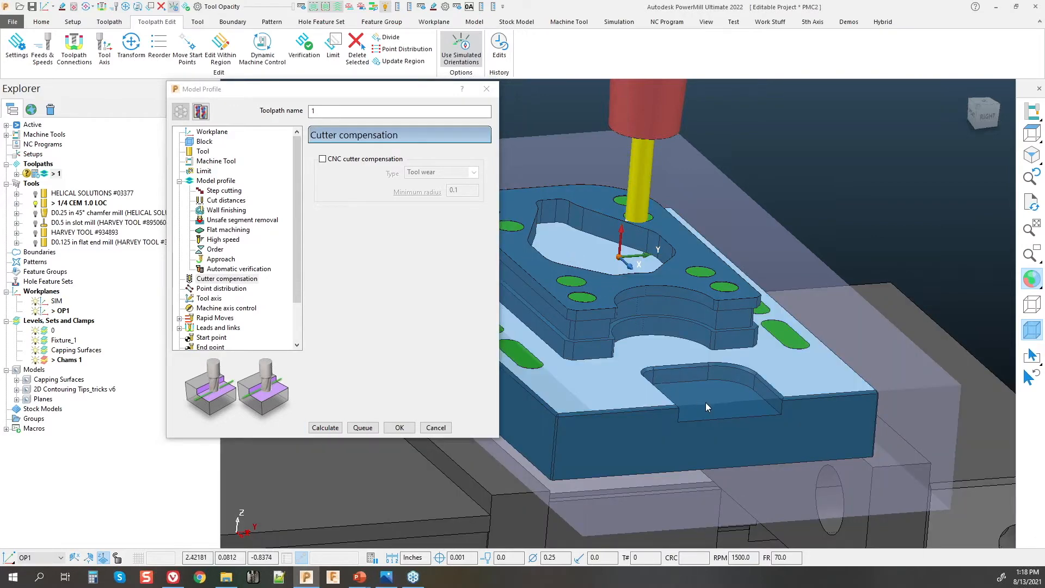
left_click(706, 402)
middle_click_drag(790, 381, 651, 371)
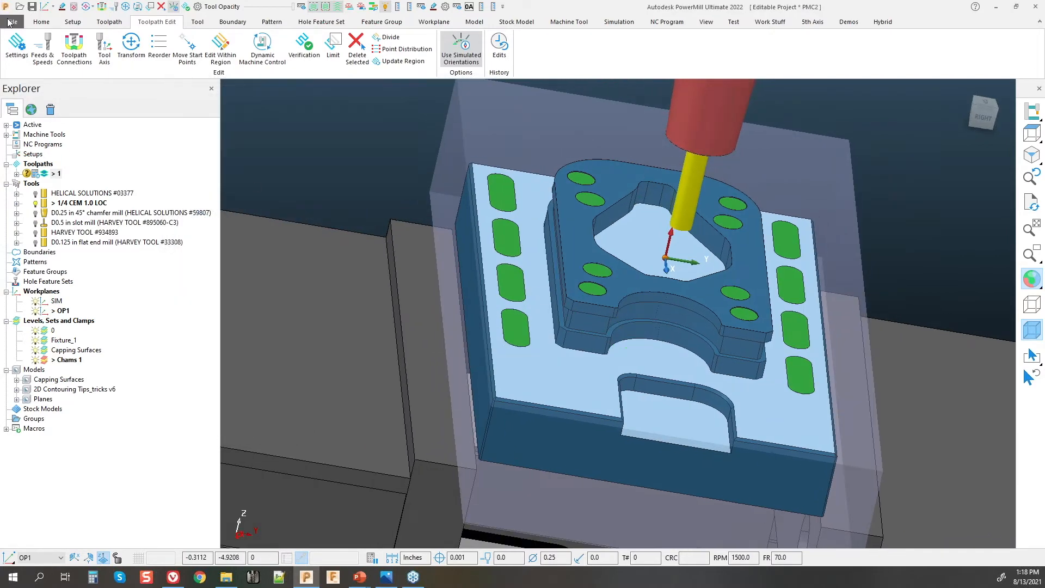
Step: Create a Profile Finishing toolpath with its lower limit base position set to Automatic
left_click(42, 22)
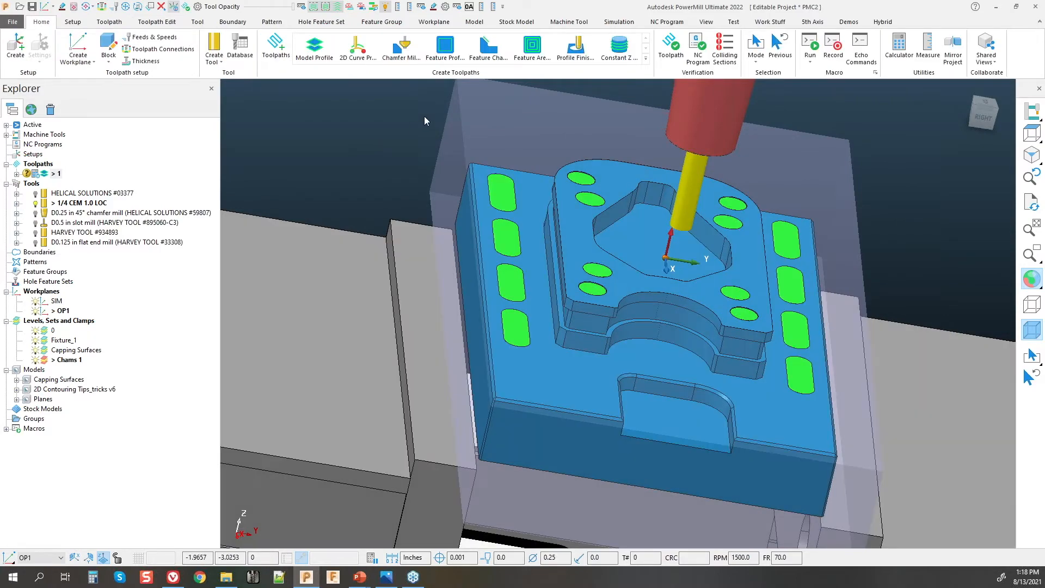
mouse_move(376, 225)
middle_mouse_down()
mouse_move(525, 350)
mouse_move(464, 411)
mouse_move(517, 217)
middle_mouse_up()
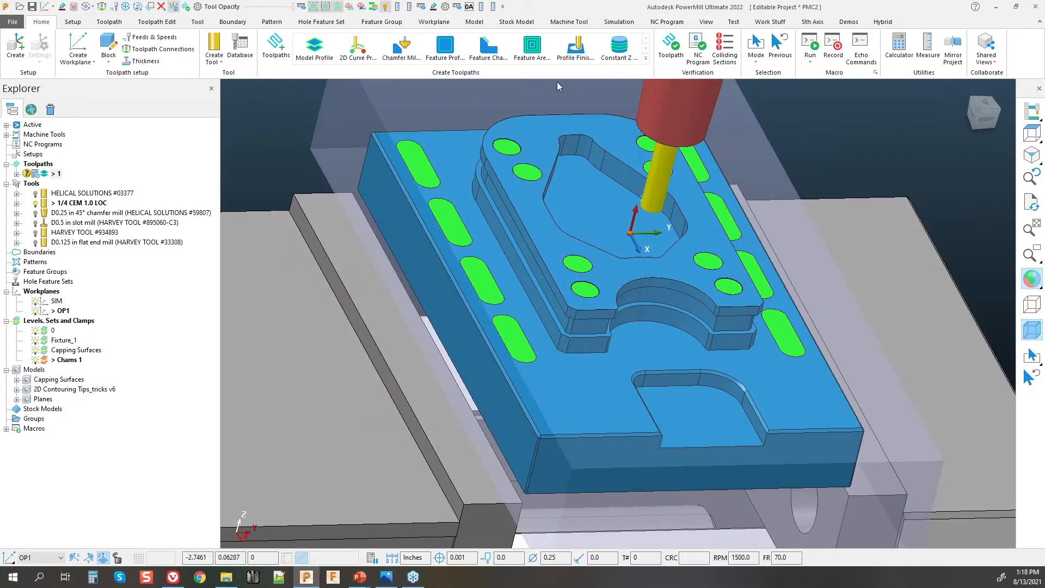
left_click(558, 52)
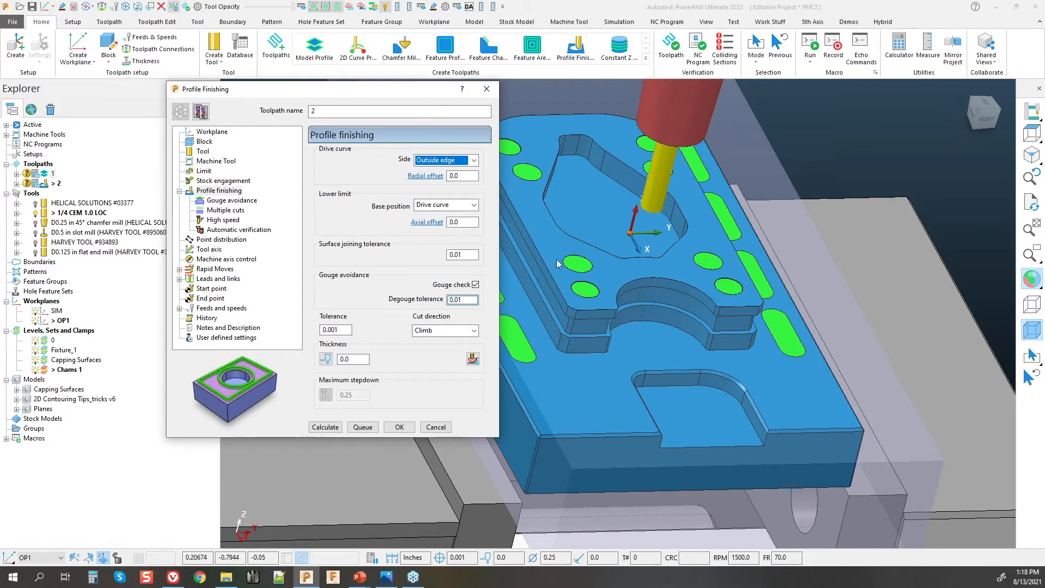
left_click(474, 205)
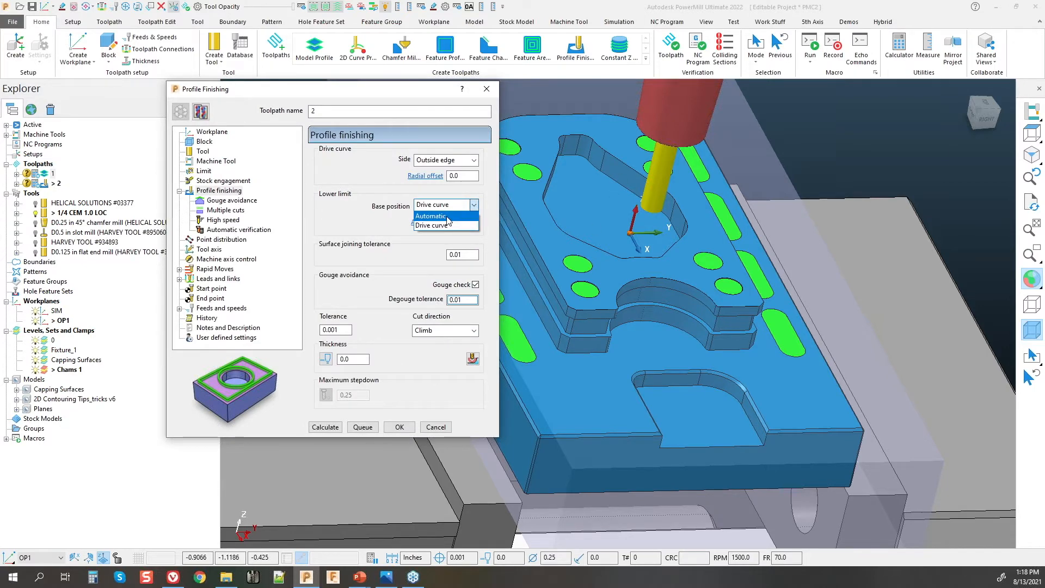
left_click(447, 218)
Step: Clear the base face selection, select the raised boss's top face, and calculate profile finishing toolpath 2
left_click(776, 413)
left_click(777, 412, "shift")
left_click(920, 177)
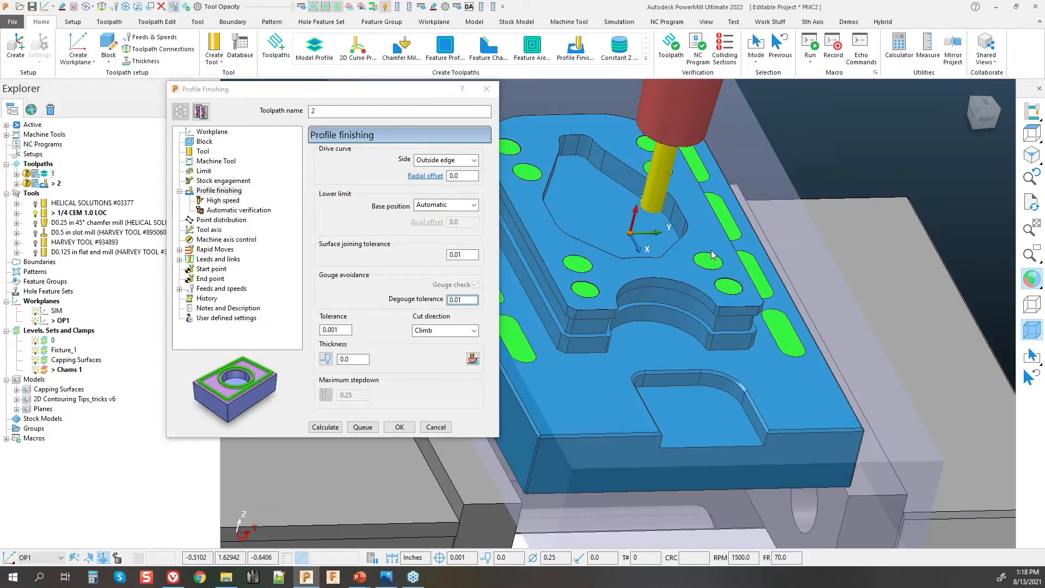
middle_click_drag(712, 255, 734, 275)
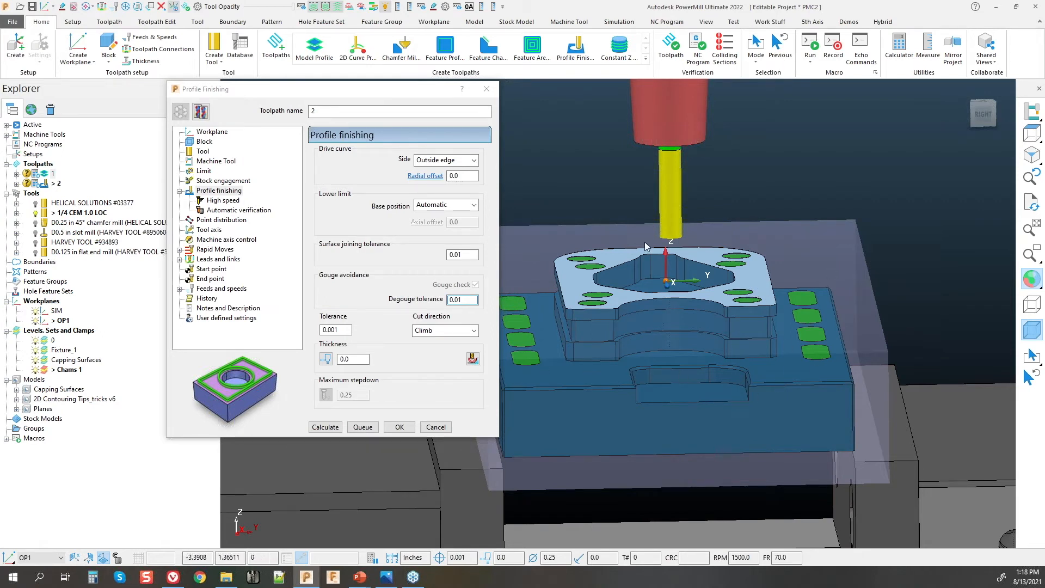
left_click(325, 427)
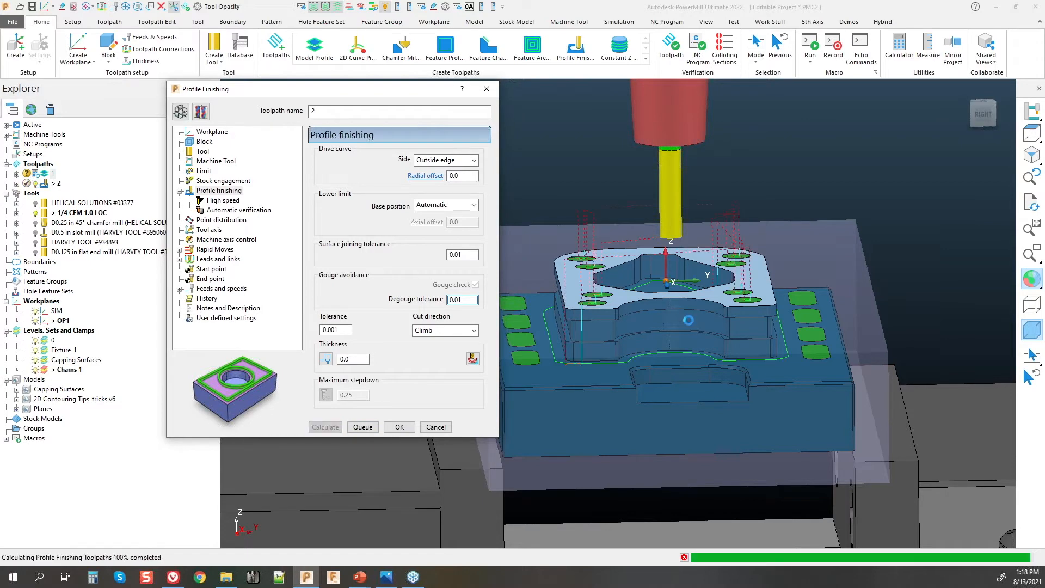
Step: Open toolpath 2's point distribution settings and display the toolpath's points
scroll(705, 278, "up", 4)
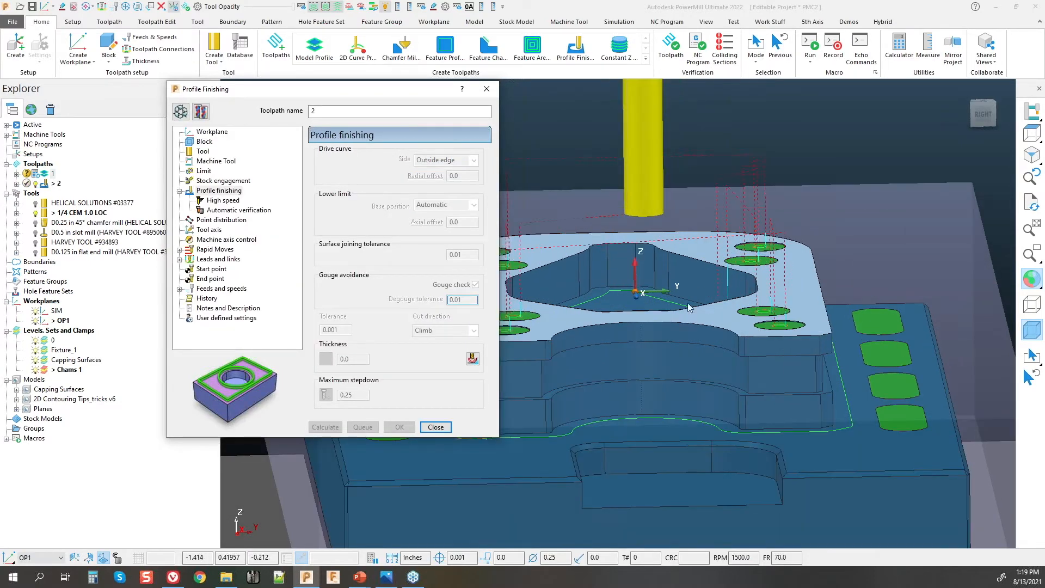
middle_click_drag(753, 330, 859, 385)
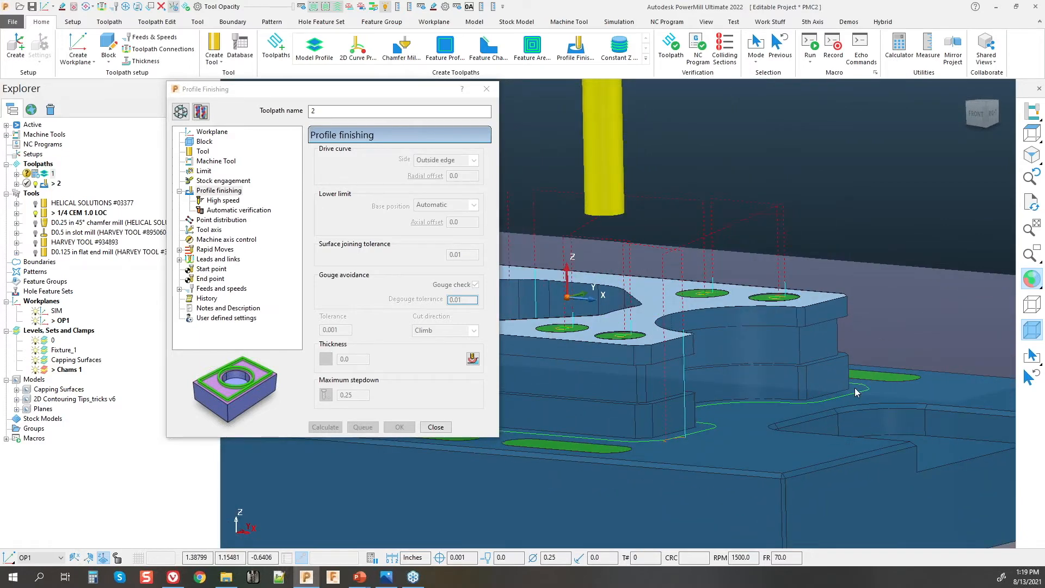
left_click(223, 220)
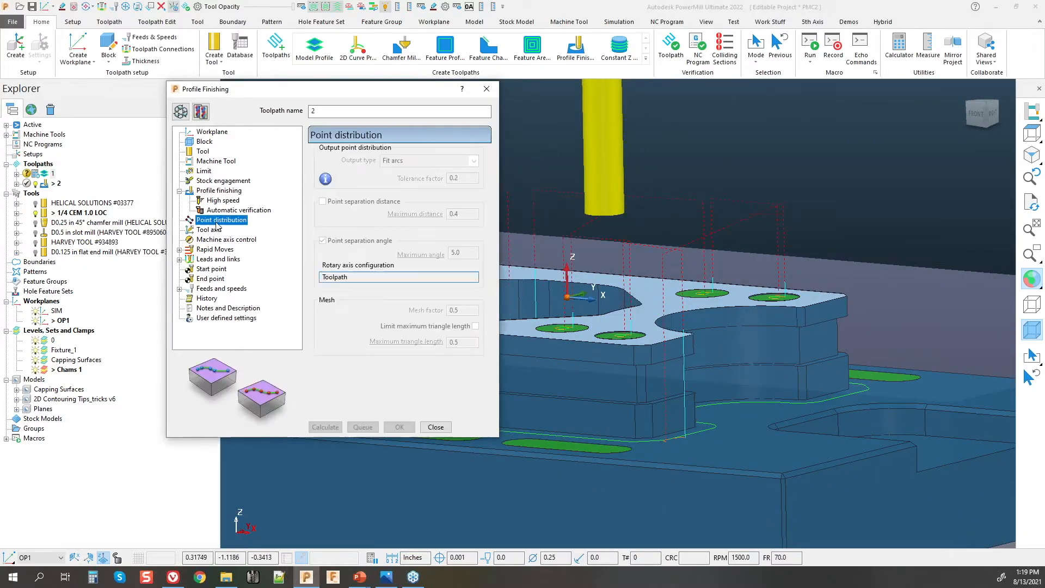
left_click_drag(326, 89, 252, 124)
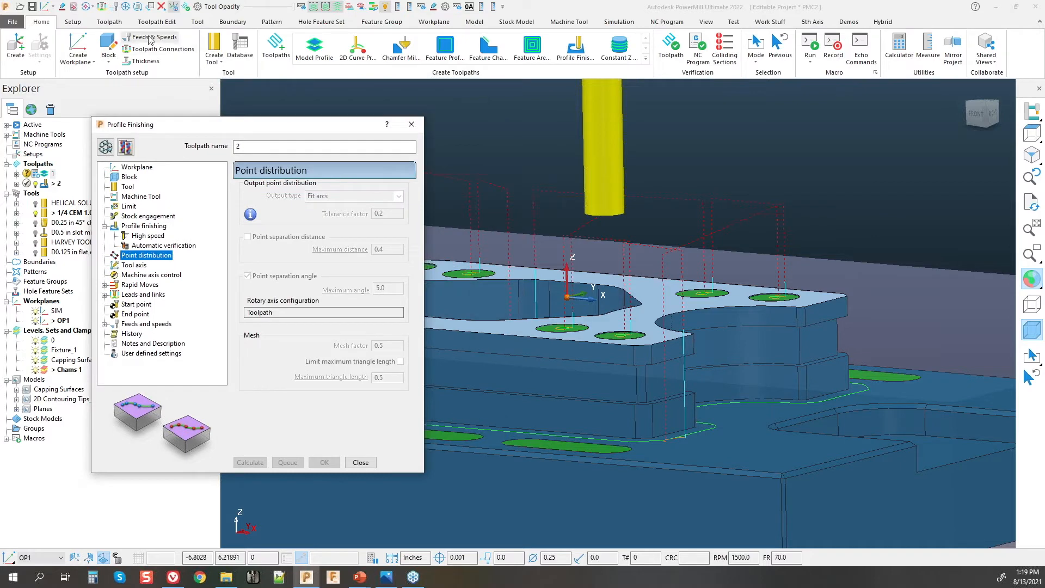
left_click(108, 23)
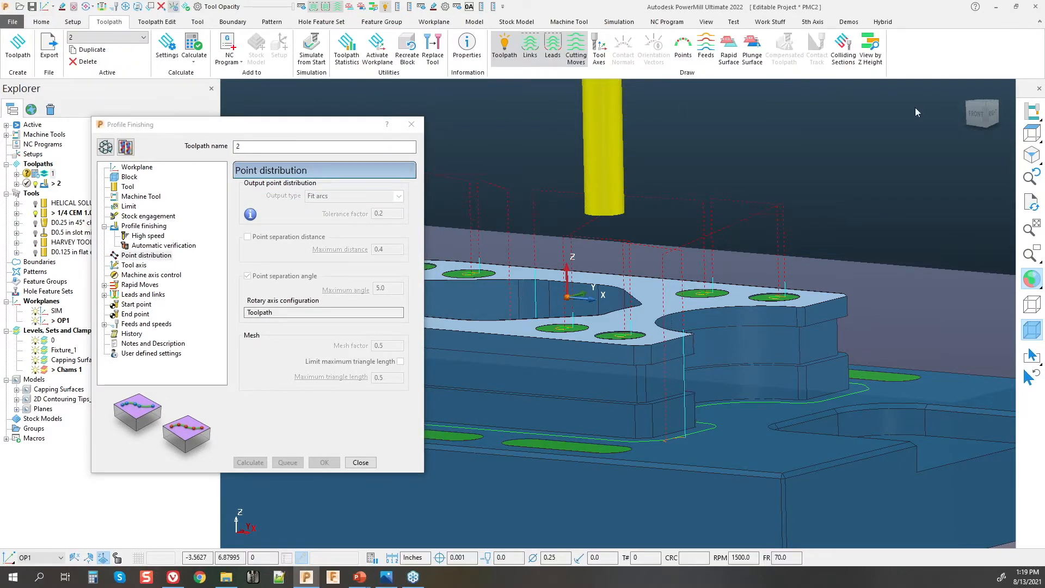
left_click(676, 64)
Step: Examine the point distribution of toolpath 2 around the small holes, the central pocket and the outer profile
mouse_move(786, 222)
middle_mouse_down()
mouse_move(695, 313)
mouse_move(880, 262)
middle_mouse_up()
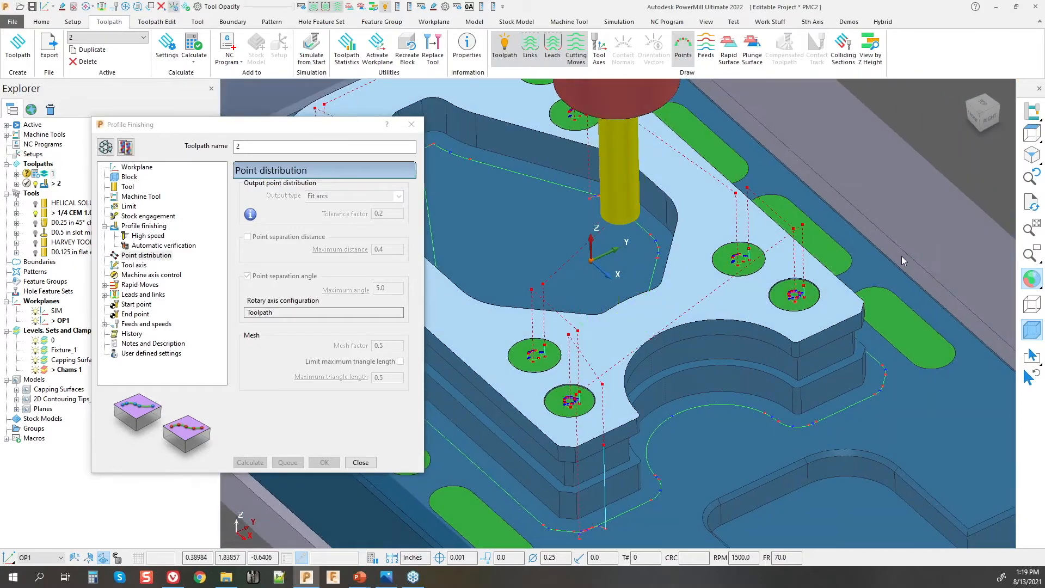
scroll(842, 283, "up", 4)
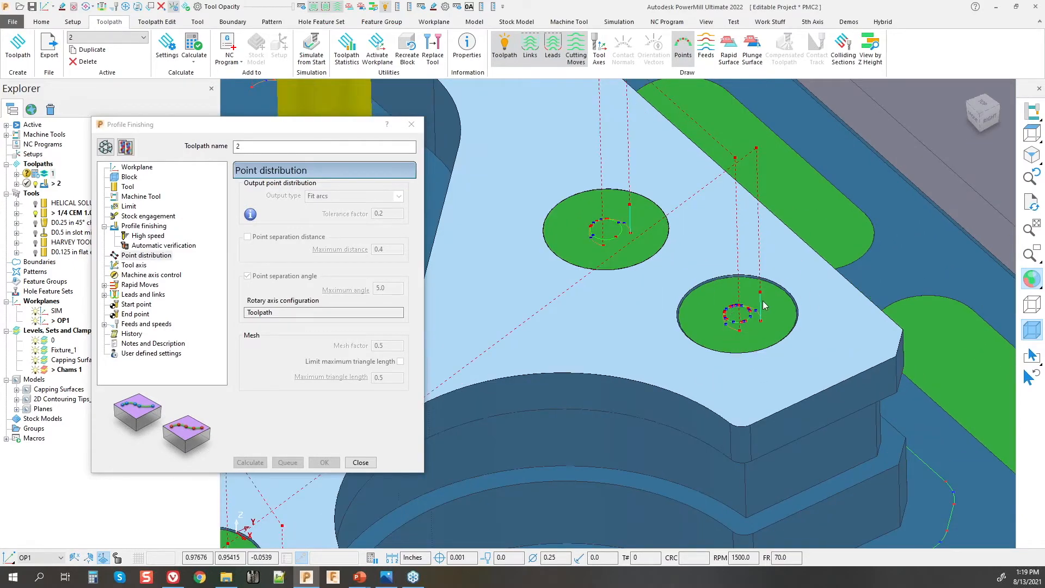
scroll(796, 304, "down", 5)
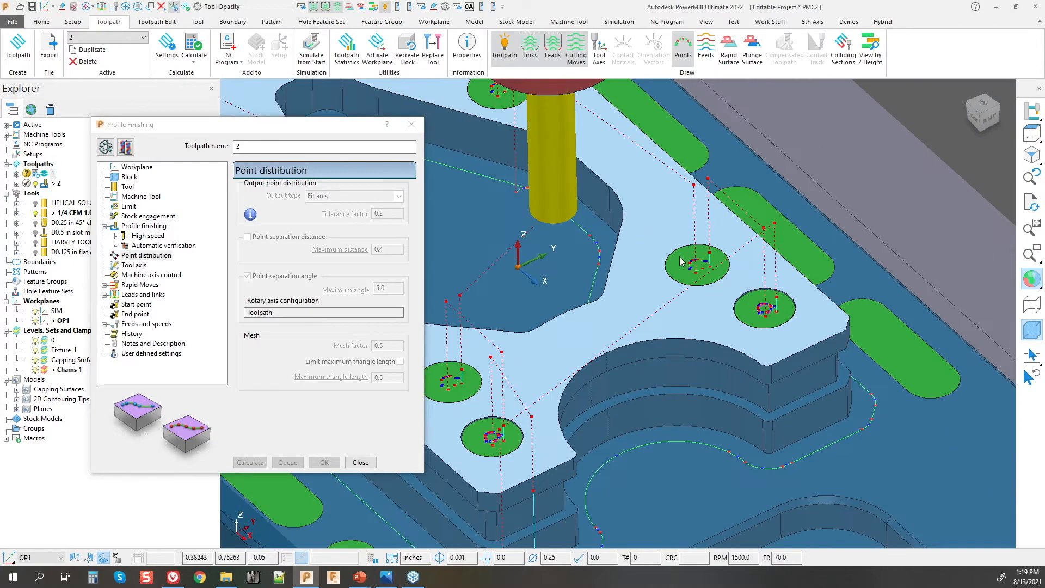
scroll(736, 256, "up", 9)
scroll(737, 255, "down", 8)
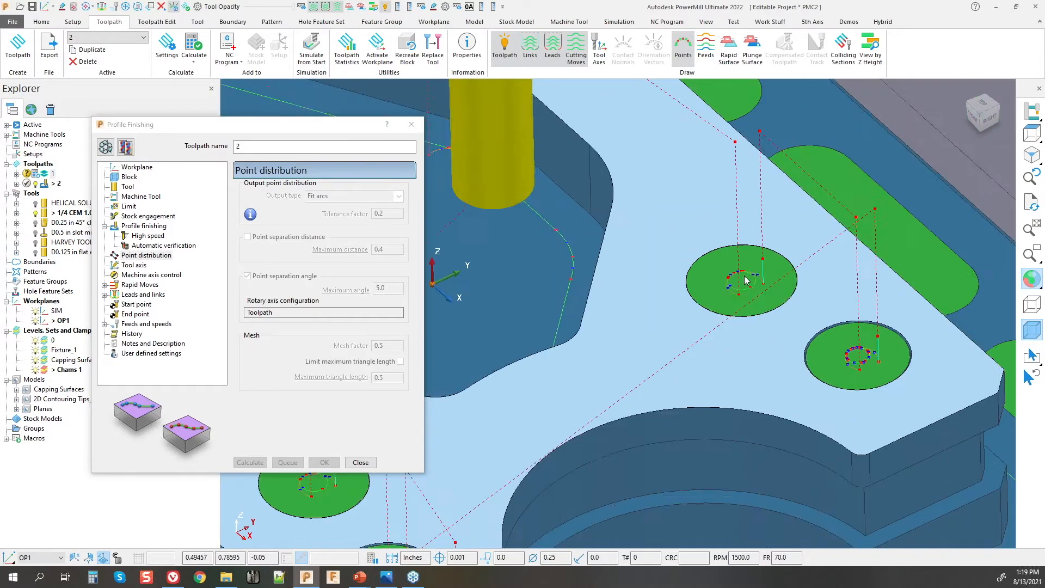
scroll(706, 318, "down", 2)
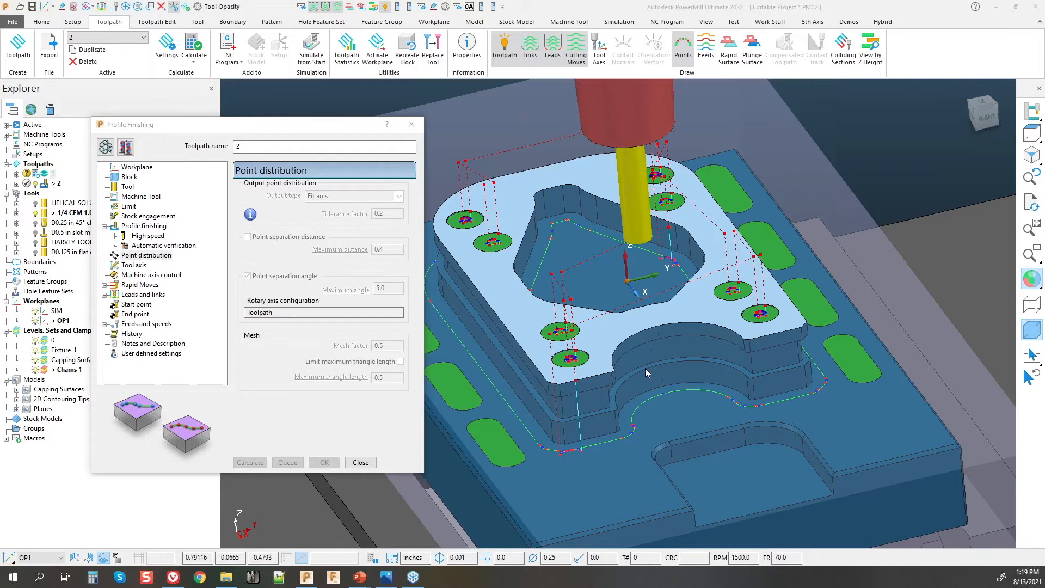
middle_click_drag(645, 368, 647, 334)
scroll(647, 334, "down", 5)
Step: Close the Profile Finishing settings and clear the top face selection
left_click_drag(219, 128, 282, 97)
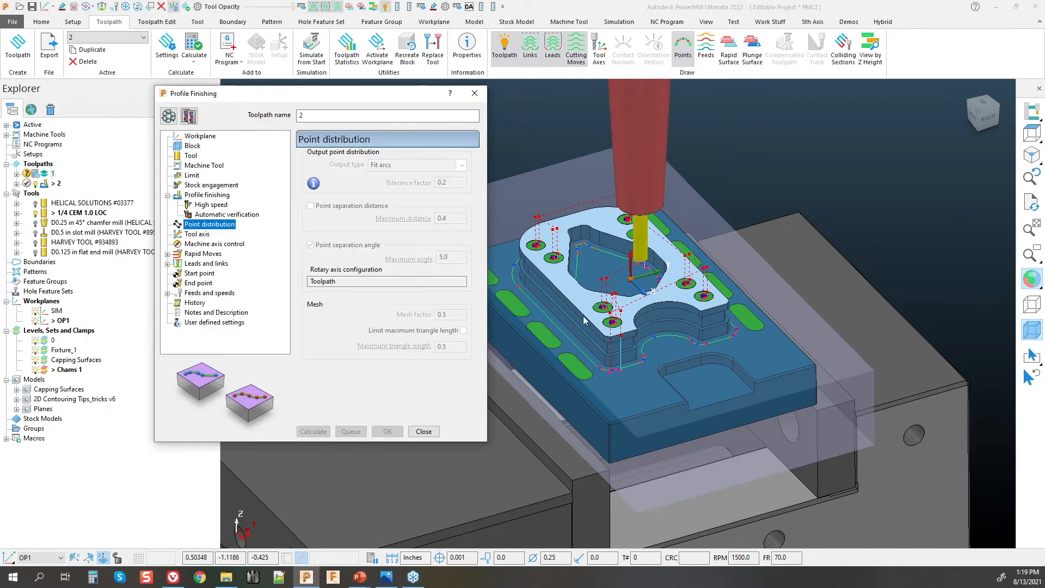
left_click(423, 431)
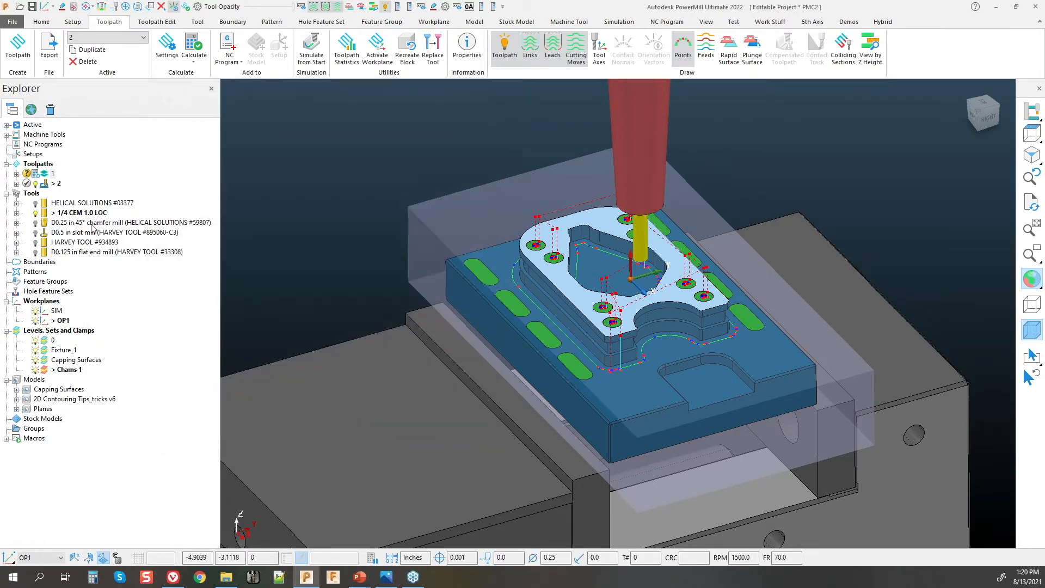
left_click(397, 206)
middle_click_drag(398, 207, 426, 177)
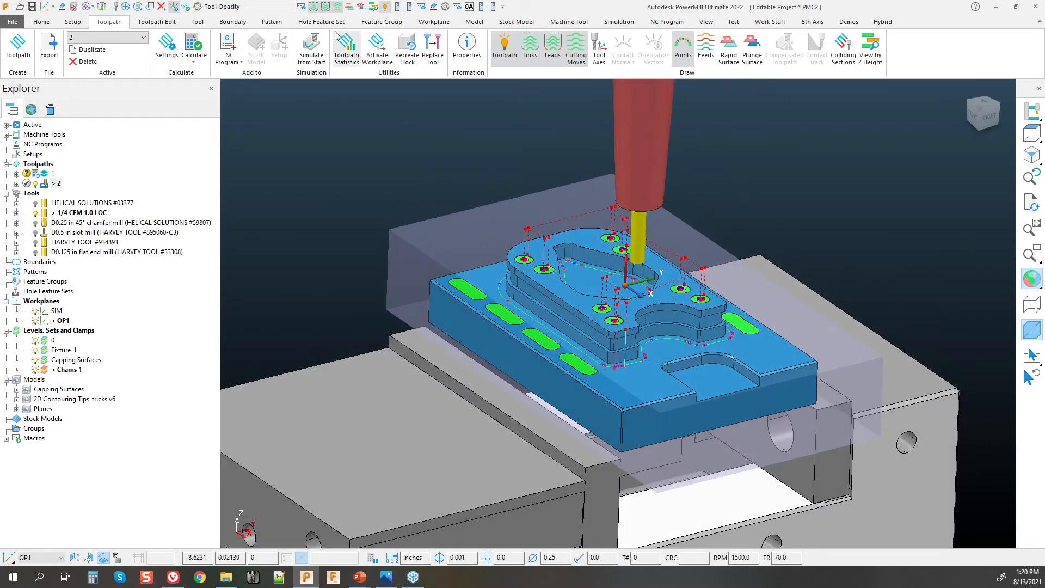
left_click(42, 22)
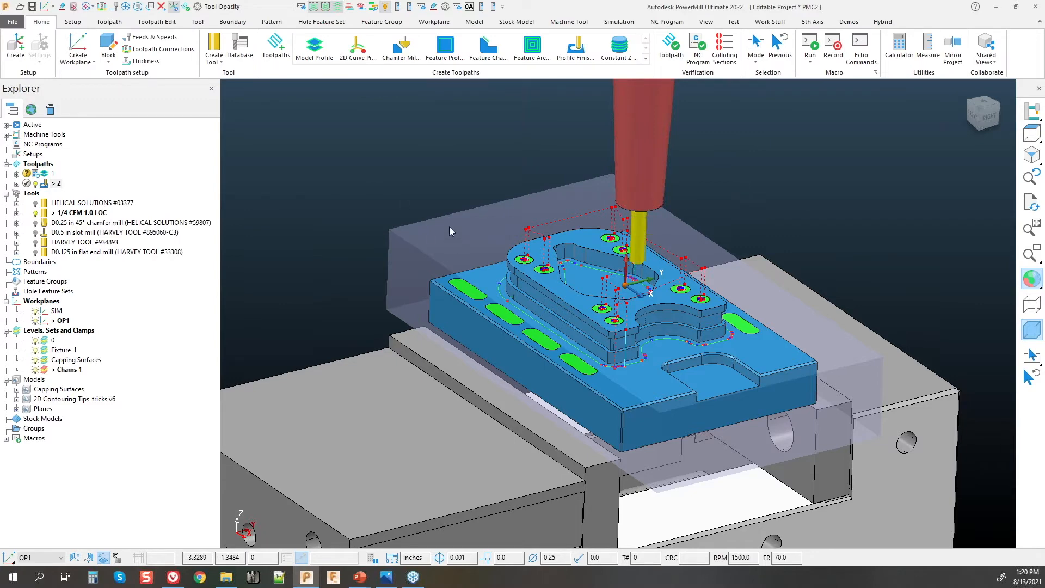
scroll(612, 303, "up", 3)
middle_click_drag(666, 385, 706, 330)
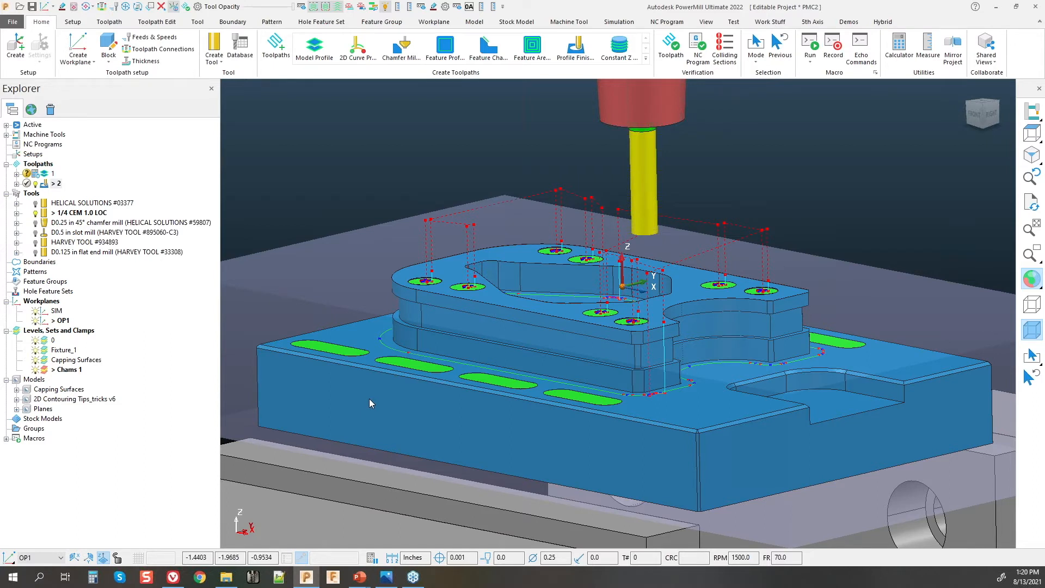
Step: Create Constant Z finishing toolpath 3 and calculate it on the raised boss's upper and lower side walls
left_click(620, 49)
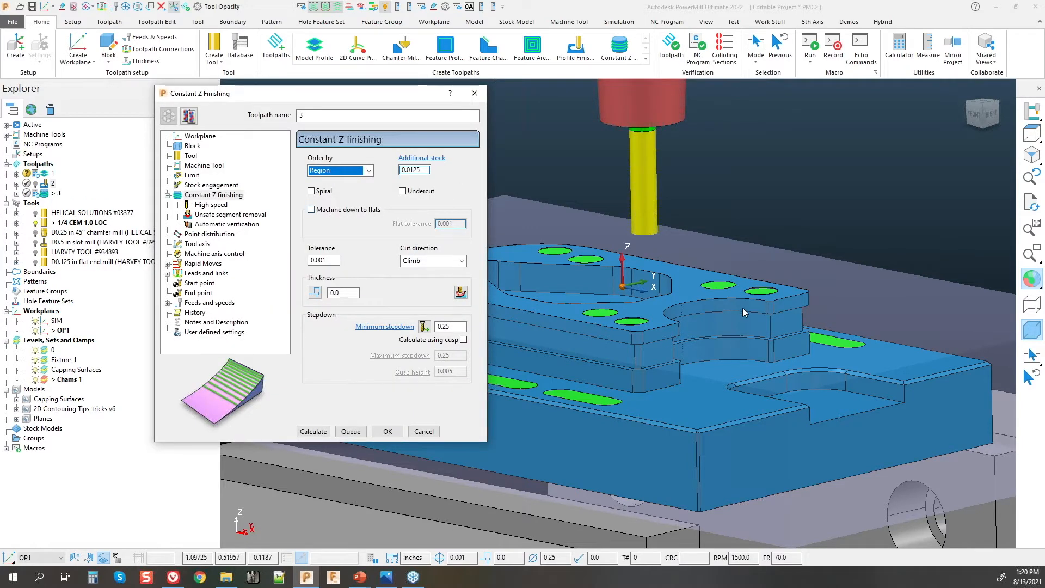
left_click(634, 337)
left_click(610, 379, "shift")
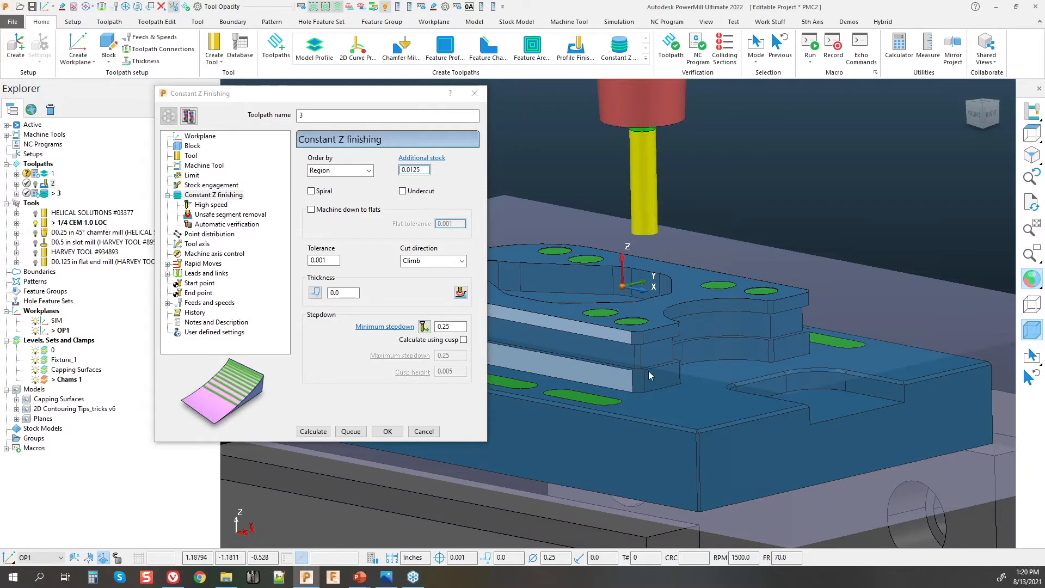
middle_click_drag(712, 360, 757, 387)
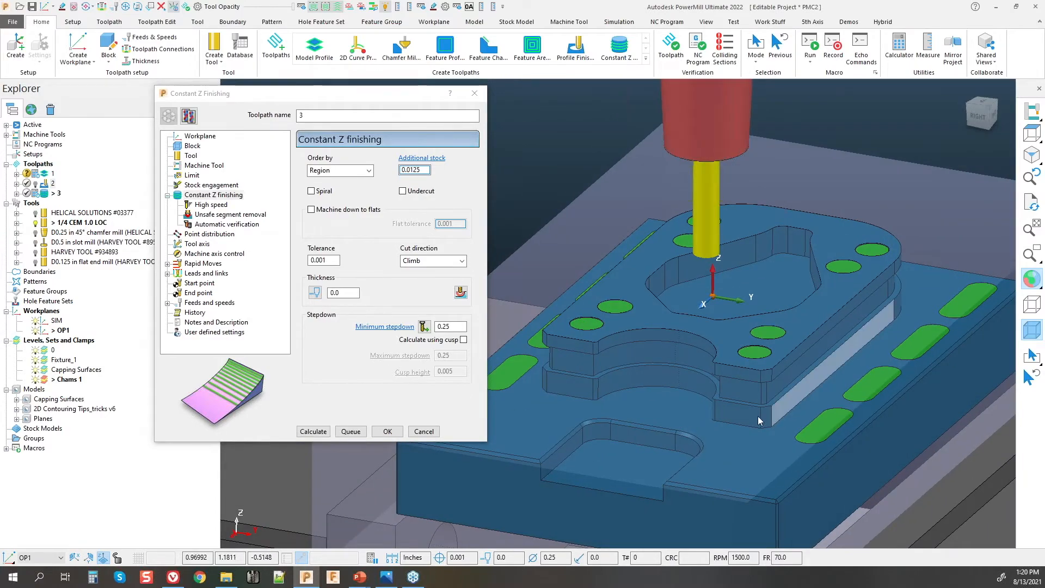
middle_click_drag(870, 422, 602, 360)
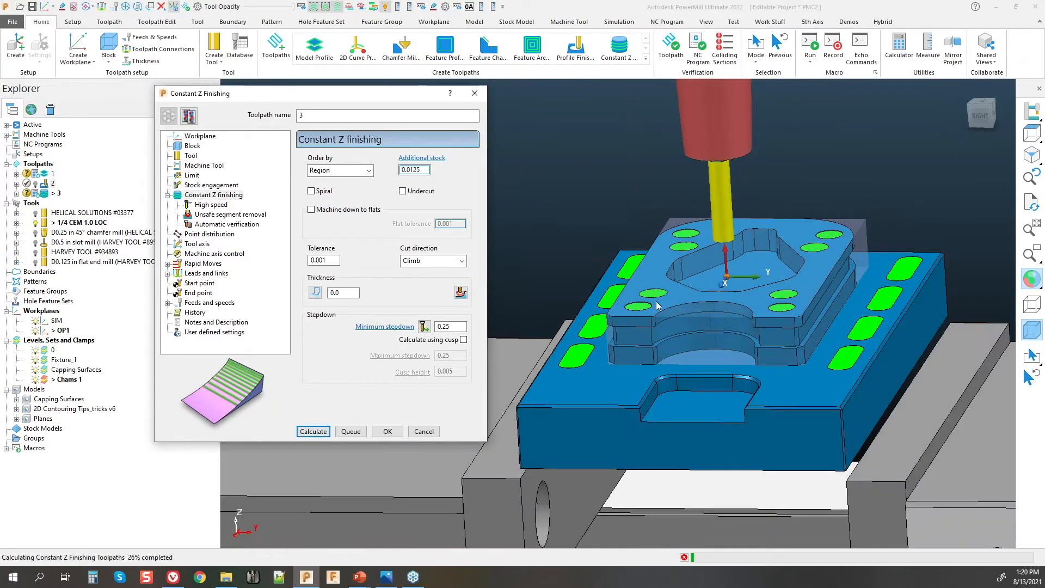
scroll(599, 359, "up", 4)
middle_click_drag(586, 363, 663, 355)
middle_click_drag(606, 391, 602, 359)
scroll(603, 358, "down", 4)
scroll(603, 357, "up", 4)
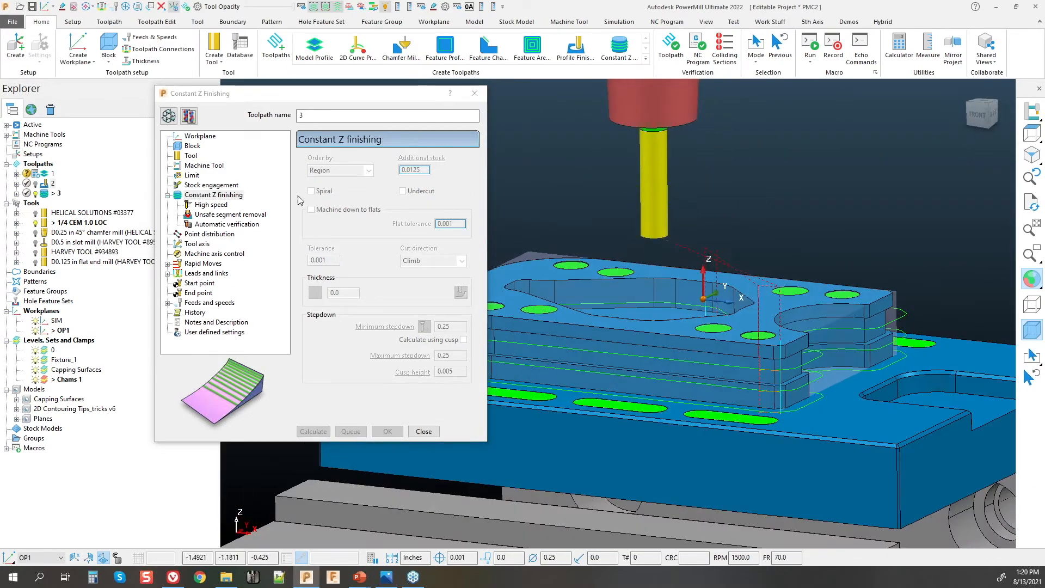
Step: Display the points of toolpath 3 on the model with the settings dialog moved clear of the view
left_click_drag(234, 93, 196, 67)
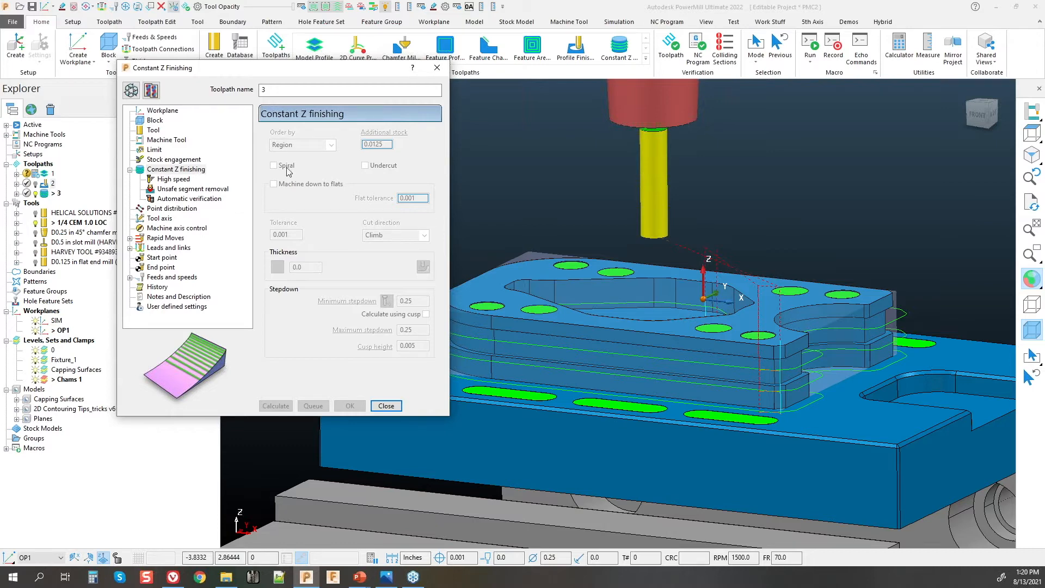
left_click_drag(241, 70, 259, 136)
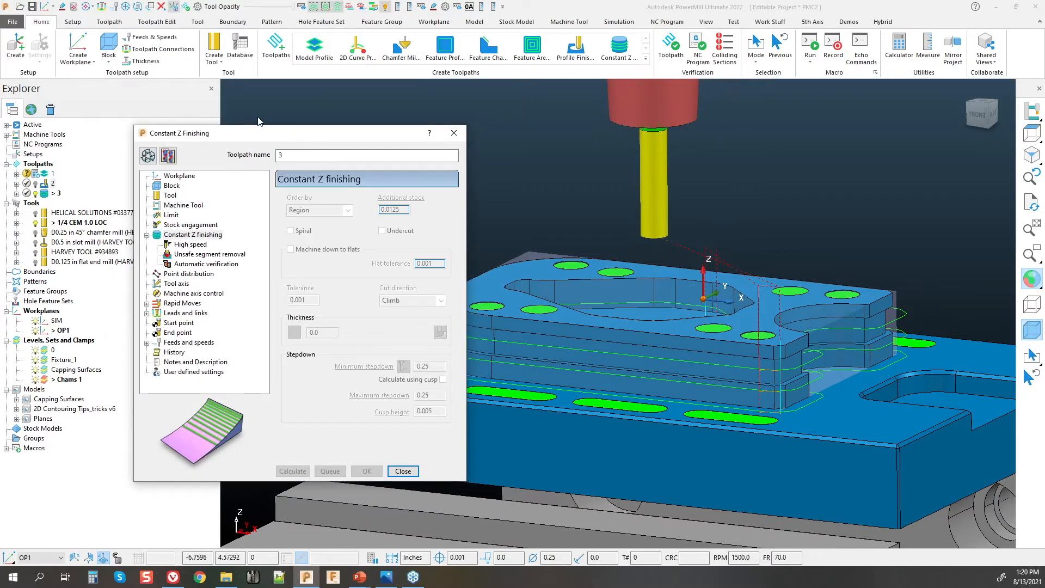
left_click(109, 23)
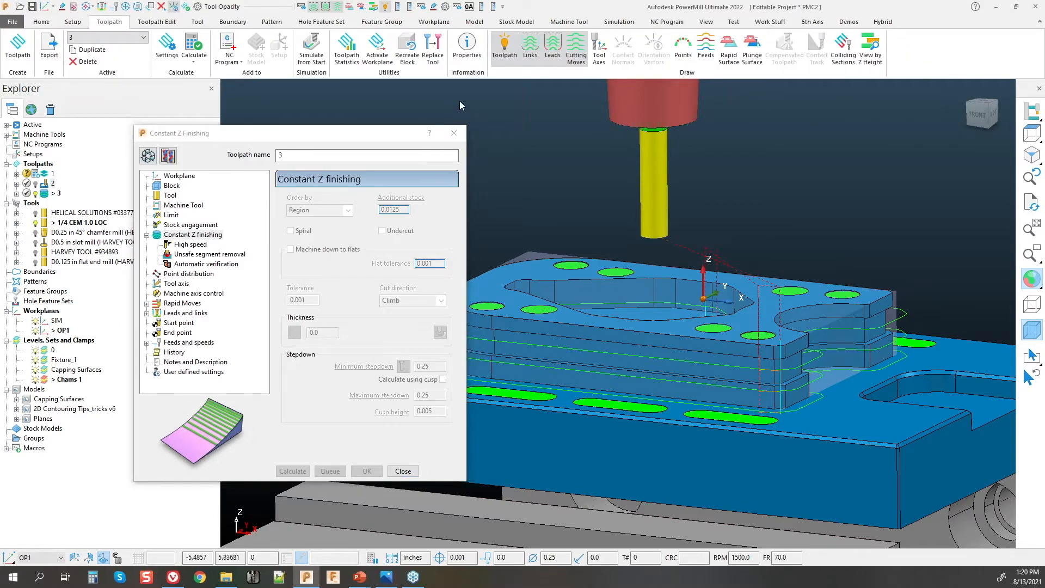
left_click(683, 47)
scroll(704, 351, "up", 6)
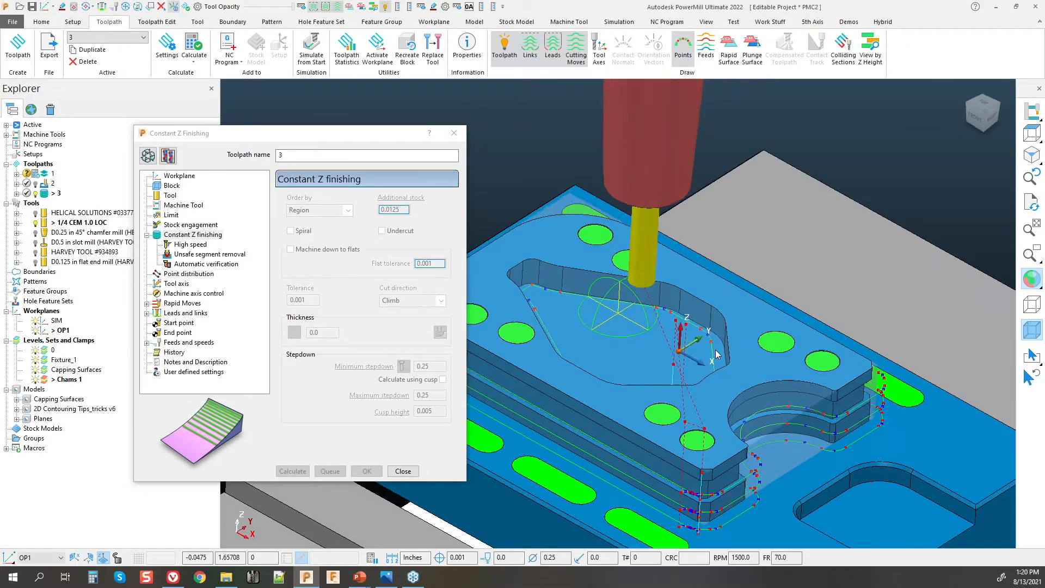
scroll(704, 351, "down", 4)
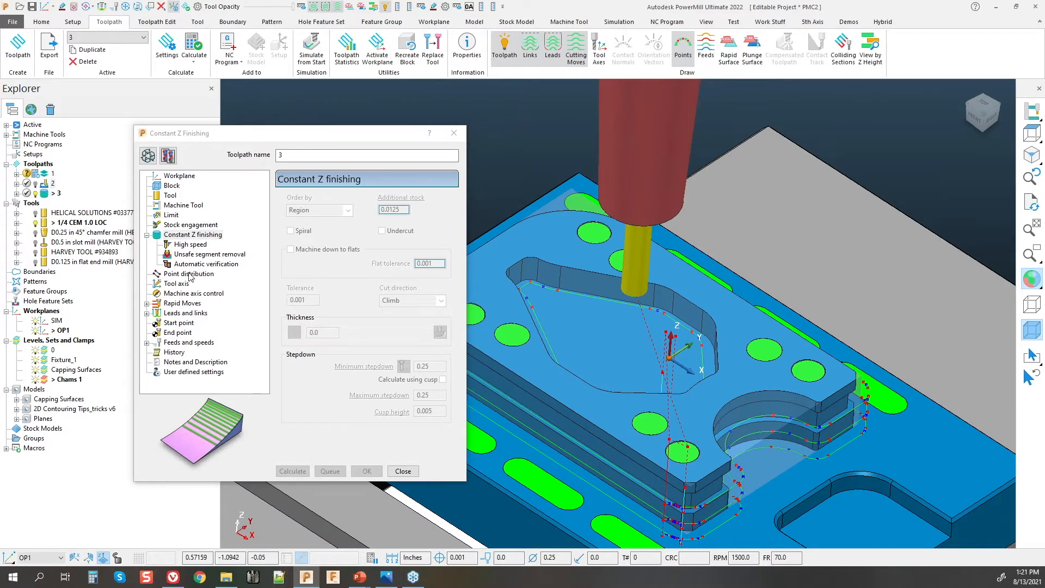
Step: Open toolpath 3's point distribution settings and examine the points on the stepped passes around the boss
left_click(181, 274)
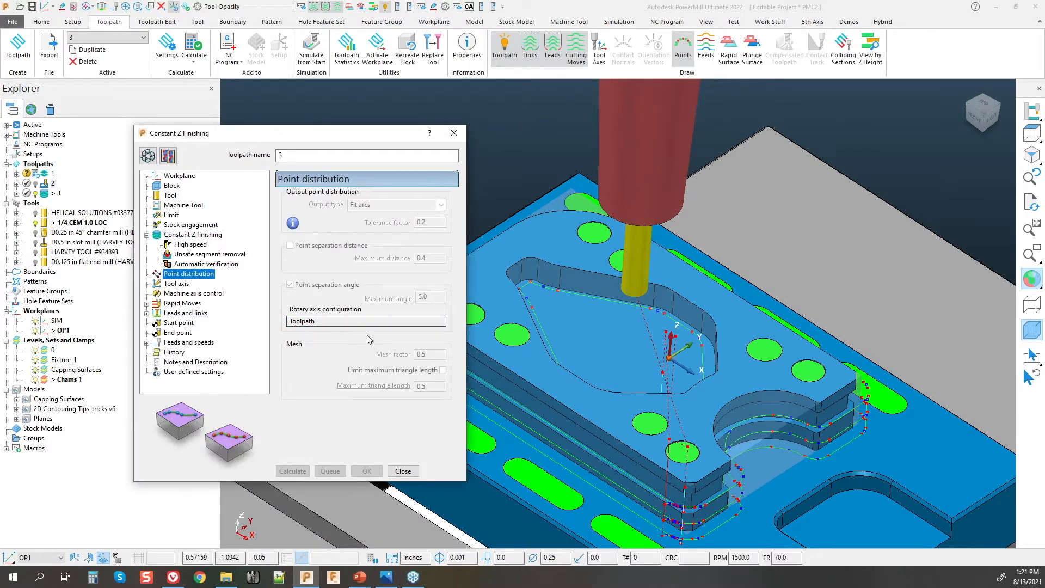
left_click(377, 209)
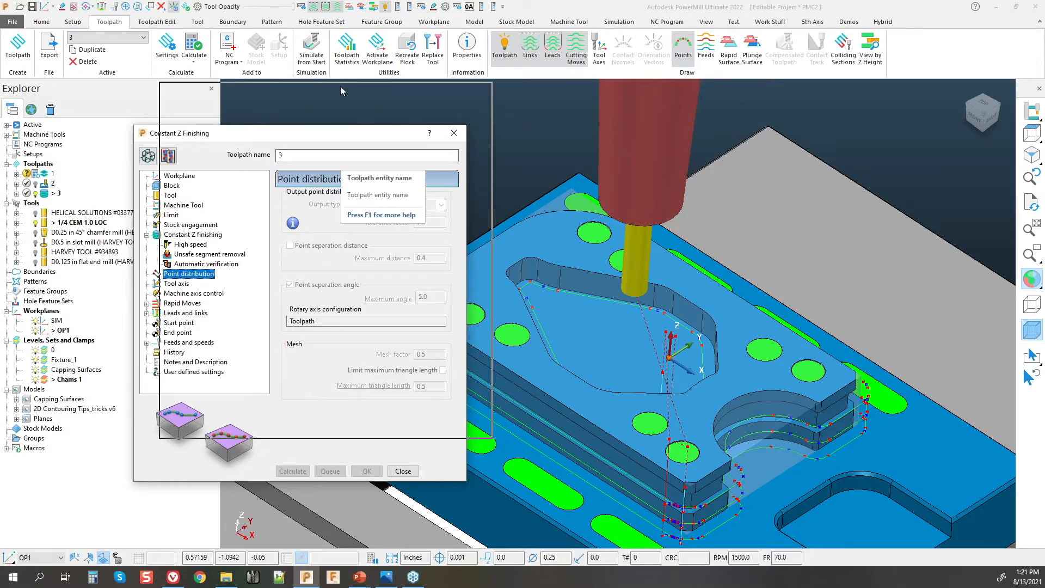
left_click_drag(341, 133, 313, 66)
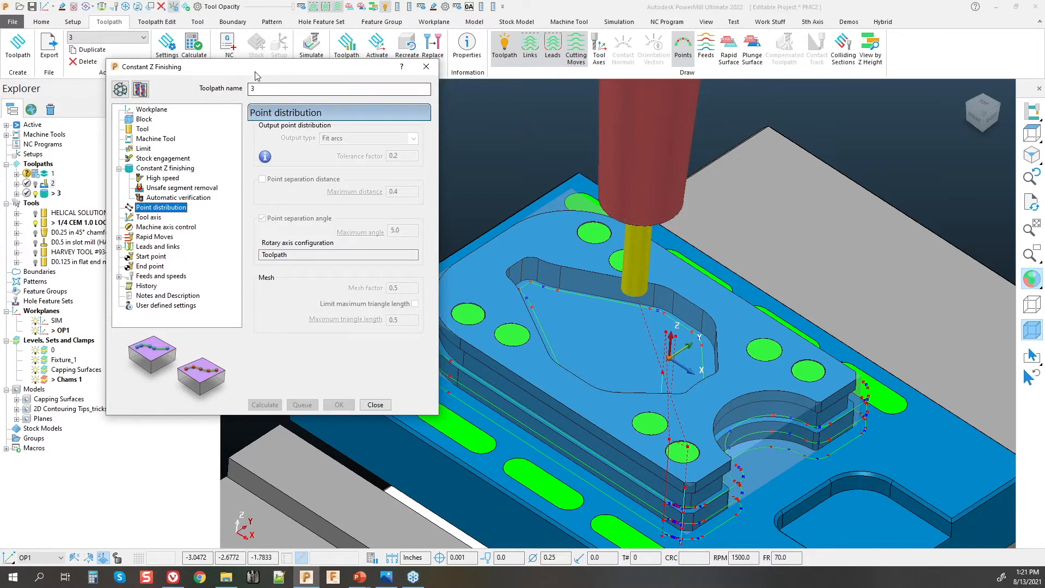
left_click_drag(254, 66, 297, 90)
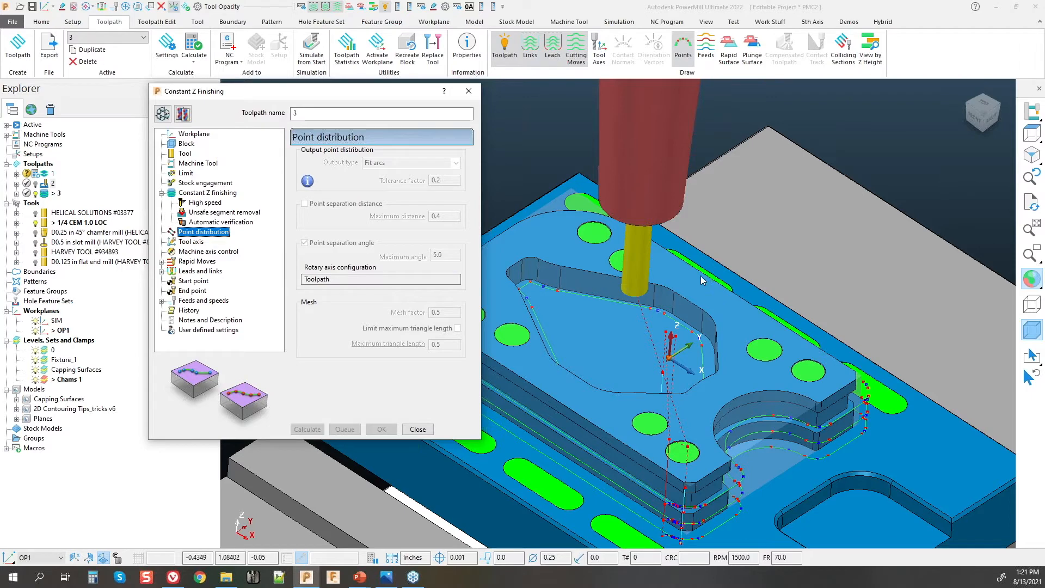
middle_click_drag(557, 336, 801, 310)
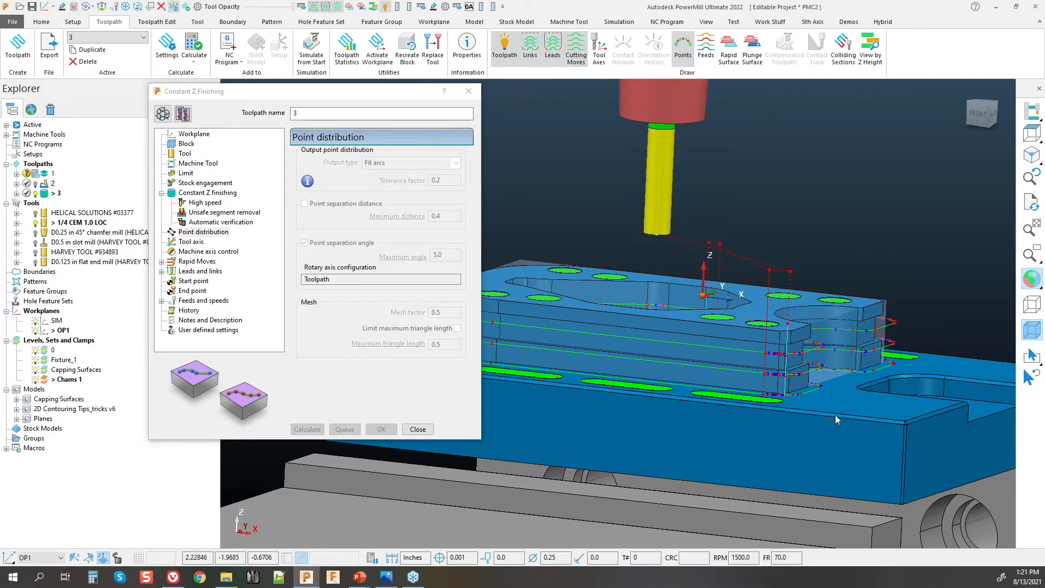
Step: Reopen toolpath 3 for editing and set its tool to the D0.25 in 45° chamfer mill (HELICAL SOLUTIONS #59807)
left_click(188, 112)
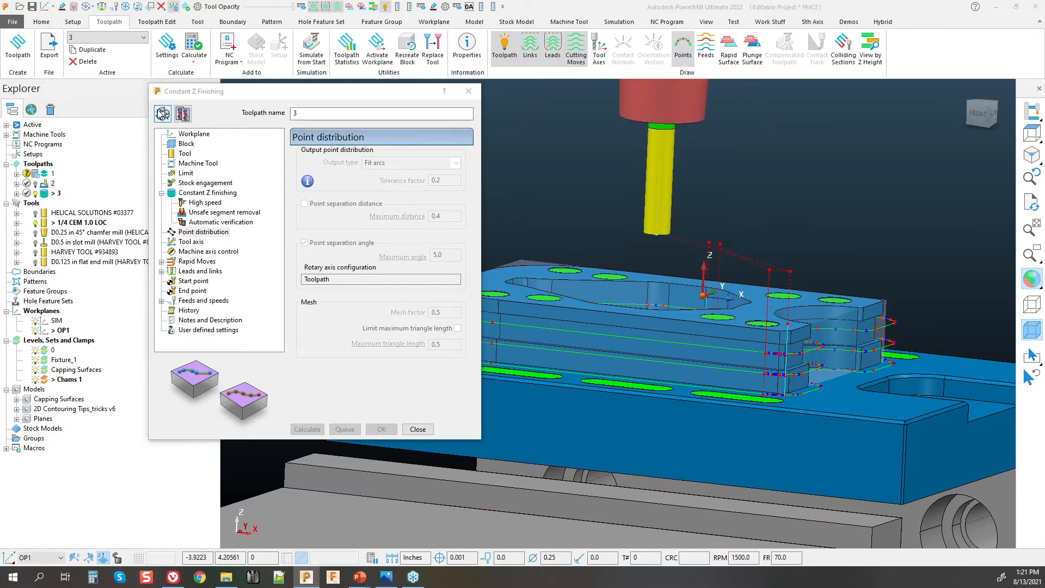
left_click(184, 153)
left_click(389, 159)
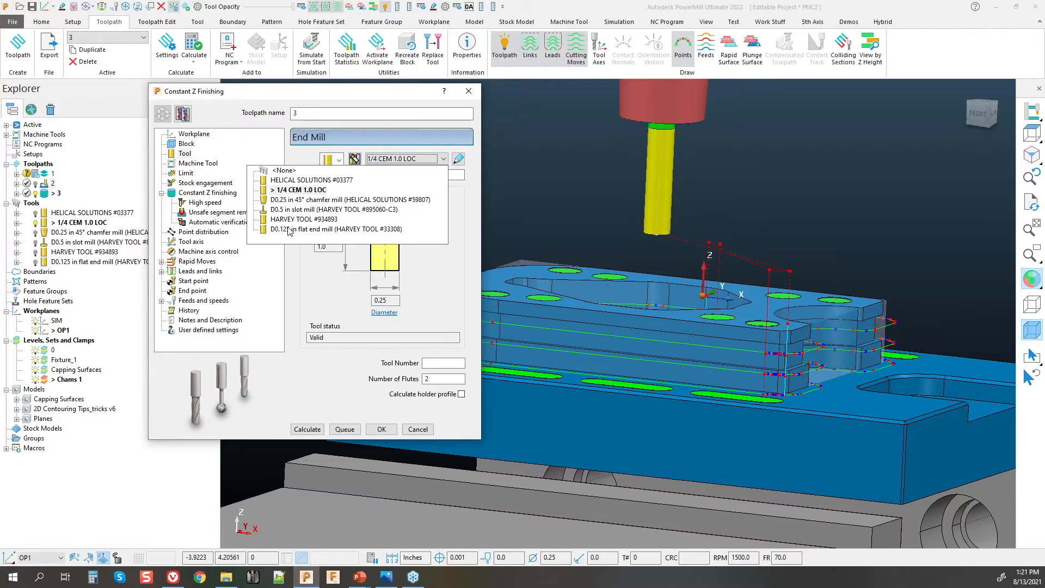
left_click(304, 219)
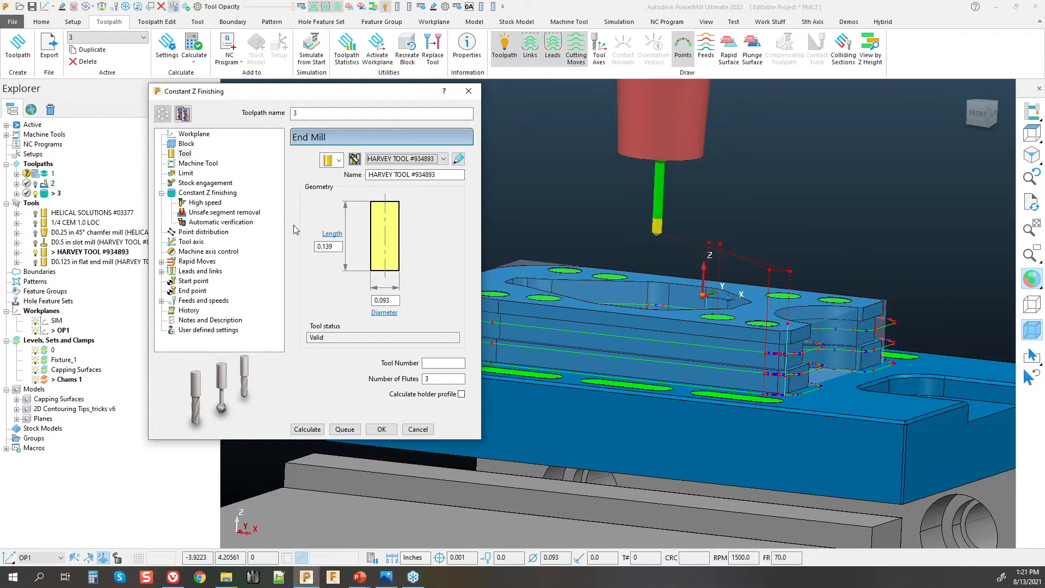
left_click(374, 161)
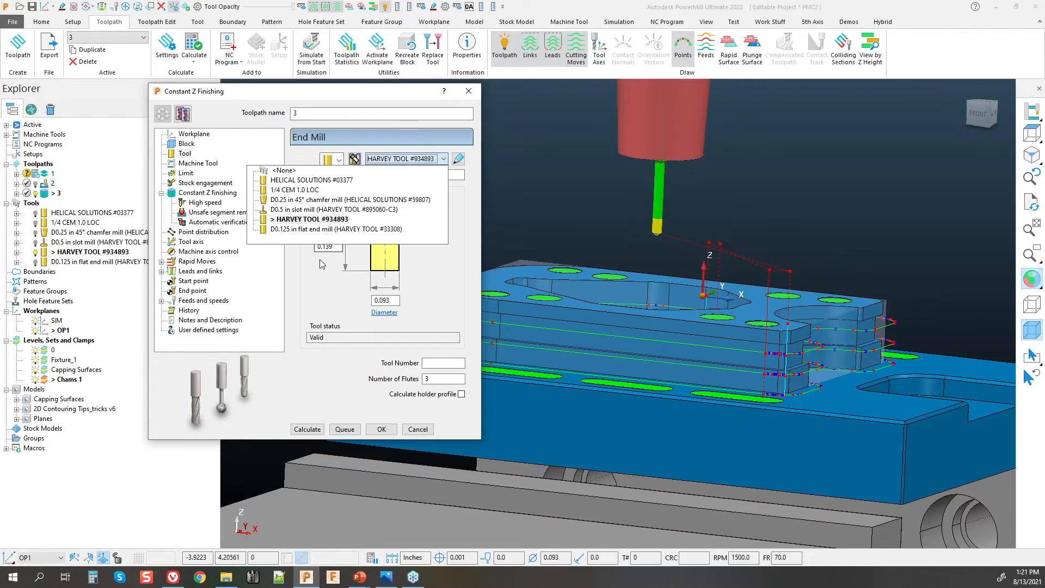
left_click(313, 200)
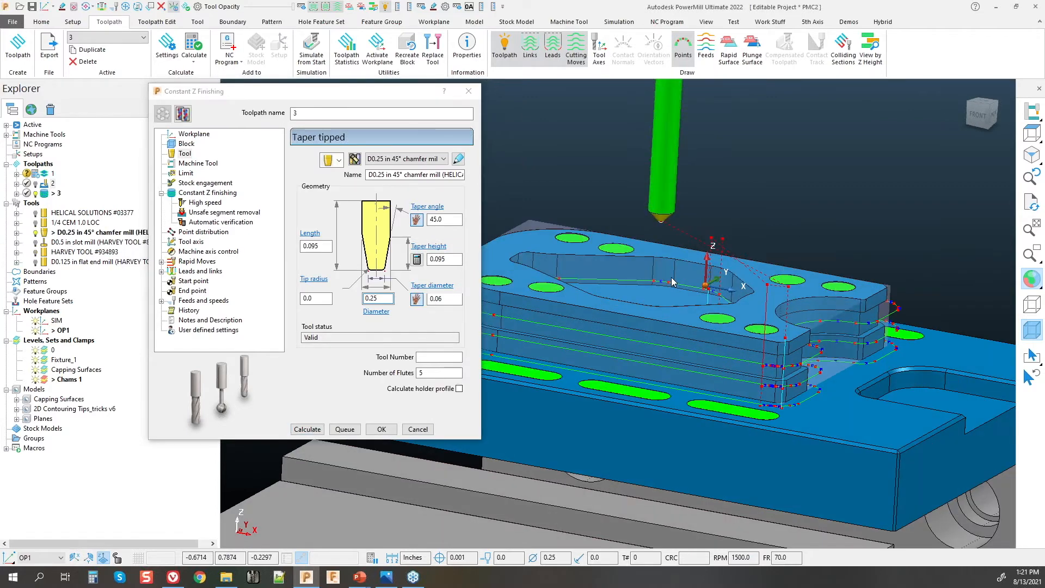
Step: Select all geometry on the Chams 1 level and inspect the selected chamfers along the base's top edges
scroll(672, 282, "down", 2)
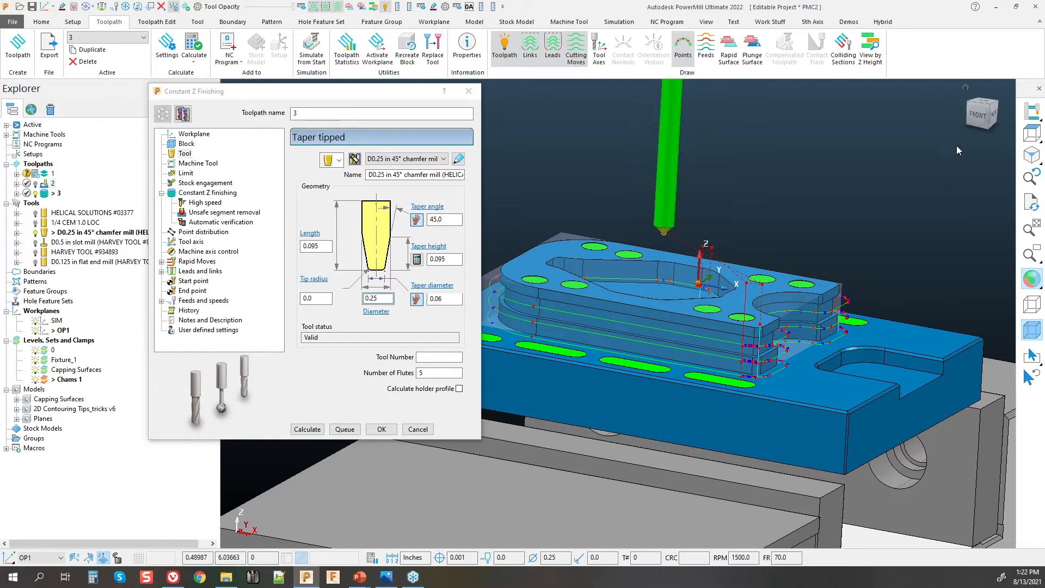
left_click(972, 125)
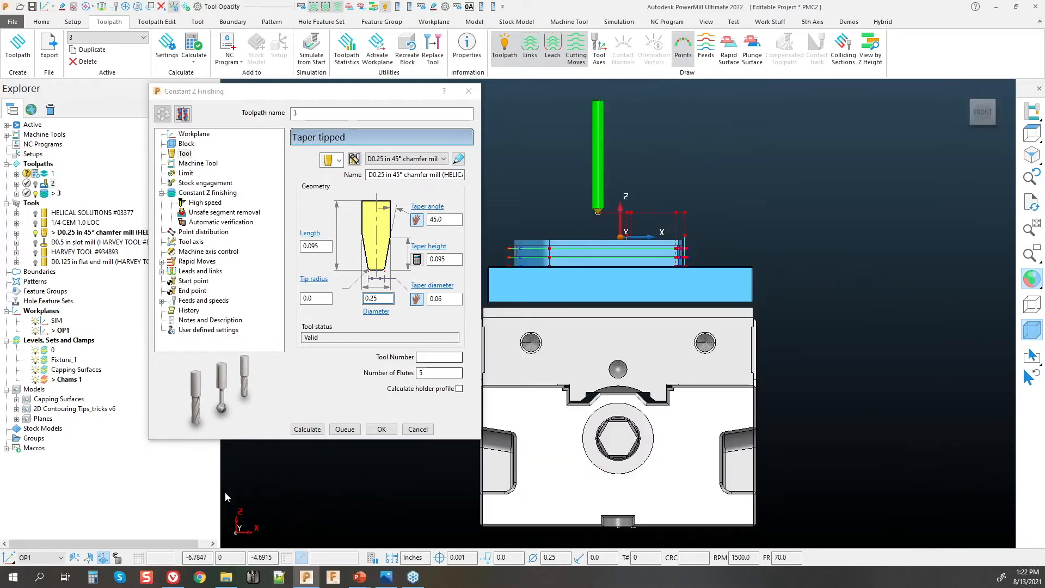
left_click(44, 382)
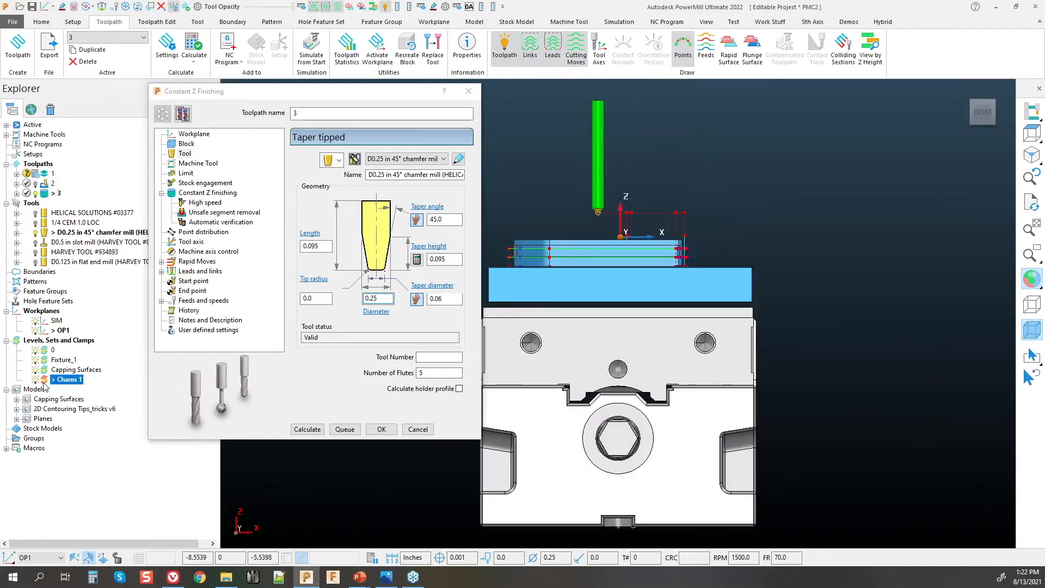
right_click(44, 383)
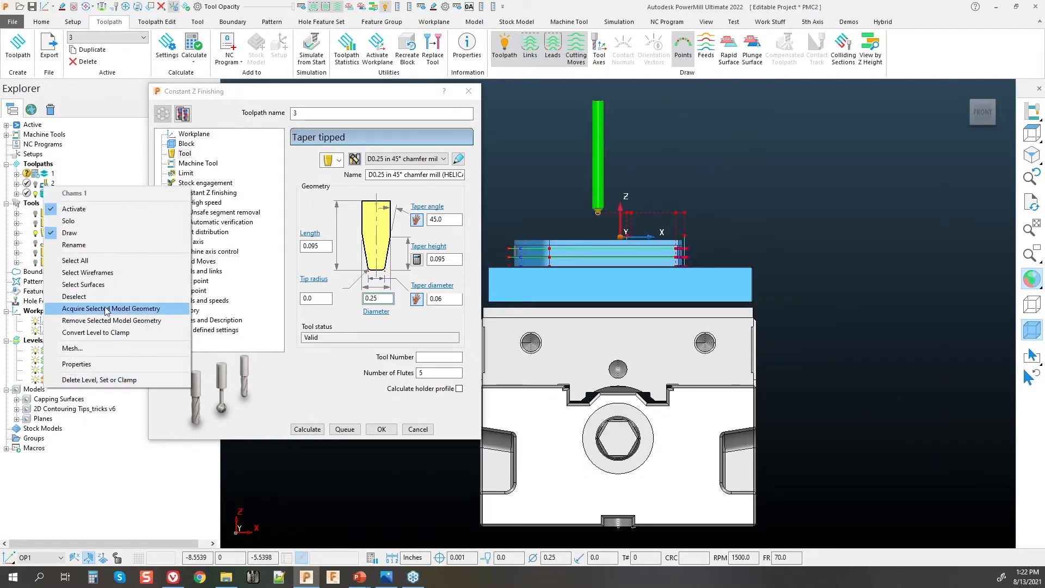
left_click(78, 261)
scroll(729, 260, "up", 6)
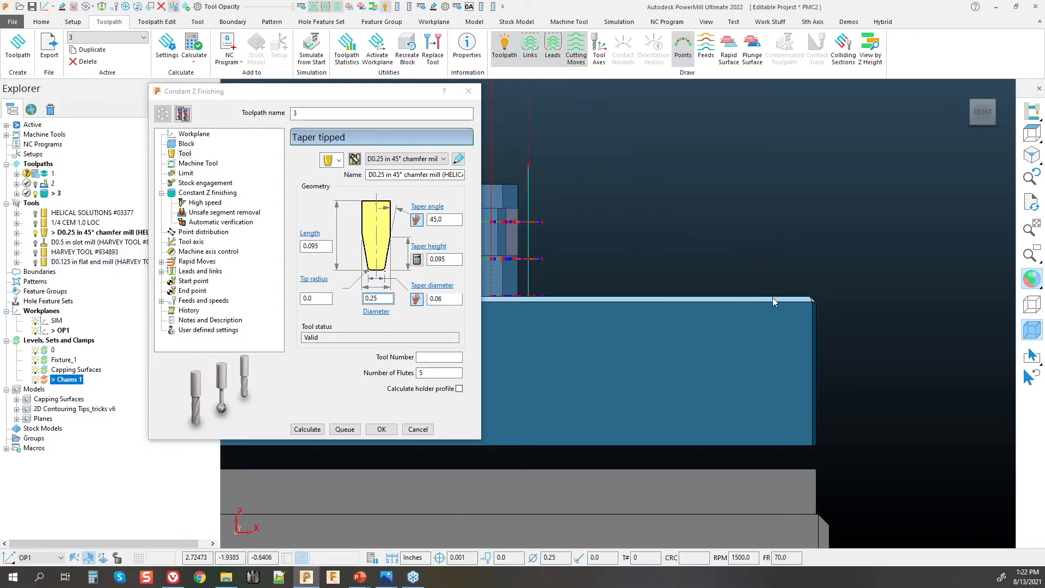
scroll(818, 276, "down", 3)
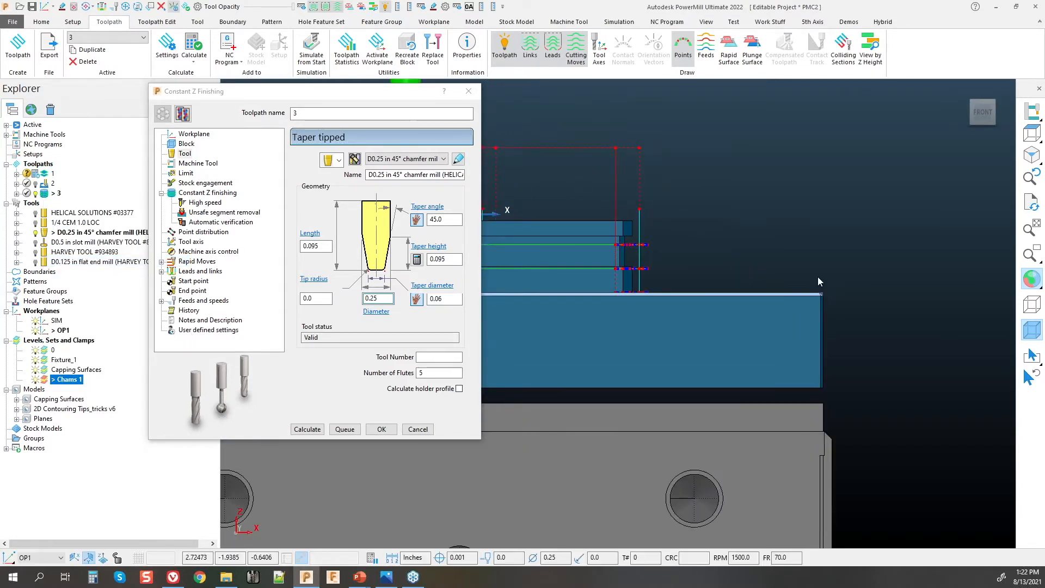
middle_click_drag(817, 277, 694, 348)
scroll(854, 277, "up", 2)
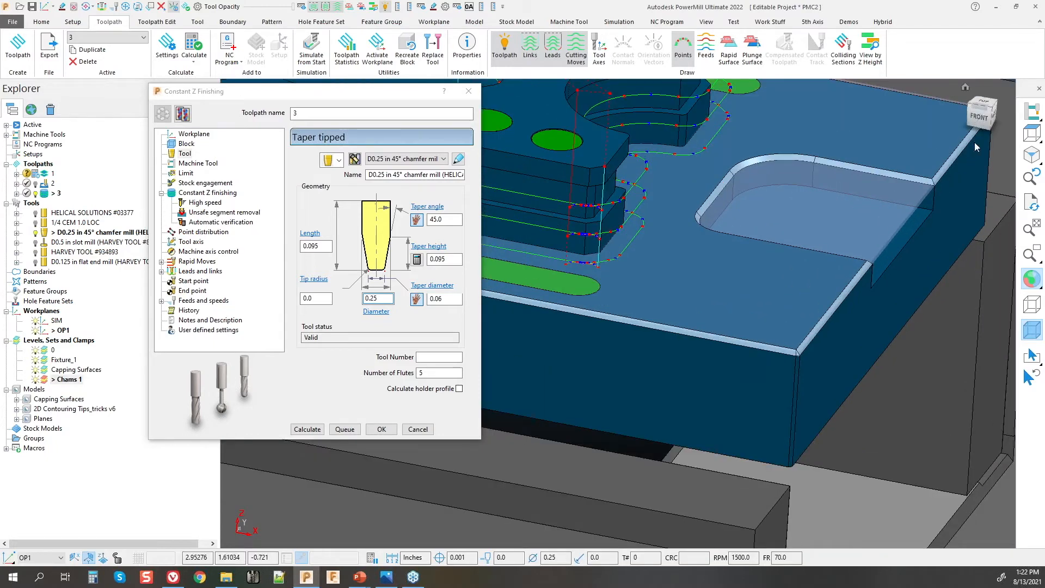
scroll(887, 287, "down", 5)
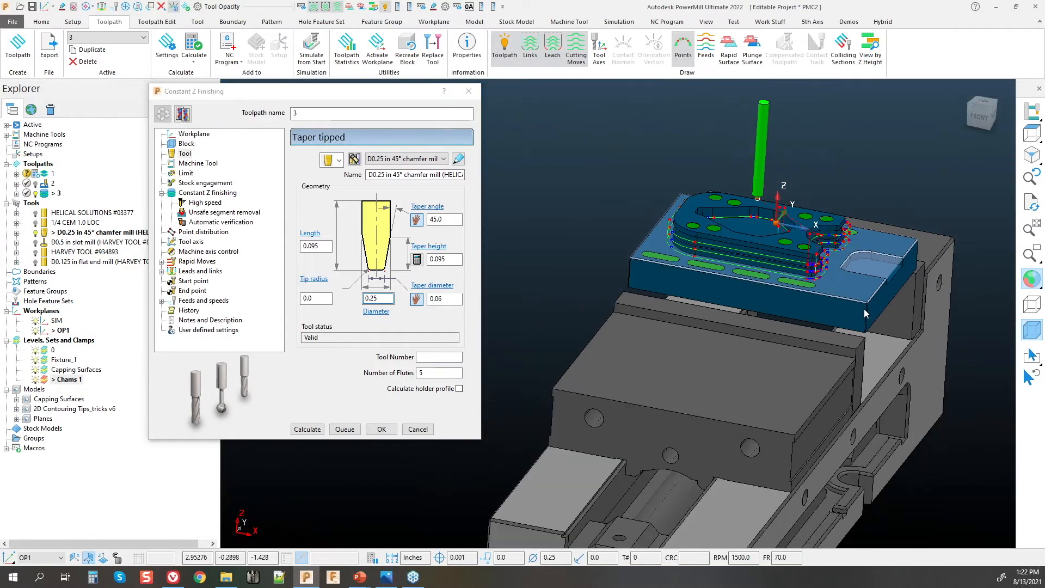
scroll(864, 308, "up", 3)
middle_click_drag(689, 226, 675, 259)
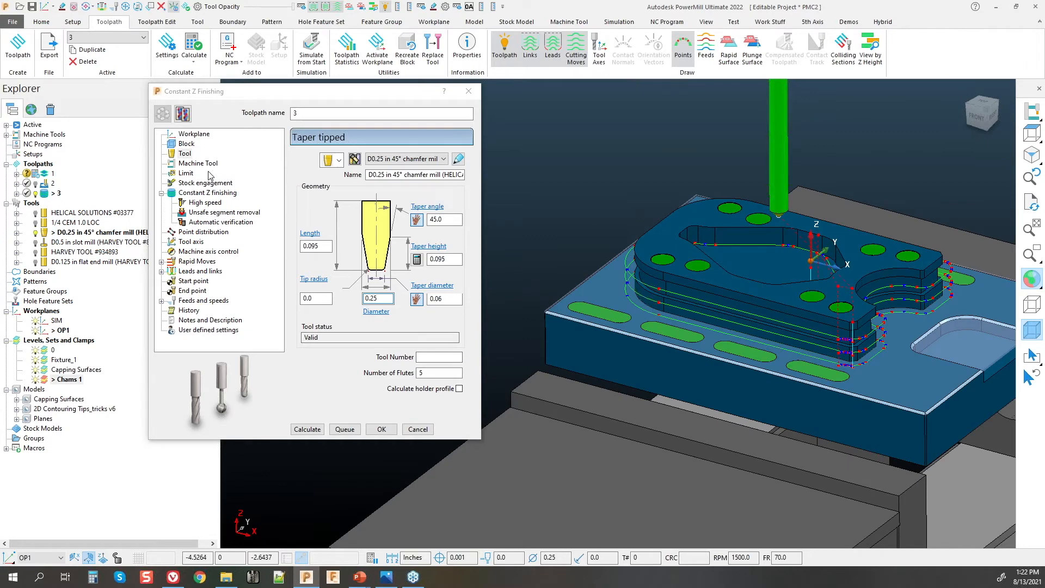
Step: Recalculate Constant Z finishing toolpath 3 on the selected chamfer surfaces
left_click(189, 193)
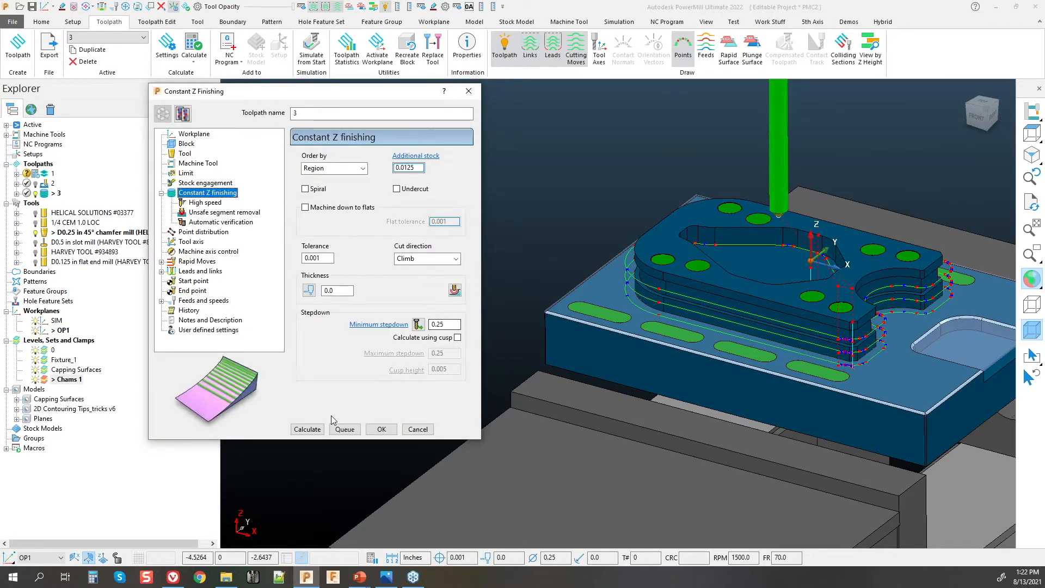
left_click(308, 429)
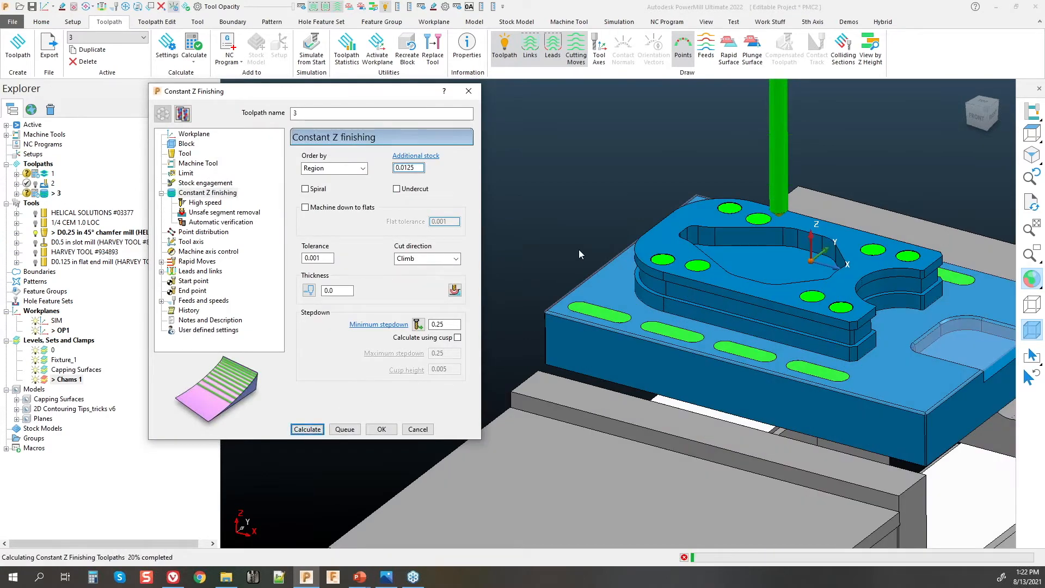
mouse_move(797, 370)
middle_mouse_down()
mouse_move(723, 393)
mouse_move(651, 370)
middle_mouse_up()
scroll(972, 388, "up", 3)
scroll(971, 387, "down", 3)
scroll(794, 258, "up", 5)
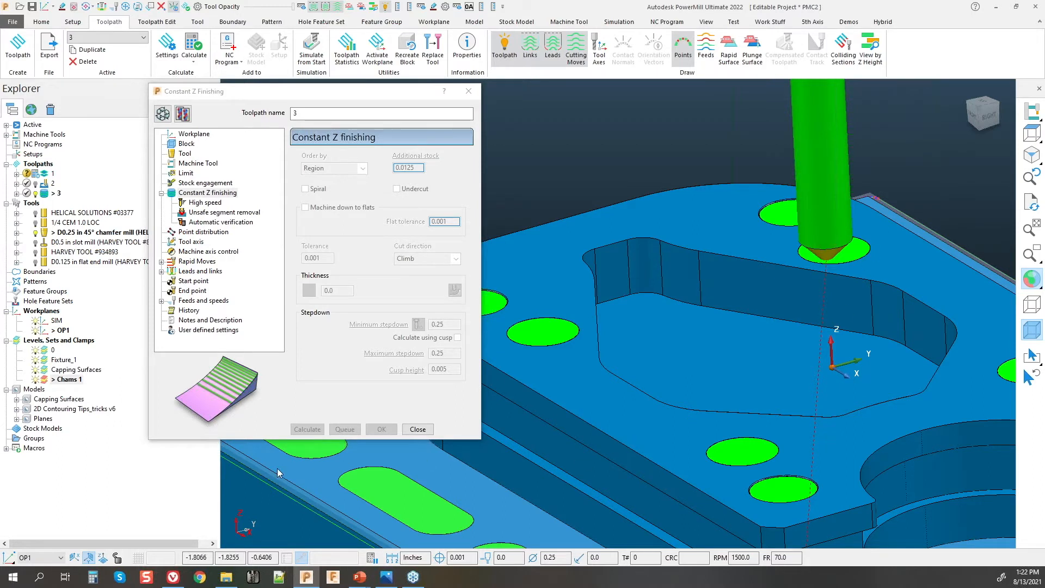
Step: Simulate toolpath 3 from a point on its pass along the base's long outer edge
left_click(302, 503)
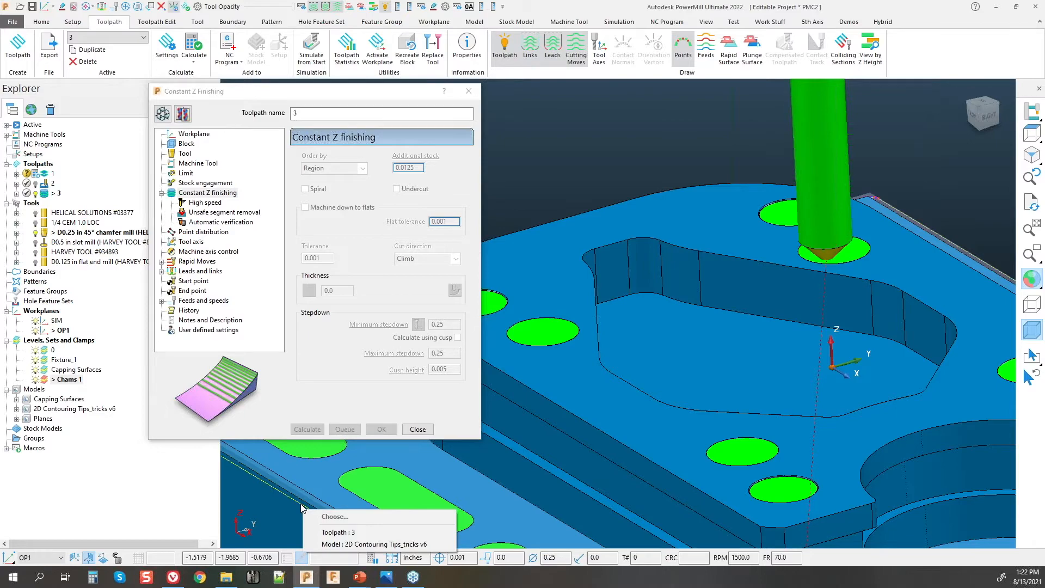
left_click(338, 532)
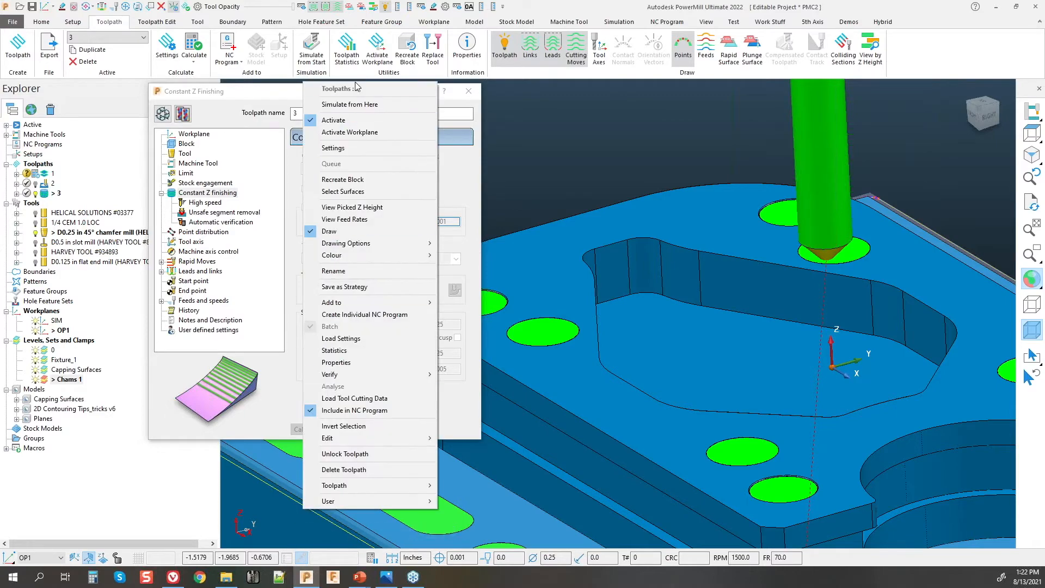
left_click(347, 104)
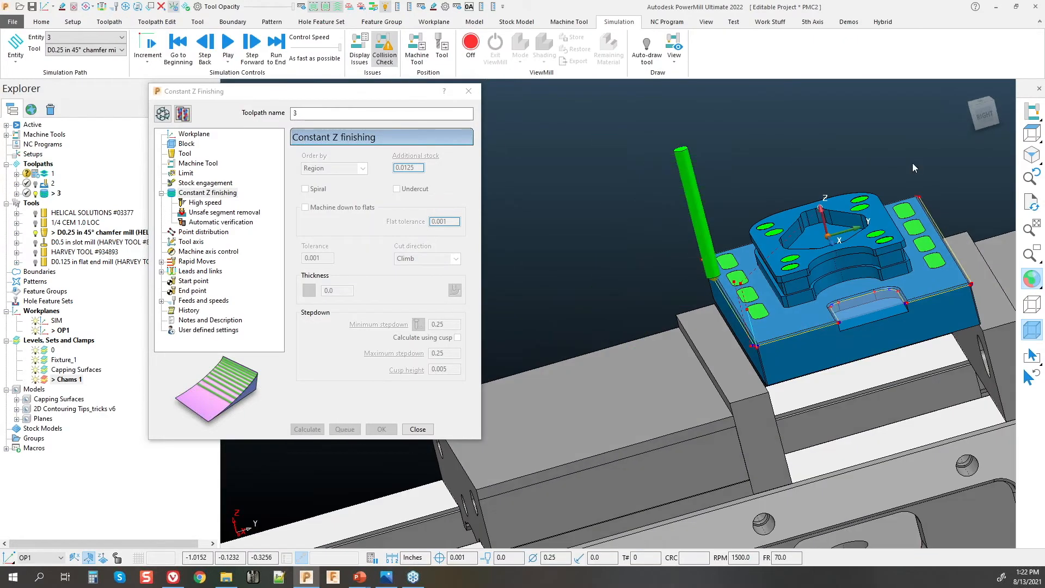
Step: Inspect from the right side view how the chamfer mill meets the base's edge chamfer
left_click(972, 123)
scroll(653, 257, "up", 6)
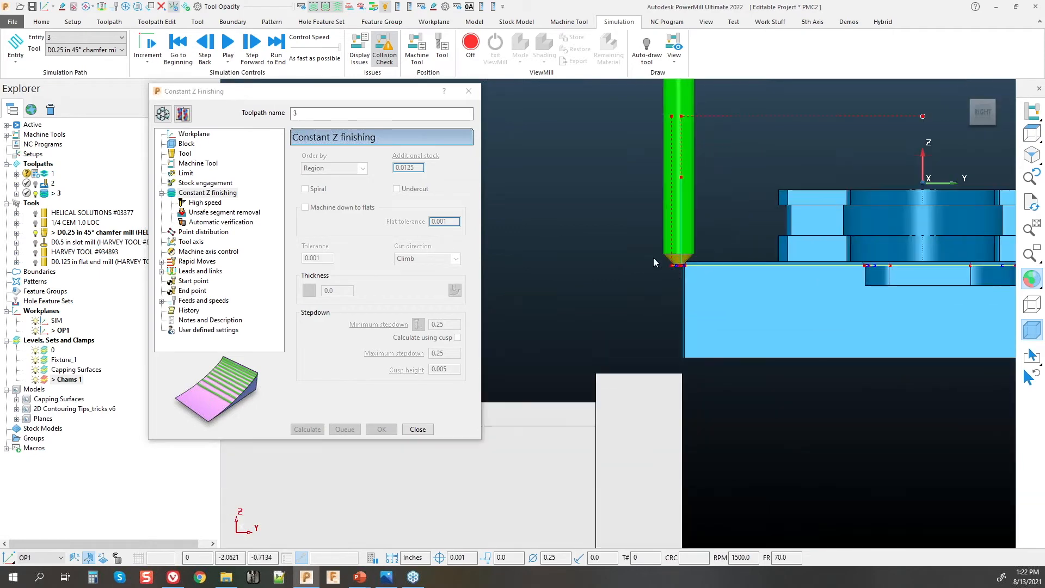
scroll(717, 260, "up", 5)
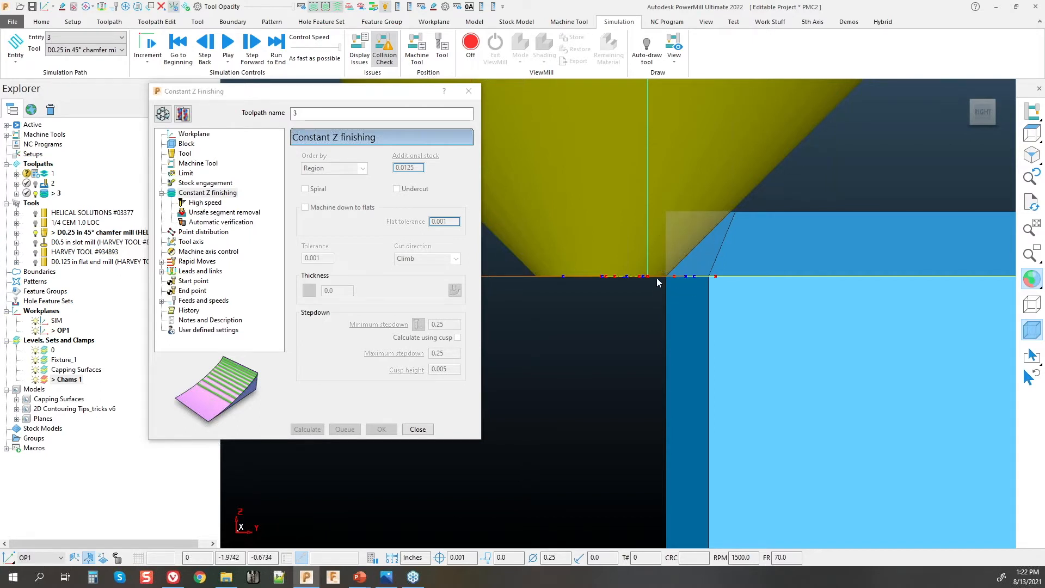
Step: Reopen toolpath 3 for editing and extend its block below the base's edge chamfer to a Z length of 0.105
left_click(183, 113)
scroll(567, 272, "up", 5)
scroll(566, 282, "down", 10)
middle_click_drag(584, 279, 758, 287, "shift")
scroll(882, 292, "down", 6)
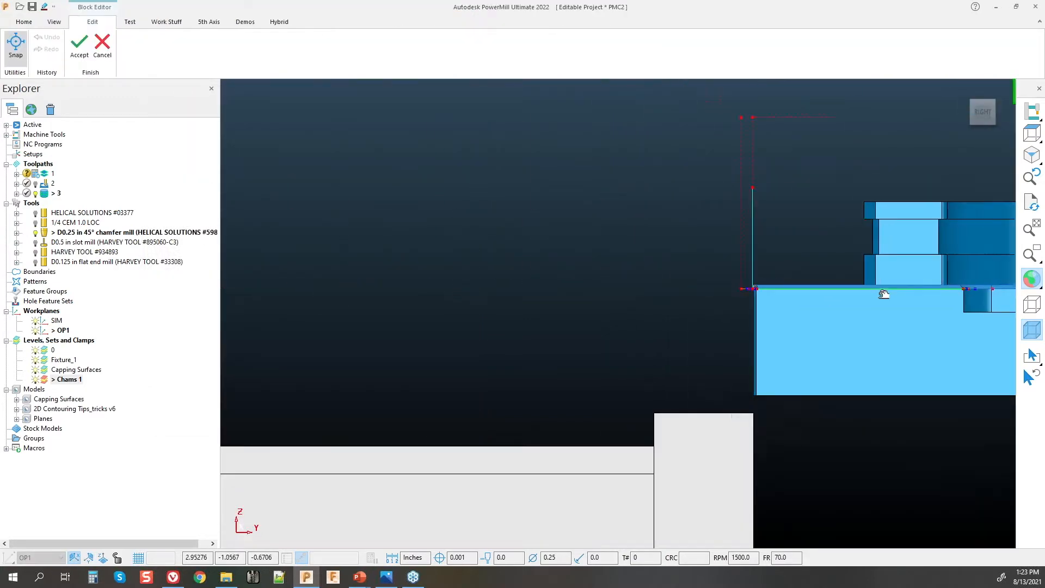
scroll(935, 310, "up", 3)
left_click_drag(939, 304, 762, 298)
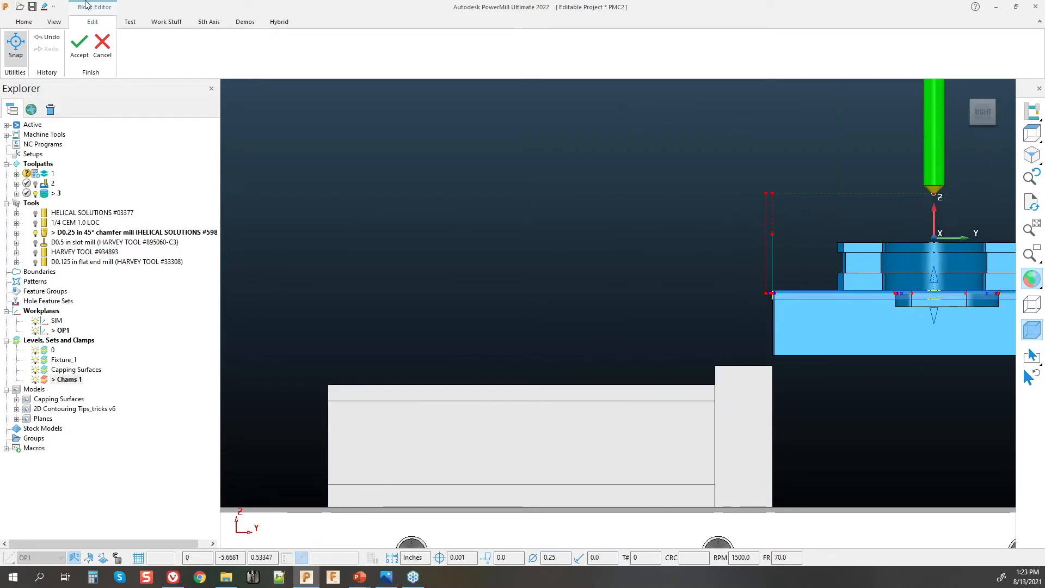
left_click(79, 44)
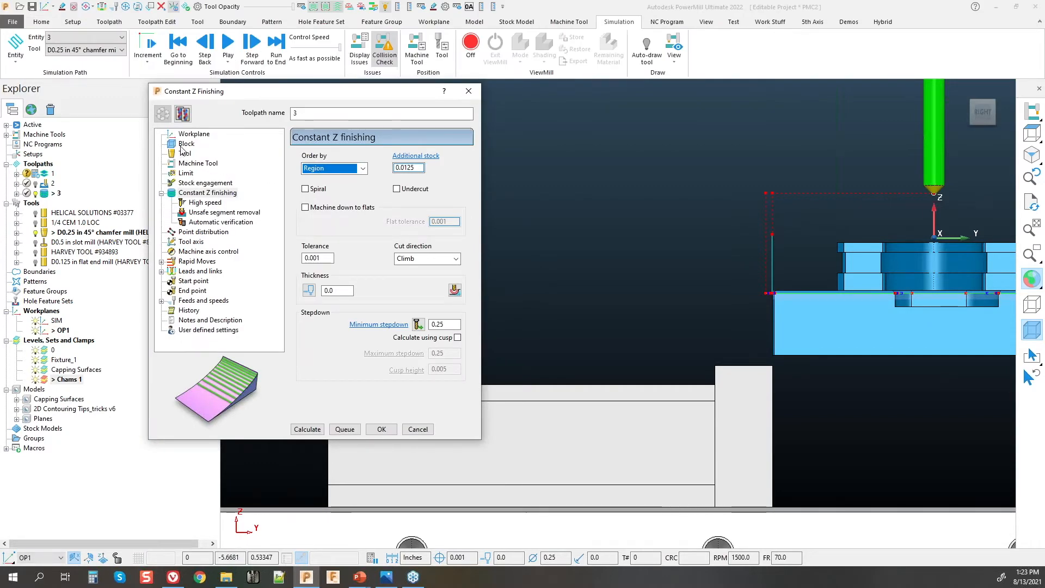
left_click(186, 144)
left_click(429, 297)
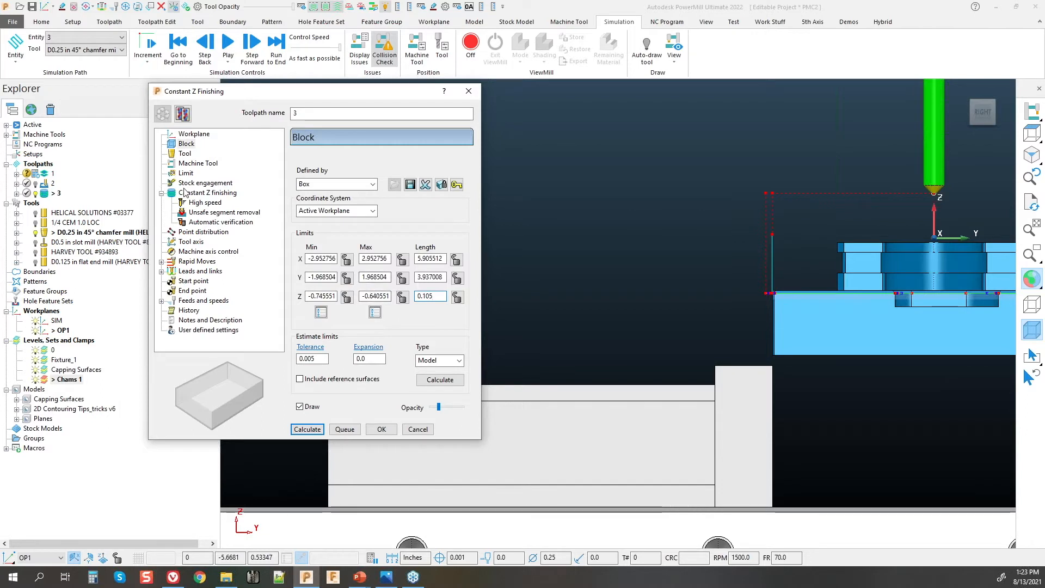
left_click(207, 193)
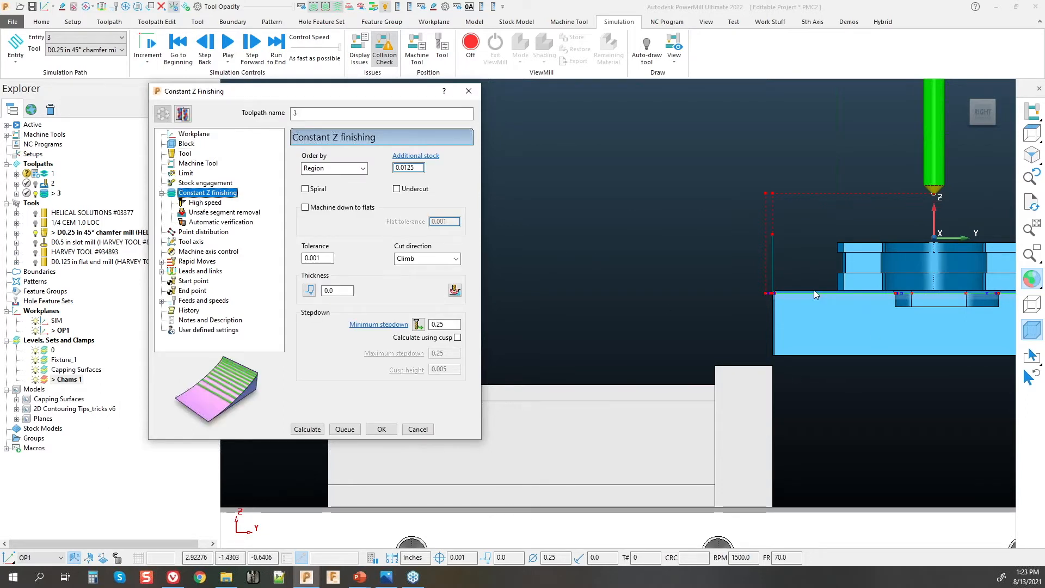
Step: Recalculate Constant Z finishing toolpath 3 with the deeper block
scroll(772, 294, "up", 5)
scroll(772, 294, "up", 2)
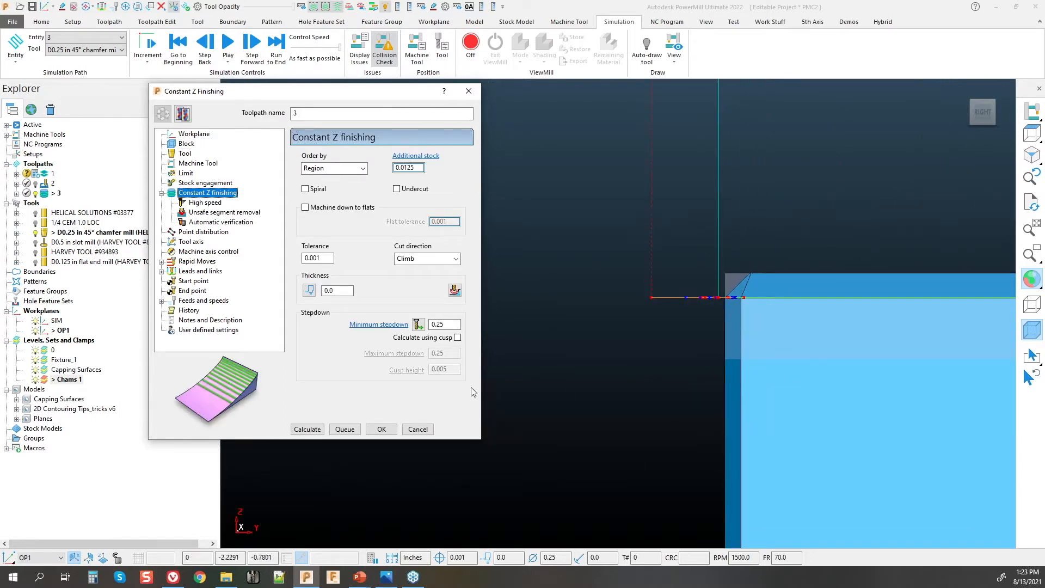
left_click(308, 429)
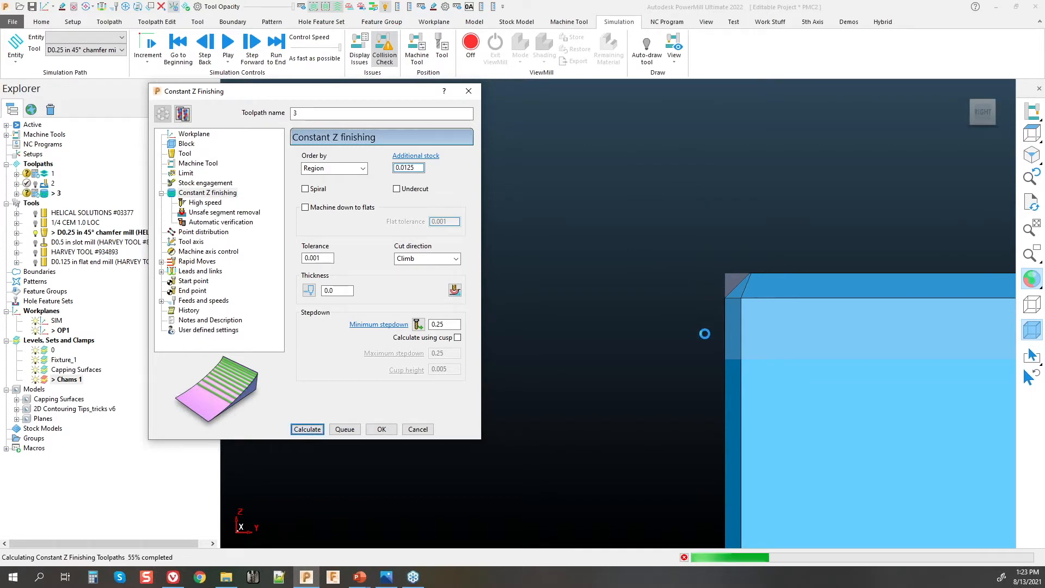
middle_click_drag(651, 364, 692, 381)
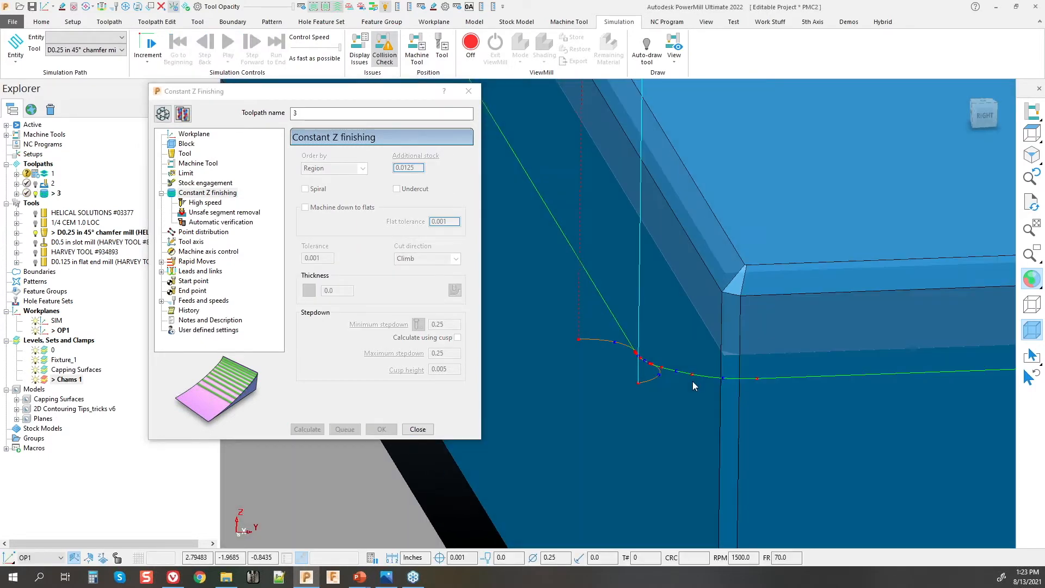
Step: Simulate toolpath 3 from a point near the base's corner and check the chamfer mill's depth in the right view
right_click(619, 328)
left_click(656, 366)
left_click(665, 161)
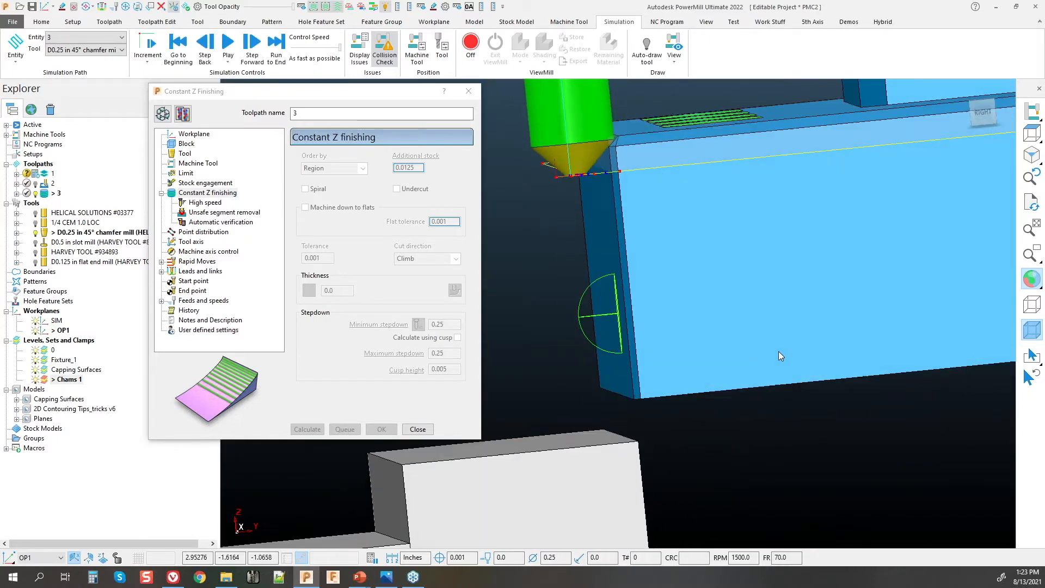
left_click(980, 113)
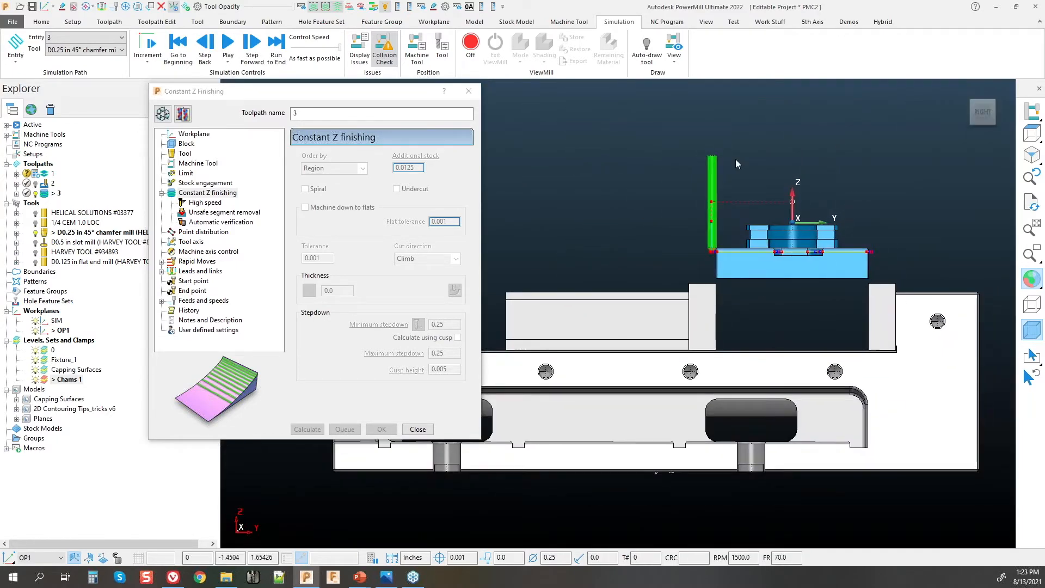
scroll(687, 266, "up", 6)
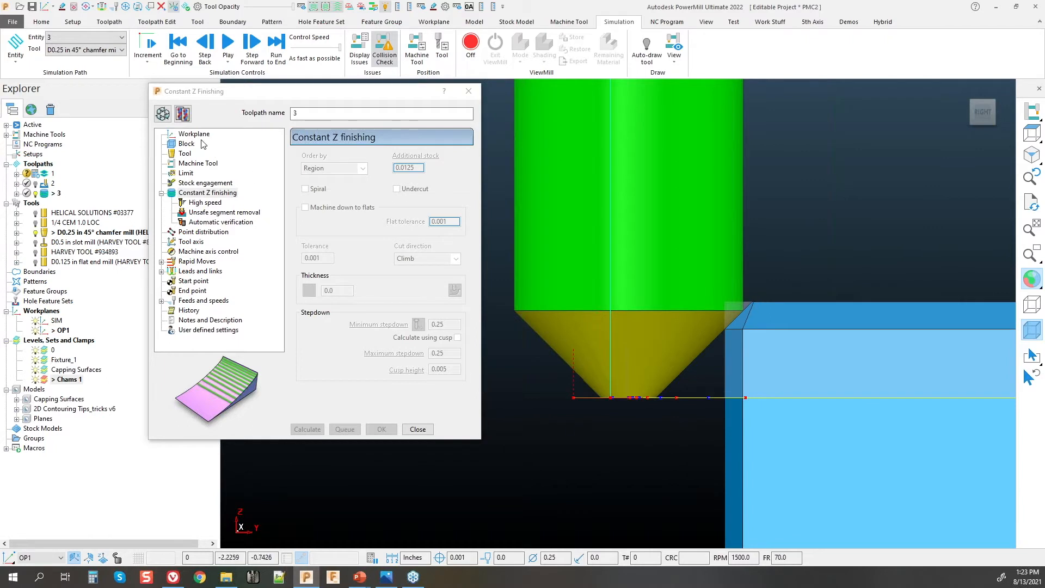
Step: Reopen toolpath 3 and reduce its block's depth by raising the lower limit to just below the base's edge chamfer
double_click(744, 303)
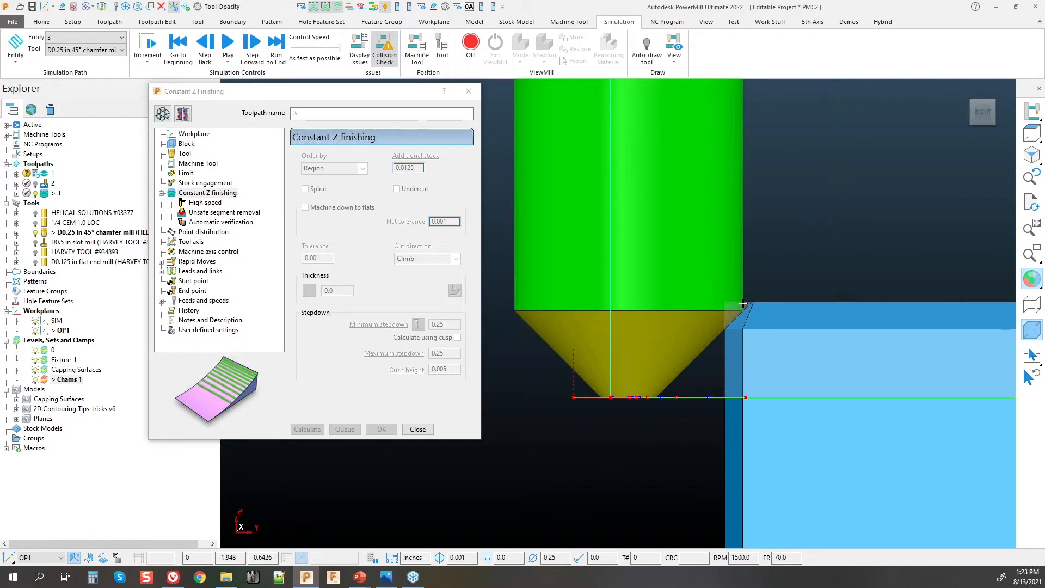
scroll(597, 303, "down", 5)
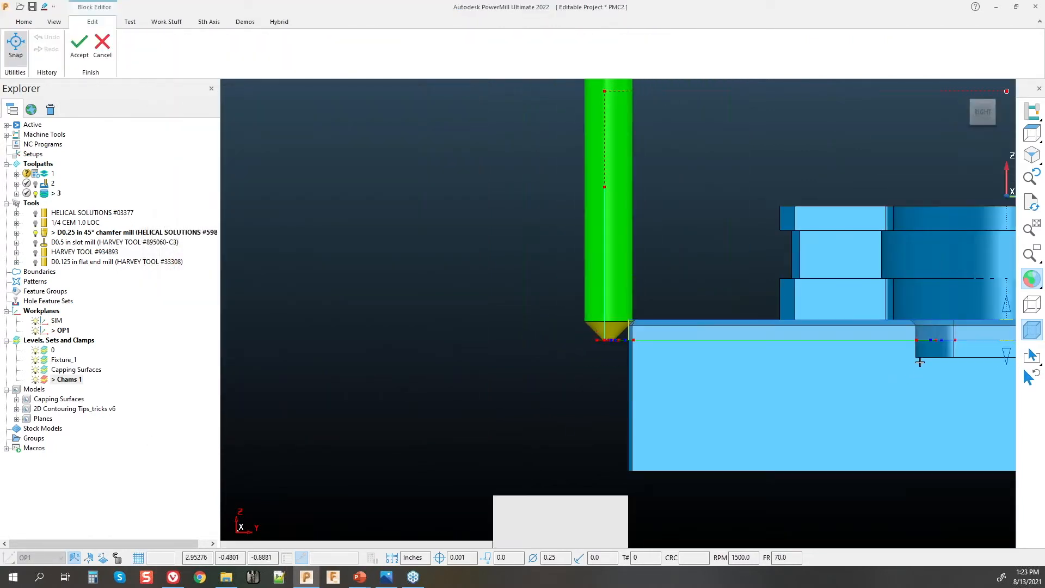
left_click_drag(1007, 351, 577, 331)
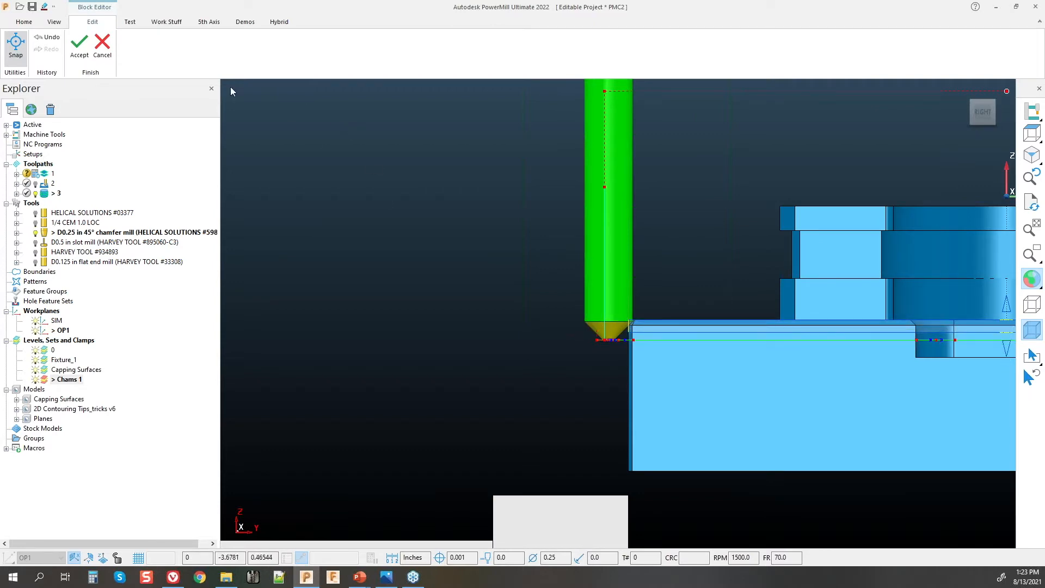
left_click(80, 45)
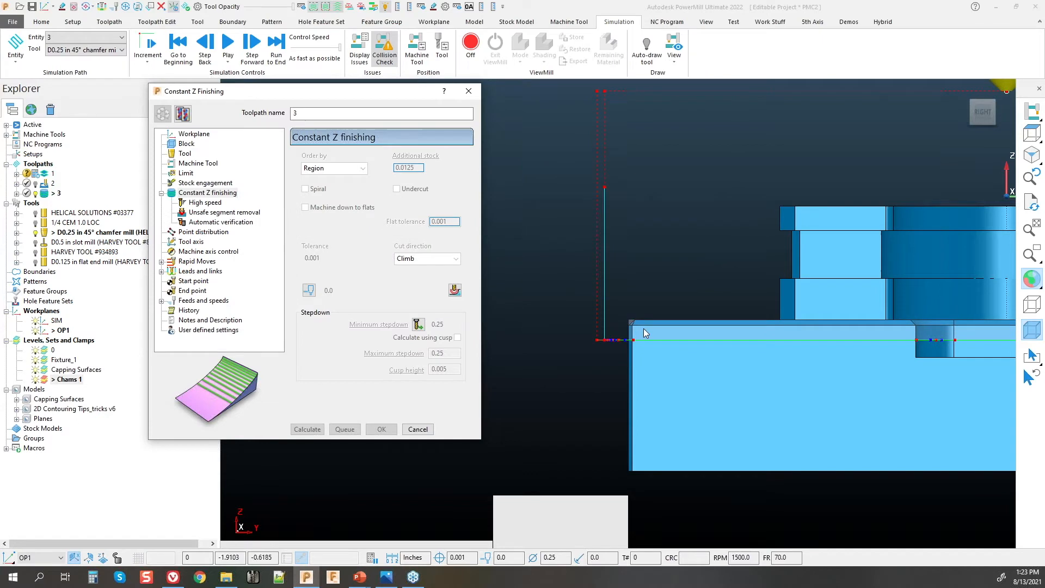
scroll(642, 329, "up", 6)
double_click(593, 293)
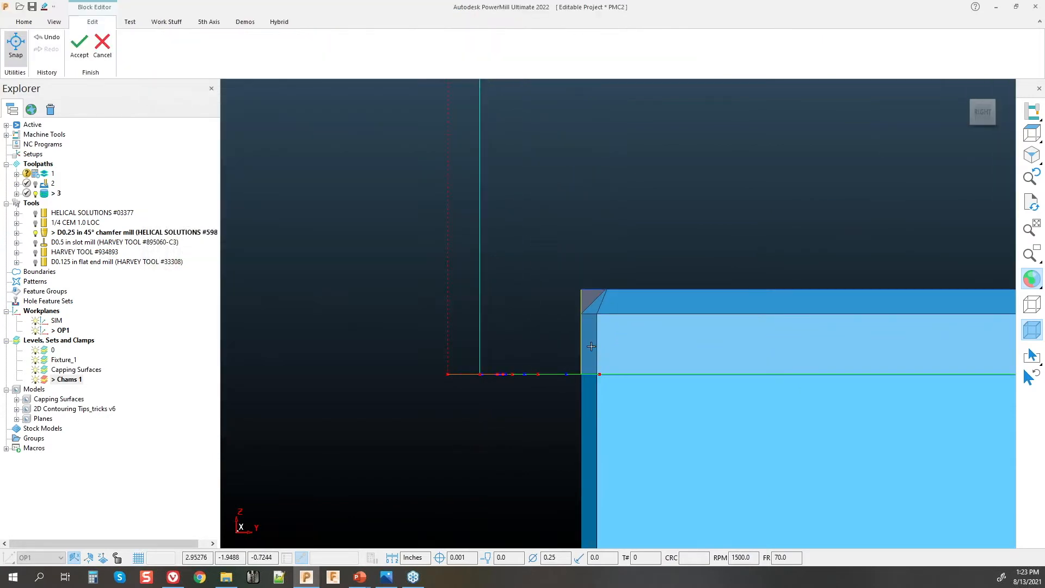
scroll(591, 346, "down", 6)
left_click_drag(800, 363, 540, 344)
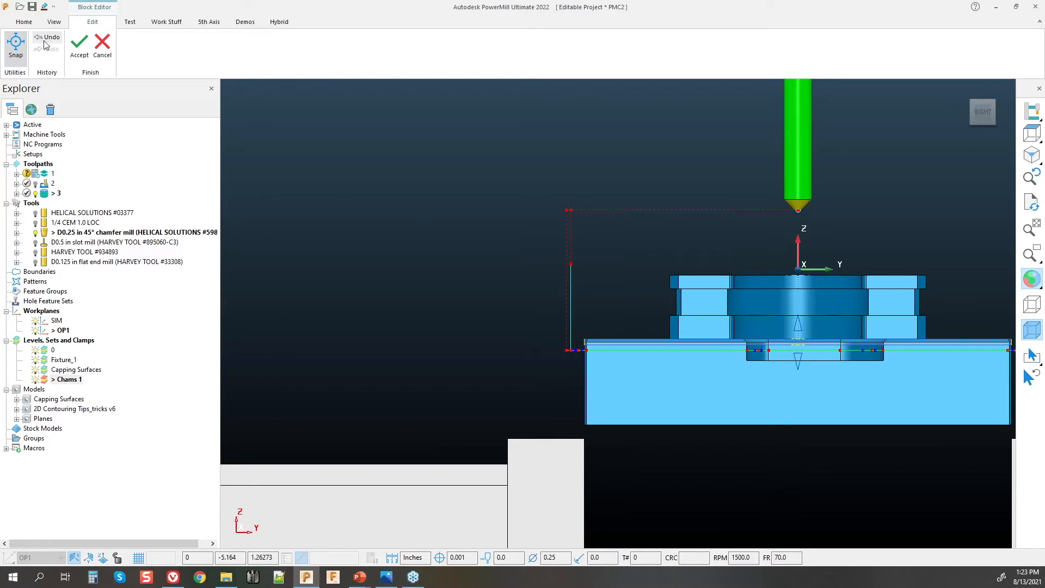
left_click(79, 46)
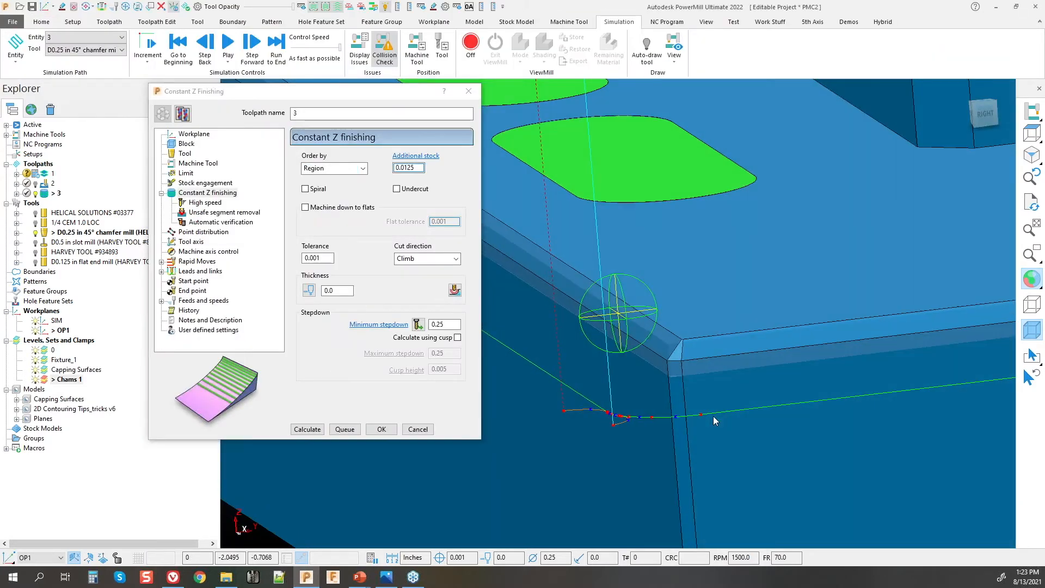
Step: Recalculate toolpath 3 with the shallower block and inspect its pass around the base's top edges
left_click(307, 430)
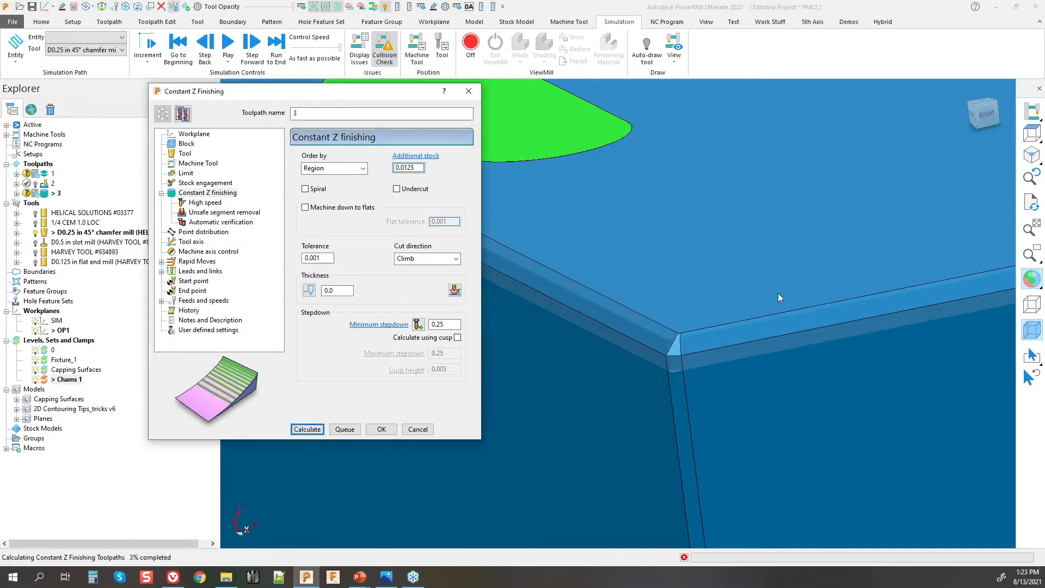
scroll(738, 284, "down", 5)
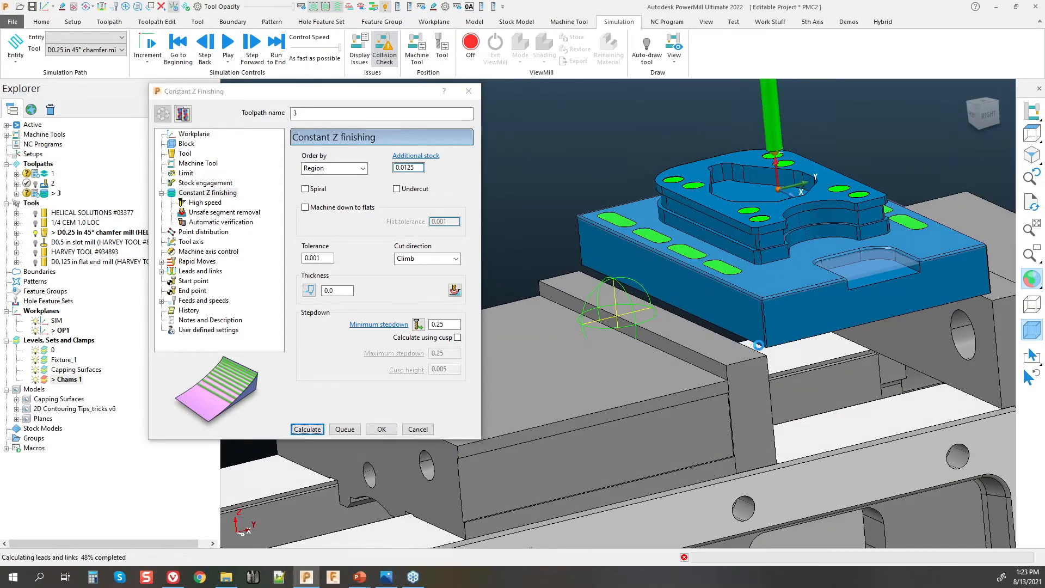
middle_click_drag(738, 283, 803, 308)
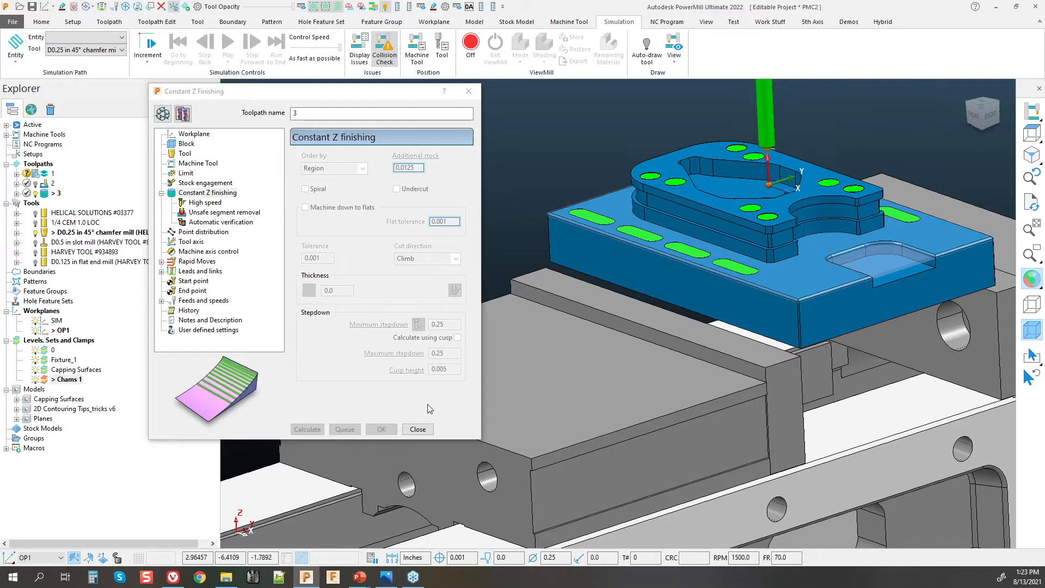
left_click(36, 379)
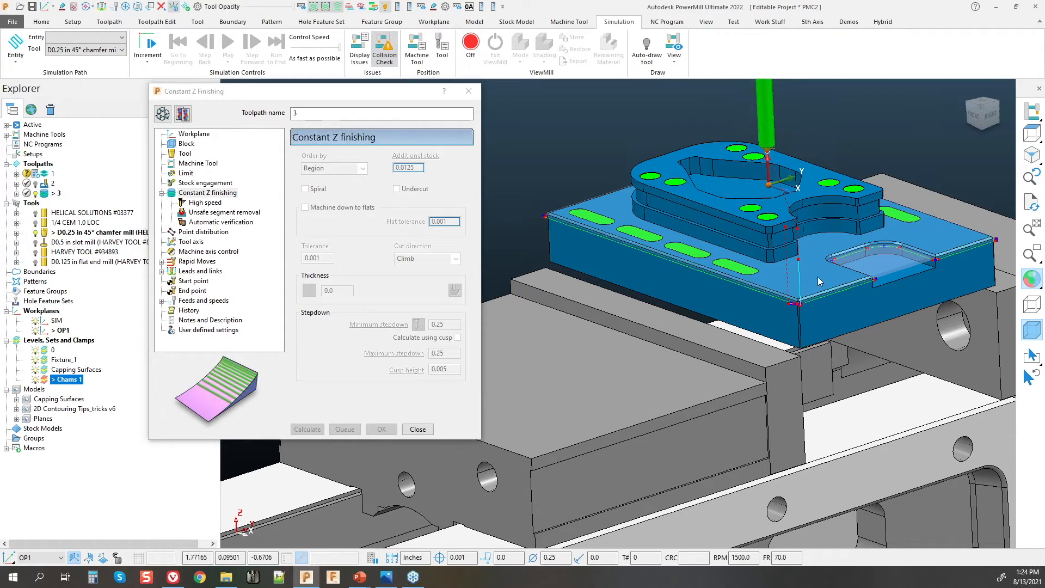
scroll(528, 327, "up", 5)
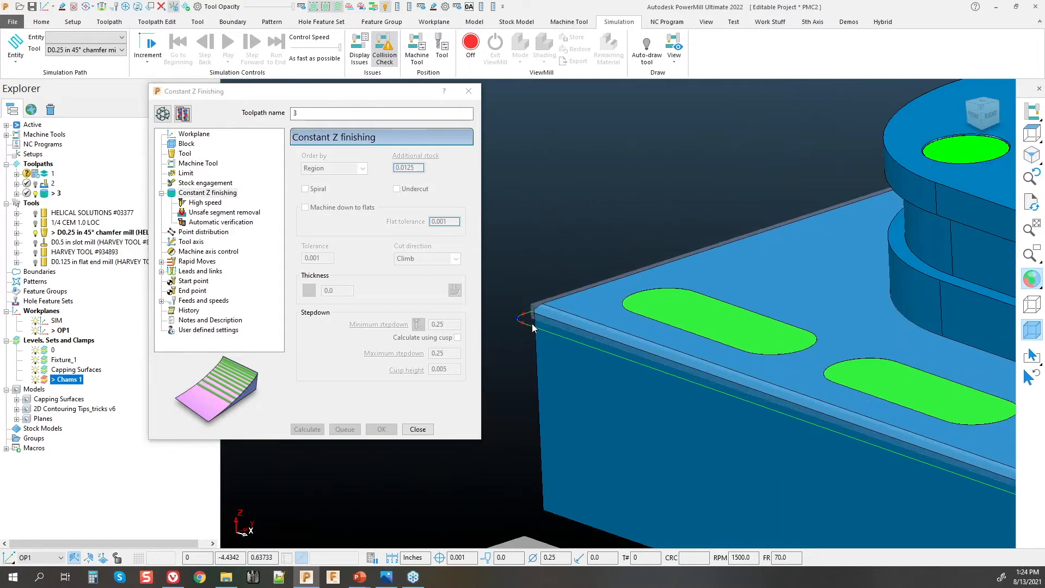
key("ctrl")
scroll(623, 363, "down", 8)
mouse_move(622, 362)
middle_mouse_down()
mouse_move(741, 374)
mouse_move(637, 351)
middle_mouse_up()
Step: Copy Constant Z finishing toolpath 3 as 3_1 and select the top face of the raised plate
left_click(565, 326)
left_click_drag(254, 92, 205, 64)
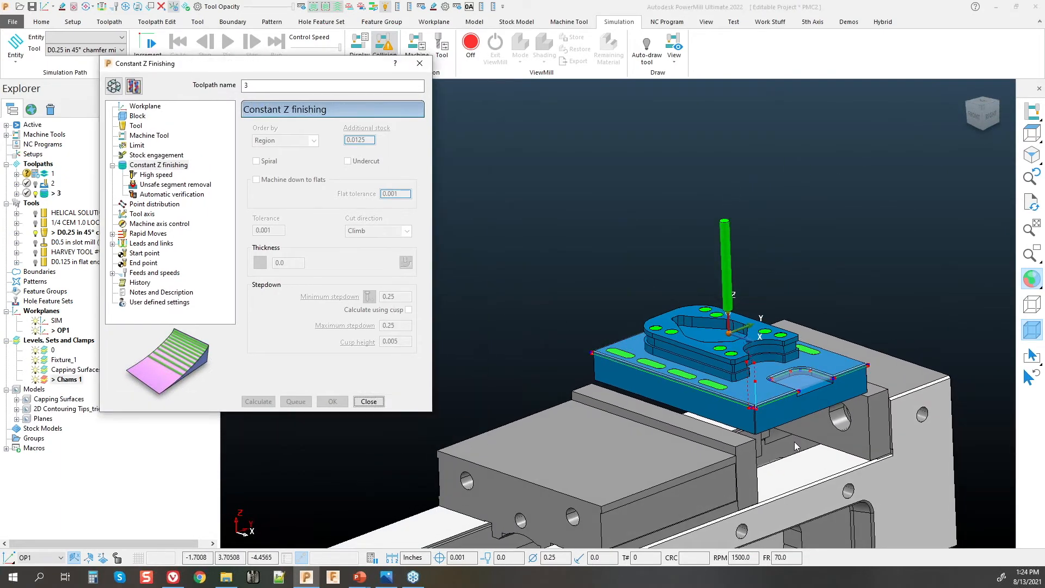
left_click(729, 318)
scroll(675, 343, "up", 5)
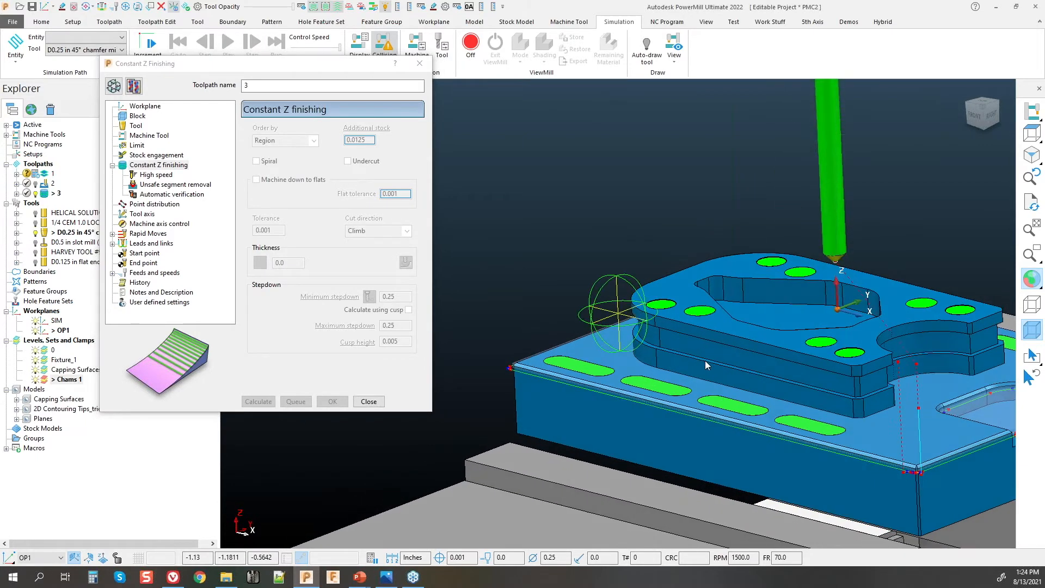
left_click(671, 315)
left_click(135, 86)
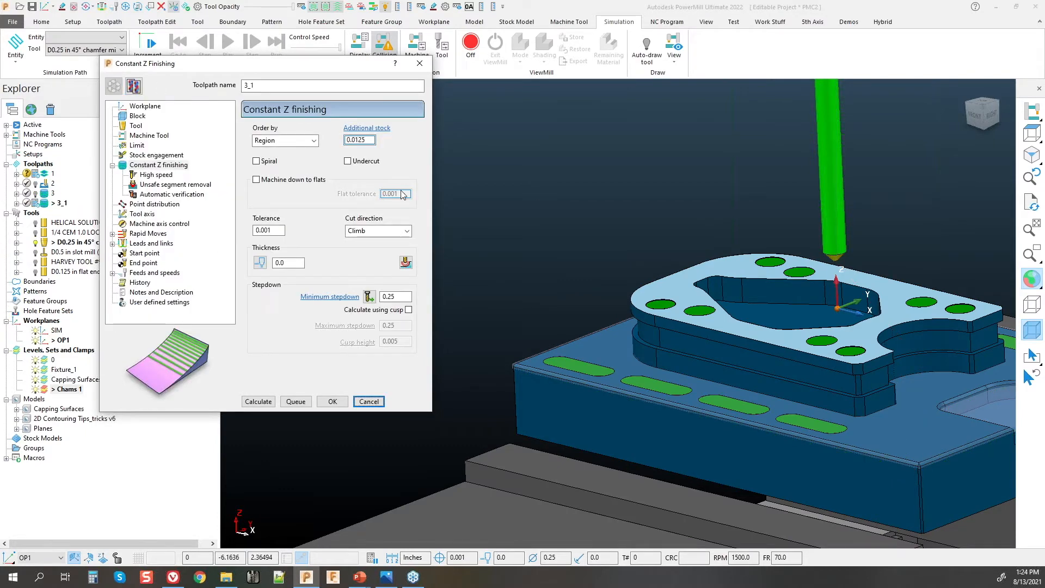
Step: Reduce the depth of toolpath 3_1's block to a thin slab at the raised plate's top edge chamfers
scroll(462, 193, "down", 5)
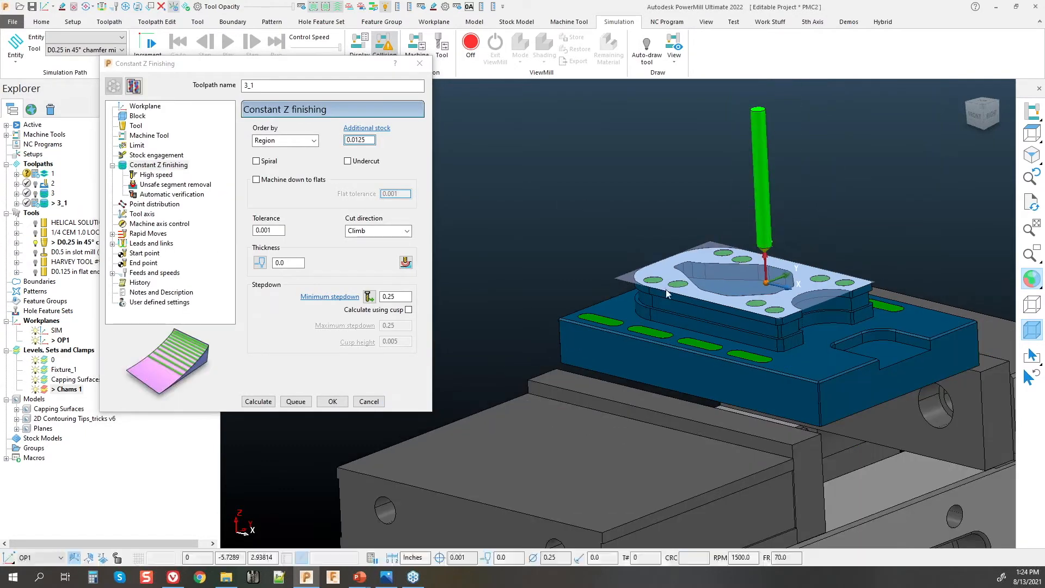
scroll(658, 266, "up", 4)
double_click(575, 295)
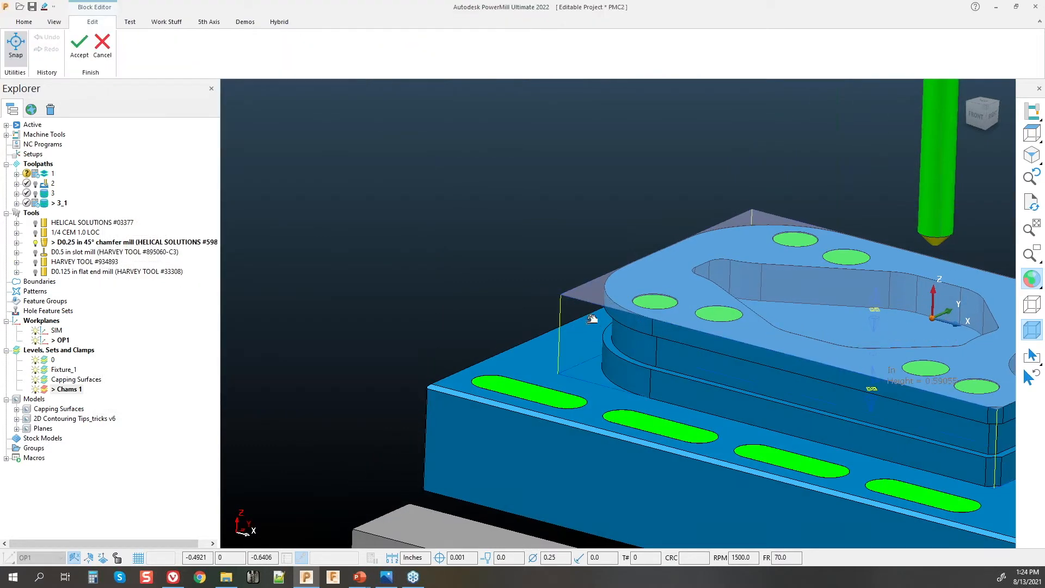
left_click_drag(593, 309, 595, 303)
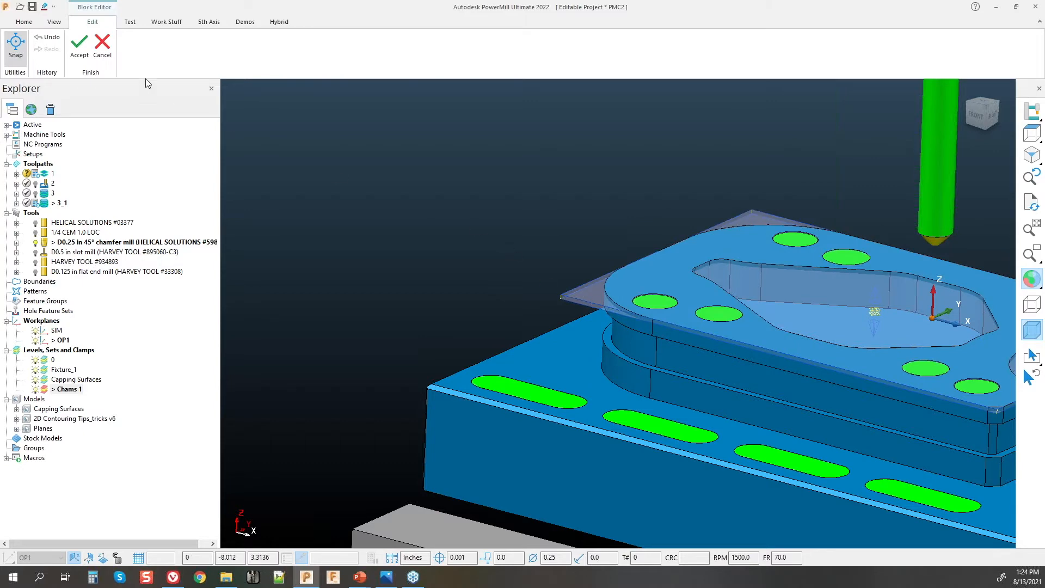
left_click(80, 47)
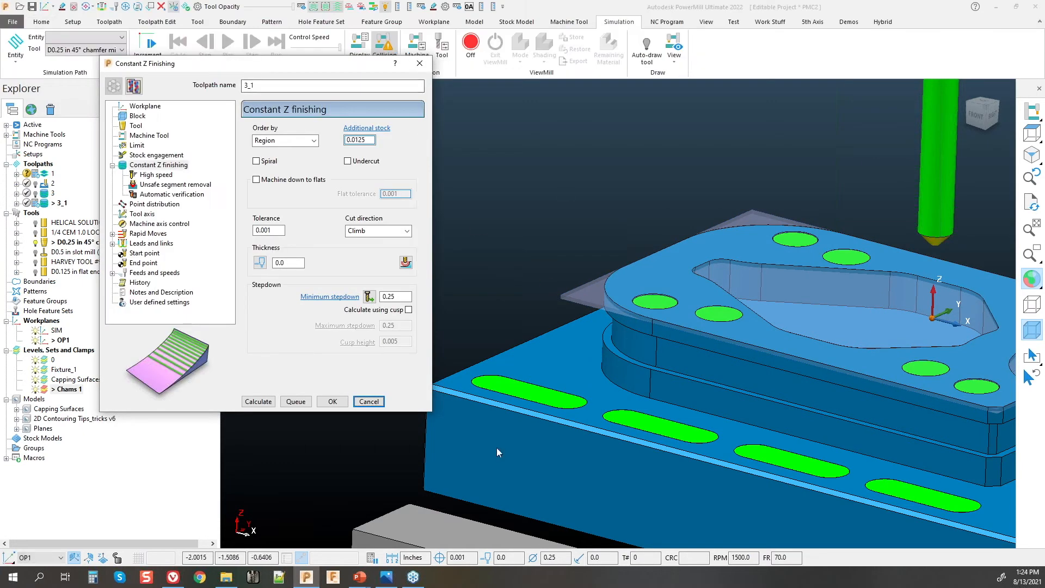
Step: Calculate toolpath 3_1 and simulate it from a point on its pass along the pocket's top edge
left_click(262, 403)
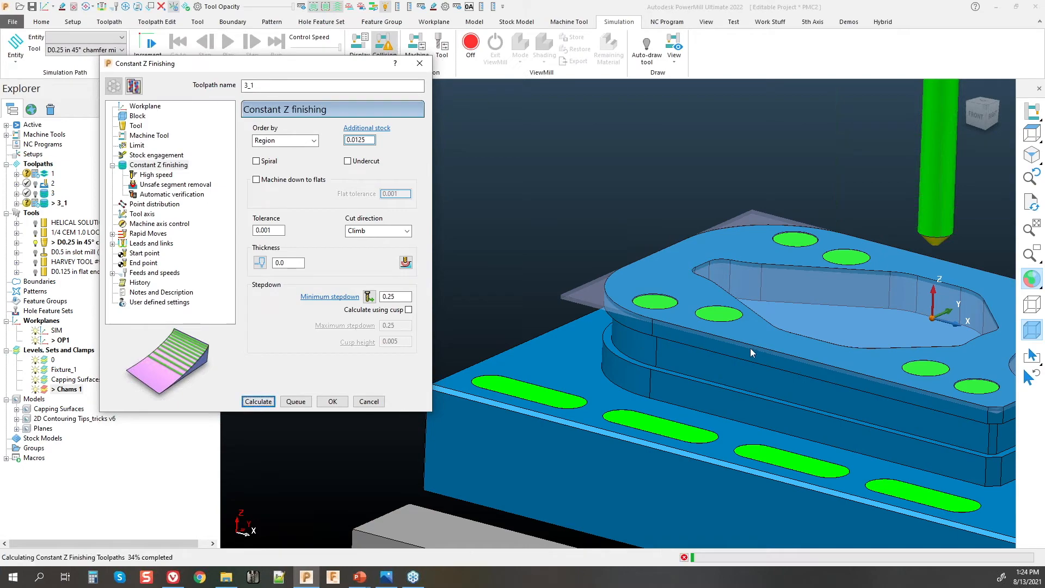
mouse_move(803, 359)
middle_mouse_down()
mouse_move(701, 404)
mouse_move(599, 367)
mouse_move(492, 351)
mouse_move(621, 367)
mouse_move(898, 348)
middle_mouse_up()
scroll(847, 292, "up", 3)
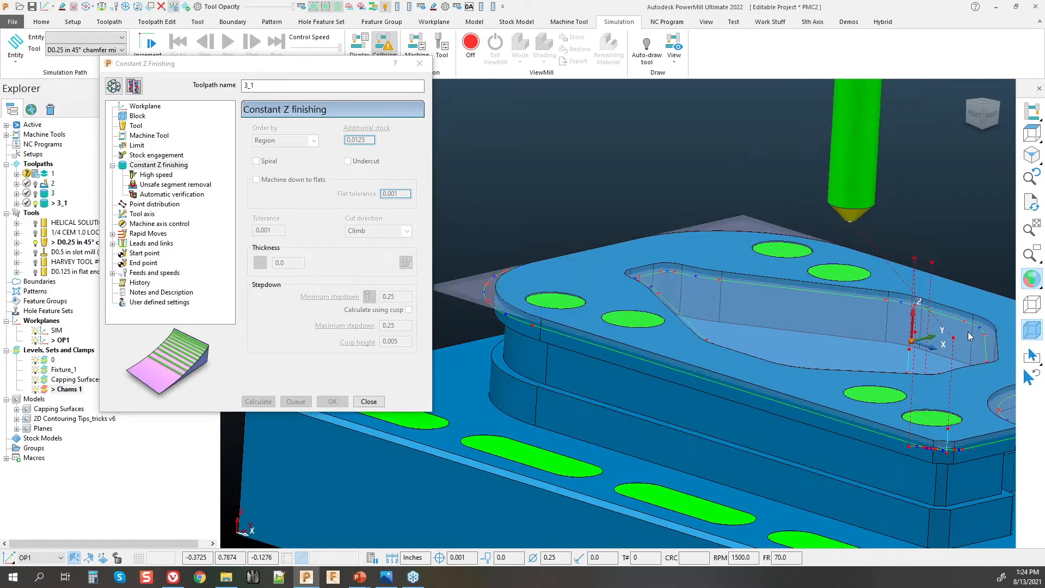
right_click(847, 289)
left_click(883, 162)
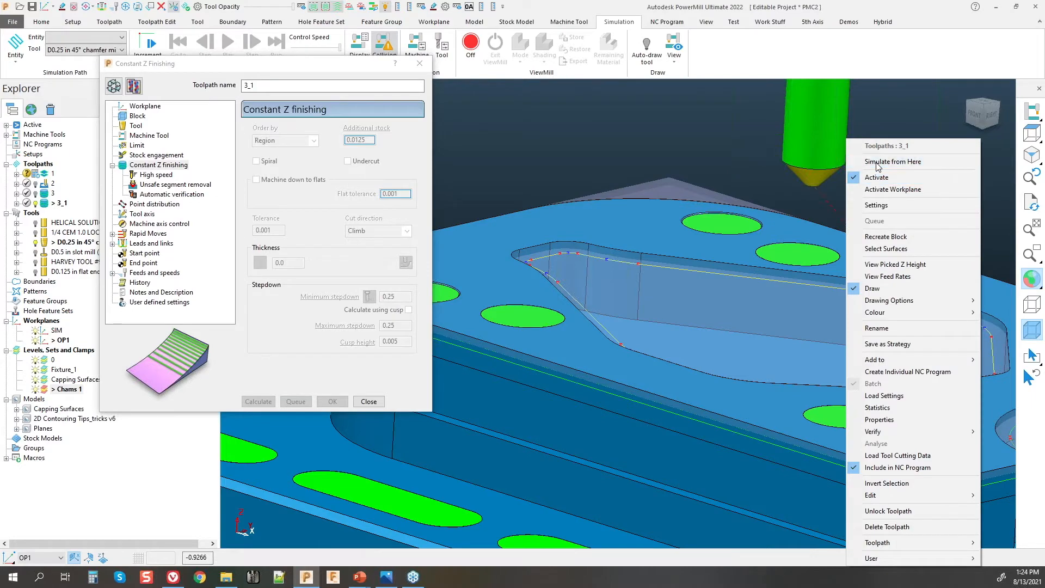
Step: Set toolpath 3_1's thickness to -0.01 and recalculate it, continuing despite the negative thickness query
middle_click_drag(863, 411, 782, 251)
scroll(695, 227, "up", 8)
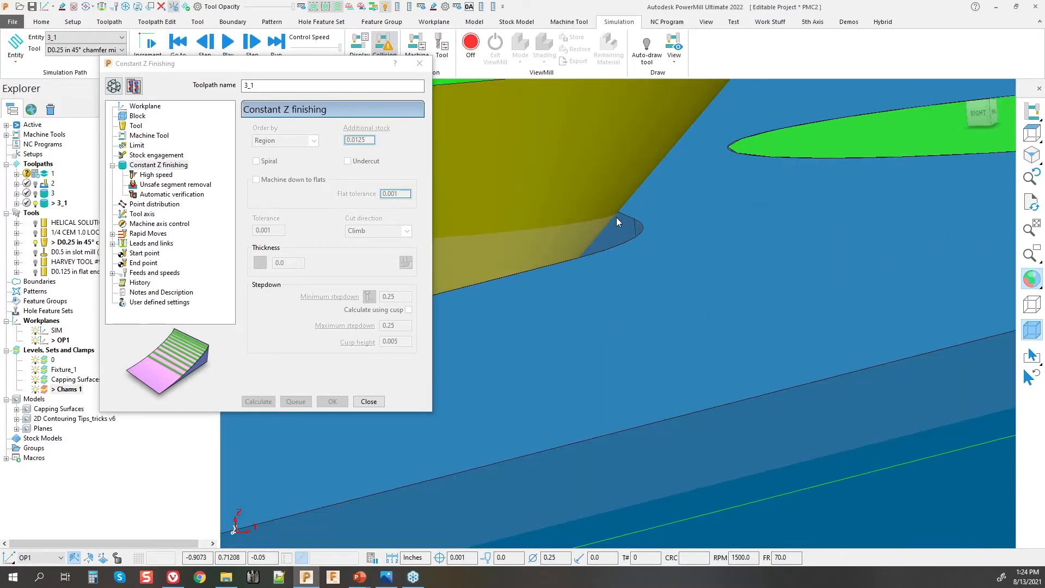
left_click(622, 214)
left_click(113, 86)
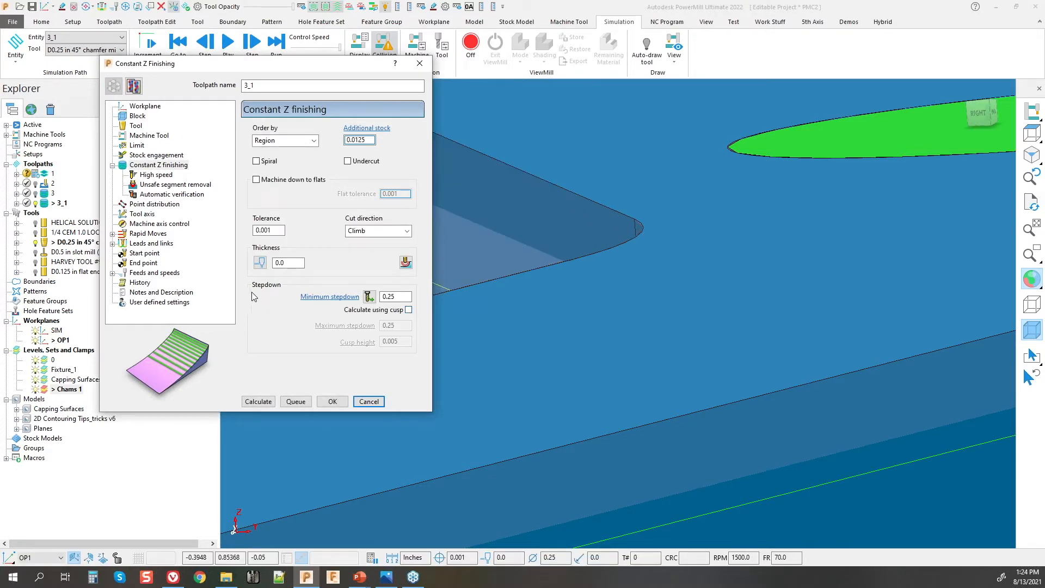
double_click(287, 263)
type("-.")
key("Return")
left_click(258, 402)
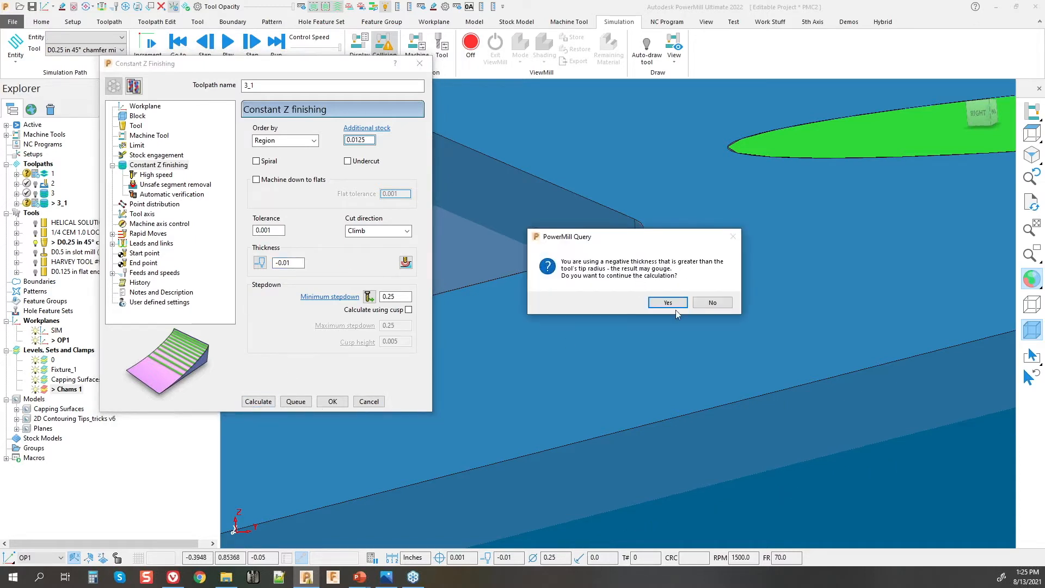
left_click(670, 304)
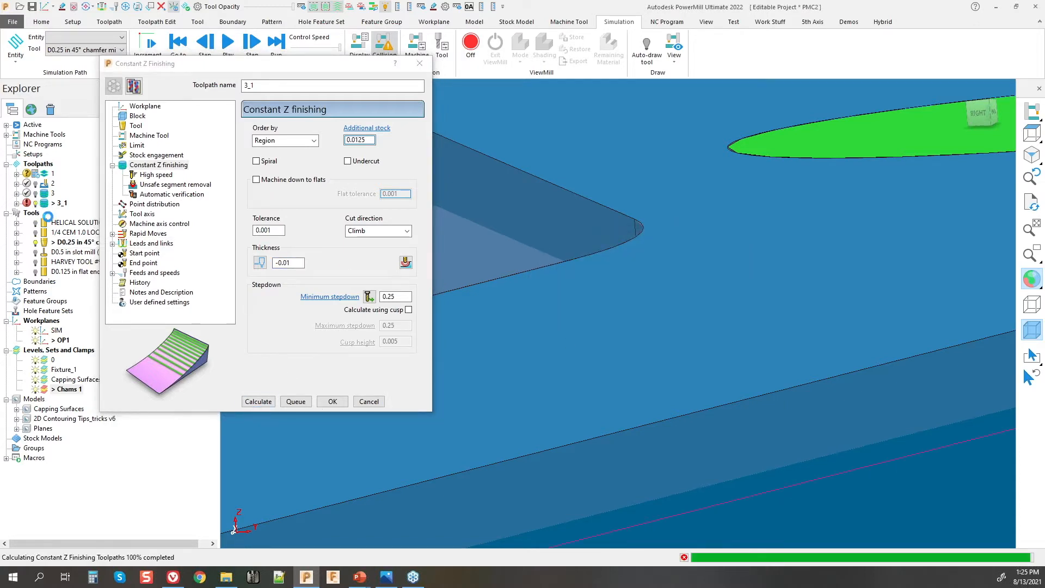
Step: Simulate toolpath 3_1 from a point on its pocket pass and inspect the chamfer mill's contact with the edge
scroll(553, 260, "down", 10)
middle_click_drag(734, 260, 808, 293)
scroll(808, 293, "down", 4)
scroll(583, 251, "up", 3)
scroll(693, 283, "up", 5)
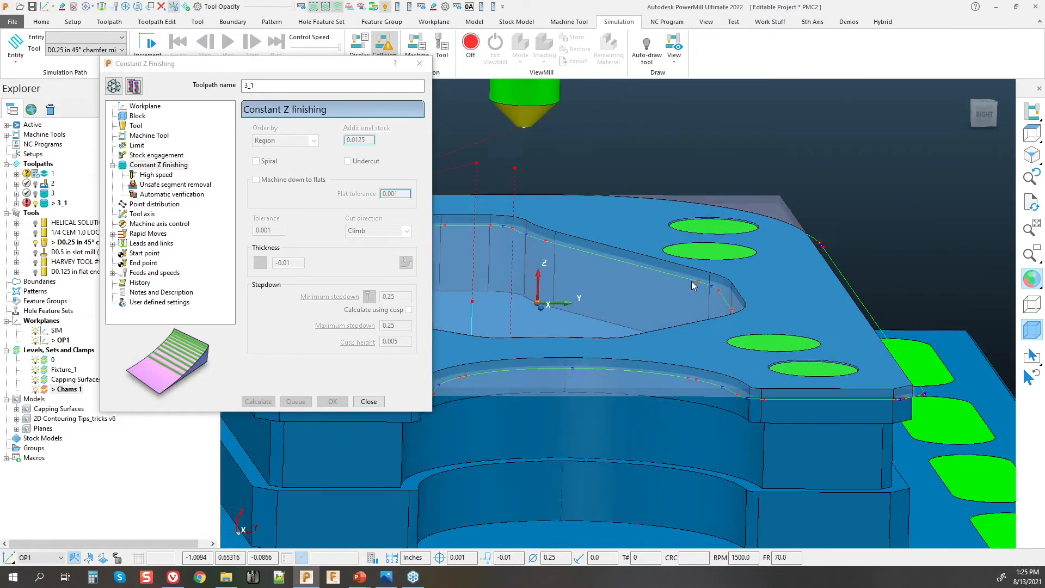
right_click(680, 280)
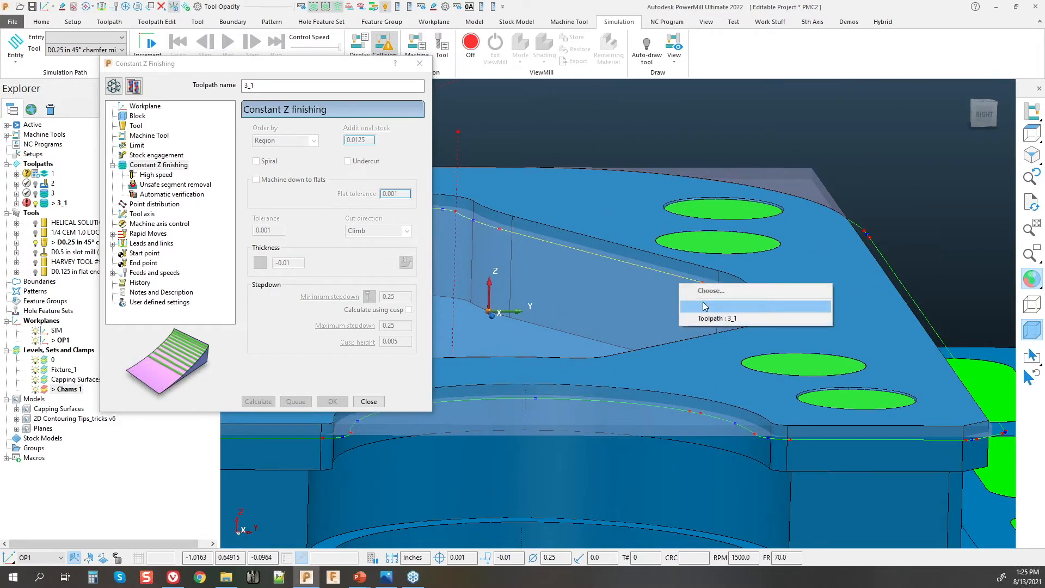
left_click(708, 318)
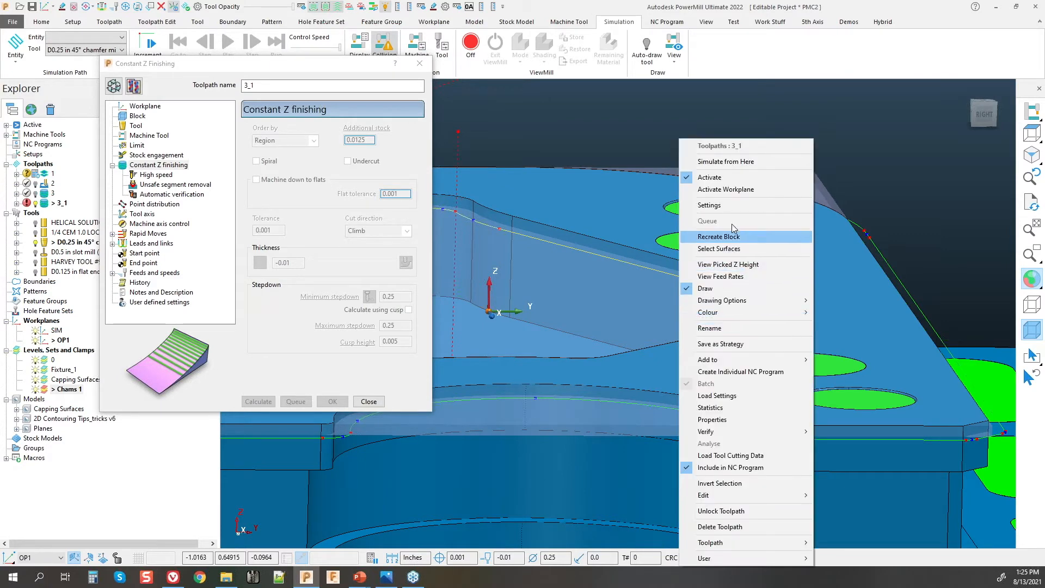
left_click(727, 161)
scroll(639, 252, "up", 6)
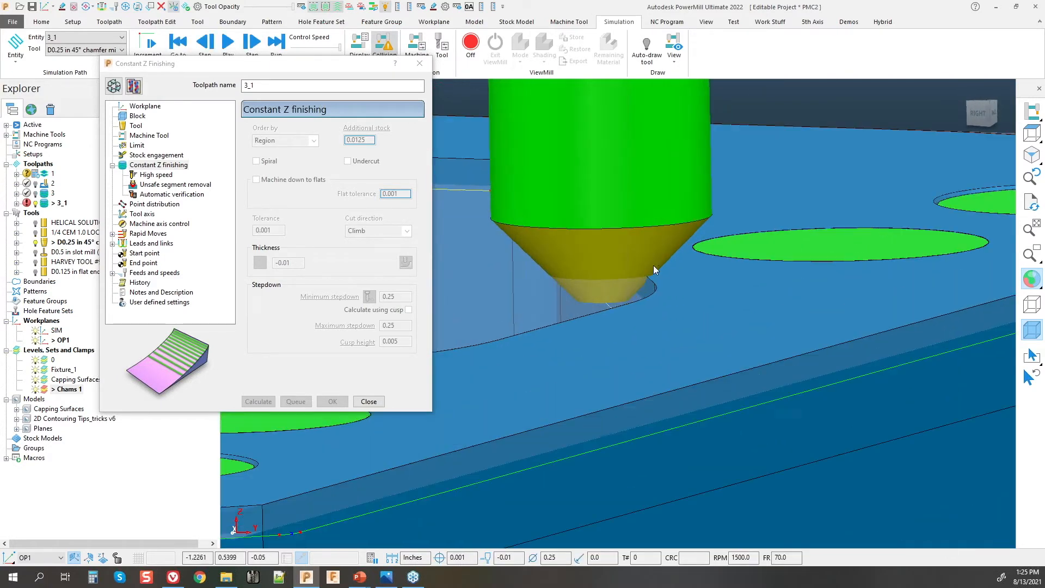
scroll(655, 274, "up", 2)
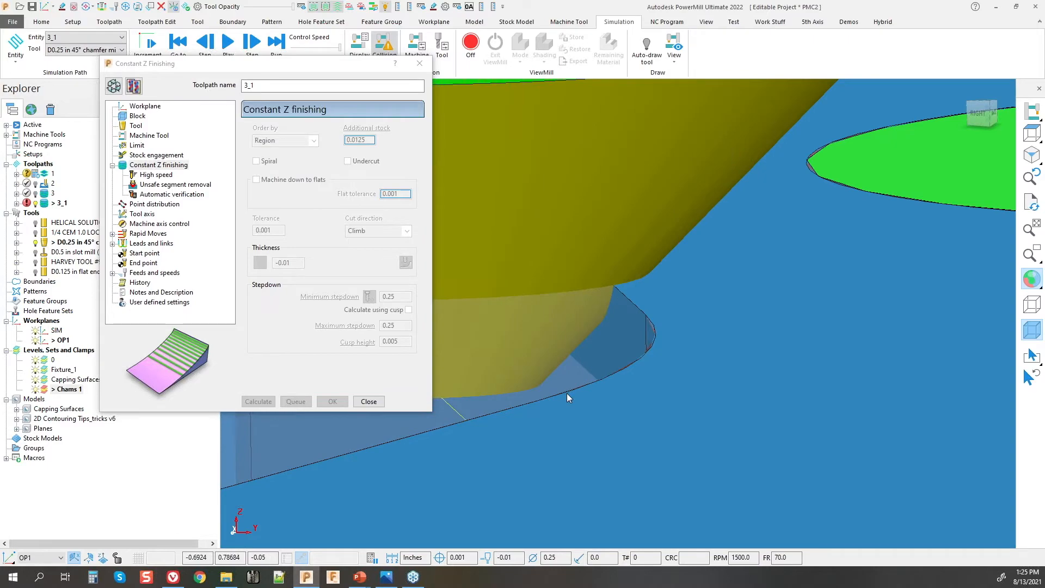
Step: Examine toolpath 3_1's passes around the pocket and the raised plate's outer edges, and close its strategy settings
scroll(567, 393, "down", 8)
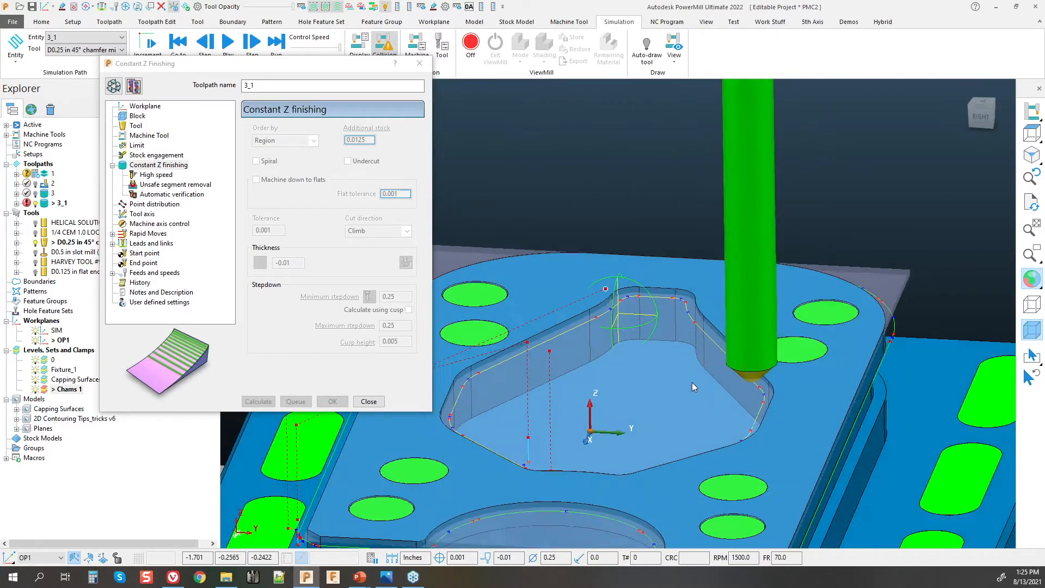
scroll(692, 382, "down", 10)
scroll(596, 351, "up", 5)
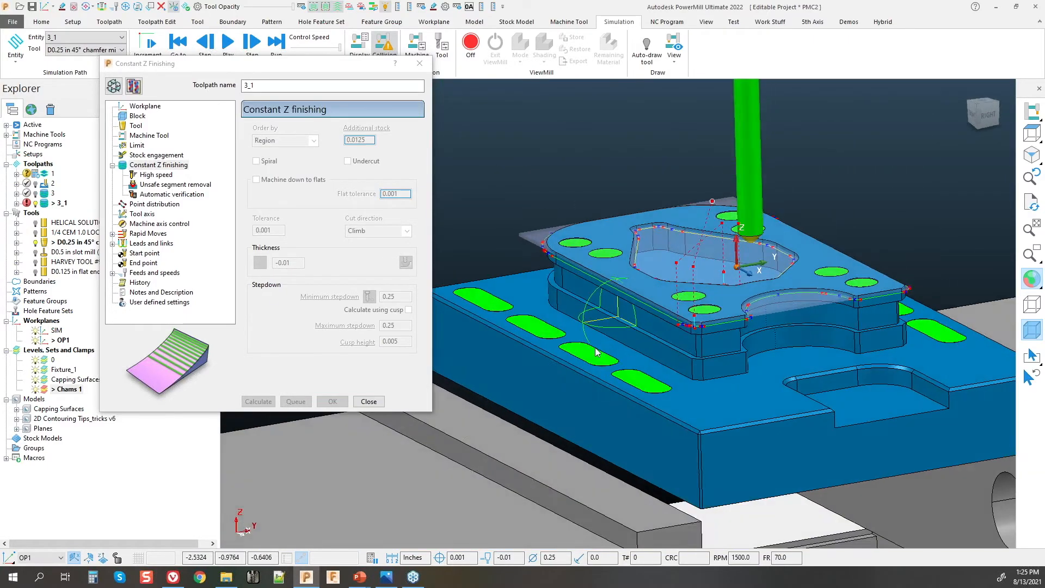
scroll(597, 351, "down", 1)
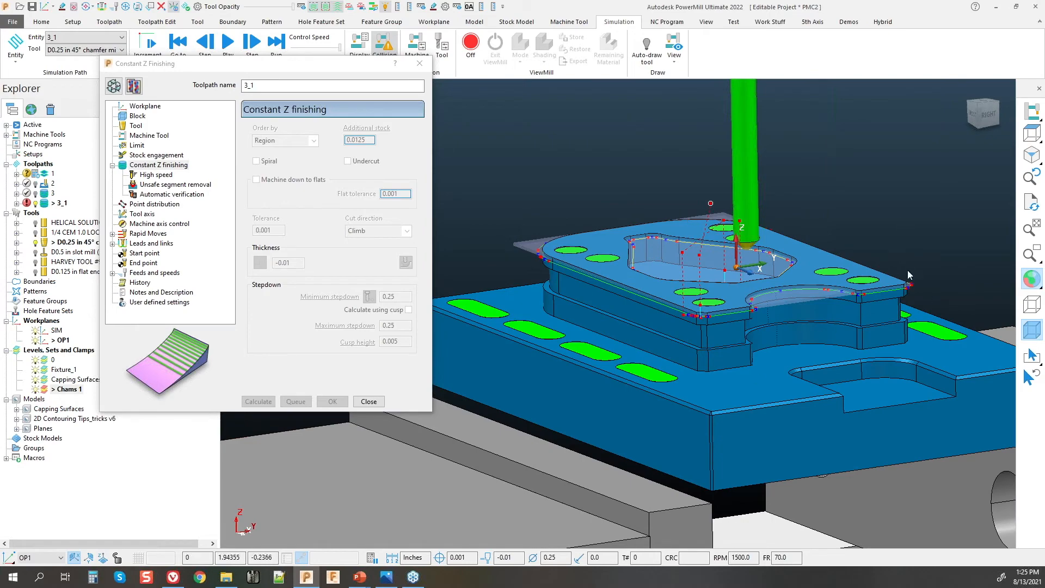
scroll(786, 282, "up", 6)
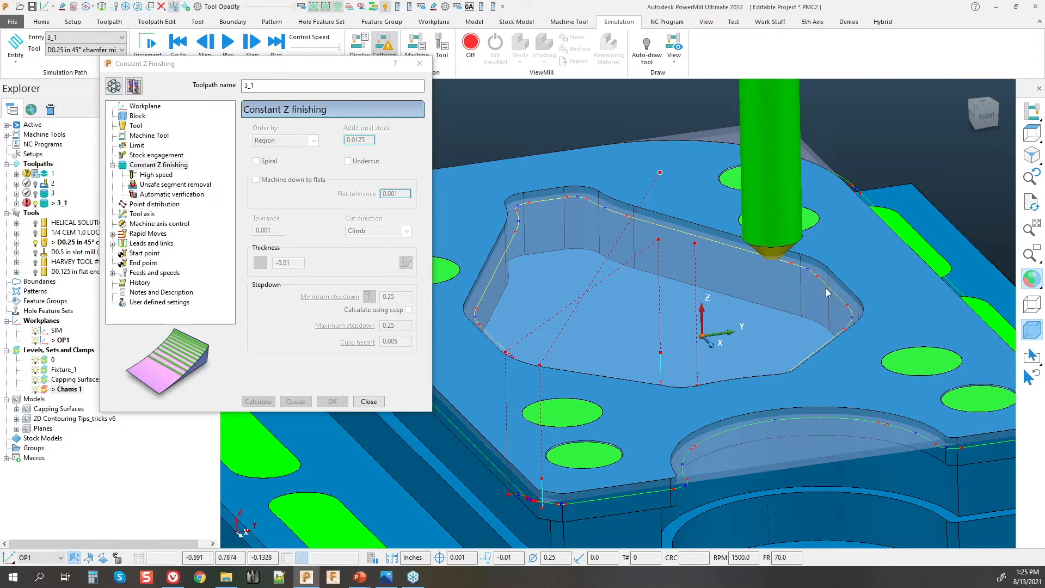
scroll(732, 311, "down", 5)
middle_click_drag(732, 310, 664, 294)
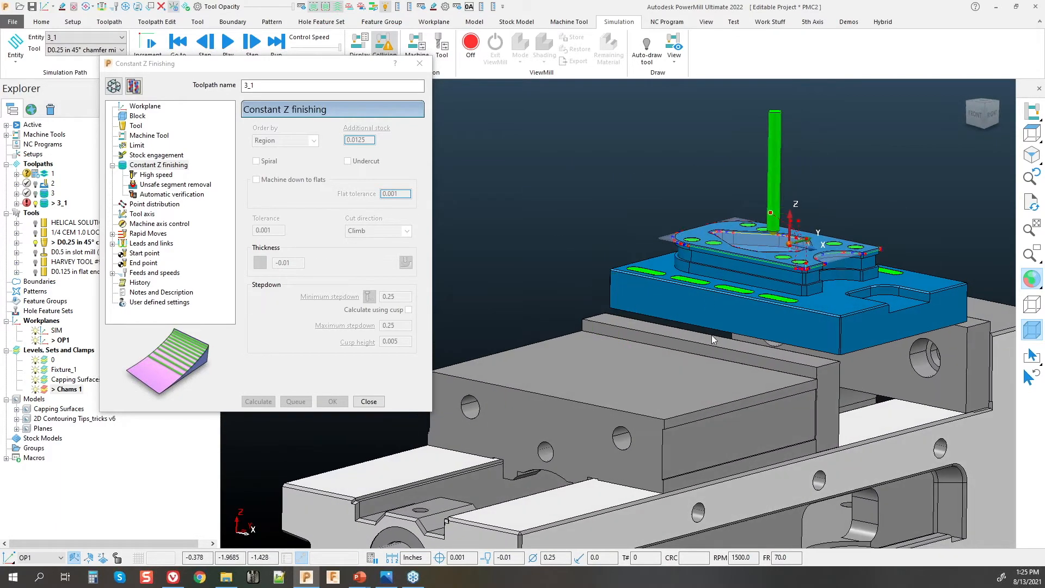
left_click(369, 401)
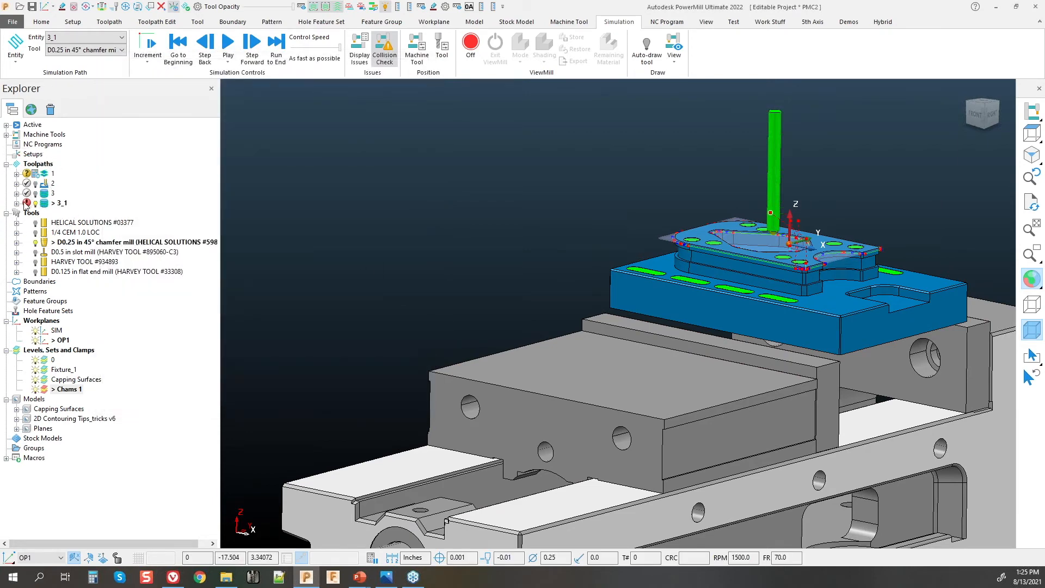
Step: Open the verification settings for toolpath 3_1 to review the collision check options, and close them without applying
scroll(779, 242, "up", 4)
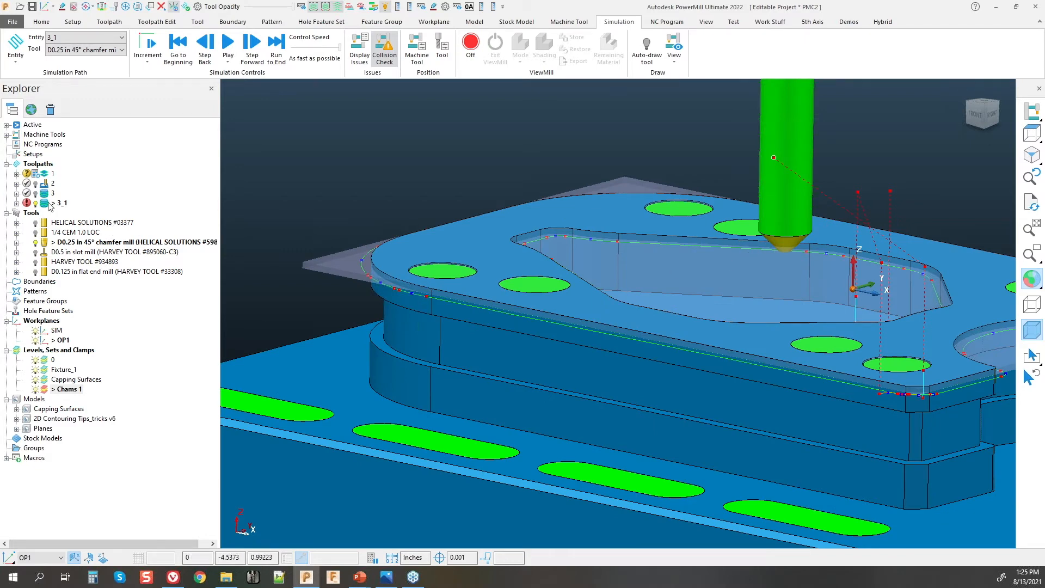
right_click(50, 204)
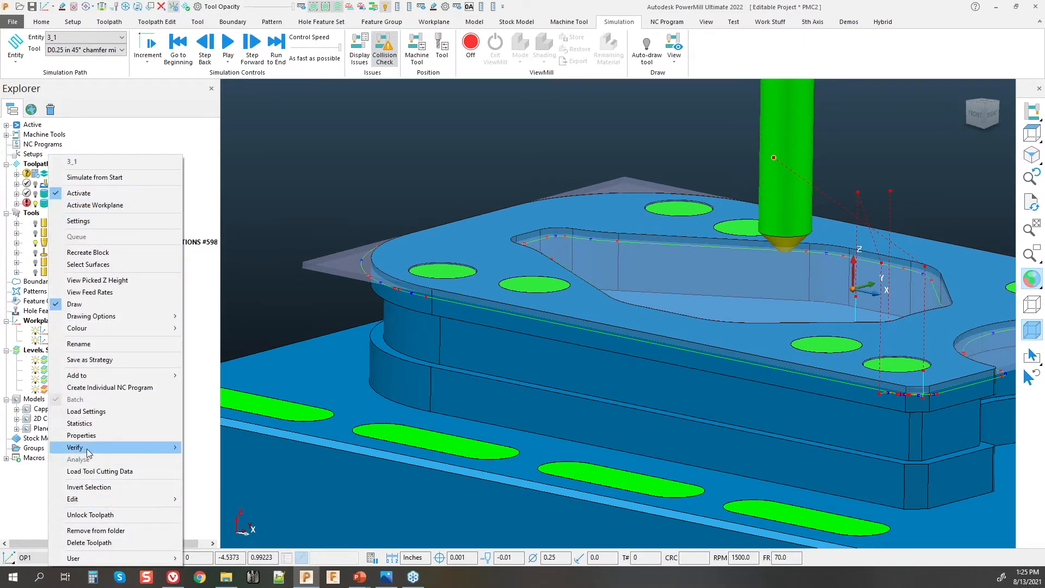
mouse_move(87, 452)
left_click(206, 445)
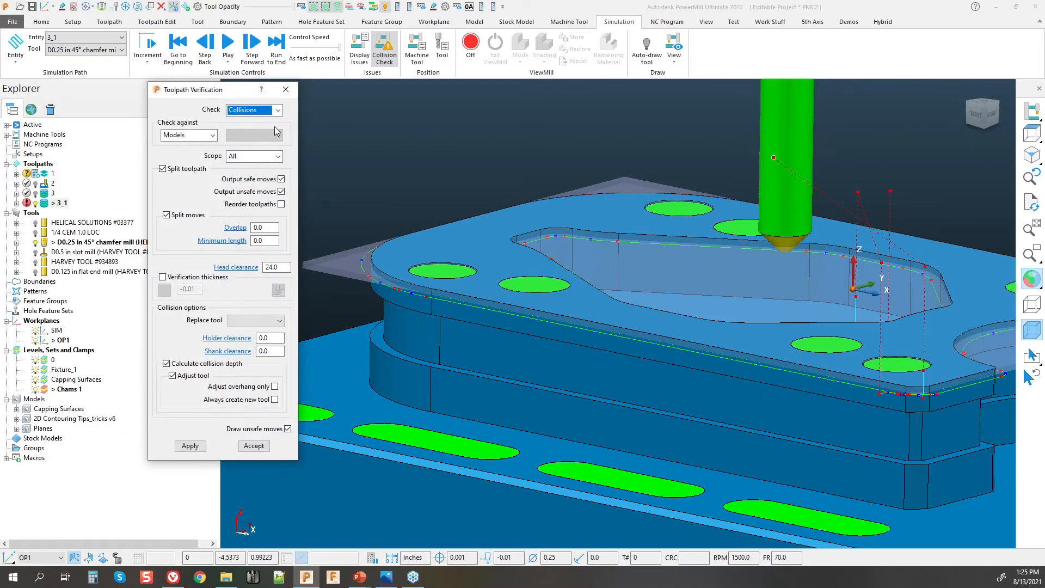
left_click_drag(207, 93, 283, 107)
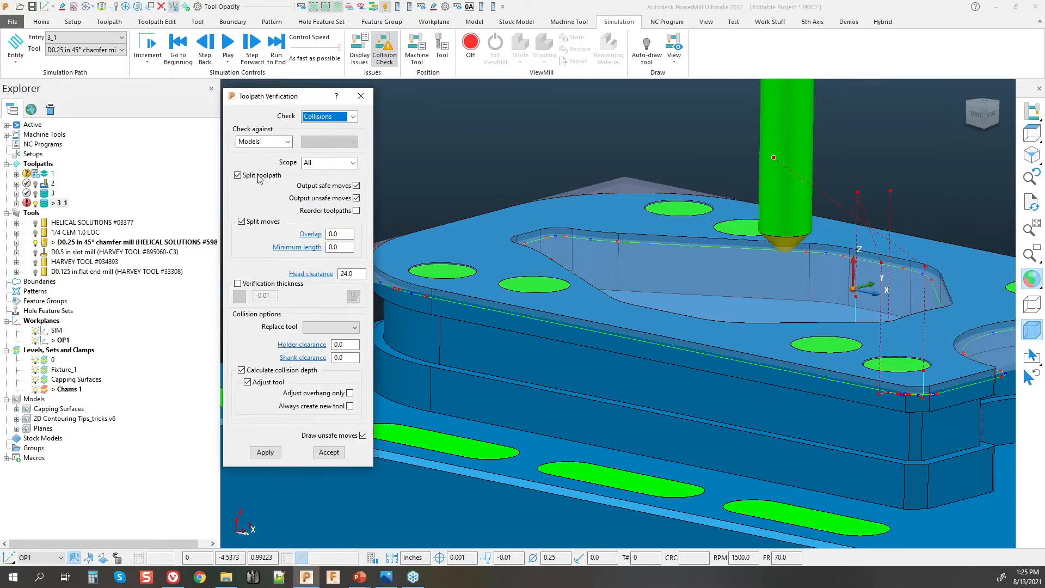
left_click(361, 96)
scroll(506, 267, "down", 5)
scroll(506, 266, "up", 3)
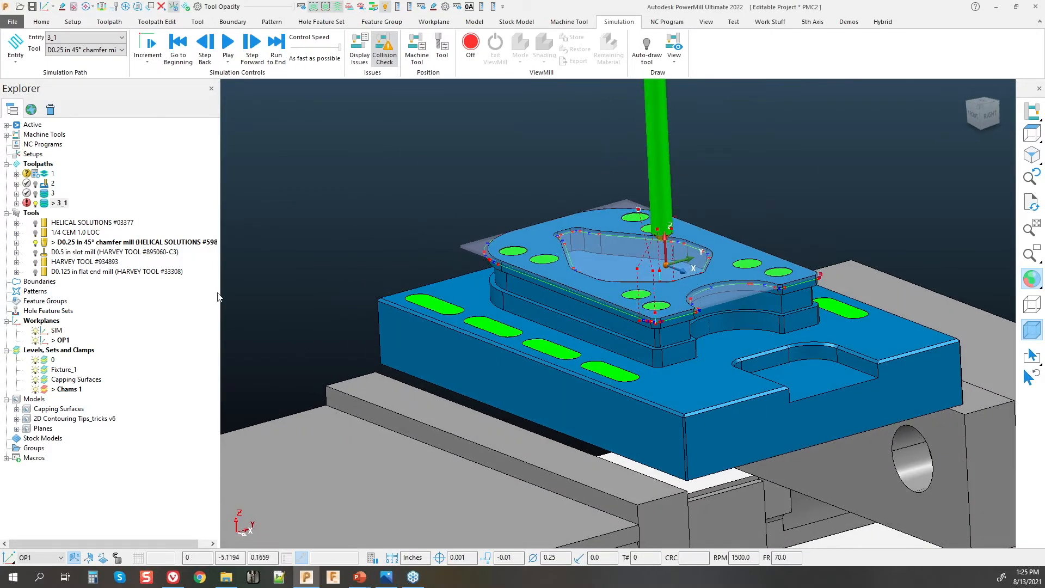
mouse_move(26, 211)
scroll(567, 357, "up", 5)
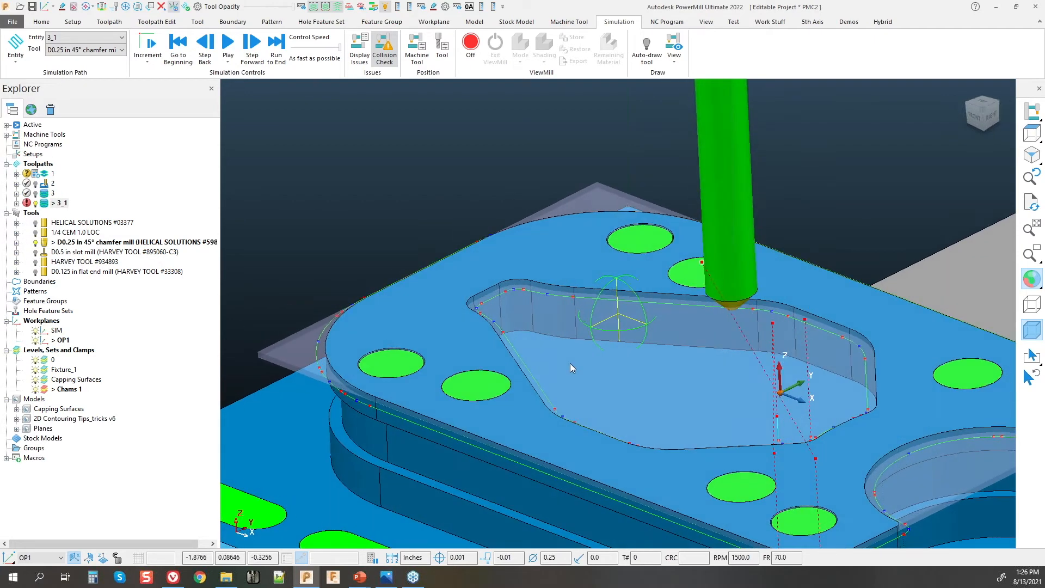
scroll(472, 345, "down", 3)
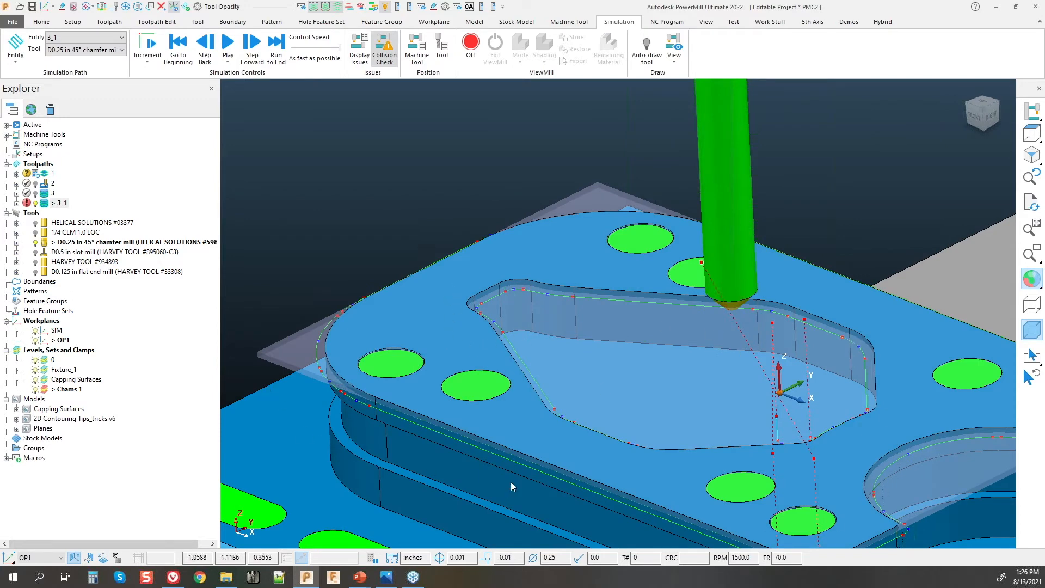
scroll(493, 274, "down", 2)
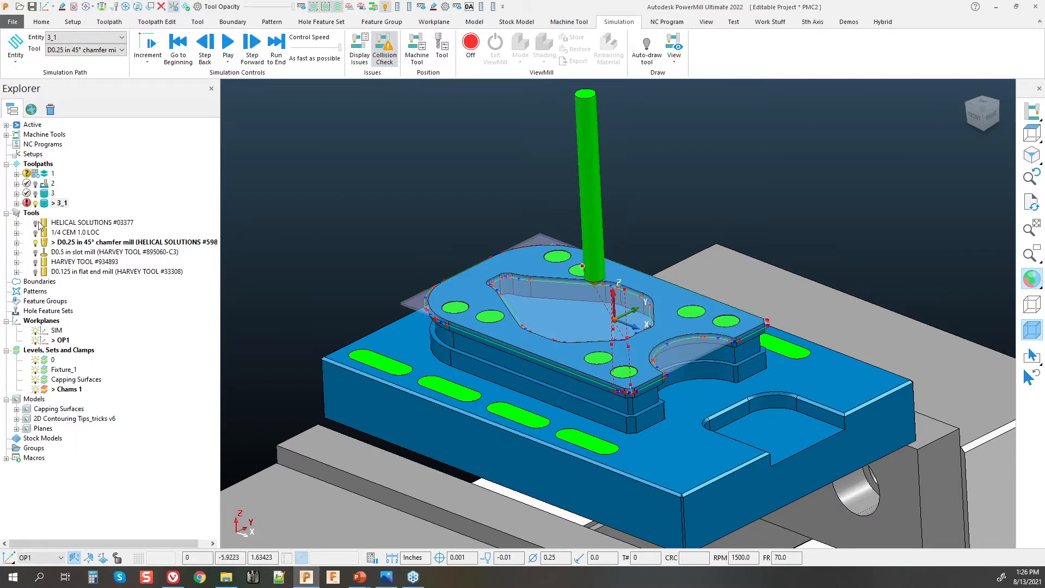
Step: Create a new toolpath with the 2D Curve Profile strategy from the curve machining category
left_click(42, 21)
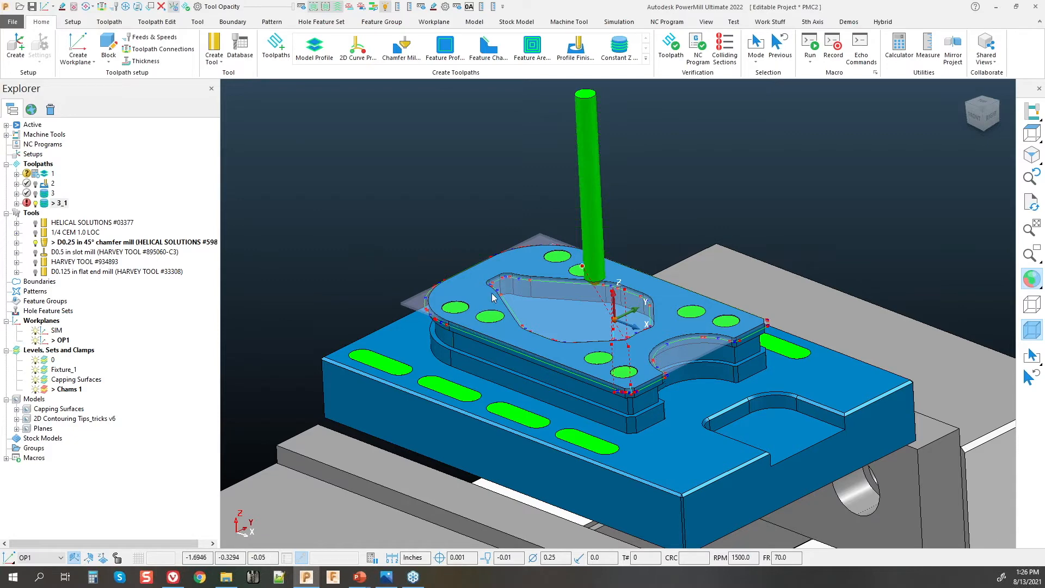
middle_click_drag(368, 235, 374, 214)
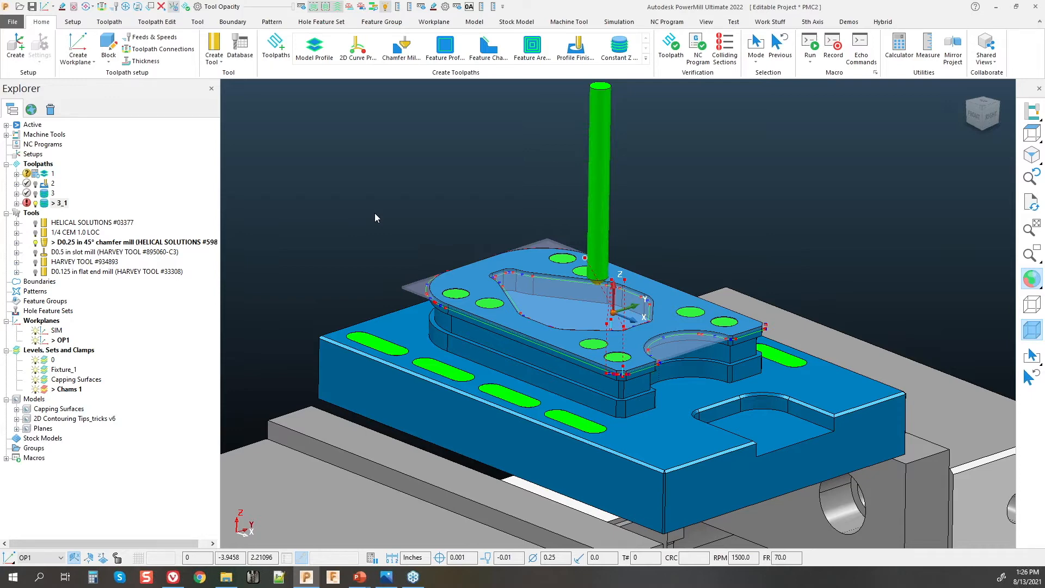
left_click(276, 46)
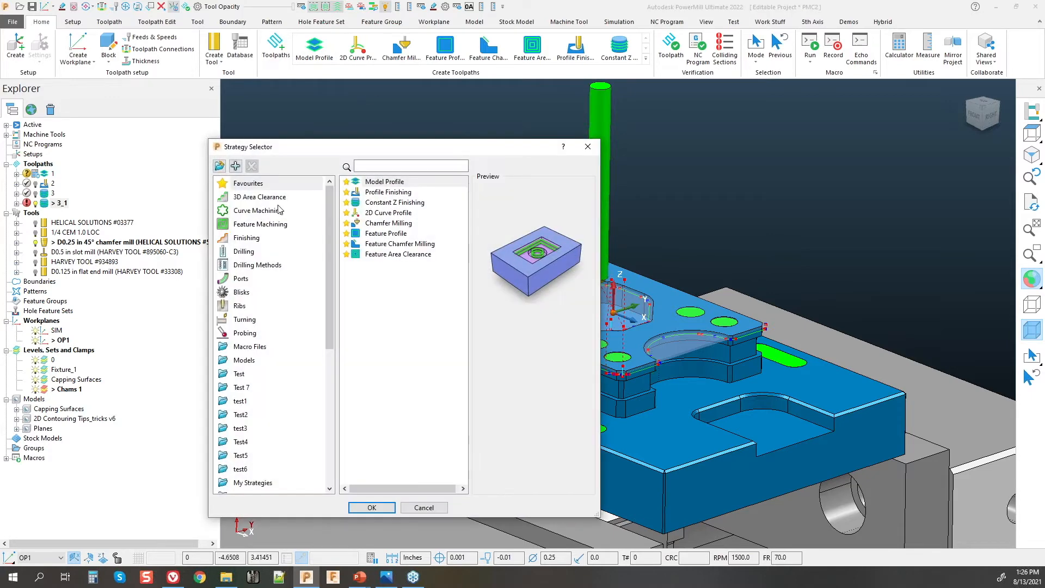
left_click(277, 210)
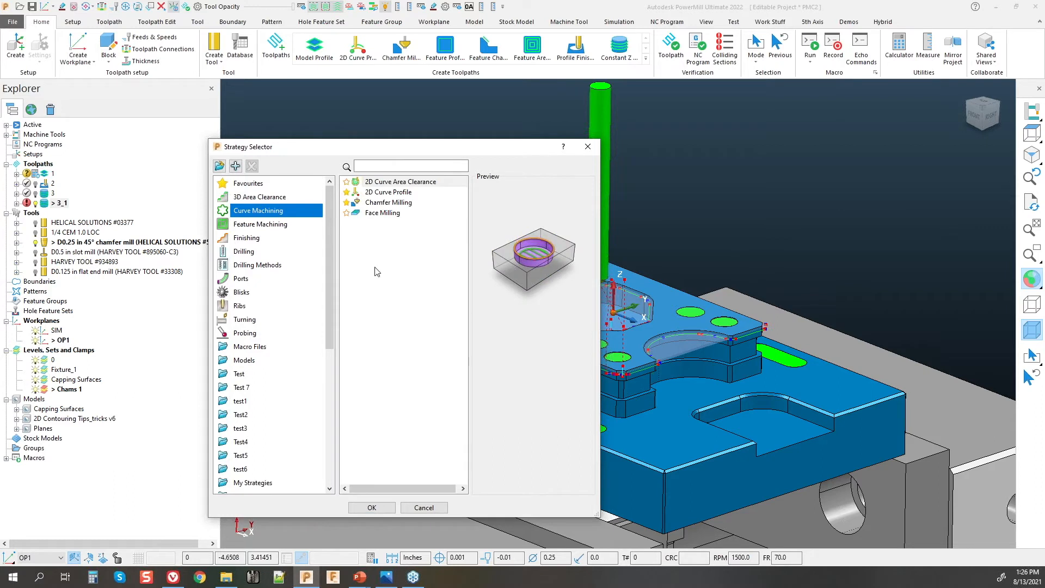
left_click(393, 192)
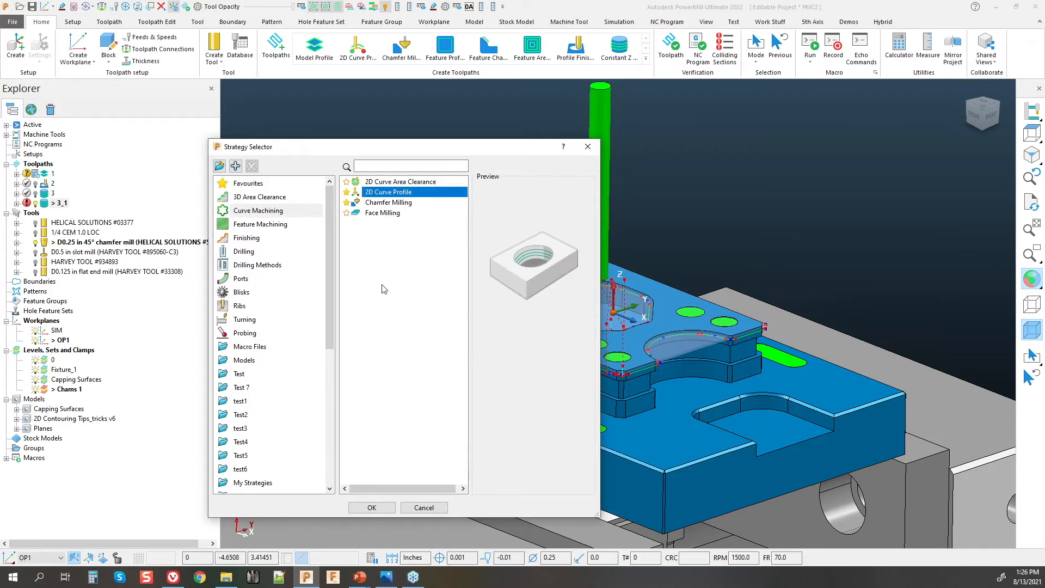
left_click(413, 182)
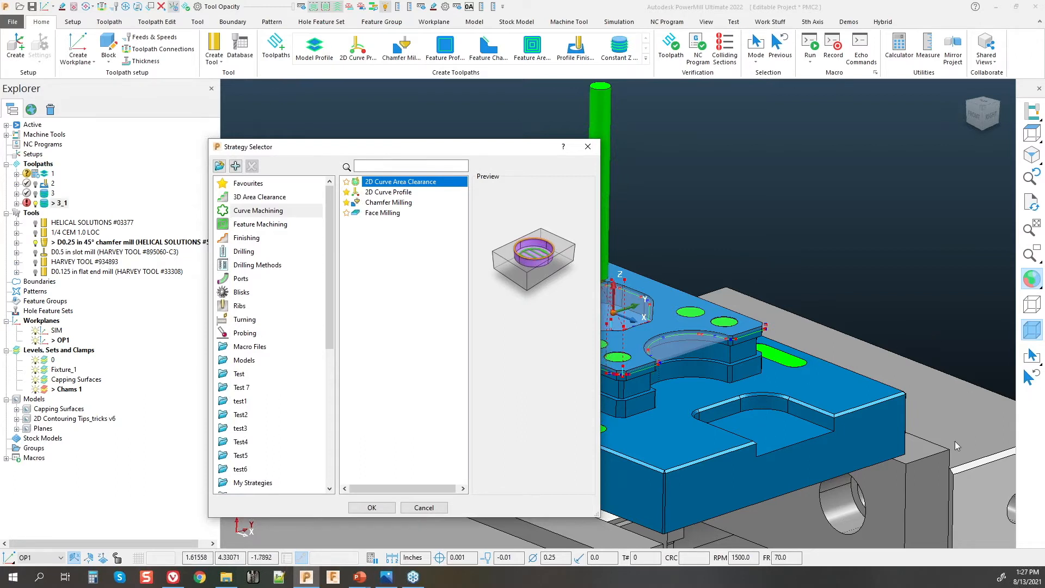
left_click(403, 202)
left_click(400, 192)
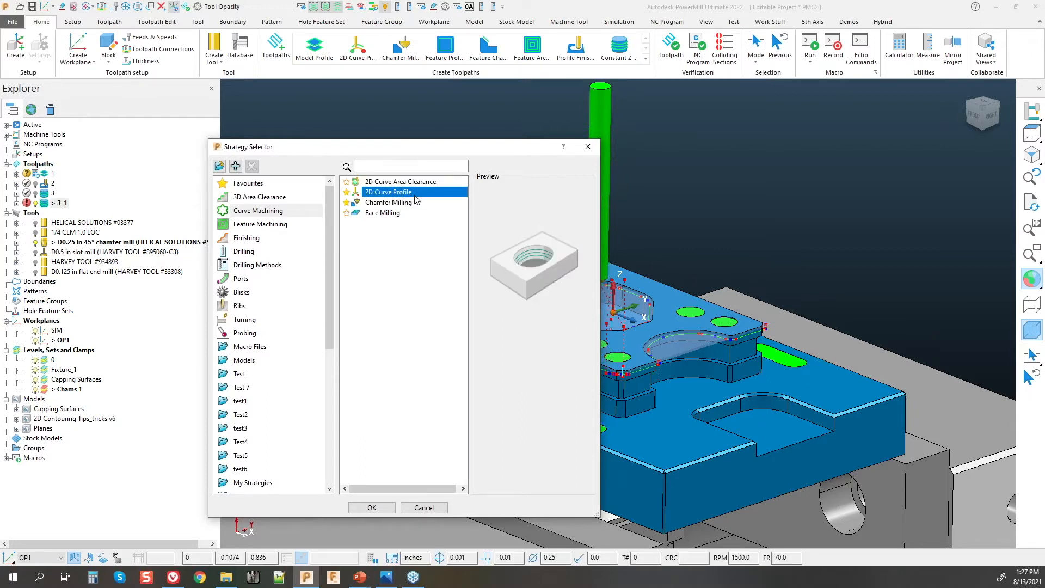
double_click(374, 195)
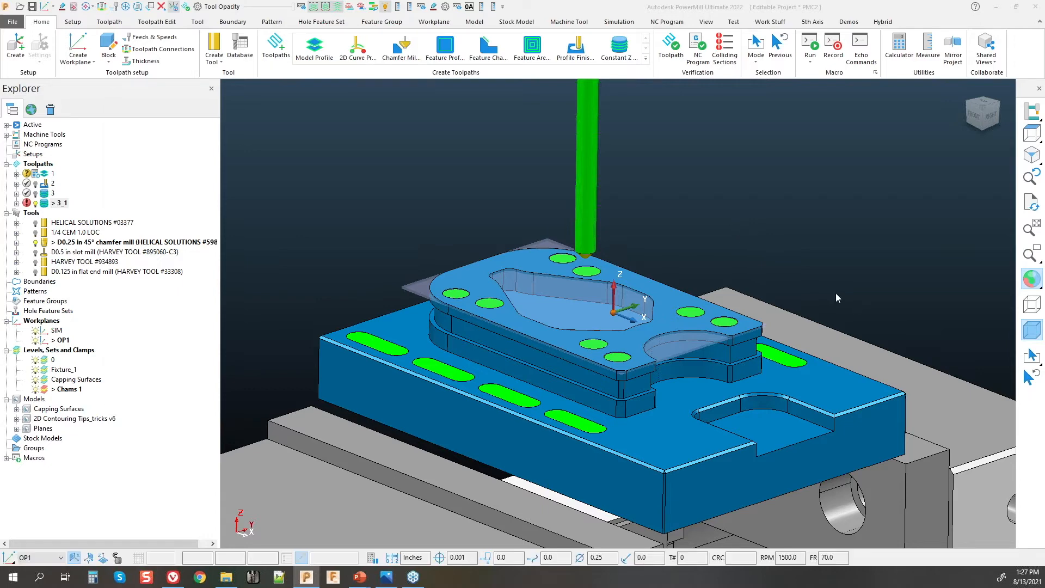
Step: Toggle the curves definition type in the new curve profile toolpath's settings
left_click_drag(235, 69, 330, 105)
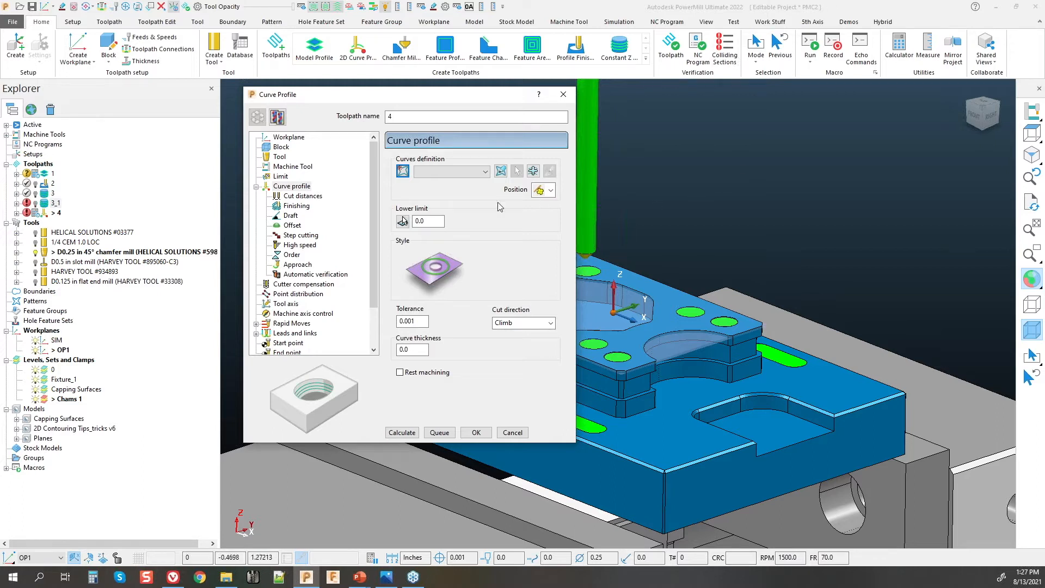
left_click_drag(413, 93, 363, 69)
left_click(353, 148)
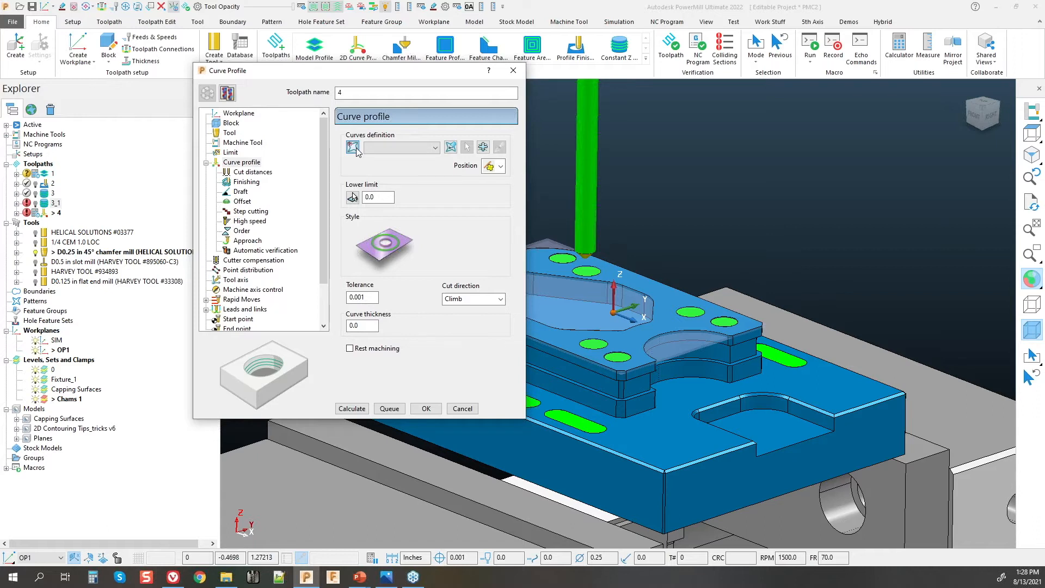
left_click(354, 148)
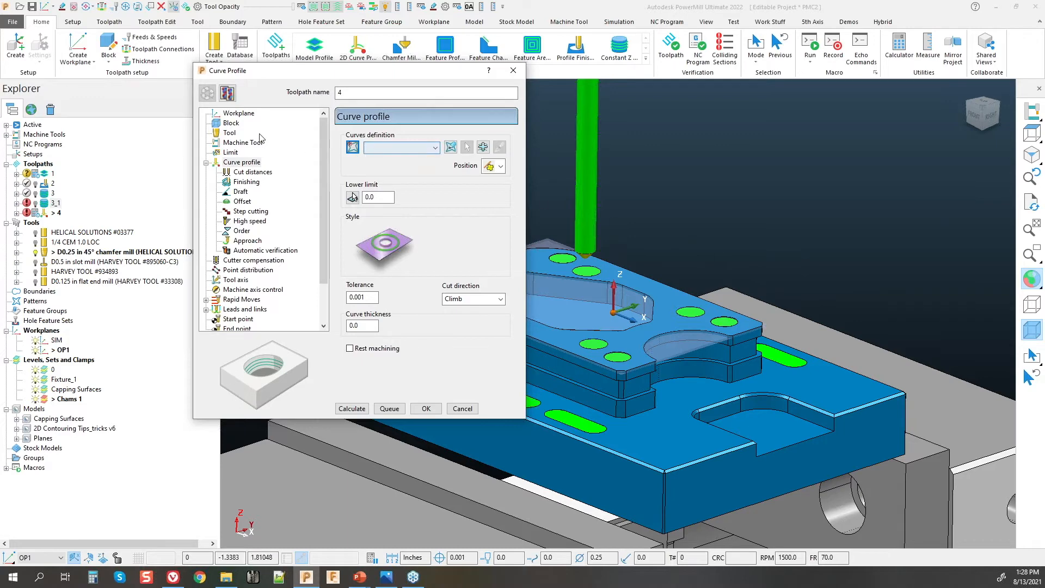
Step: Assign the 1/4 CEM 1.0 LOC end mill to toolpath 4
left_click(231, 133)
left_click(452, 138)
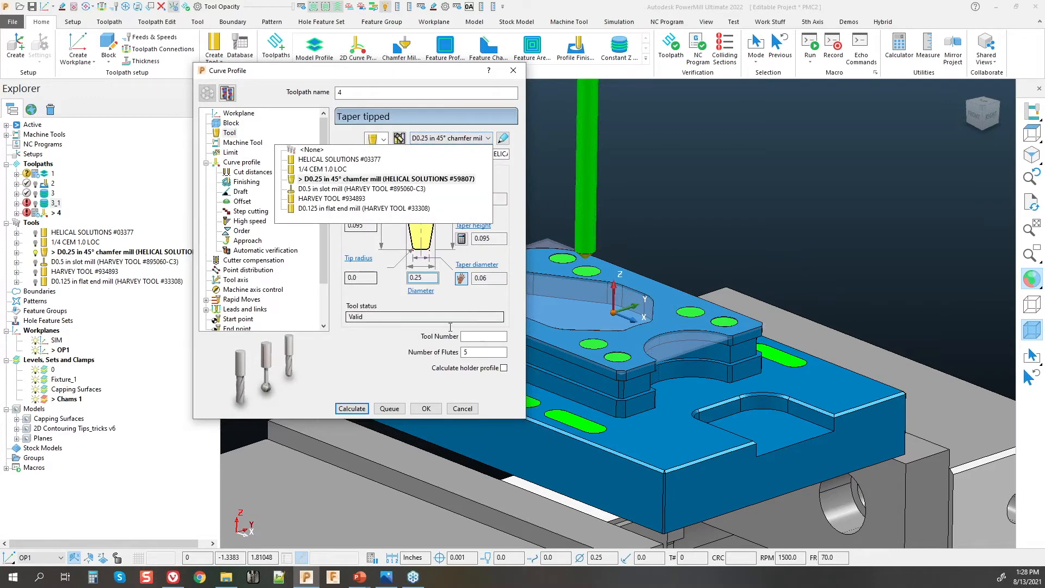
left_click(316, 170)
scroll(736, 289, "down", 2)
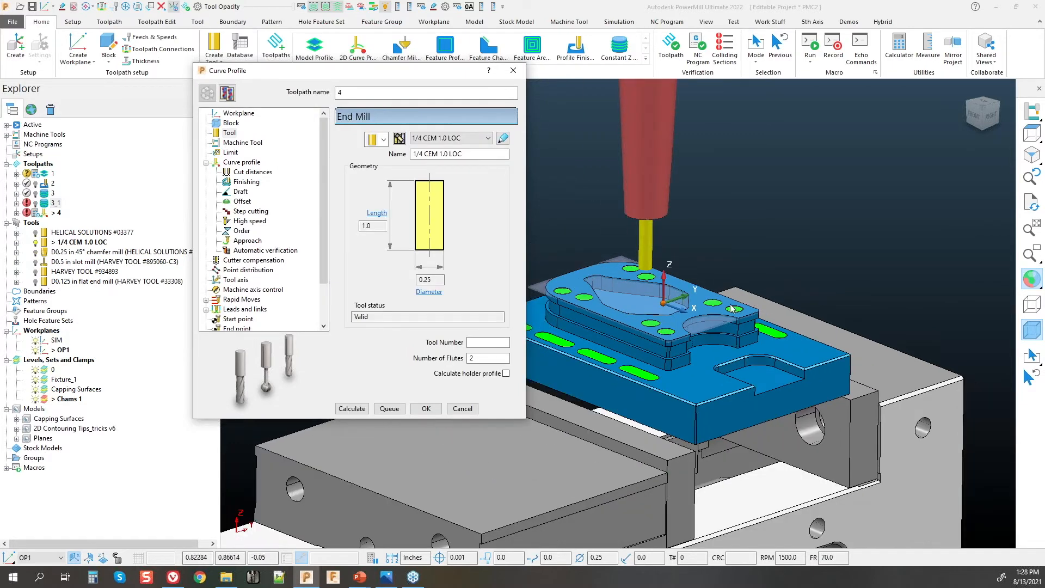
scroll(692, 323, "up", 3)
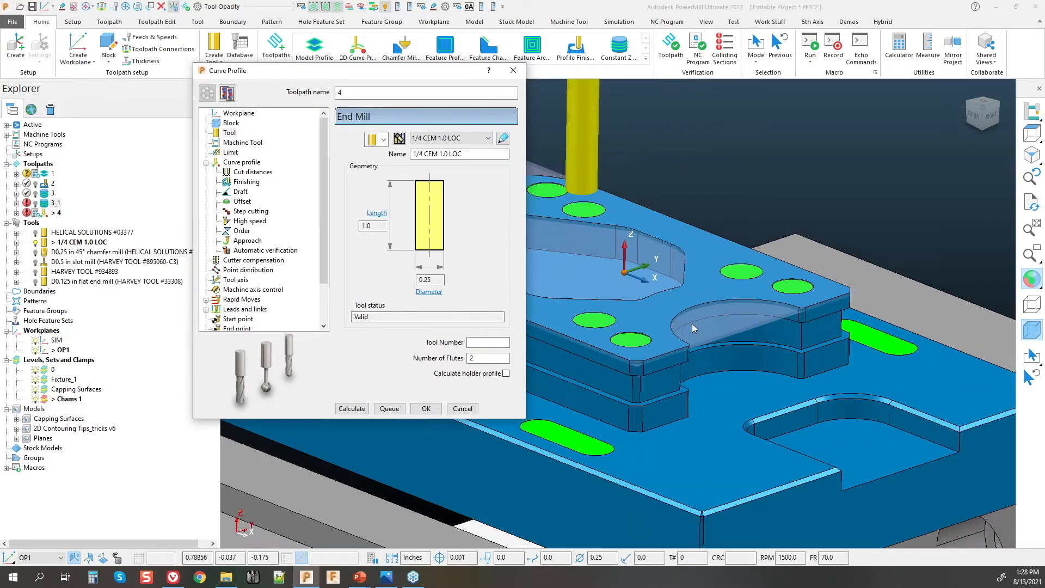
scroll(695, 324, "down", 2)
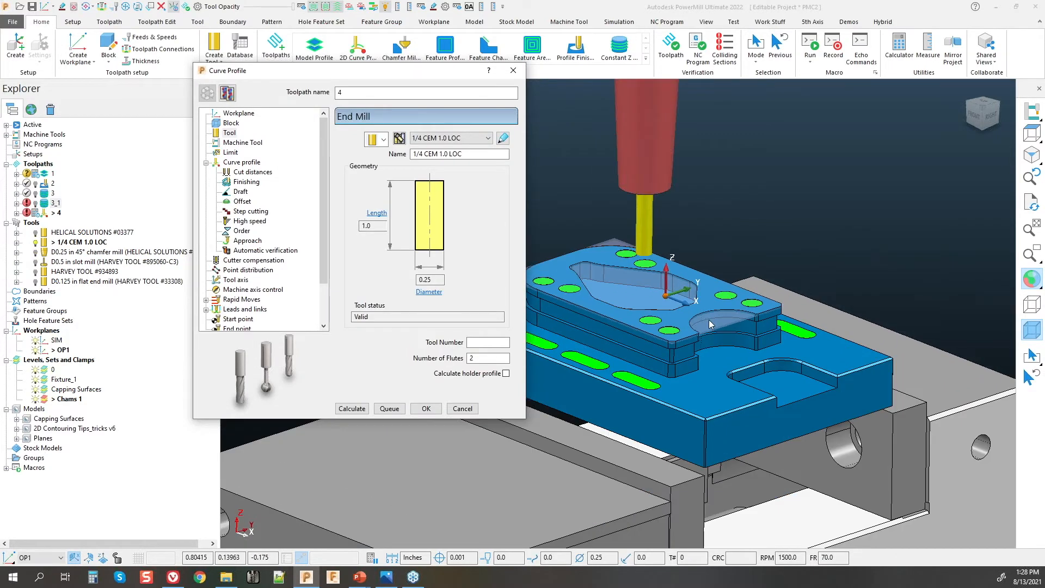
Step: Select the part surfaces on level 0, fit the block around the whole part, and clear the selection
right_click(31, 422)
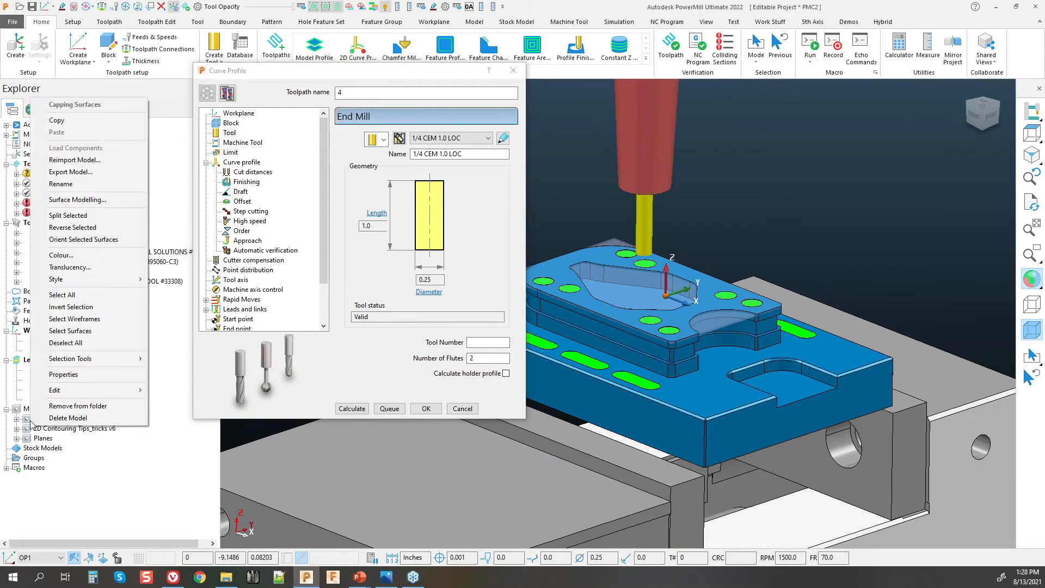
left_click(142, 440)
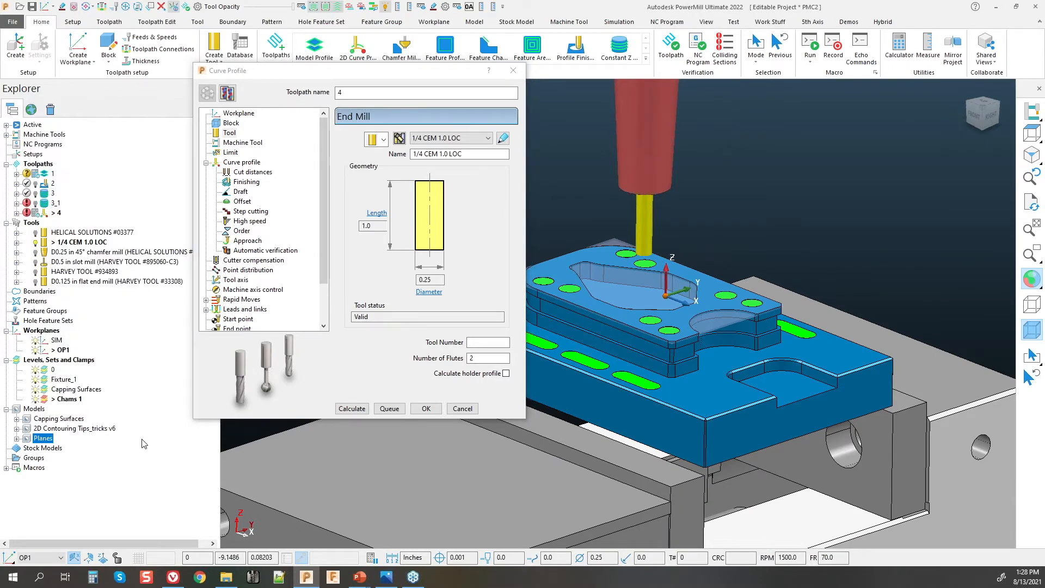
right_click(53, 372)
left_click(98, 253)
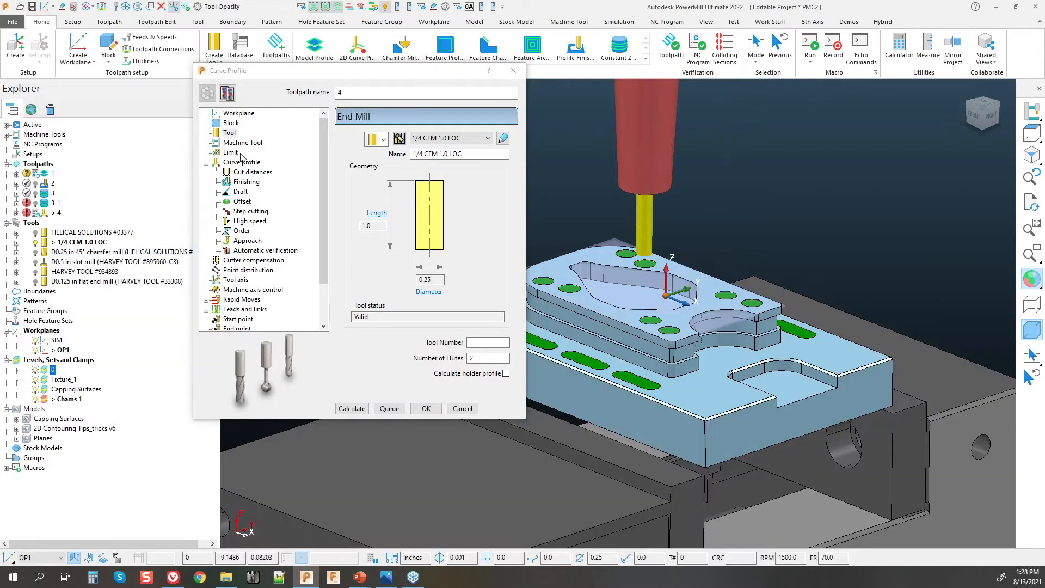
middle_click_drag(773, 238, 775, 207)
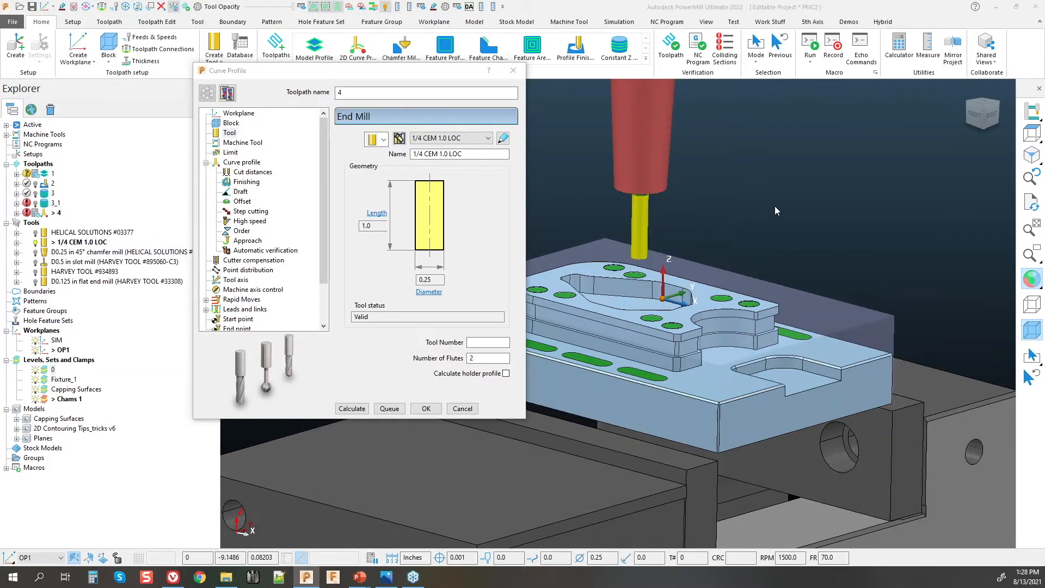
left_click(750, 224)
scroll(614, 321, "up", 3)
middle_click_drag(620, 318, 600, 351)
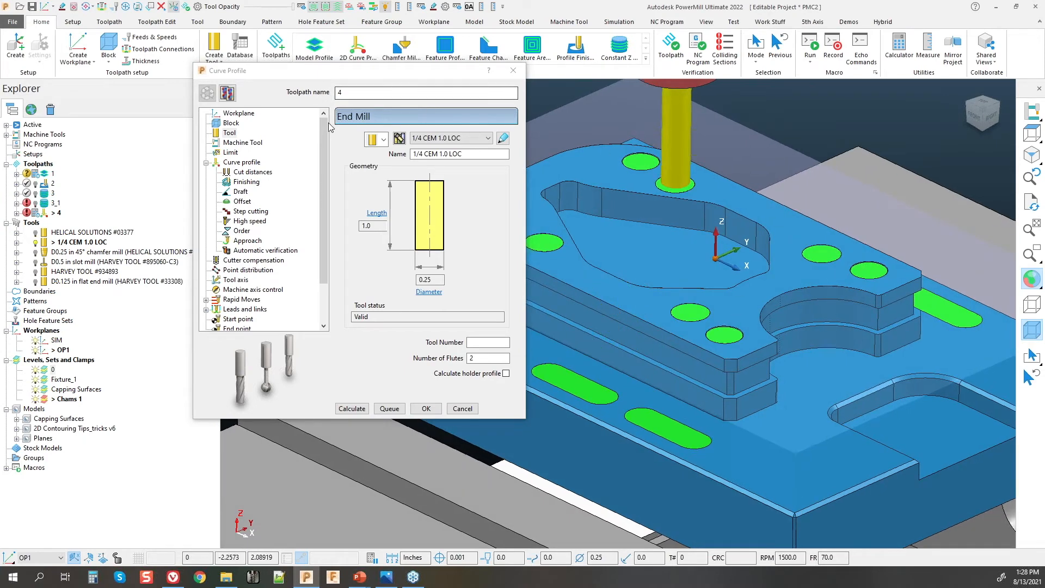
Step: Open the curve editor from the curves definition and collect the edge curves of the base plate's top face
left_click(232, 163)
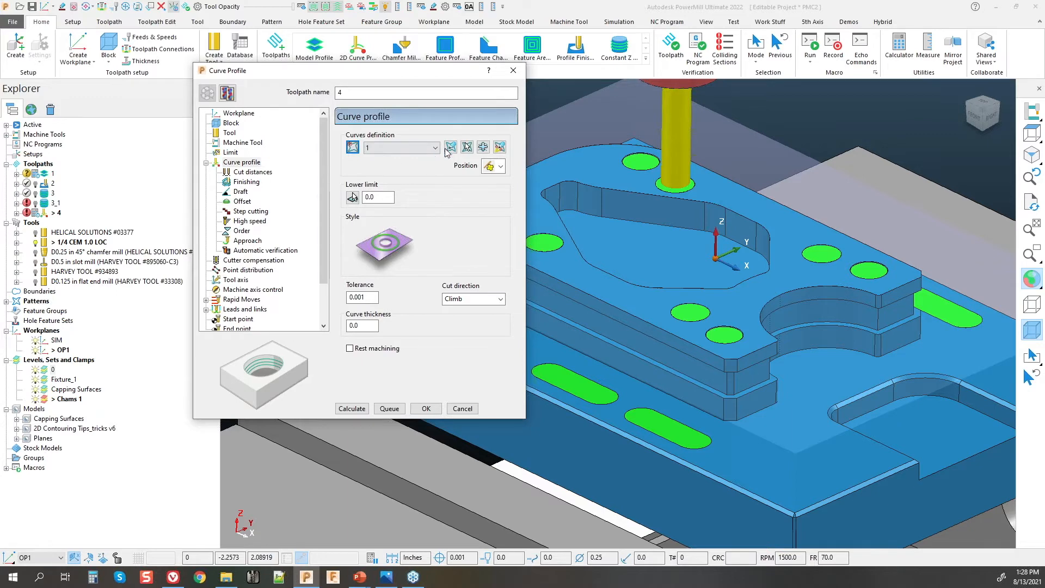
left_click(451, 147)
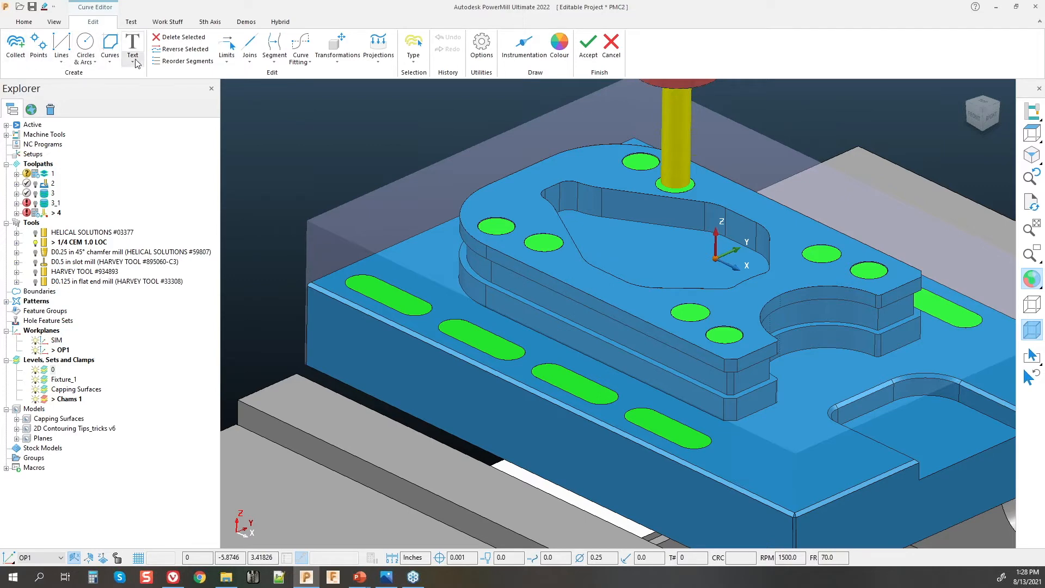
left_click(15, 47)
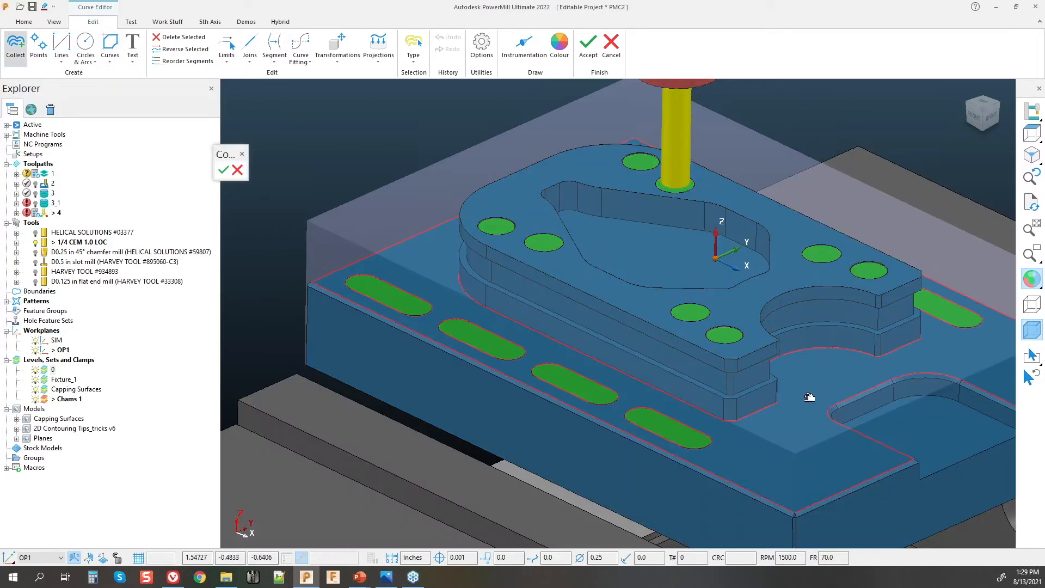
left_click(525, 362)
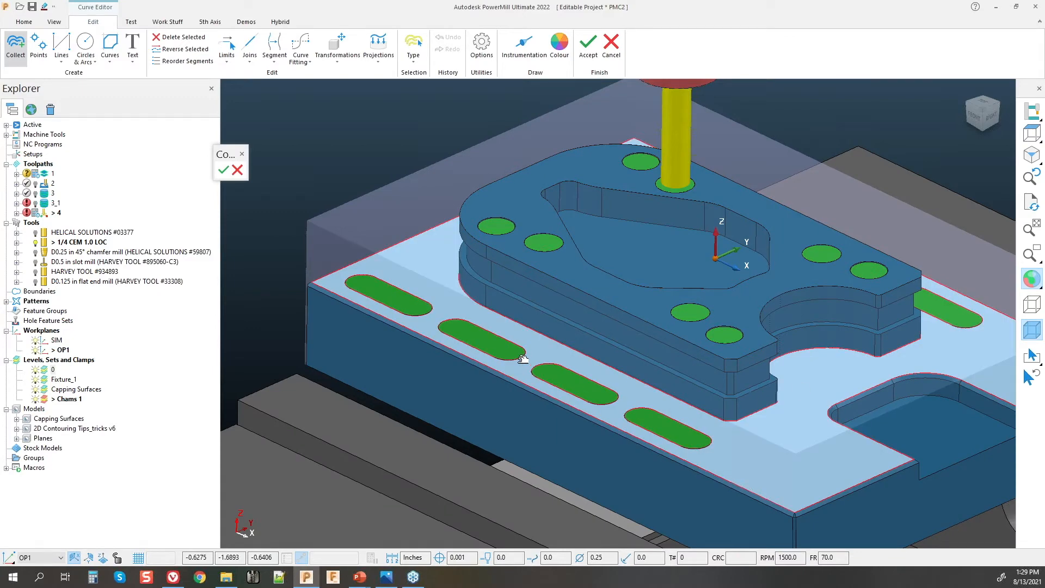
left_click(223, 170)
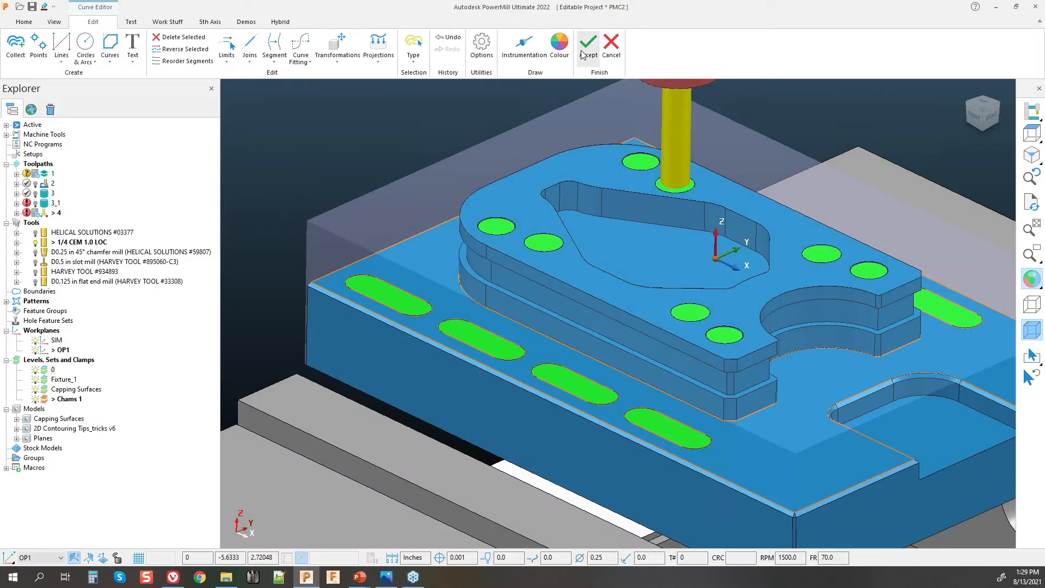
Step: Hide the block and shaded model, and delete the base plate's outer boundary curve
mouse_move(672, 238)
middle_mouse_down()
mouse_move(655, 294)
mouse_move(654, 244)
middle_mouse_up()
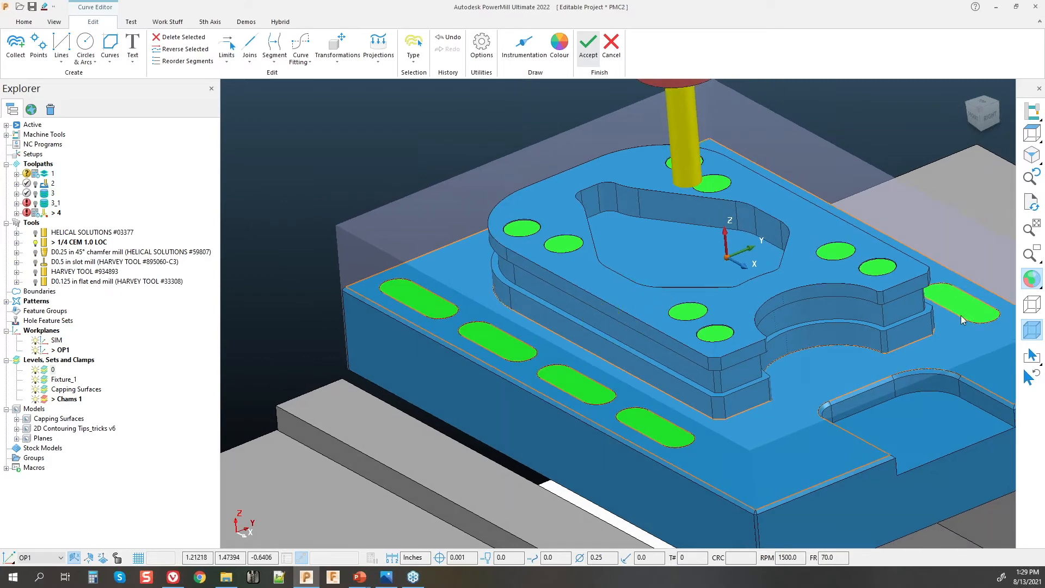
left_click(1034, 329)
left_click(1033, 279)
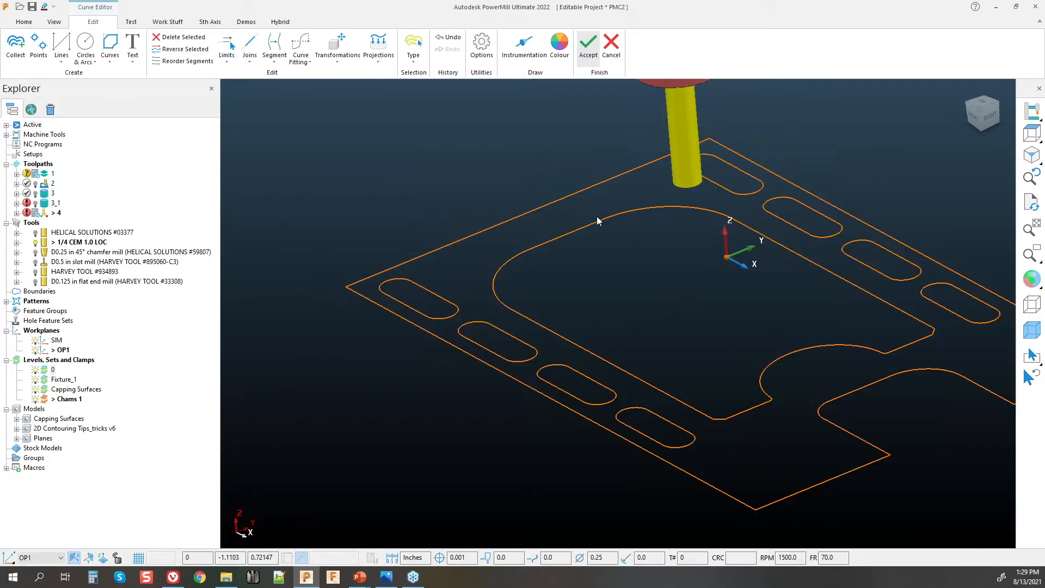
scroll(542, 204, "down", 2)
middle_click_drag(624, 316, 706, 354)
left_click_drag(817, 339, 793, 366)
key("Delete")
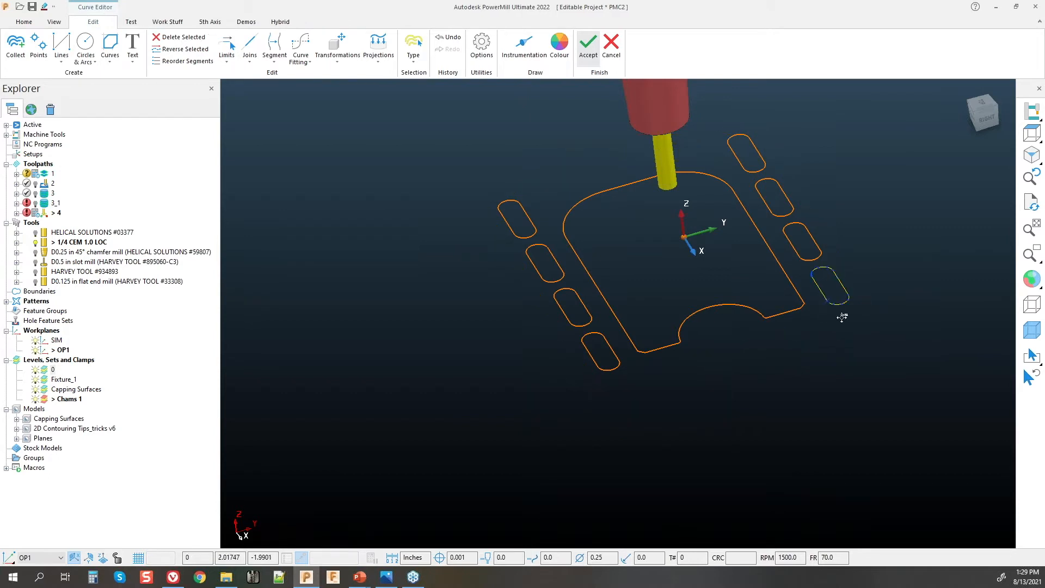
Step: Delete the eight slot curves on both sides, keeping only the raised plate's profile
left_click_drag(805, 248, 819, 261)
key("Delete")
left_click_drag(778, 205, 792, 218)
key("Delete")
left_click_drag(746, 164, 760, 175)
key("Delete")
left_click_drag(506, 215, 555, 312)
key("Delete")
left_click(594, 359)
key("Delete")
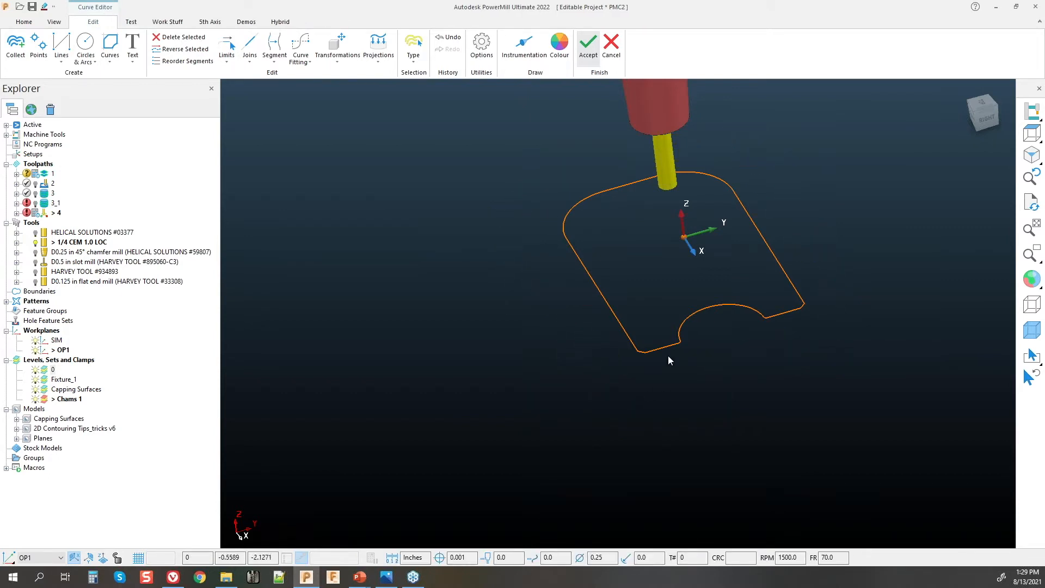
Step: Turn on curve instrumentation, examine the profile's points and start marker, and accept the edited curve
scroll(692, 277, "up", 3)
middle_click_drag(691, 277, 706, 277)
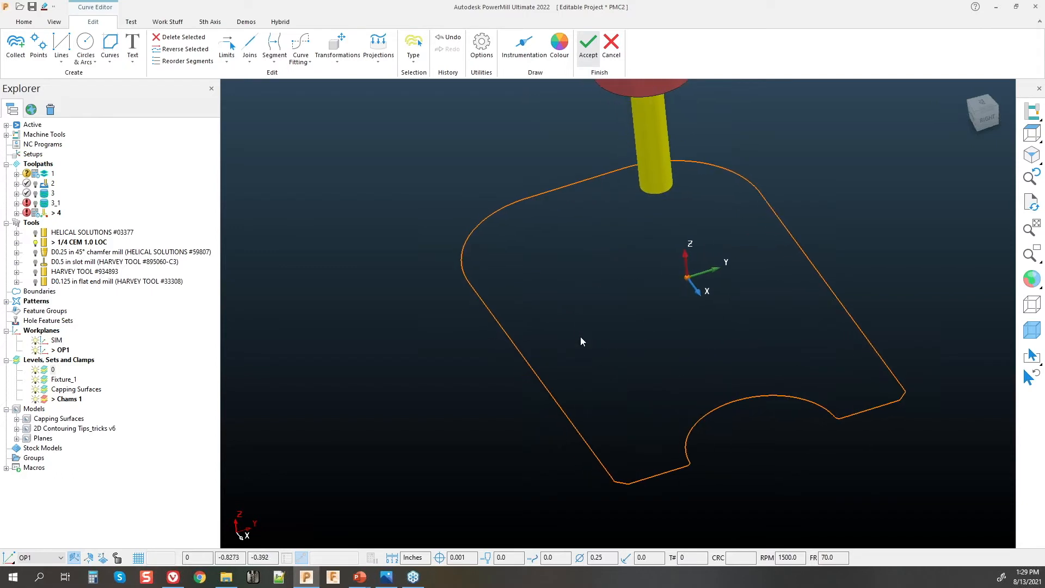
left_click(512, 63)
middle_click_drag(703, 322, 467, 371)
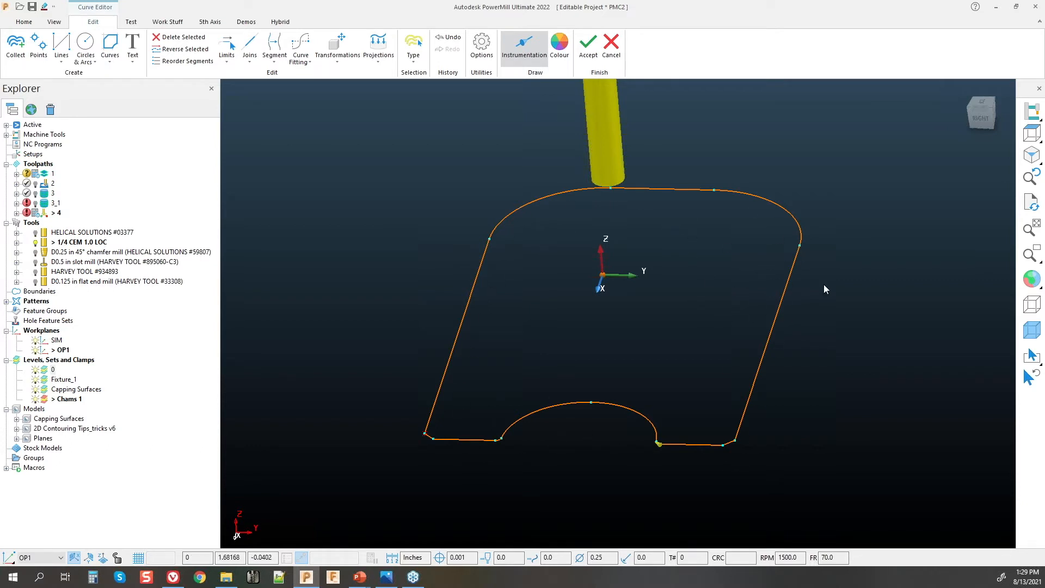
middle_click_drag(493, 300, 534, 297)
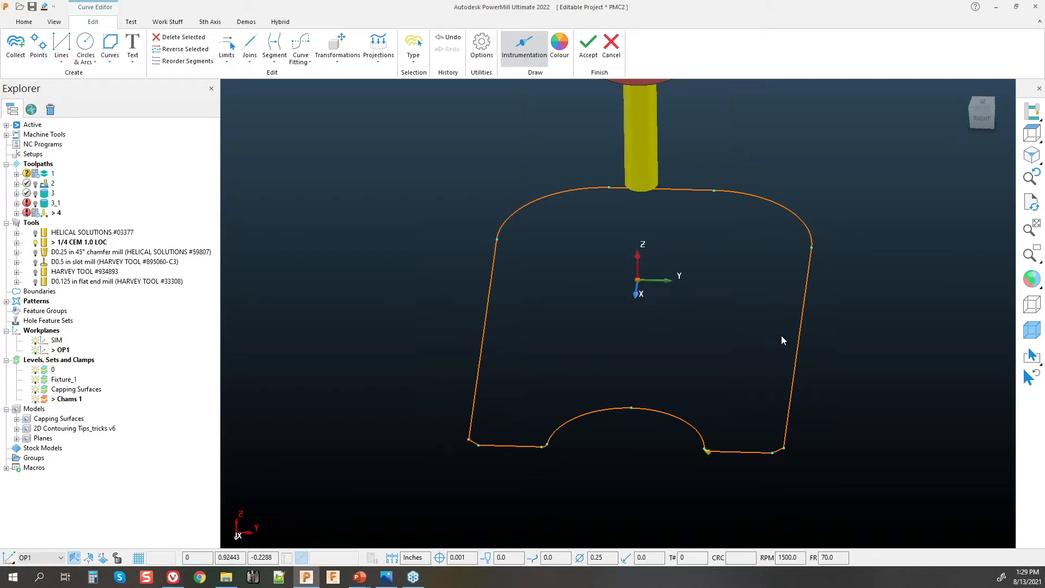
left_click(706, 458)
key("ctrl")
left_click(587, 57)
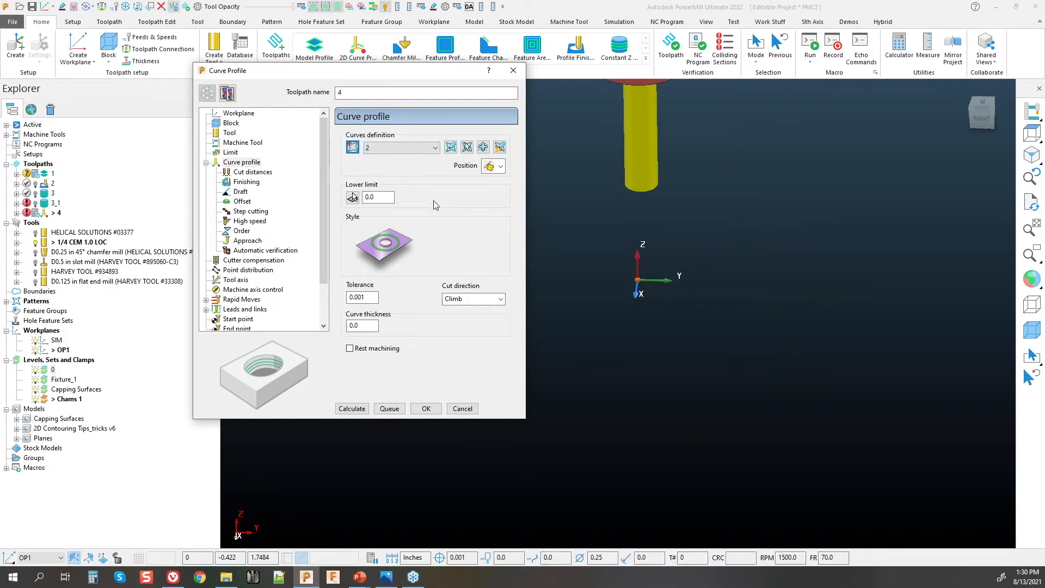
Step: Open curve 2 in the curve editor and restore the shaded model display
left_click(451, 147)
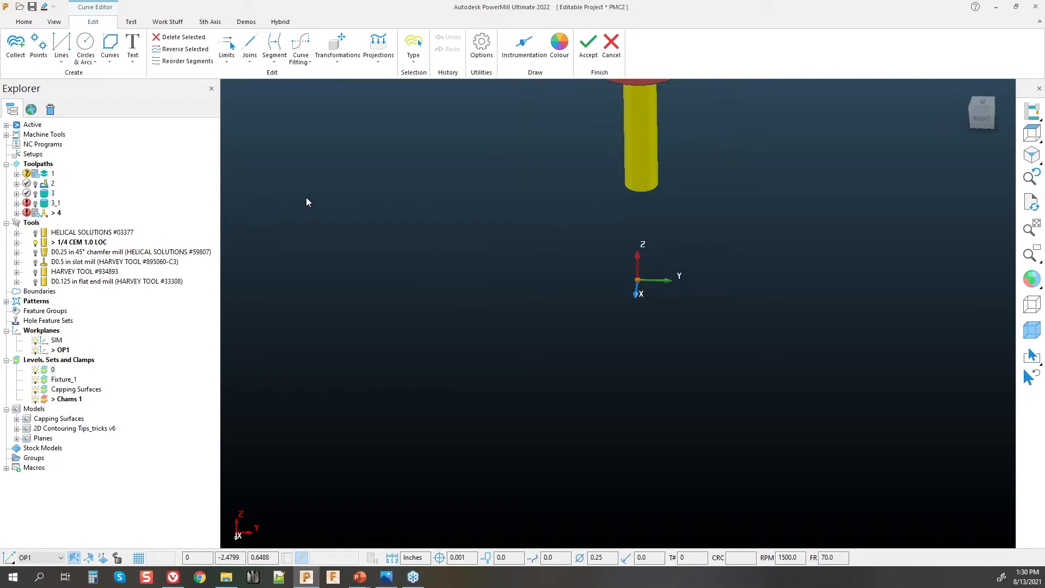
left_click(1032, 278)
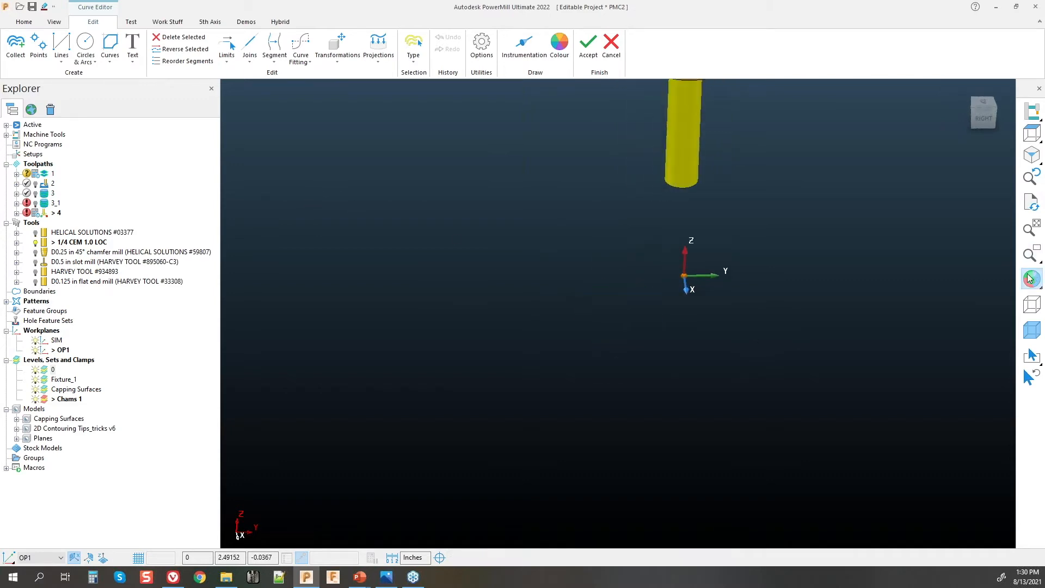
middle_click_drag(612, 393, 830, 375)
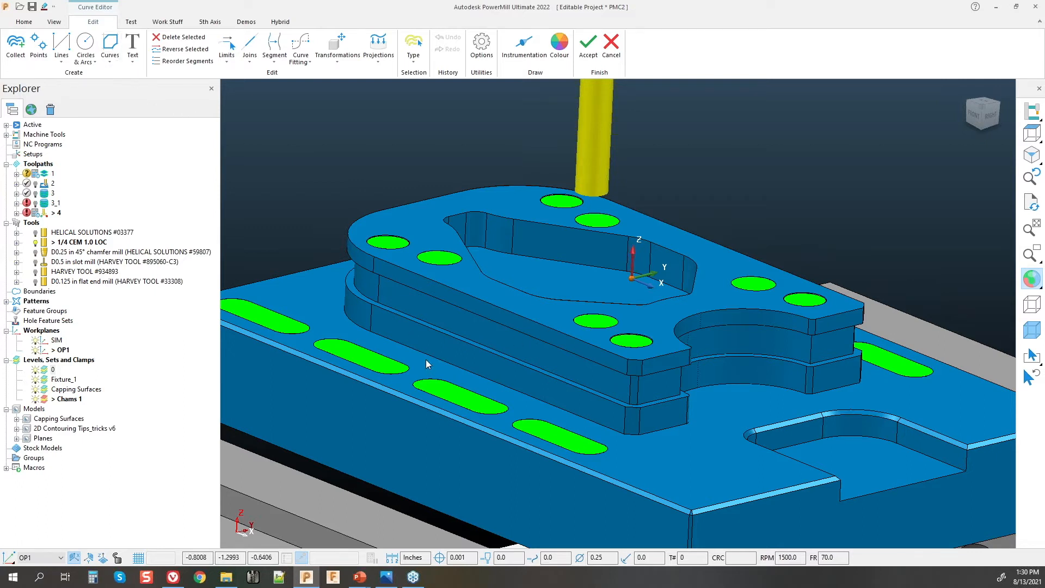
Step: Start a Planar Section curve through the part and set the principal working plane to horizontal XY
left_click(109, 57)
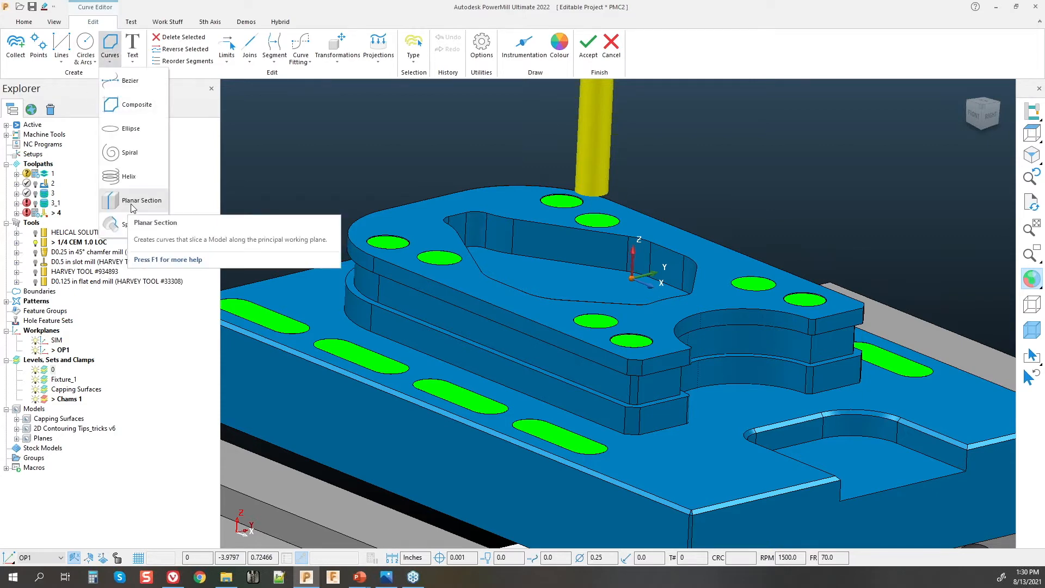
left_click(141, 201)
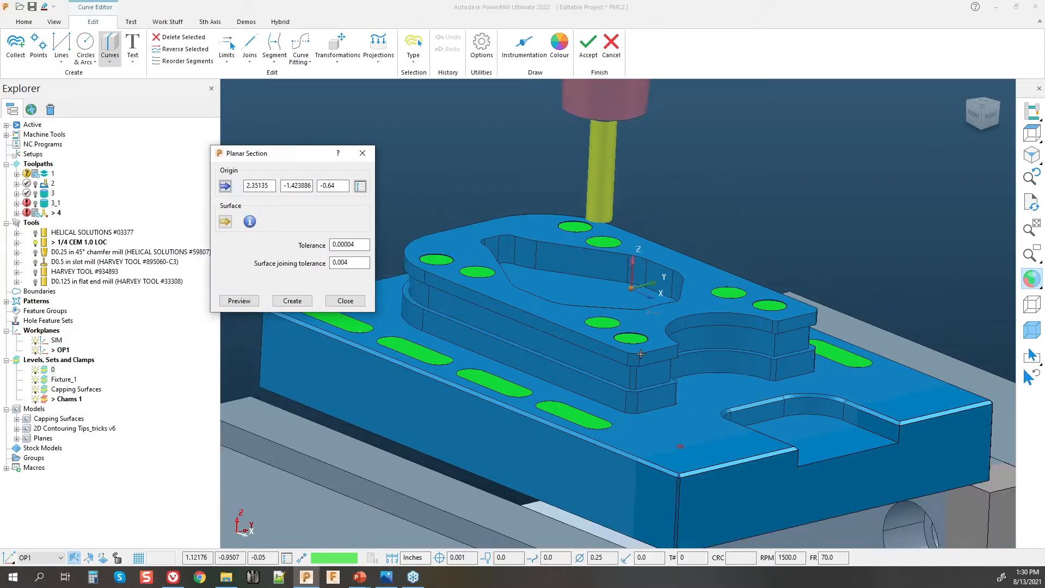
scroll(641, 354, "down", 3)
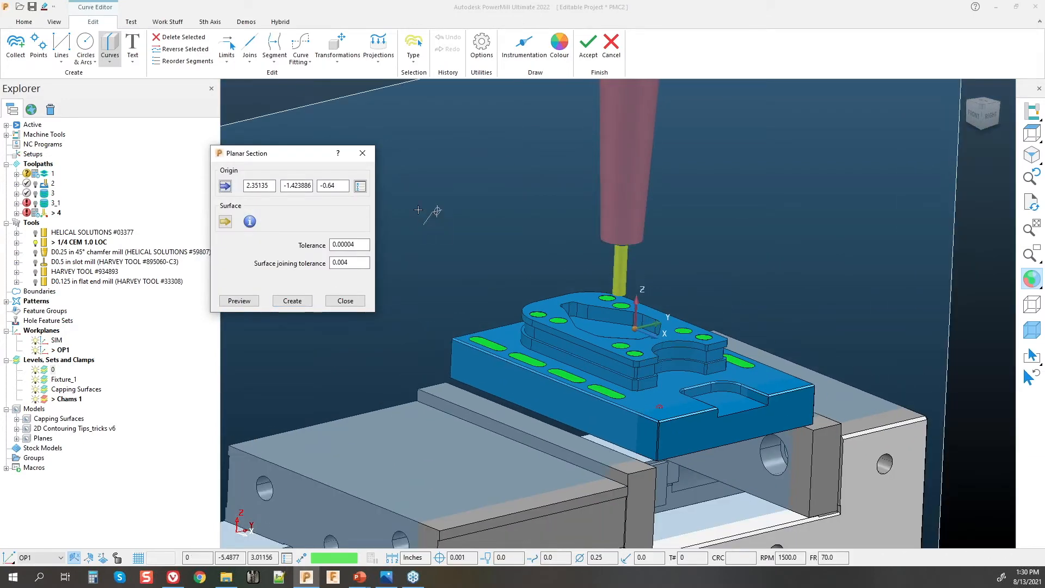
left_click(102, 558)
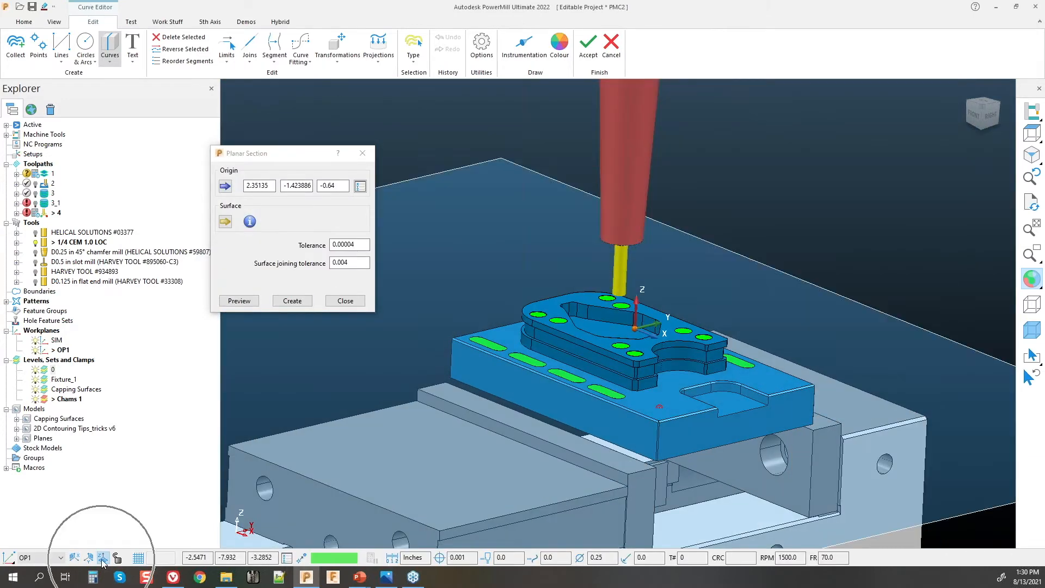
key("ctrl")
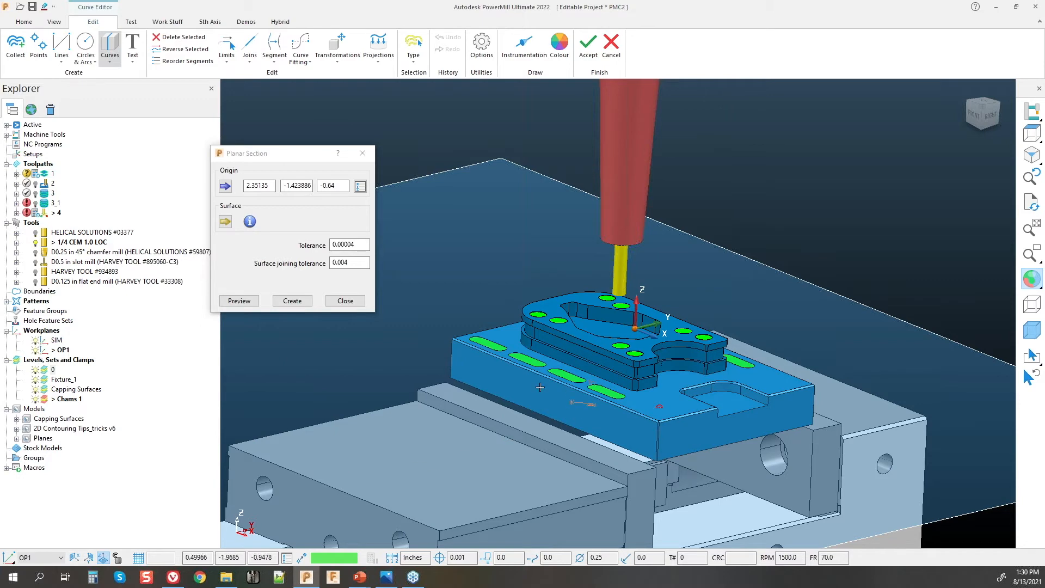
scroll(540, 387, "down", 5)
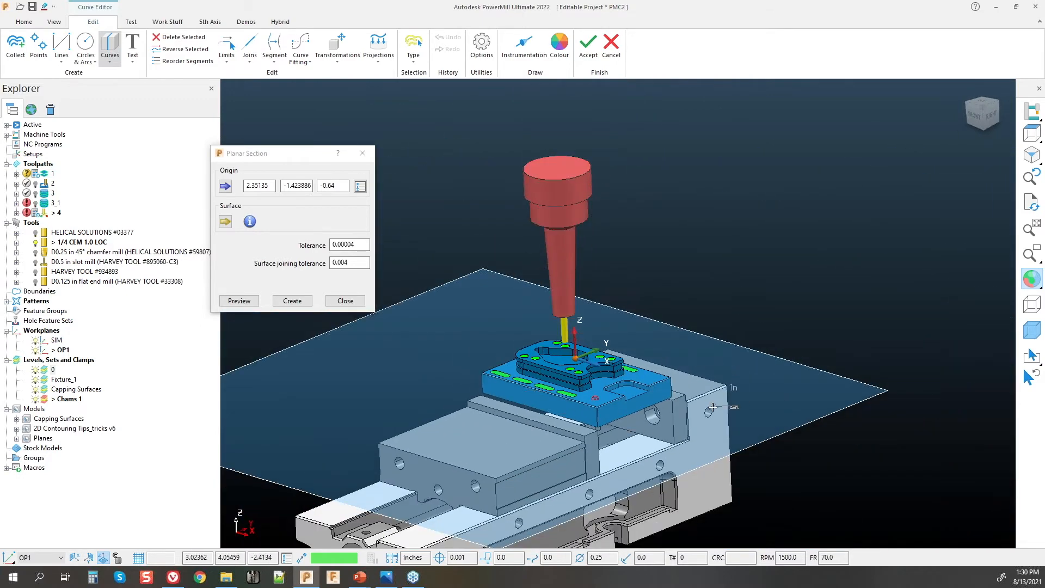
scroll(712, 407, "up", 4)
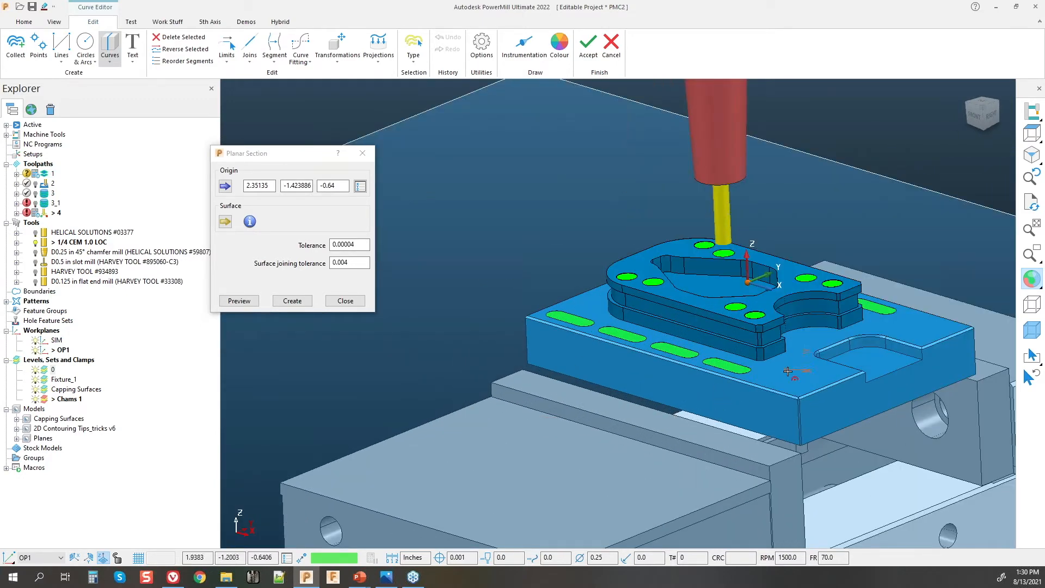
Step: Inspect the section plane from the front and reset the working plane to XY
left_click(336, 186)
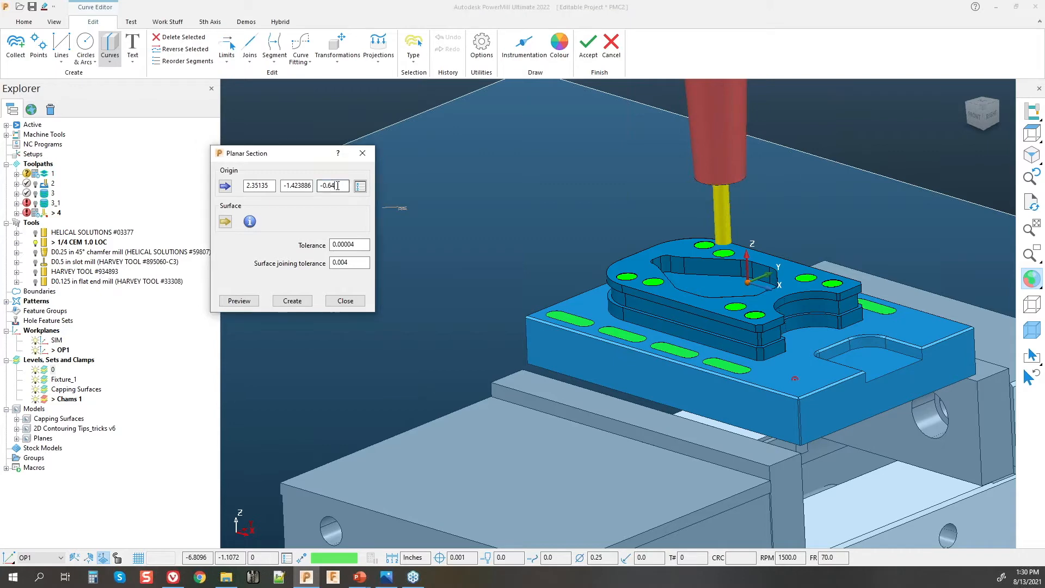
scroll(766, 351, "up", 2)
middle_click_drag(604, 354, 621, 299)
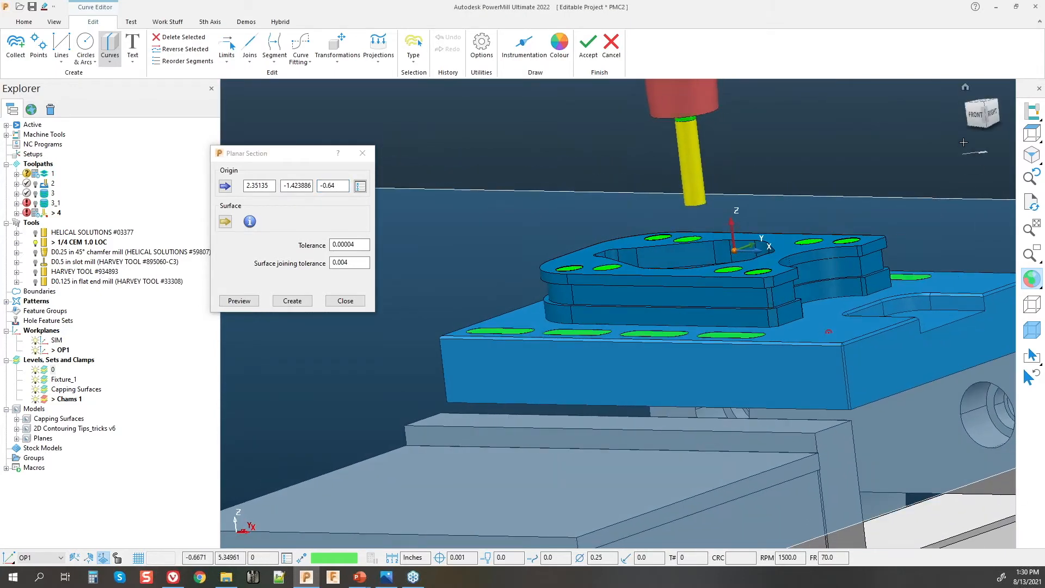
left_click(975, 117)
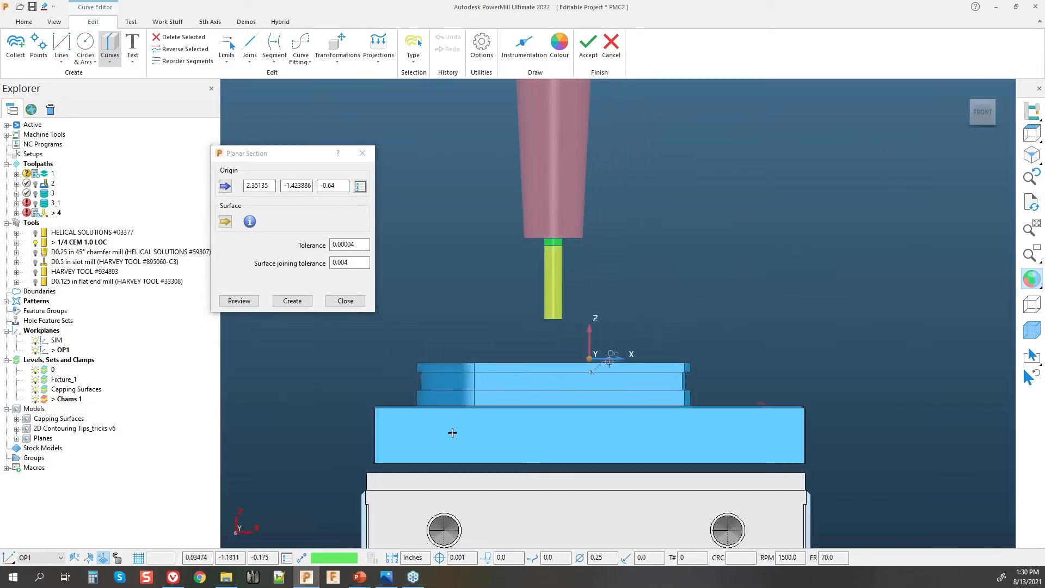
scroll(732, 305, "down", 4)
middle_click_drag(713, 338, 626, 376)
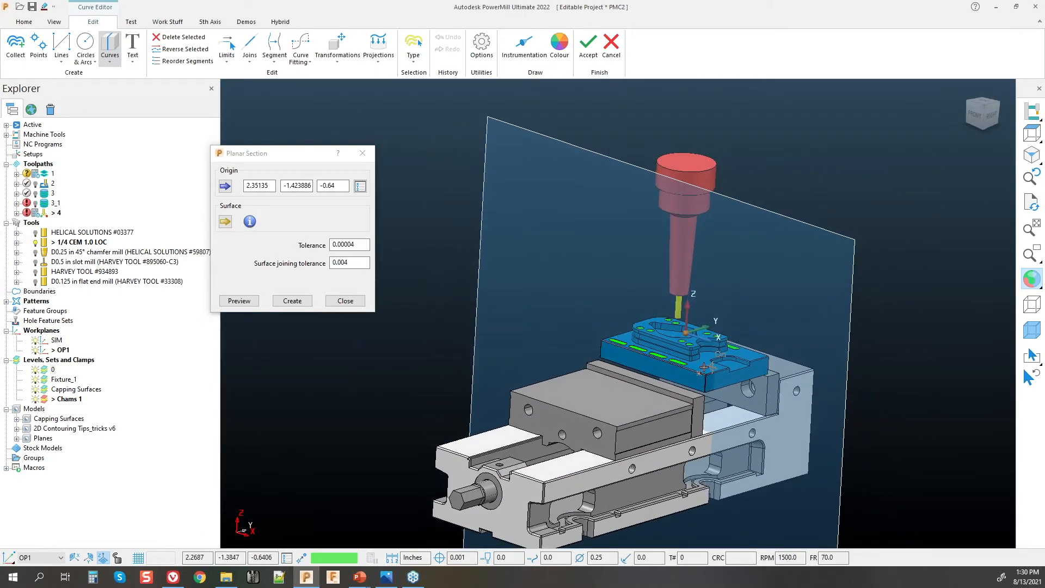
left_click(103, 557)
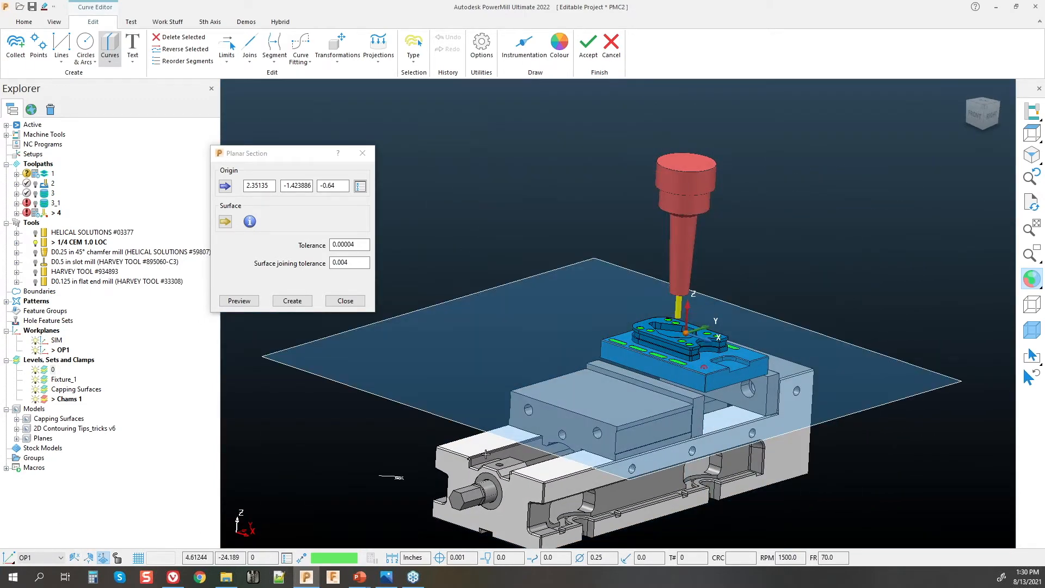
Step: Pick a new section origin on the part at about X 1.825, Y -1.237 and set the working plane to XY
left_click(972, 115)
middle_click_drag(871, 217, 933, 256)
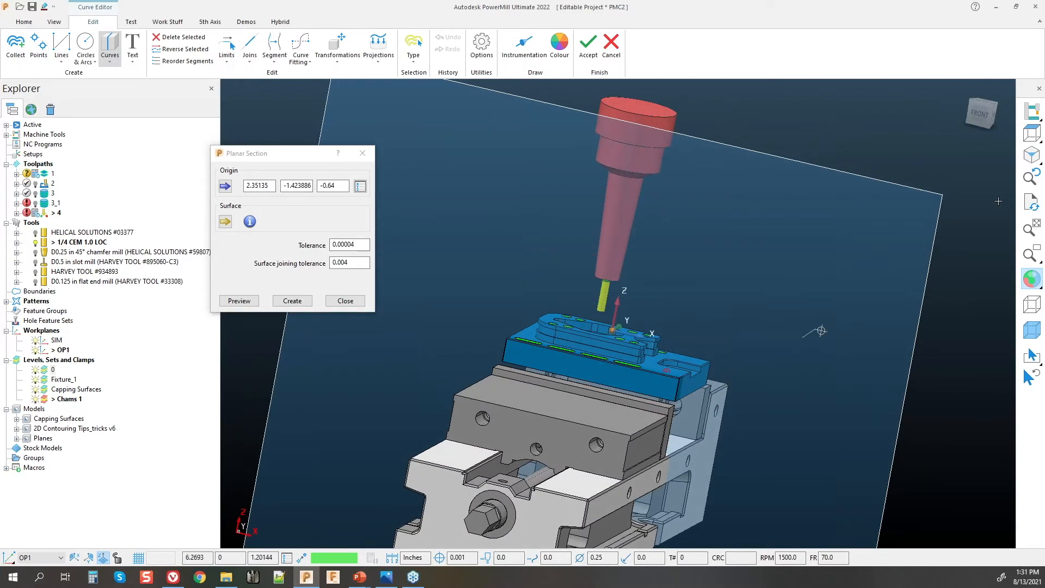
left_click(652, 363)
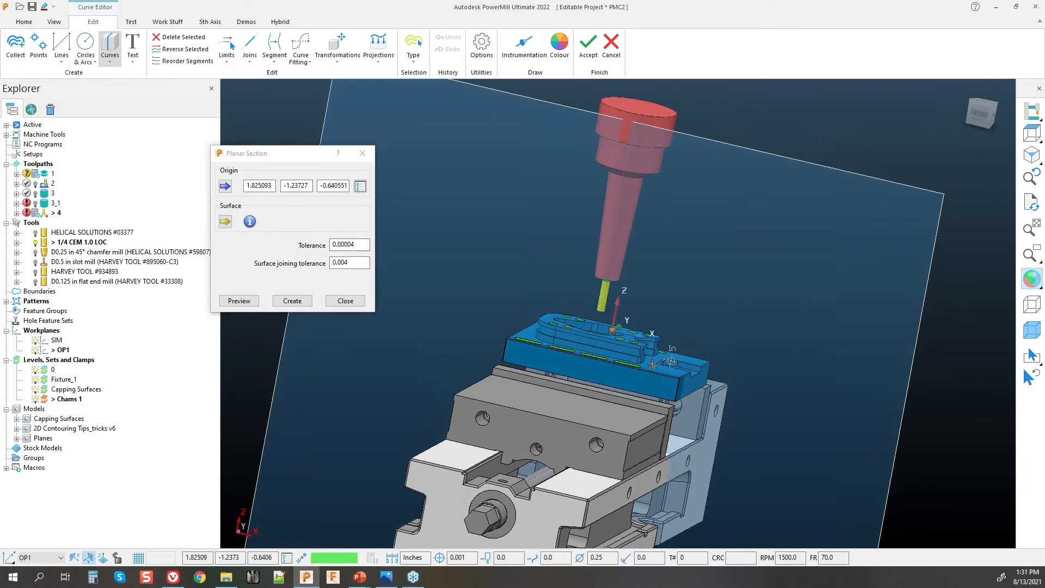
left_click(103, 557)
Step: Lock the working plane, switch to the front view, unlock the plane and reset it to XY
left_click(117, 561)
middle_click_drag(675, 406, 709, 338)
left_click(982, 112)
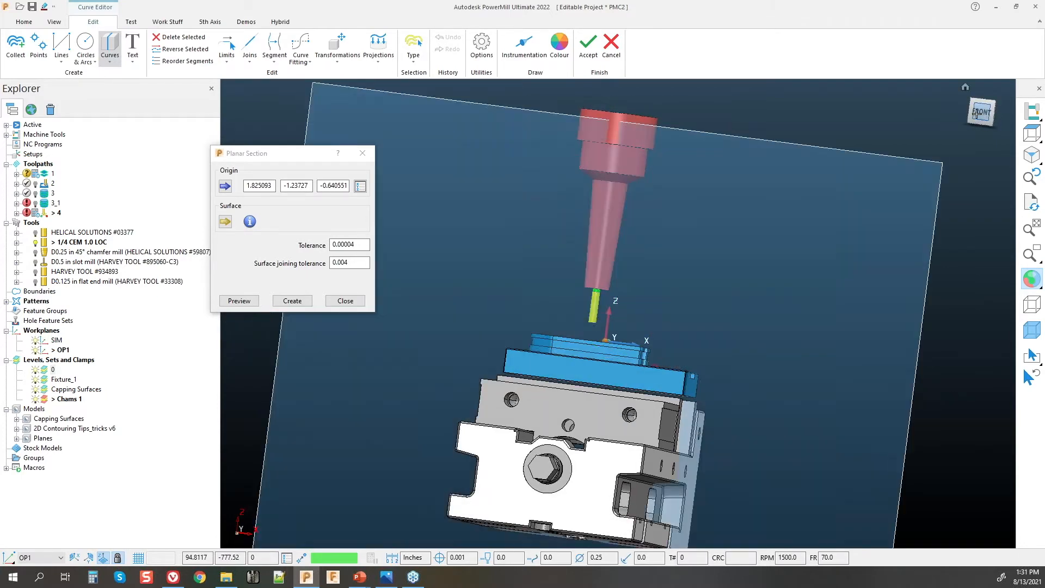
left_click(118, 561)
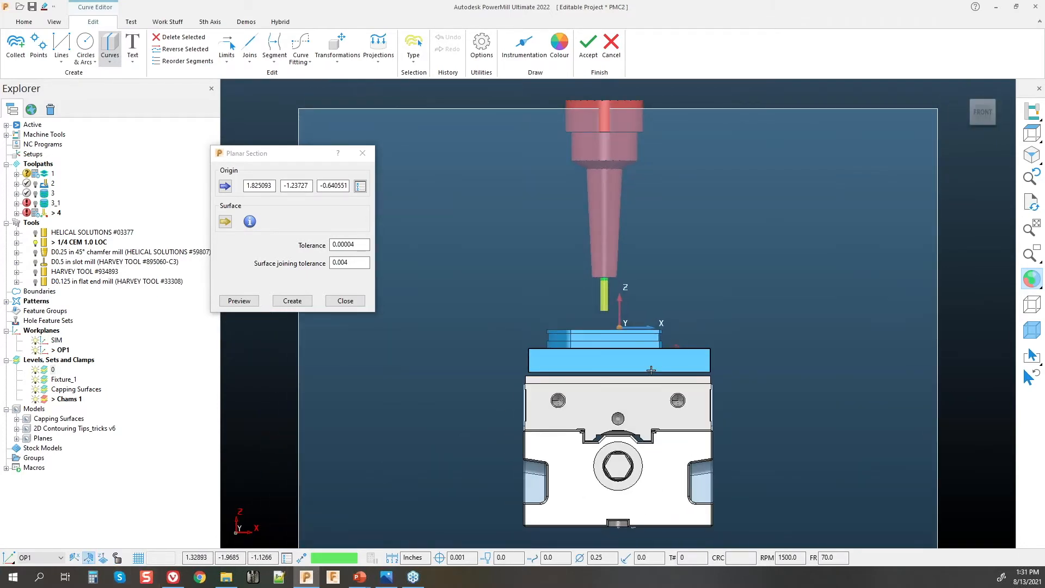
middle_click_drag(680, 327, 655, 351)
left_click(104, 558)
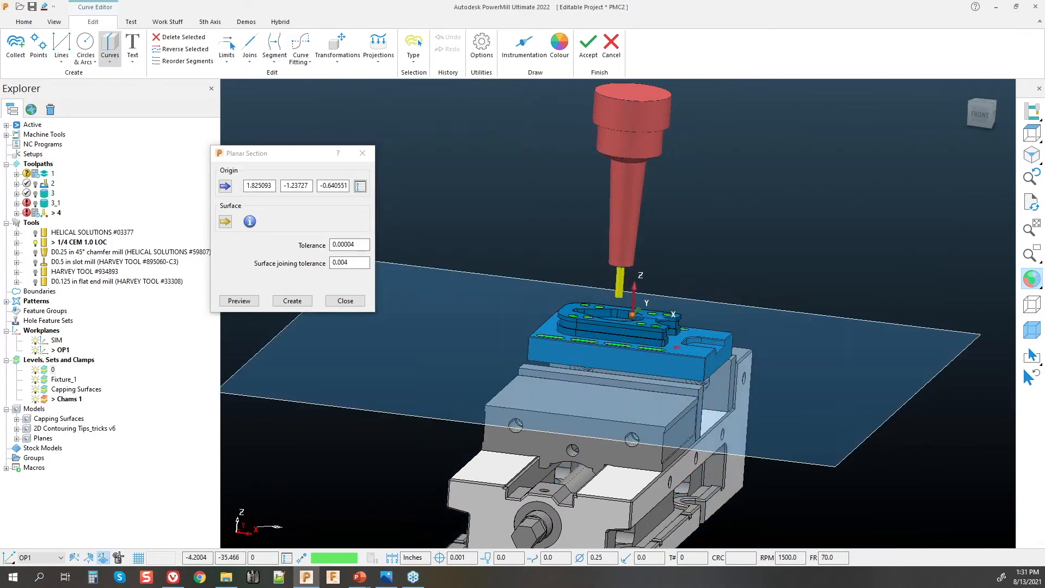
Step: Set the section origin's Z value to -0.64 and preview the planar section
scroll(563, 357, "up", 6)
middle_click_drag(563, 358, 578, 331)
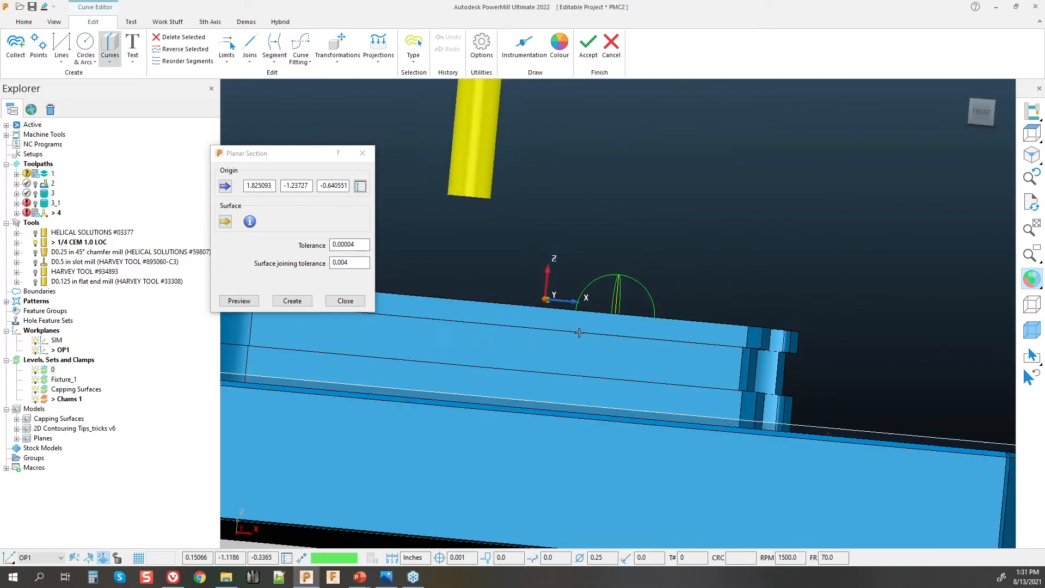
left_click(347, 186)
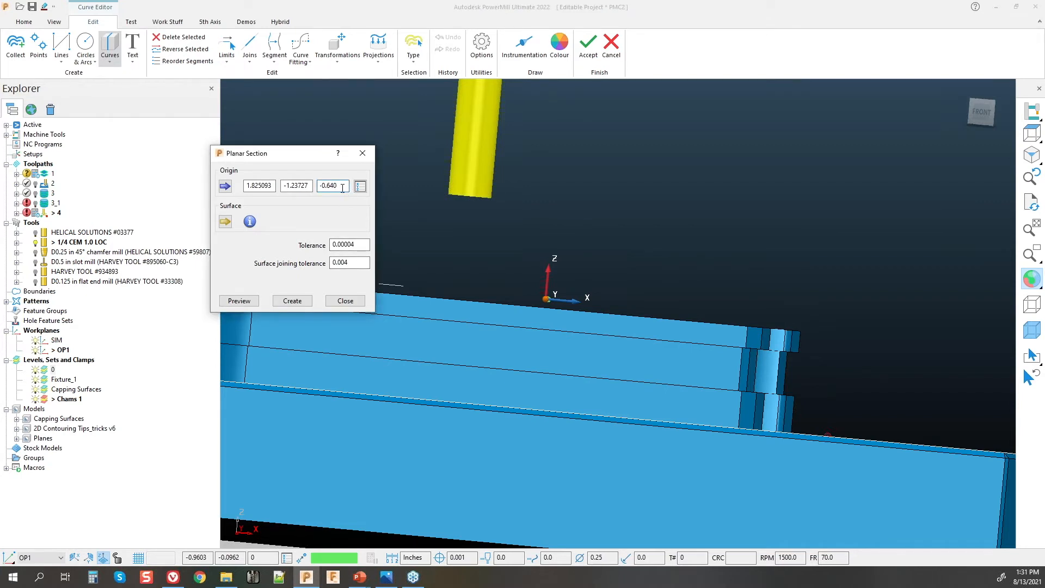
middle_click_drag(606, 240, 668, 256)
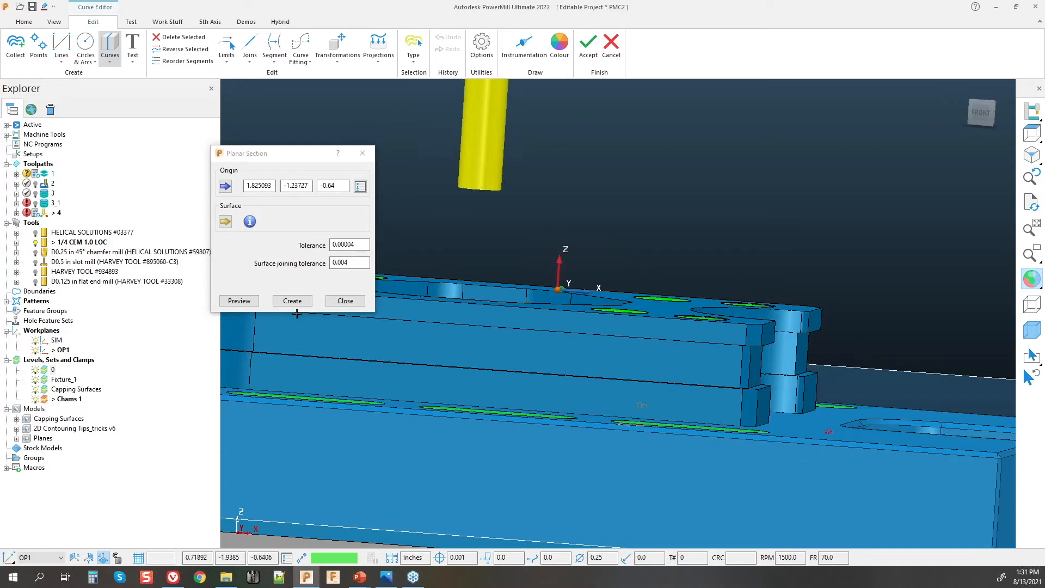
left_click(240, 301)
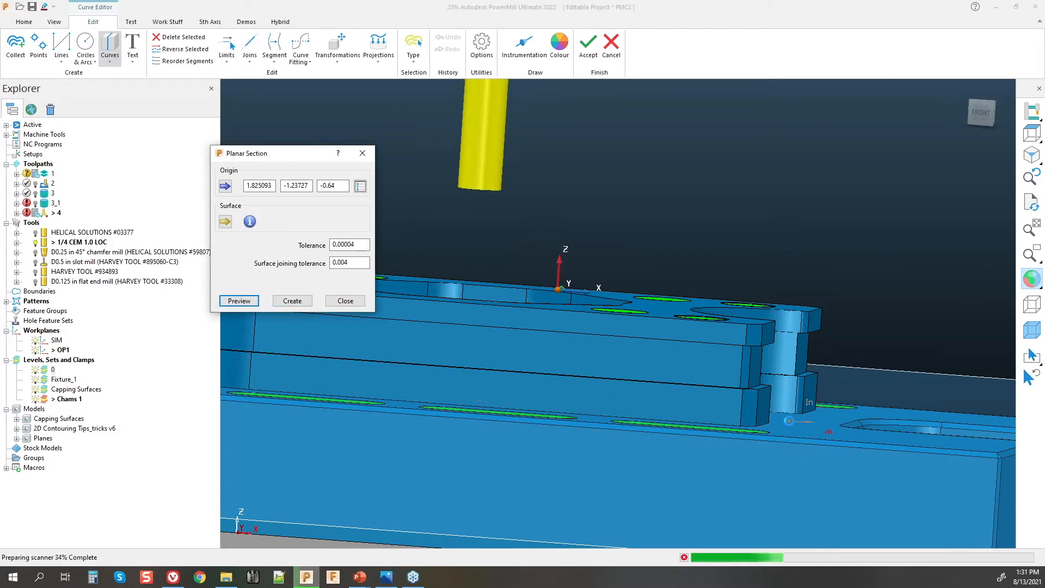
Step: Hide the shaded model, create the planar section curves and close the Planar Section dialog
mouse_move(789, 421)
middle_mouse_down()
mouse_move(714, 355)
mouse_move(926, 321)
middle_mouse_up()
left_click(1032, 278)
middle_click_drag(831, 282, 376, 376)
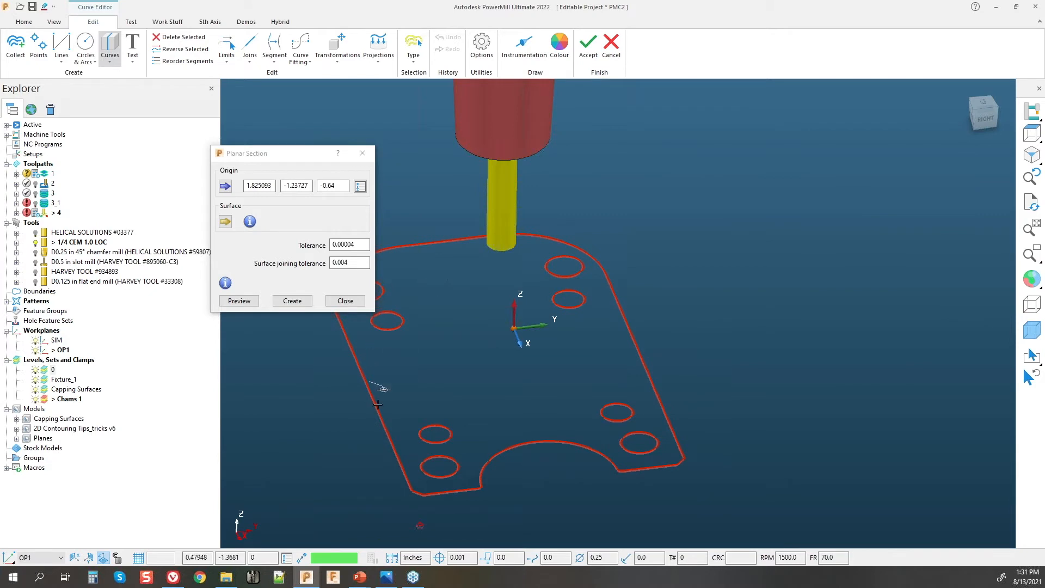
left_click(289, 309)
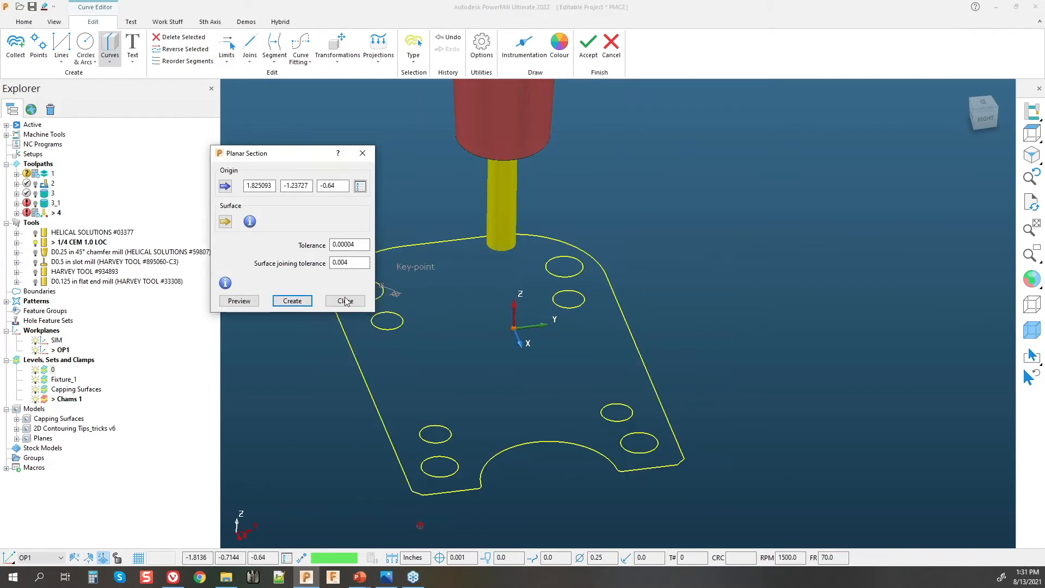
left_click(345, 301)
Step: Turn on instrumentation to show the points and direction of the section curves
middle_click_drag(677, 294, 654, 327)
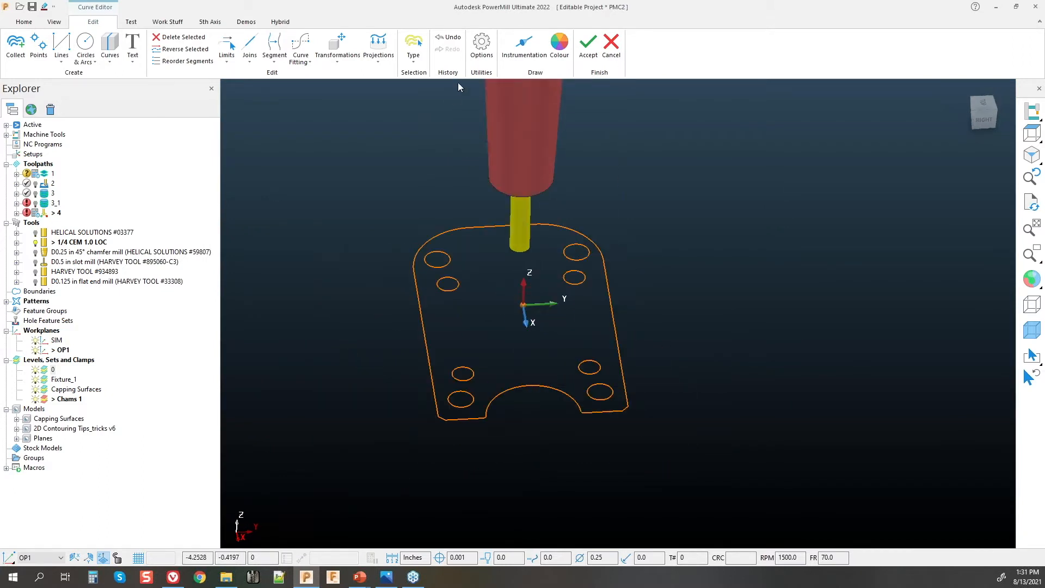
left_click(524, 46)
middle_click_drag(717, 370, 697, 394)
middle_click_drag(418, 199, 646, 263)
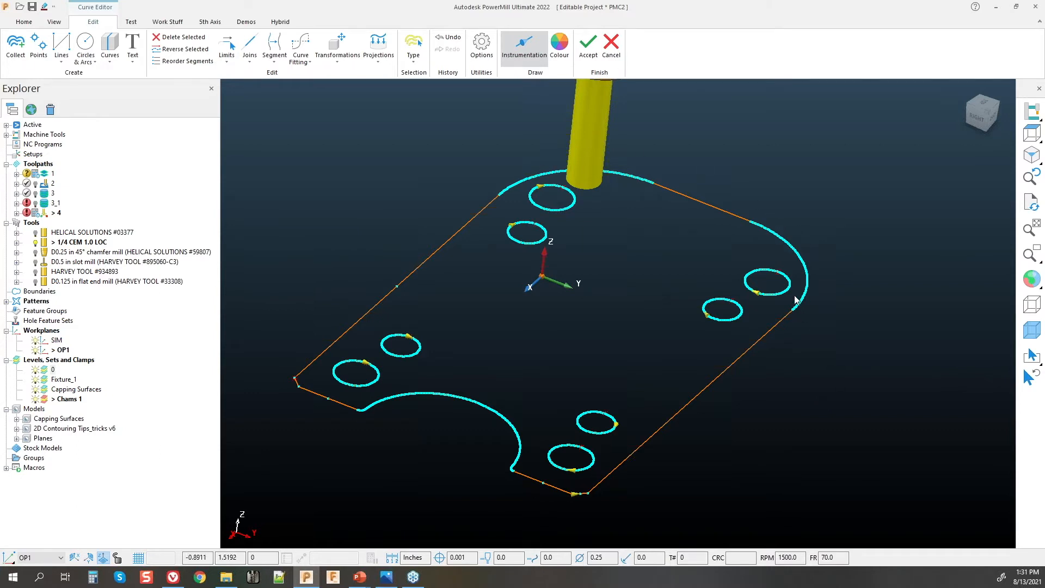
Step: Delete the four pairs of hole circles, keeping only the outer profile curve
left_click_drag(540, 212, 567, 231)
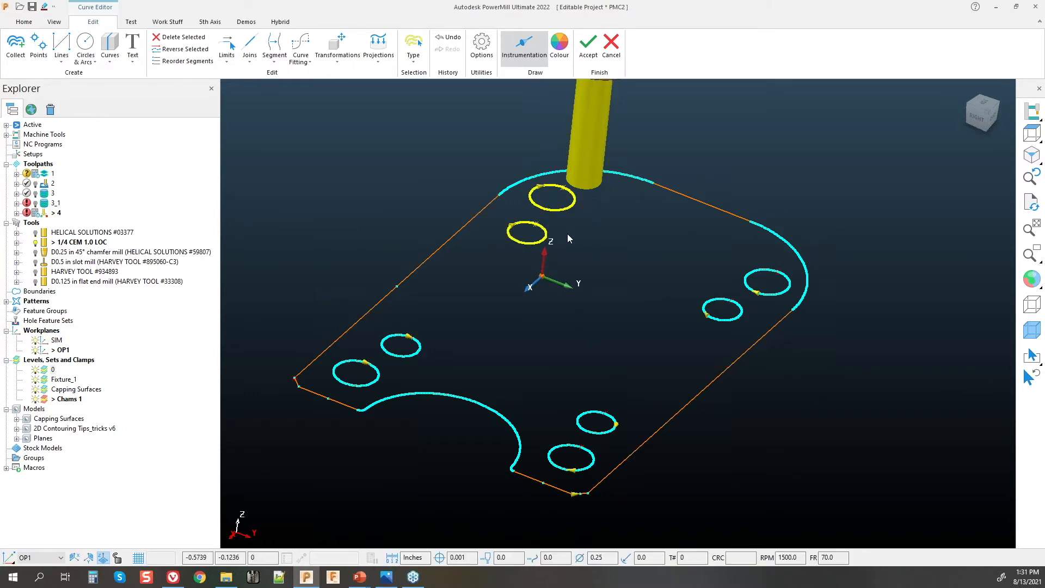
key("Delete")
left_click_drag(685, 273, 751, 317)
key("Delete")
left_click_drag(626, 404, 541, 479)
key("Delete")
left_click_drag(362, 339, 402, 368)
key("Delete")
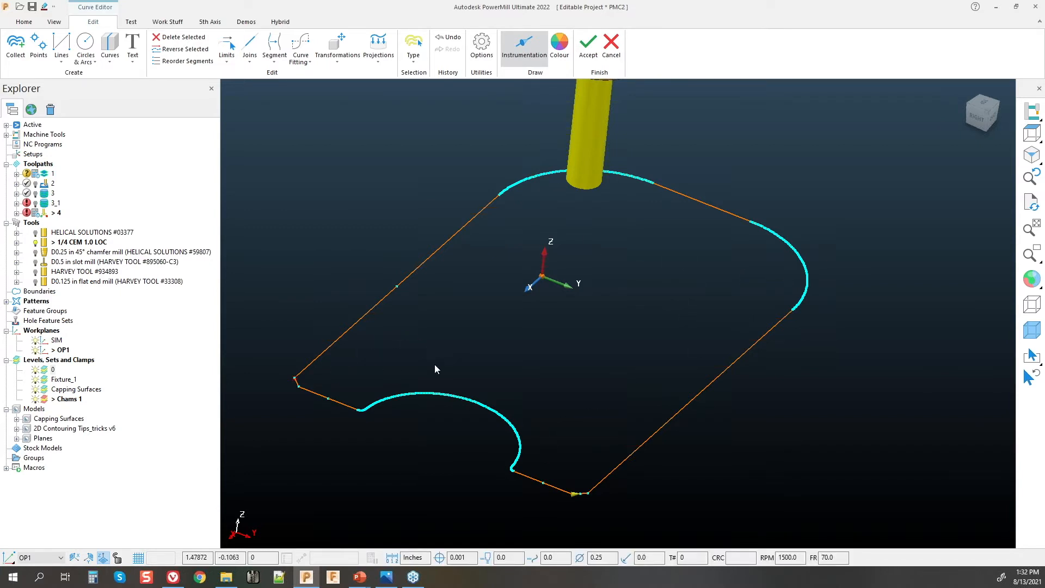
Step: Examine the point density along the arcs of the outer profile curve
scroll(437, 395, "up", 5)
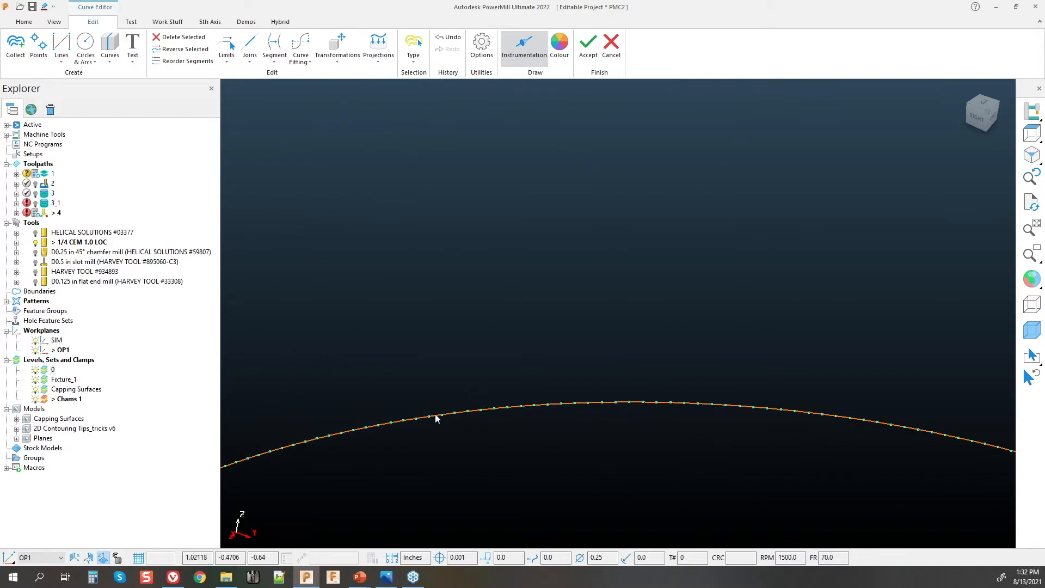
scroll(485, 265, "down", 4)
middle_click_drag(544, 291, 841, 435)
scroll(620, 319, "down", 5)
middle_click_drag(638, 351, 690, 314)
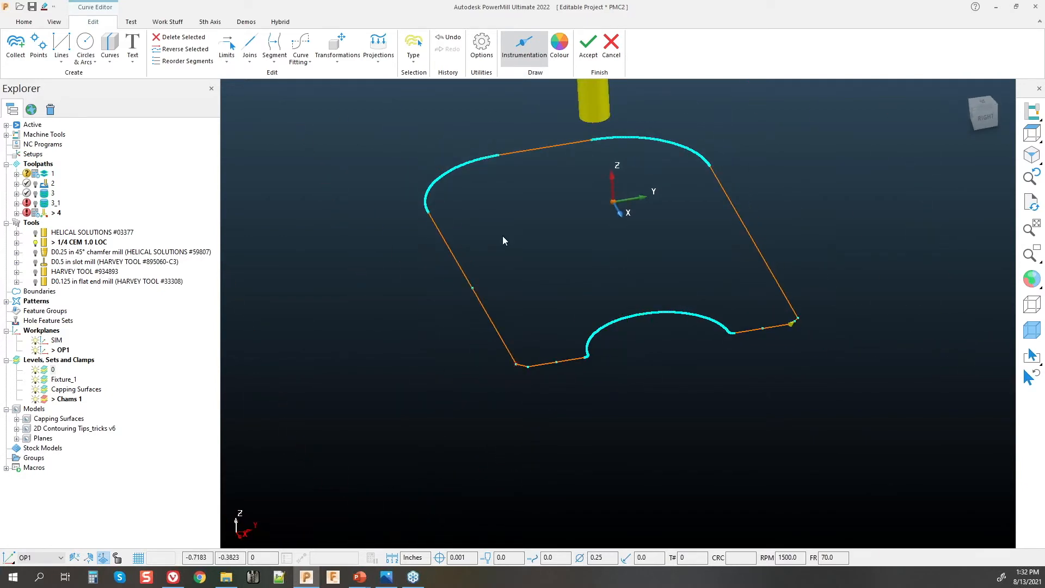
middle_click_drag(612, 185, 547, 354)
scroll(517, 365, "down", 3)
scroll(446, 411, "up", 4)
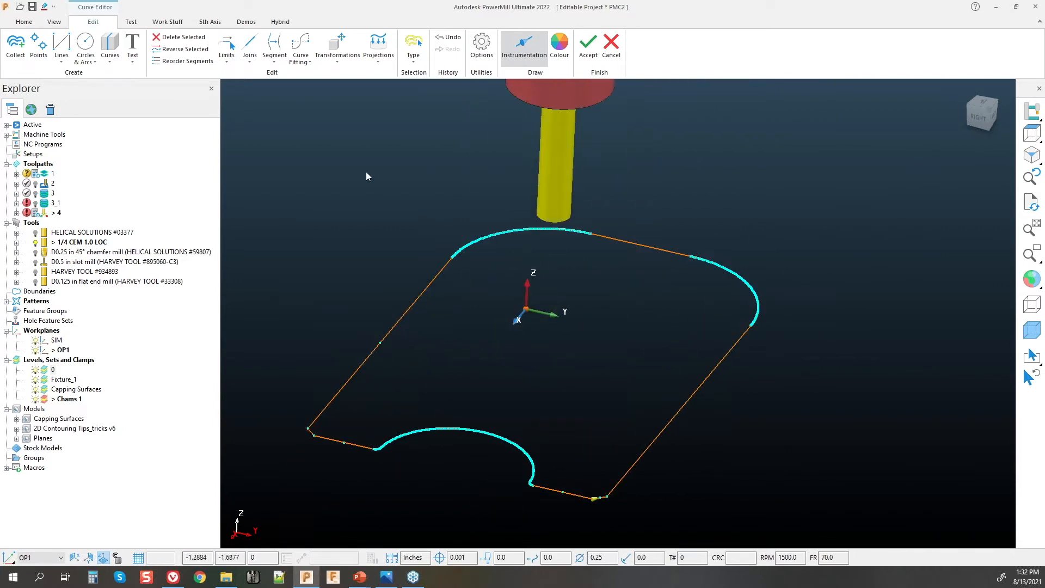
Step: Spline fit the outer profile curve with a tolerance of .001
left_click(300, 63)
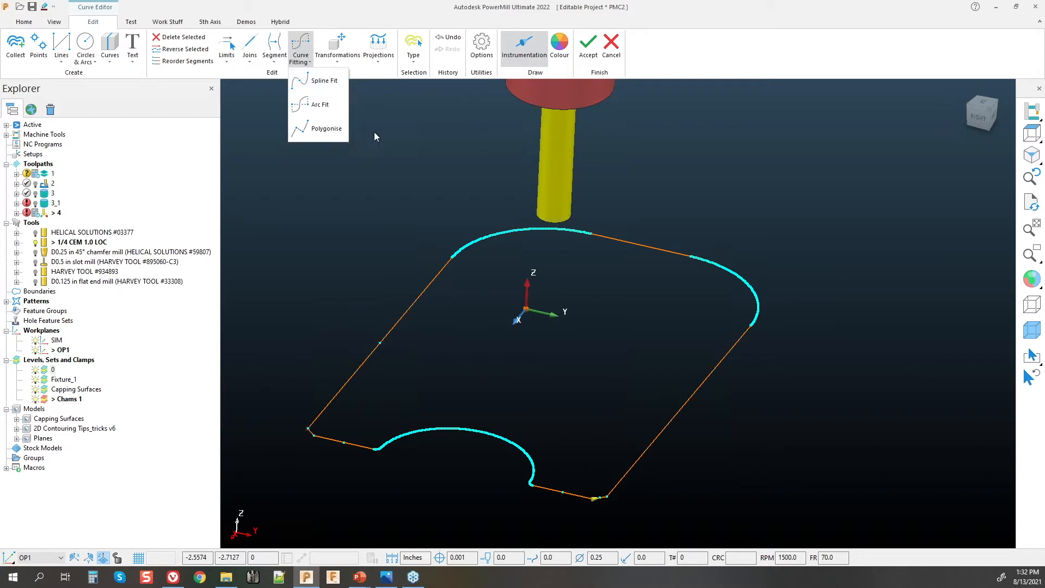
left_click(337, 91)
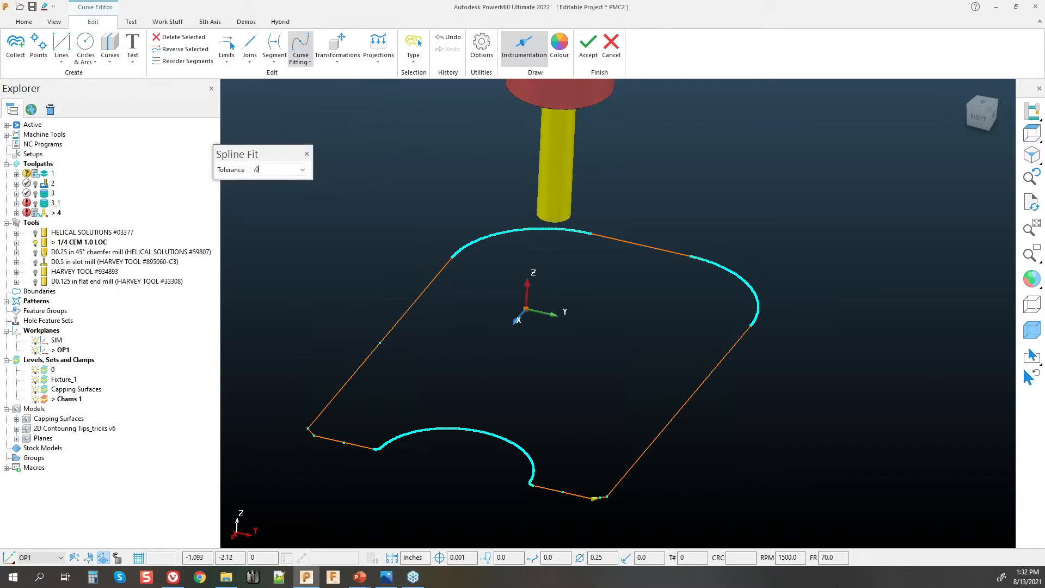
type(".001")
key("Return")
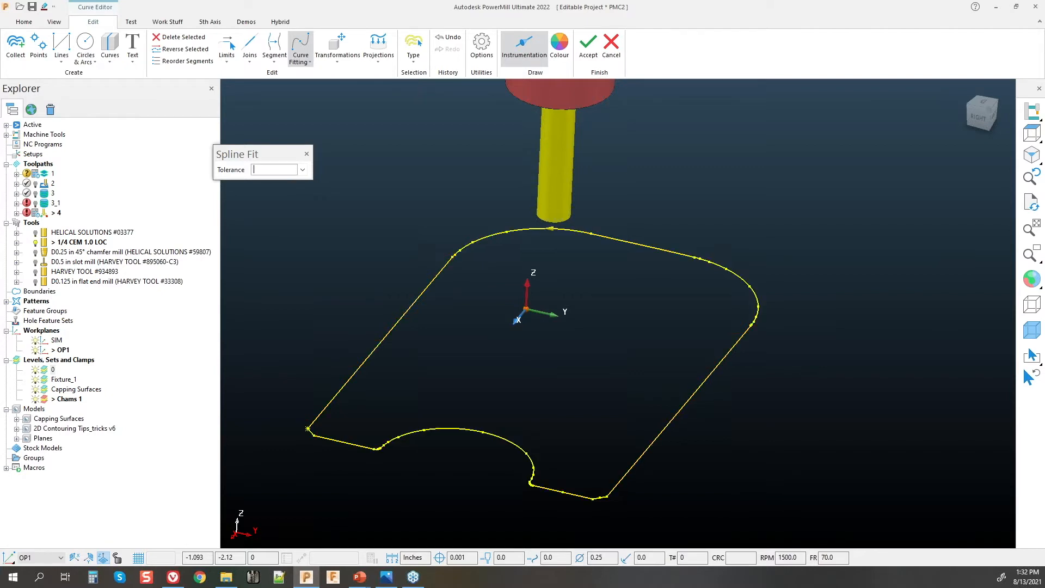
Step: Show the shaded model and examine how closely the splined curve follows the part's chamfered corner
left_click(983, 102)
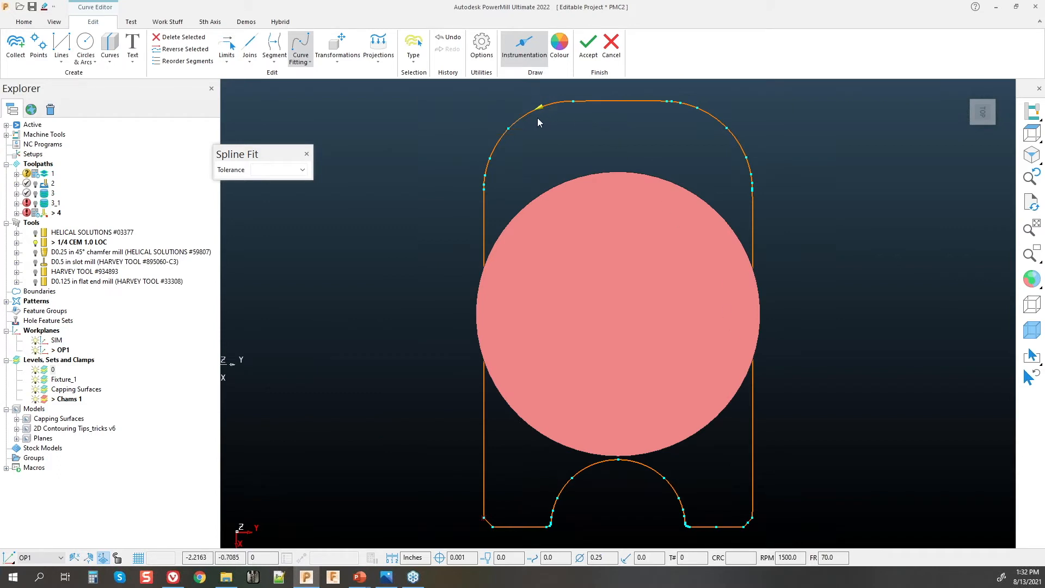
scroll(760, 518, "up", 8)
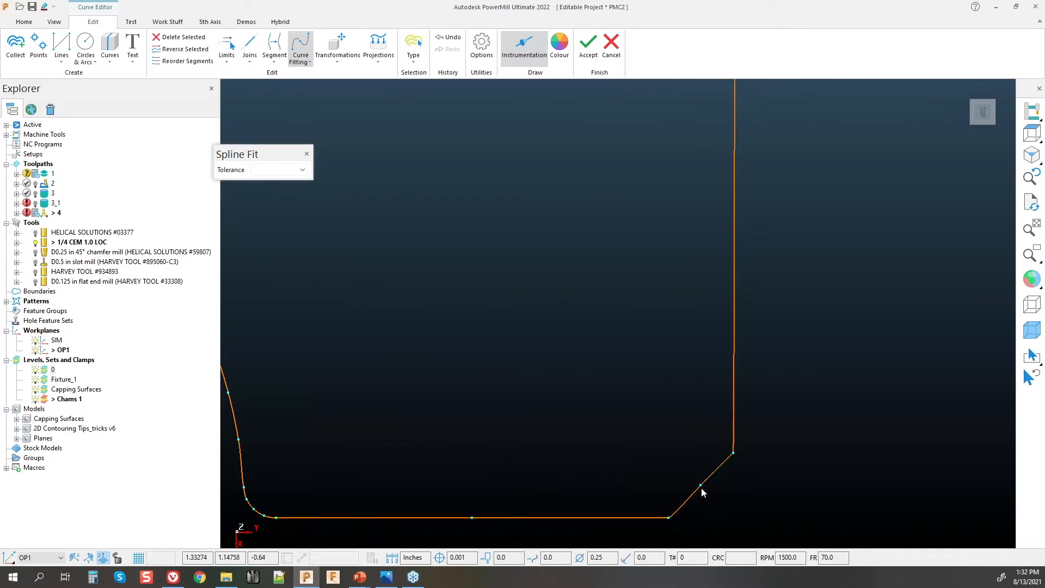
left_click(1031, 279)
scroll(682, 511, "up", 5)
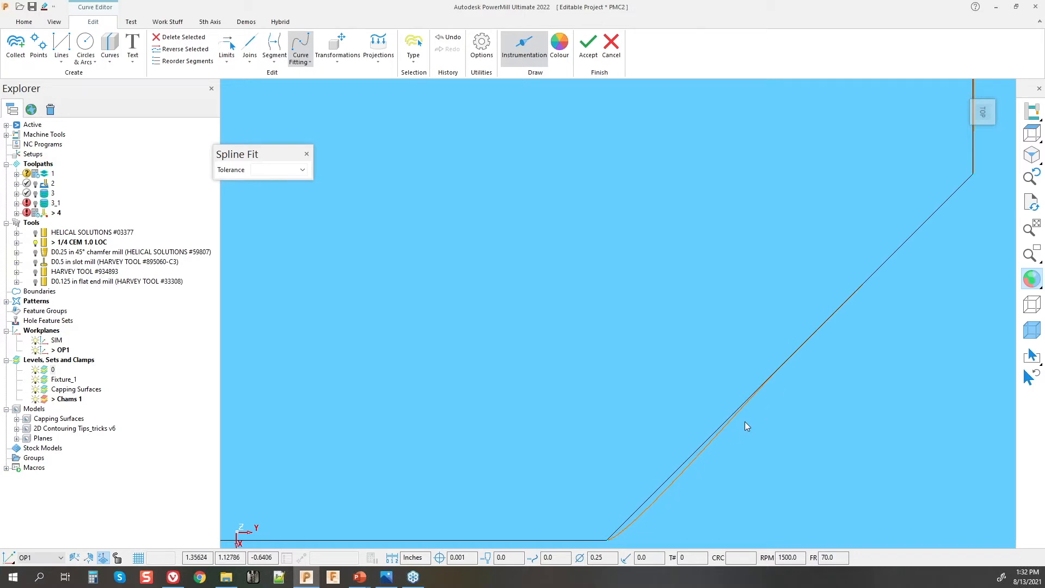
scroll(816, 360, "down", 5)
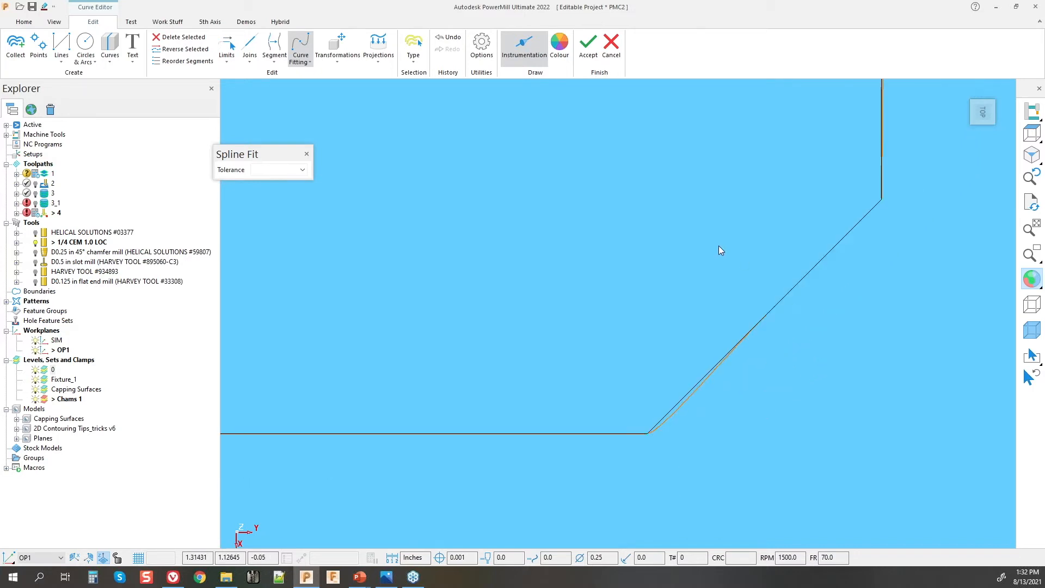
scroll(772, 326, "down", 5)
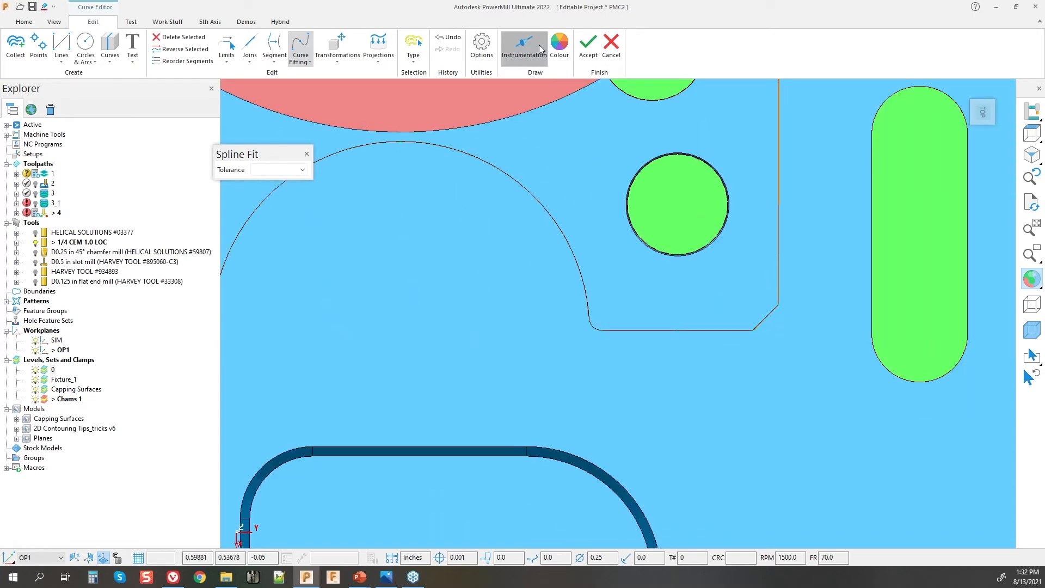
mouse_move(622, 439)
middle_mouse_down()
mouse_move(590, 395)
mouse_move(763, 385)
middle_mouse_up()
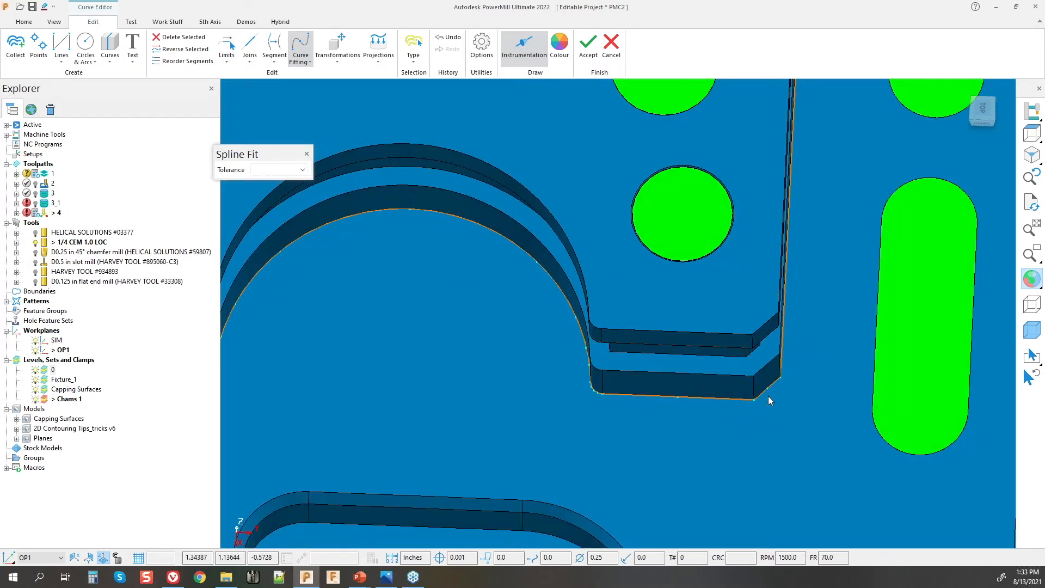
scroll(769, 401, "down", 3)
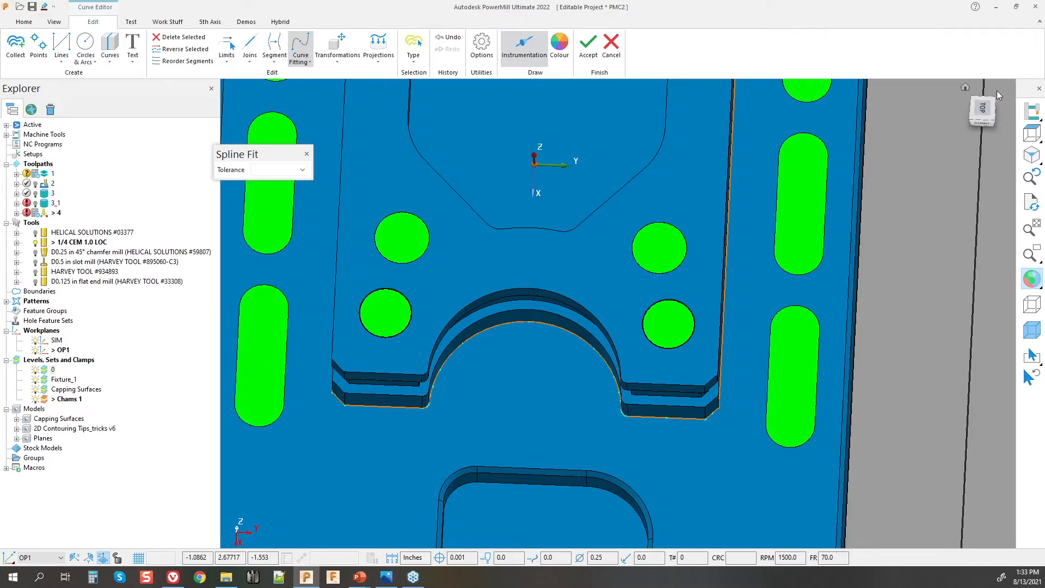
left_click(983, 111)
scroll(830, 347, "up", 5)
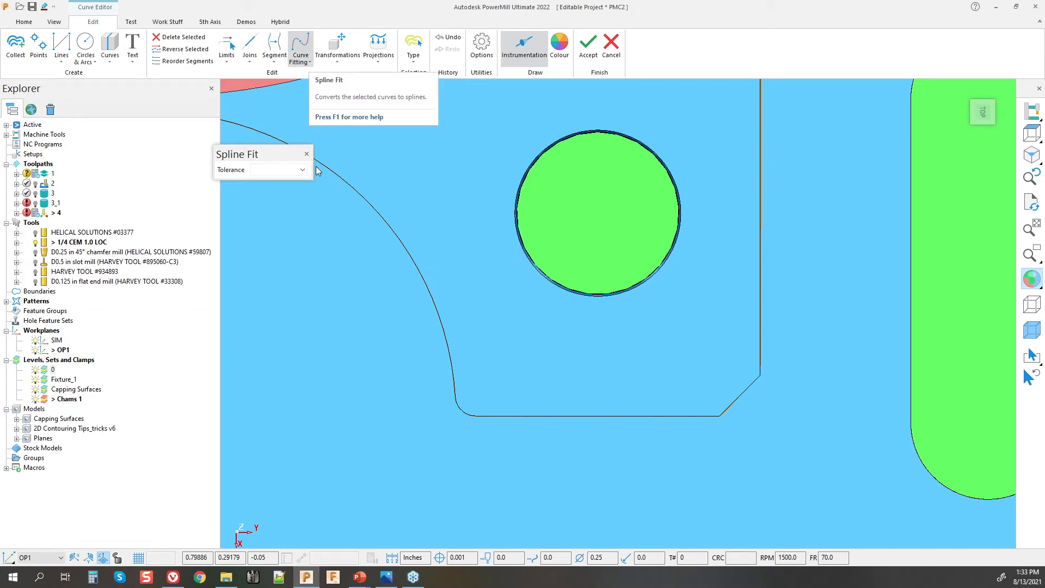
Step: Undo the spline fit on the outer profile curve and hide the shaded model
left_click(301, 58)
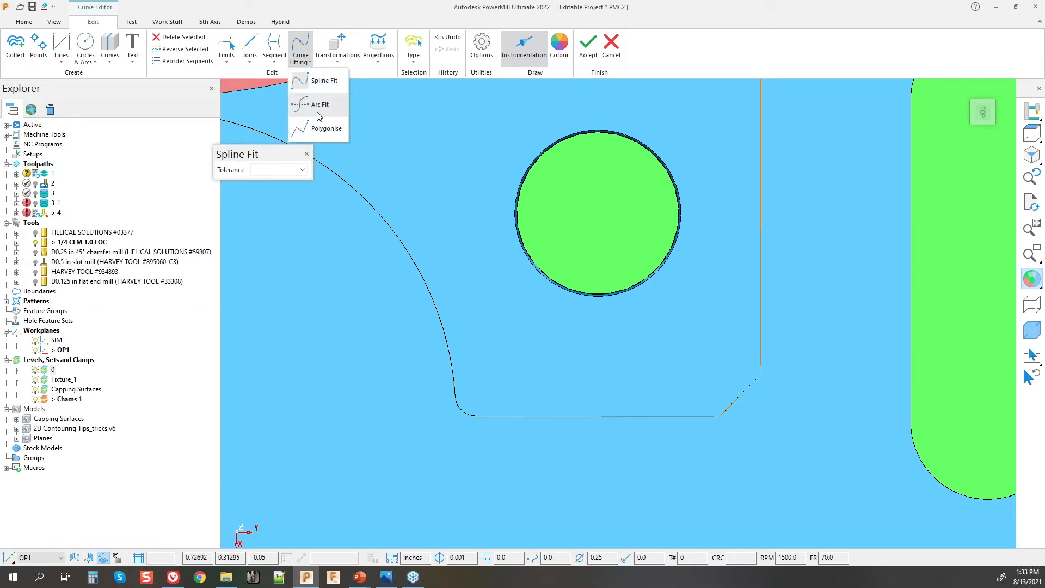
left_click(655, 50)
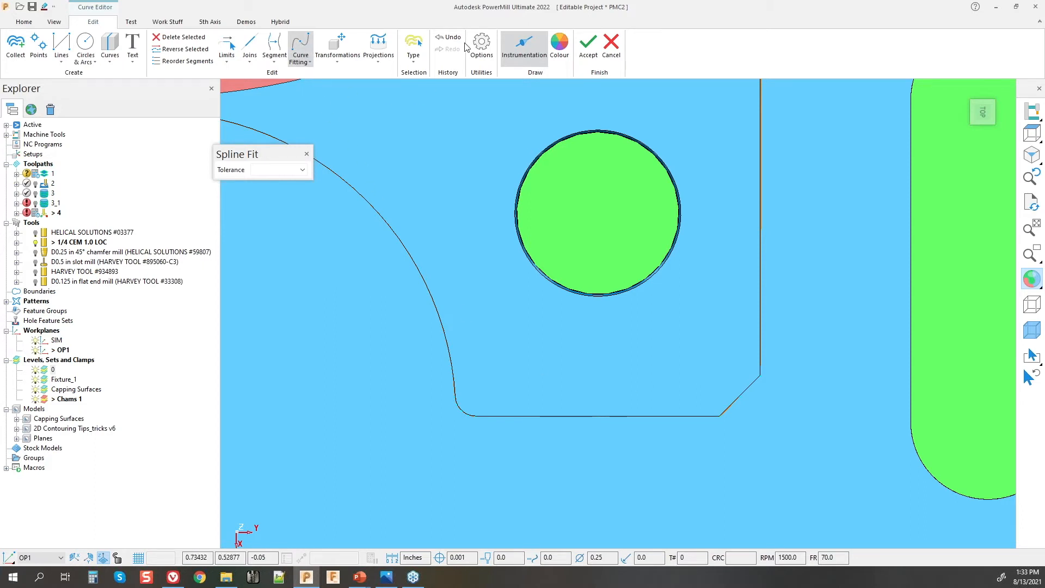
left_click(449, 37)
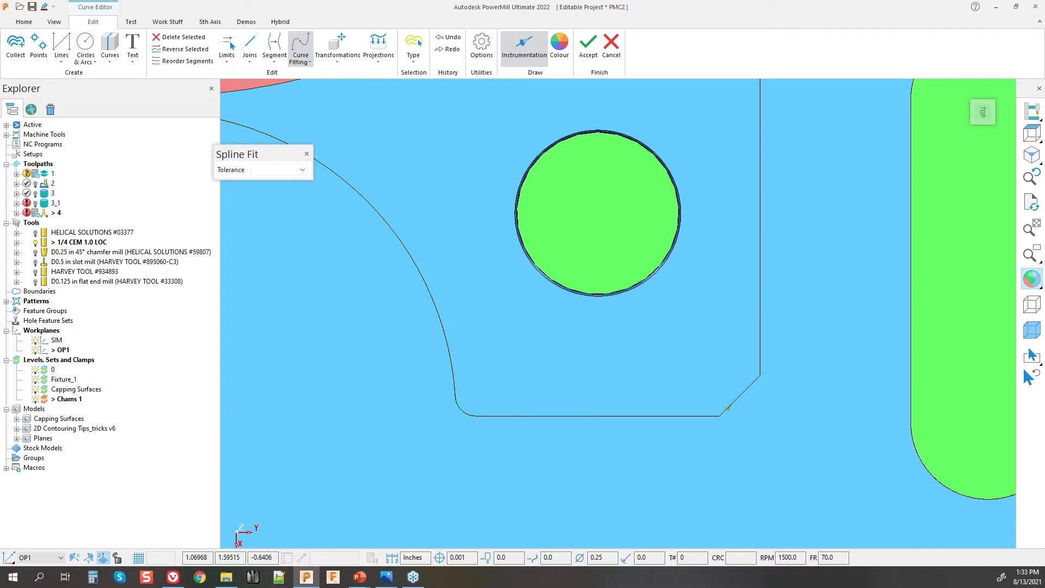
left_click(1029, 282)
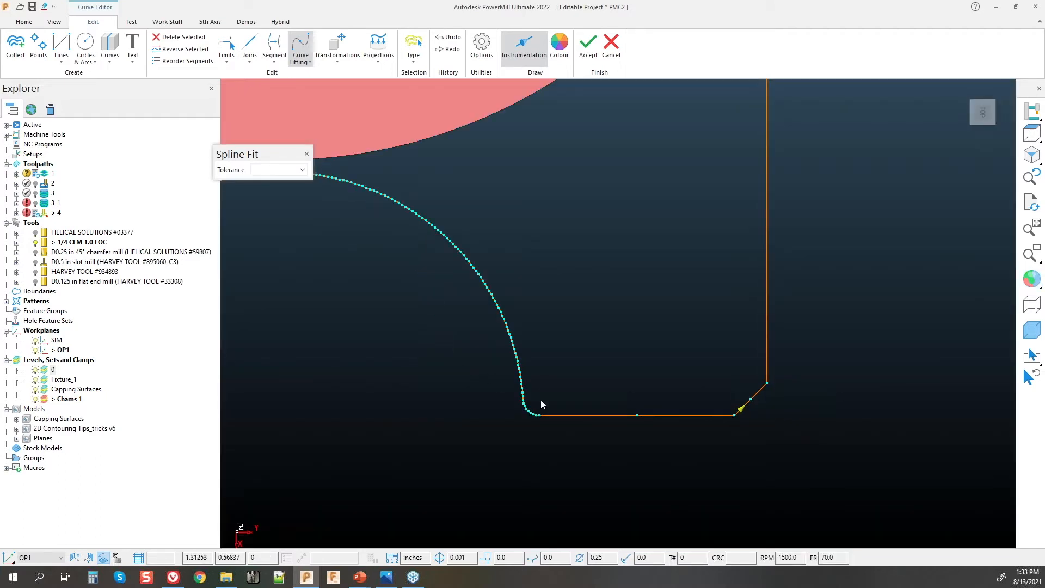
scroll(795, 397, "down", 2)
scroll(795, 396, "down", 1)
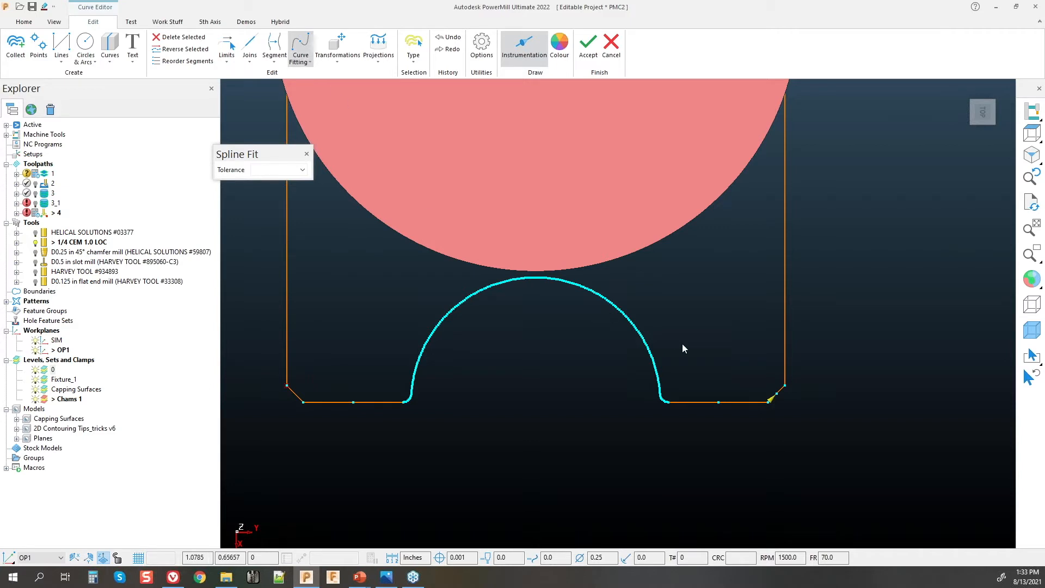
Step: Cut the profile curve at both ends of the semicircular notch, where its small fillets meet the straight edges
left_click(301, 58)
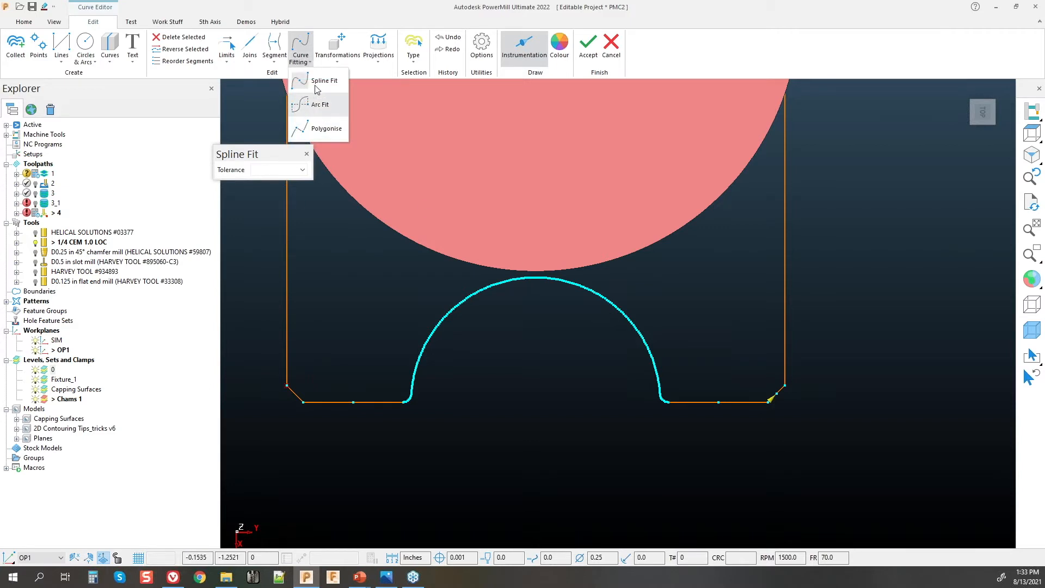
left_click(786, 434)
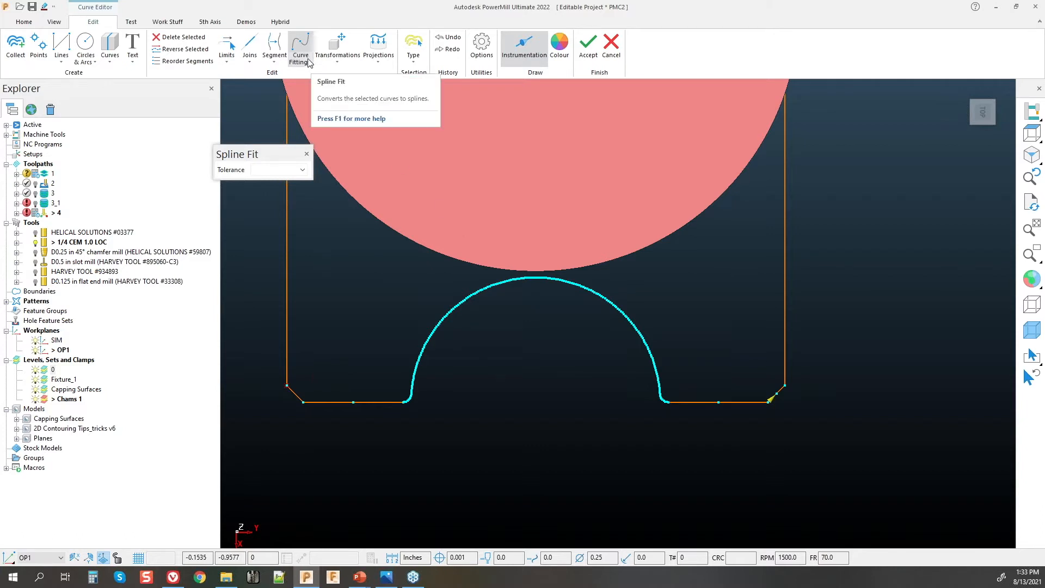
left_click(275, 58)
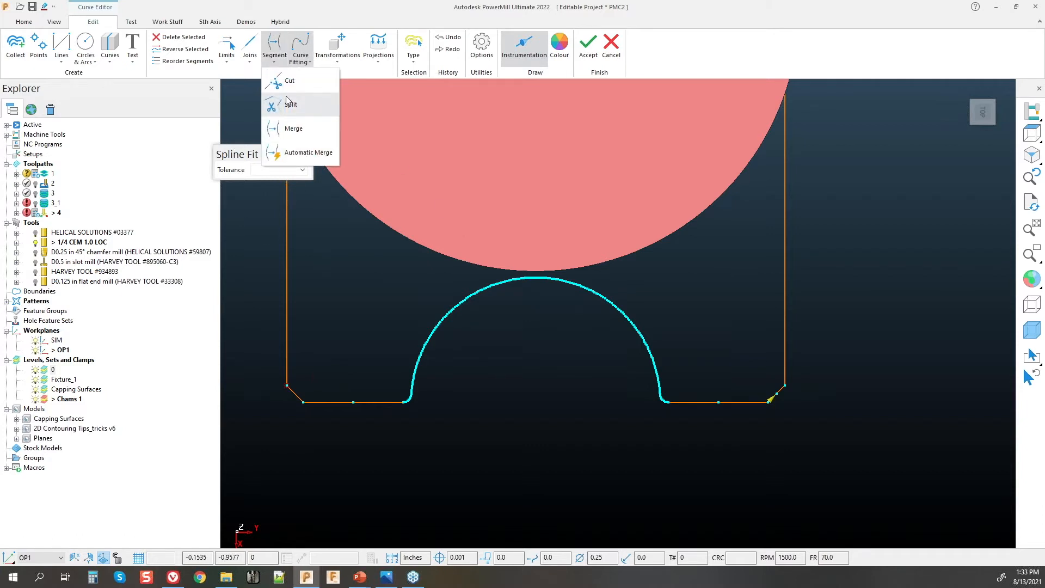
left_click(289, 81)
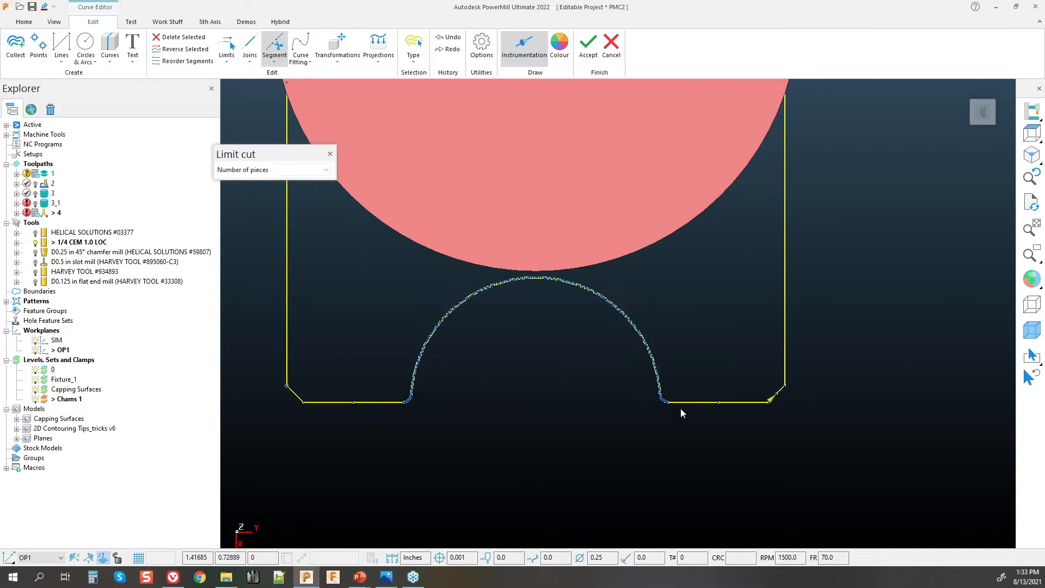
left_click(667, 402)
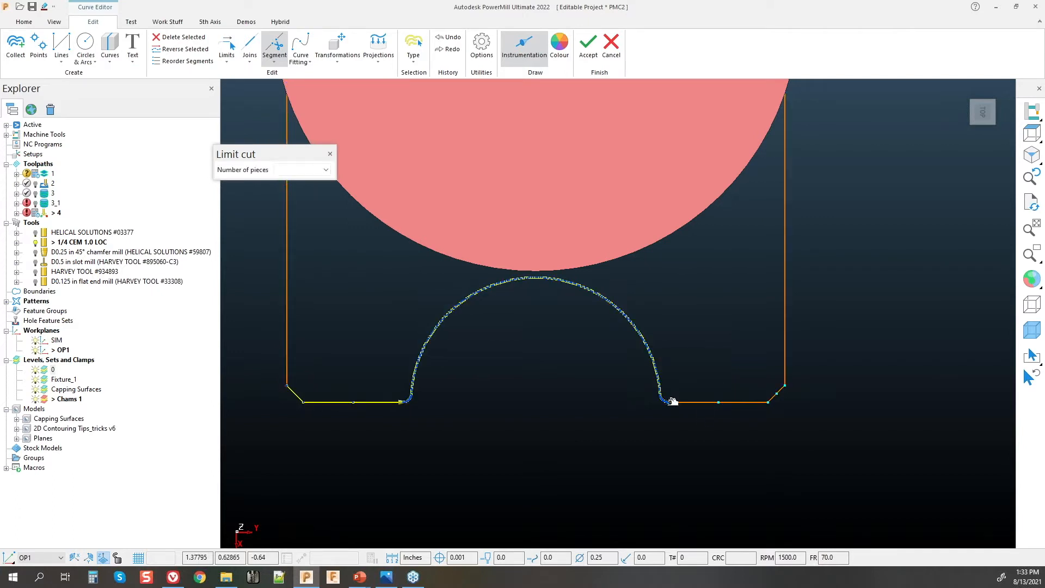
left_click(406, 401)
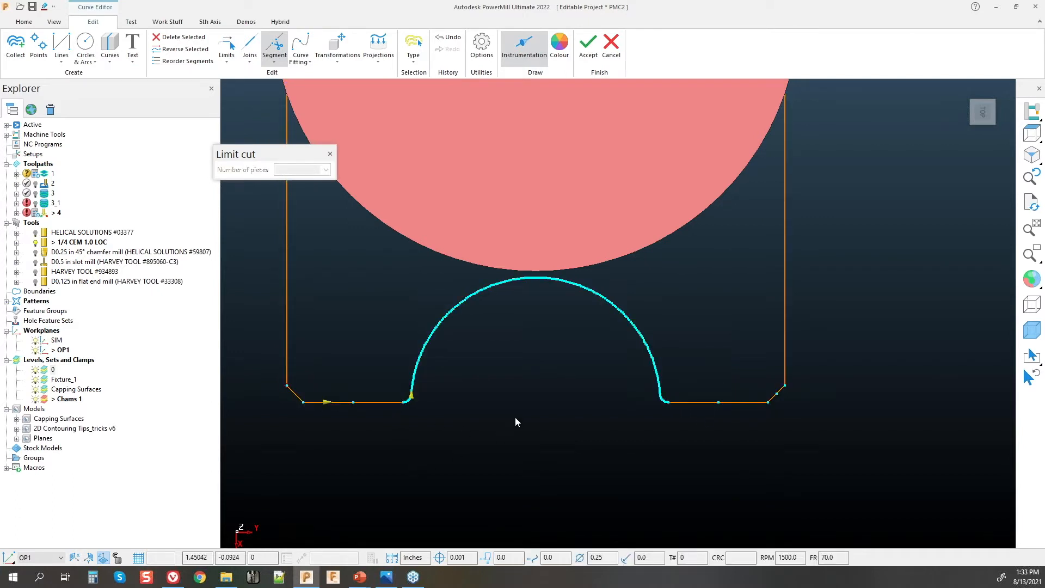
Step: Arc fit the separated notch segment, including its small end fillets
left_click(435, 332)
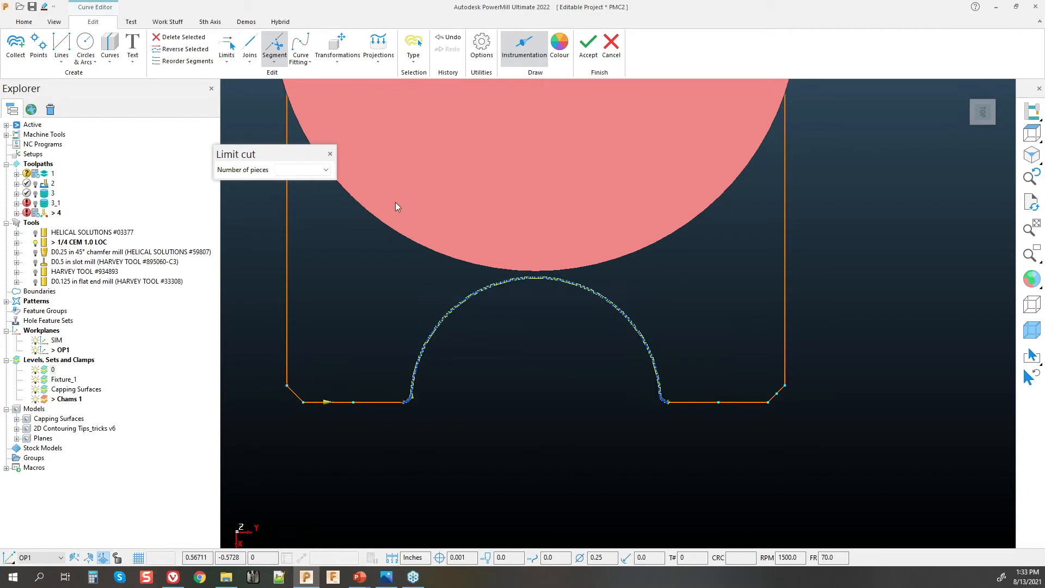
left_click(330, 156)
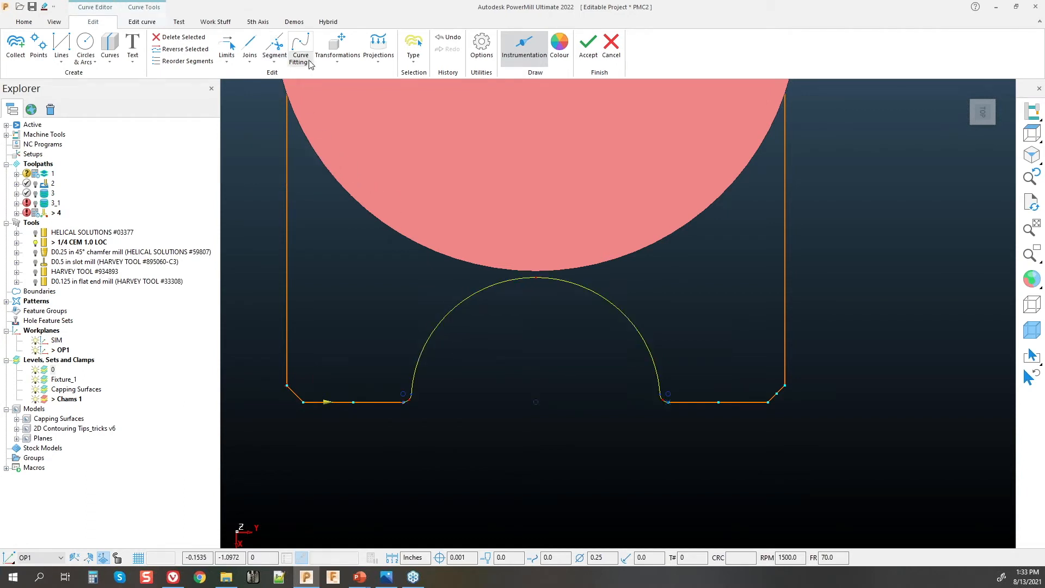
left_click(300, 55)
left_click(319, 105)
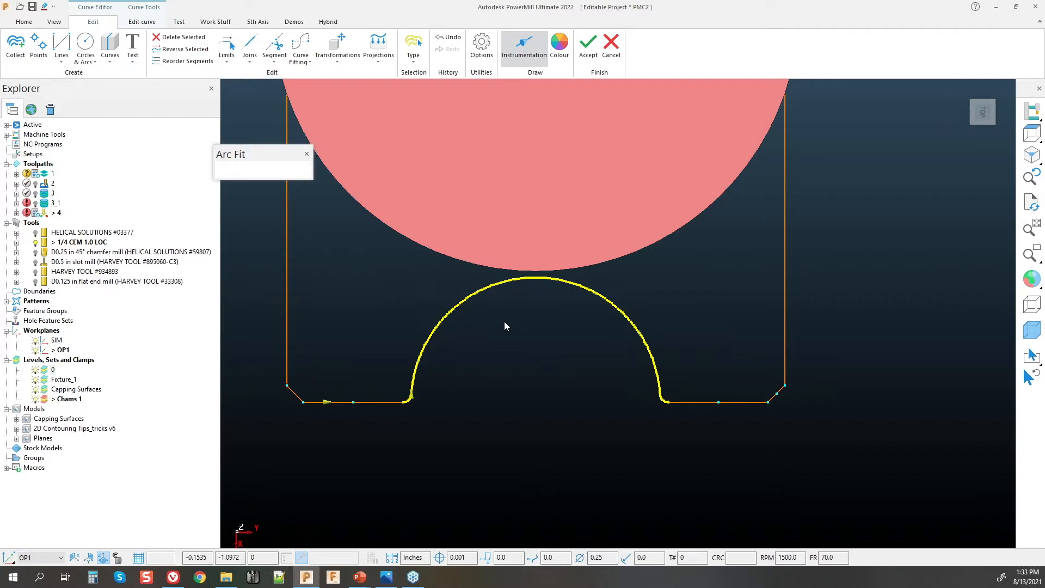
left_click(257, 171)
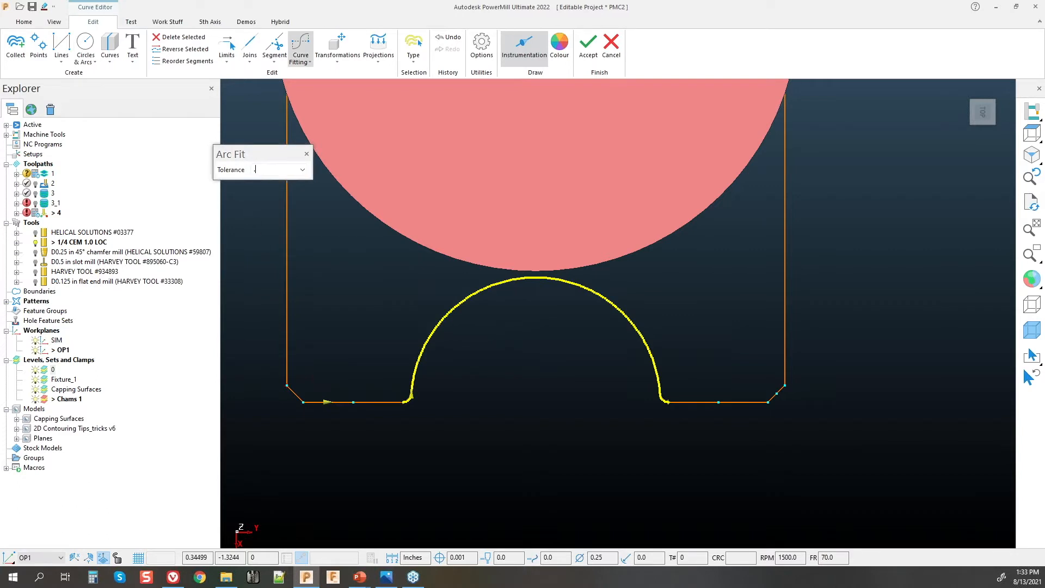
key("Return")
Step: Select all the pieces of the profile and automatically merge them into one closed curve
middle_click_drag(490, 433, 513, 334)
middle_click_drag(593, 318, 857, 138)
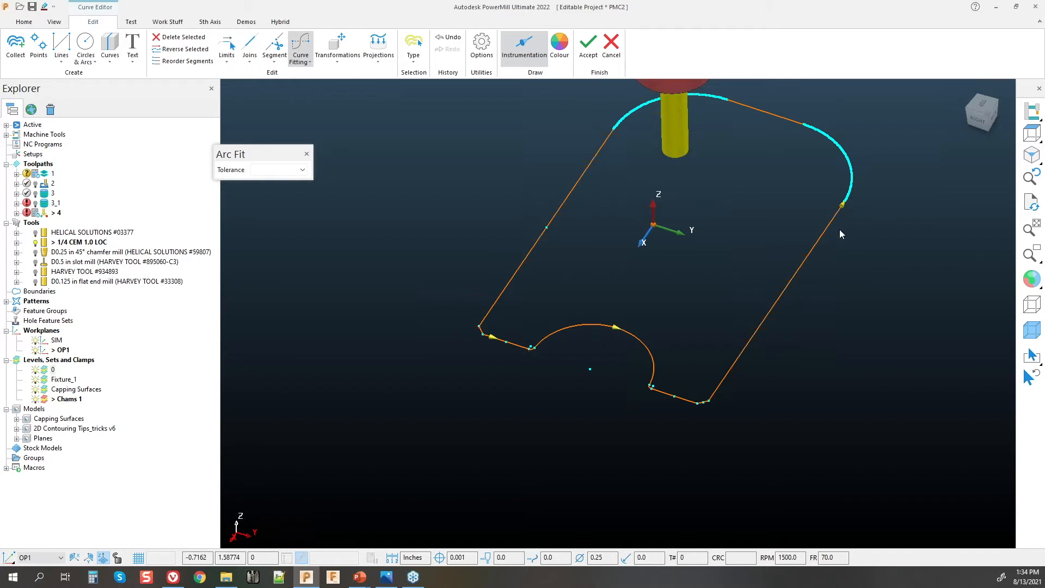
left_click_drag(271, 154, 311, 140)
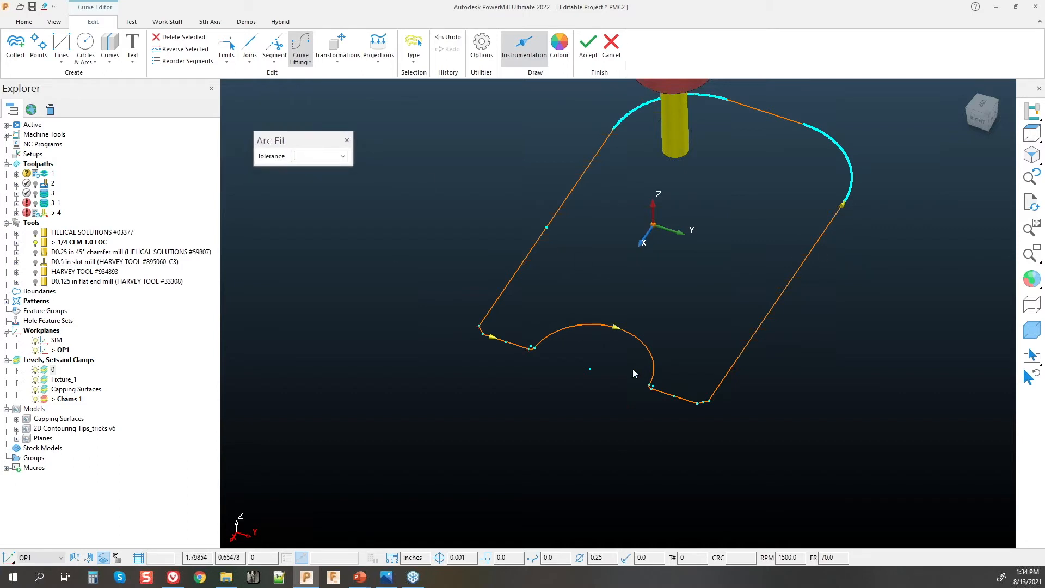
left_click_drag(510, 326, 547, 388)
left_click_drag(621, 355, 691, 430)
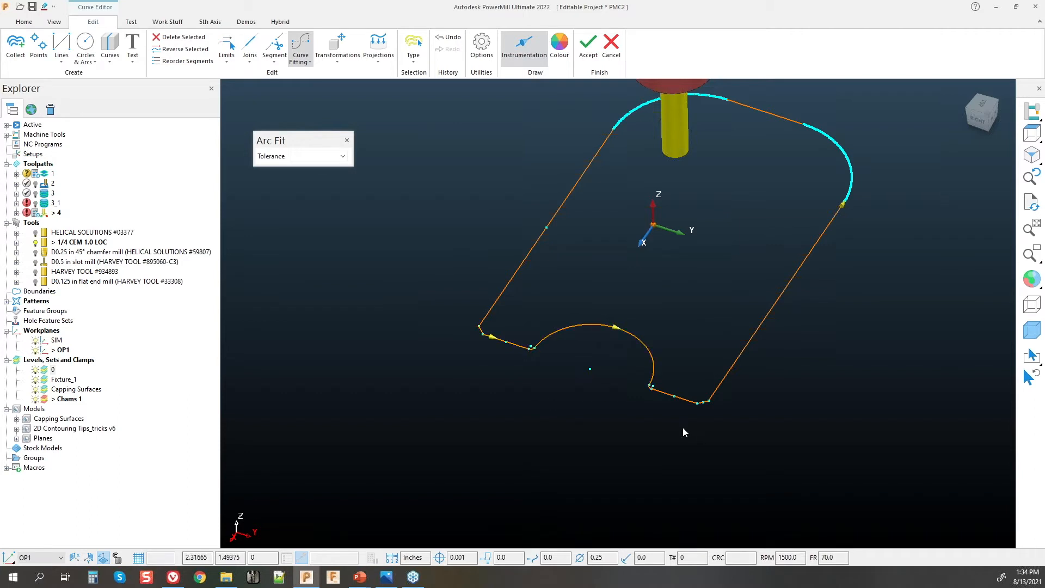
left_click(272, 57)
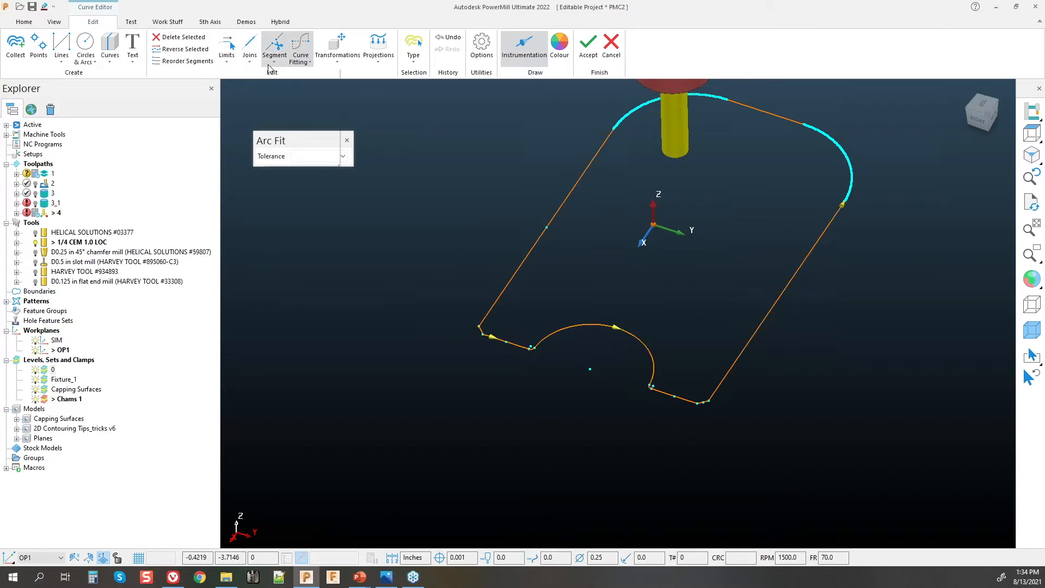
left_click(305, 153)
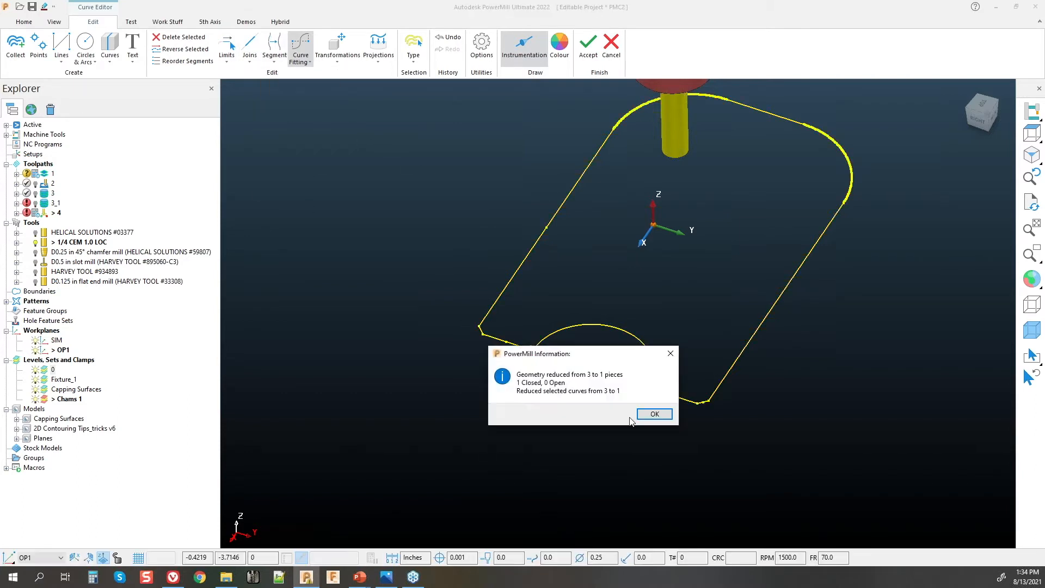
left_click(648, 416)
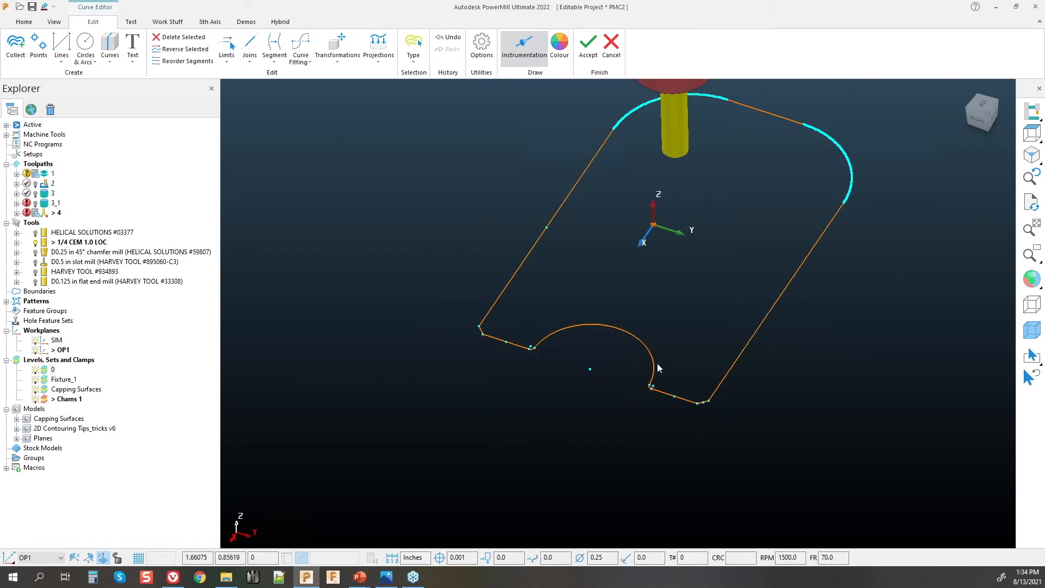
Step: Cut the merged profile at the ends of the two large corner arcs opposite the notch
key("ctrl")
key("ctrl")
left_click(274, 49)
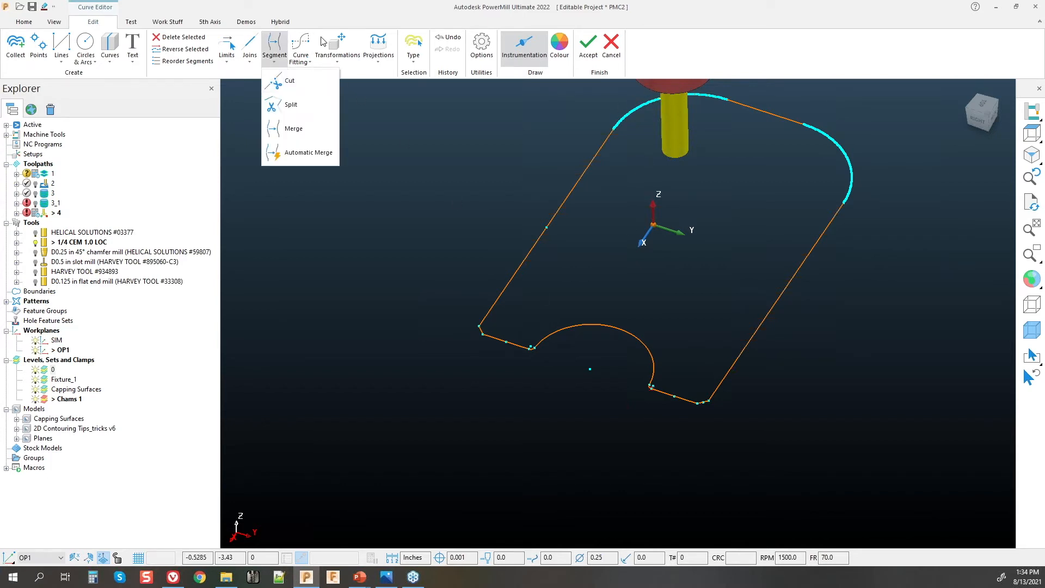
left_click(294, 81)
left_click(614, 129)
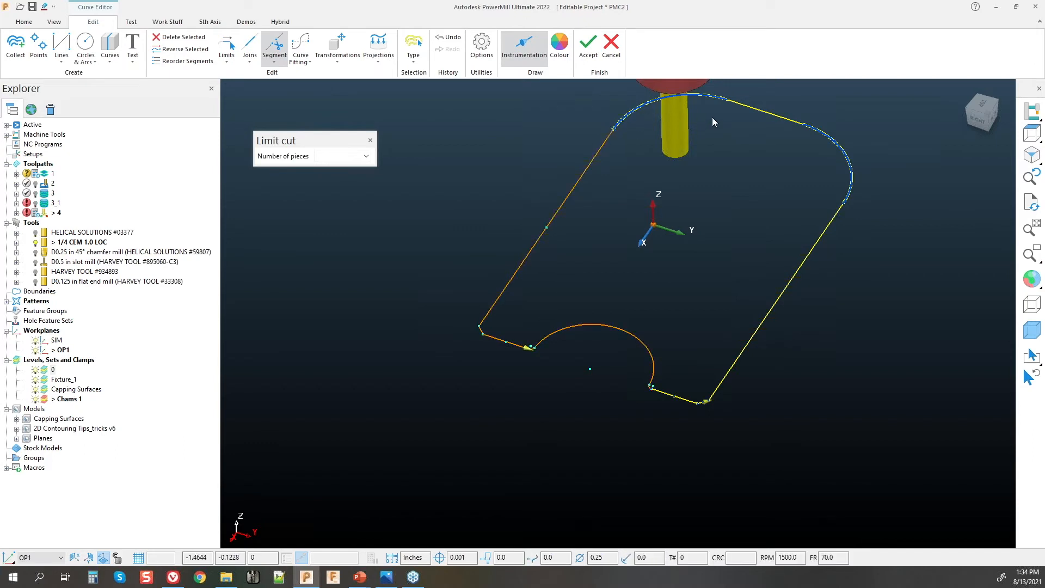
left_click(804, 120)
left_click(846, 199)
Step: Arc fit the large corner arc on the positive Y side of the profile
left_click_drag(817, 151, 868, 164)
left_click(370, 141)
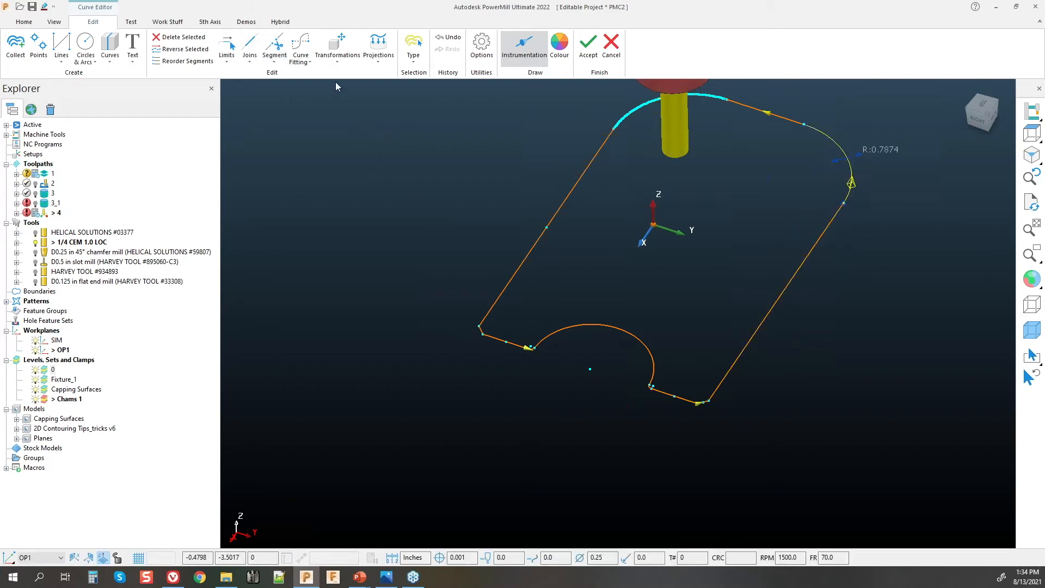
left_click(300, 54)
left_click(334, 105)
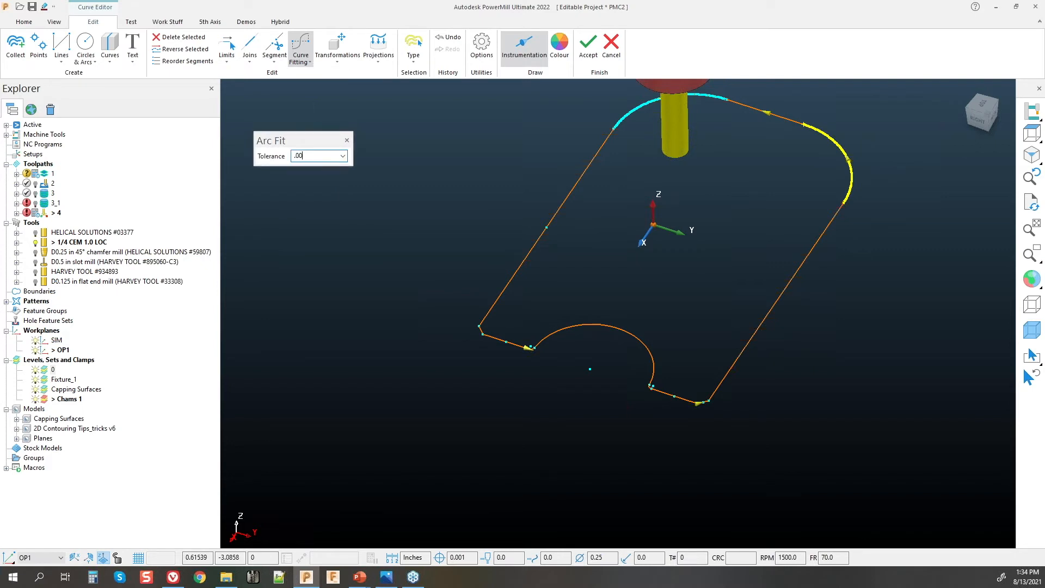
key("Return")
Step: Arc fit the other large corner arc, on the negative Y side, with a tolerance of .001
left_click(702, 215)
scroll(664, 137, "up", 5)
left_click(662, 138)
scroll(636, 211, "down", 4)
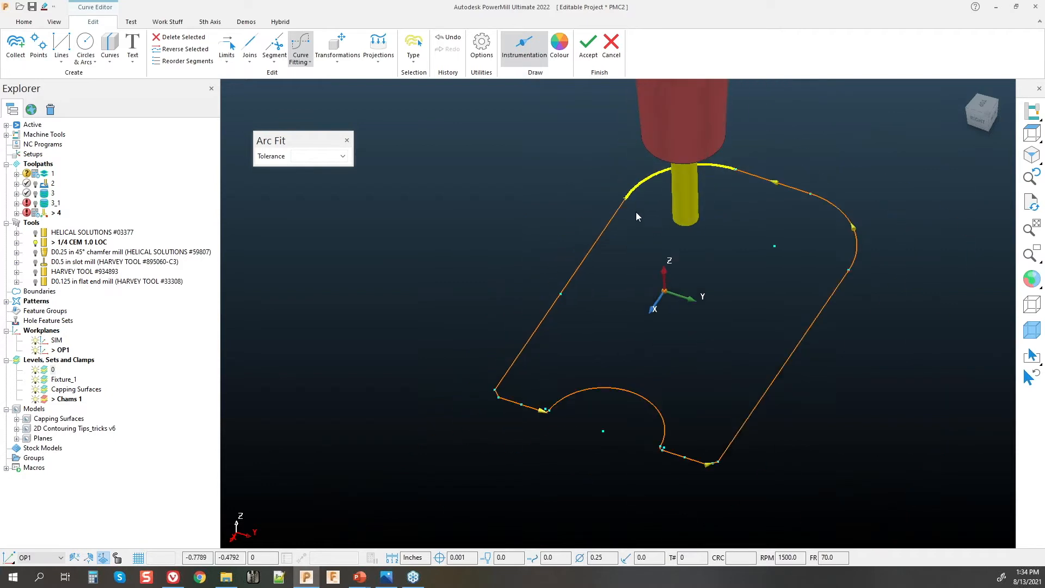
left_click(316, 158)
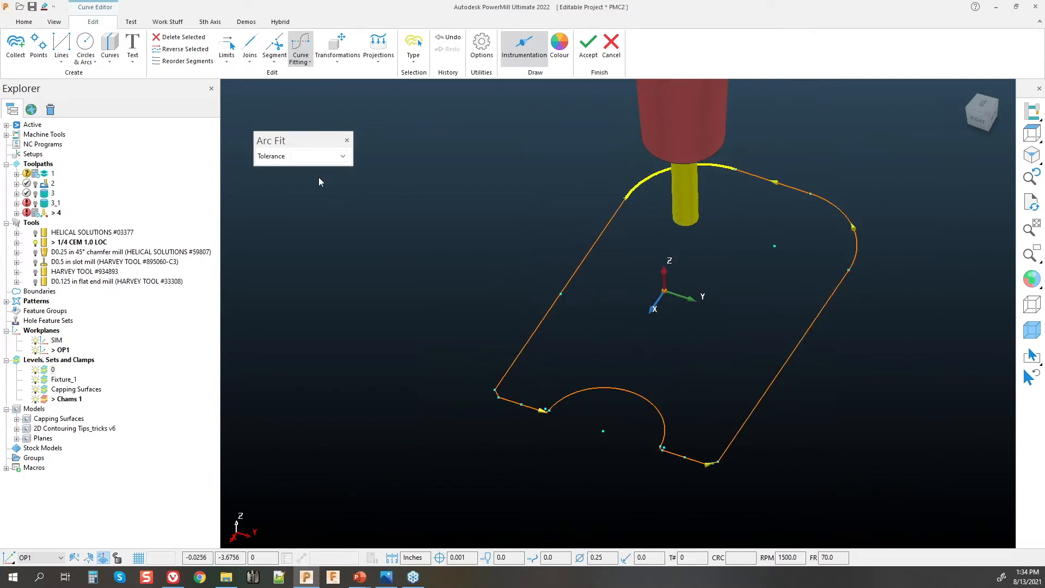
type(".001")
key("Return")
Step: Automatically merge the arc-fitted corners and remaining profile segments back into a single closed curve
middle_click_drag(642, 362, 655, 322)
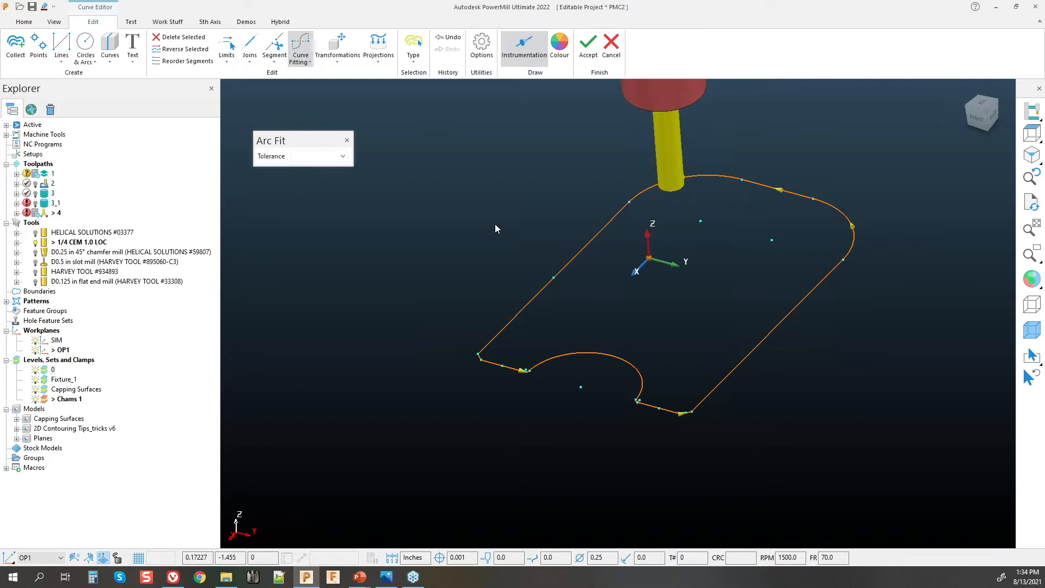
left_click(346, 141)
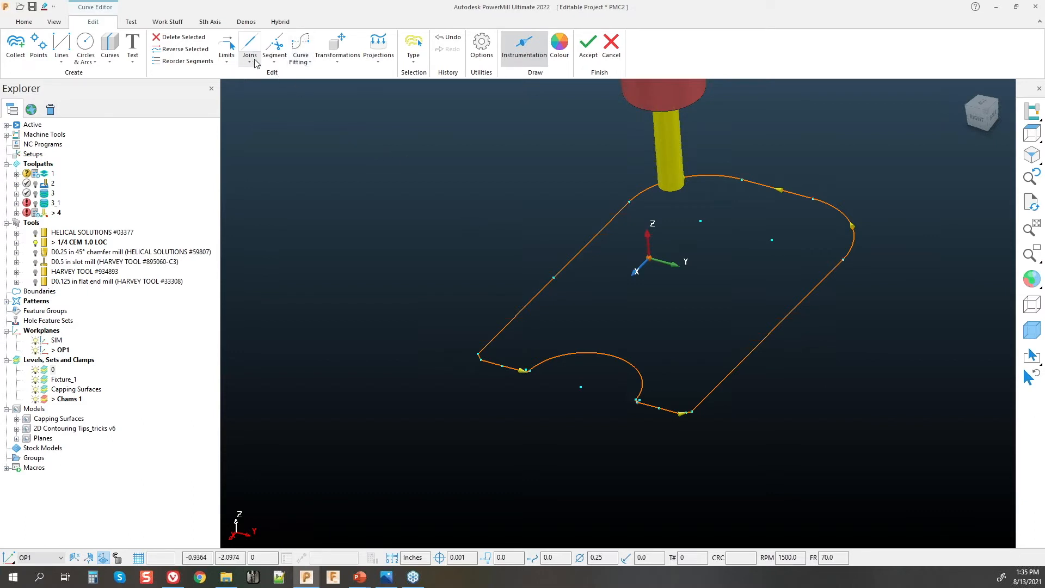
left_click(274, 49)
left_click(309, 152)
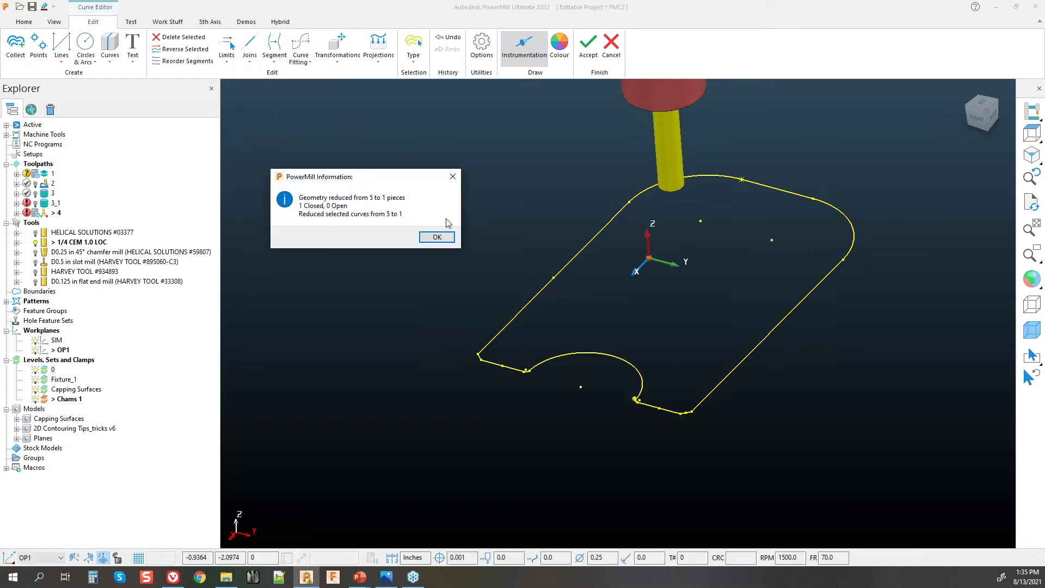
left_click(425, 238)
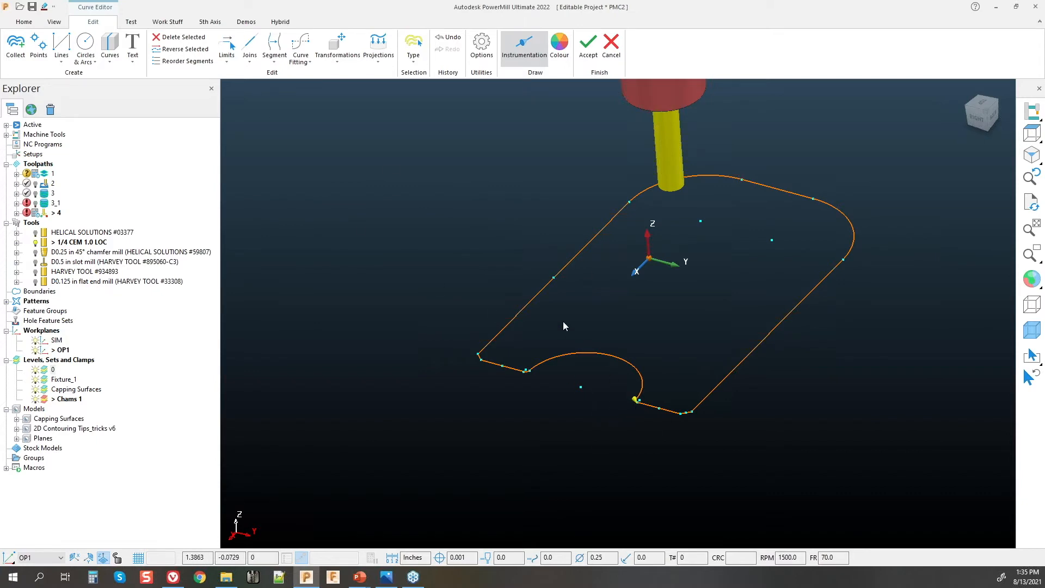
Step: Check that the merged profile selects as one curve and accept the curve edits for toolpath 4
left_click_drag(576, 272, 596, 295)
left_click(595, 296)
left_click_drag(567, 242, 604, 299)
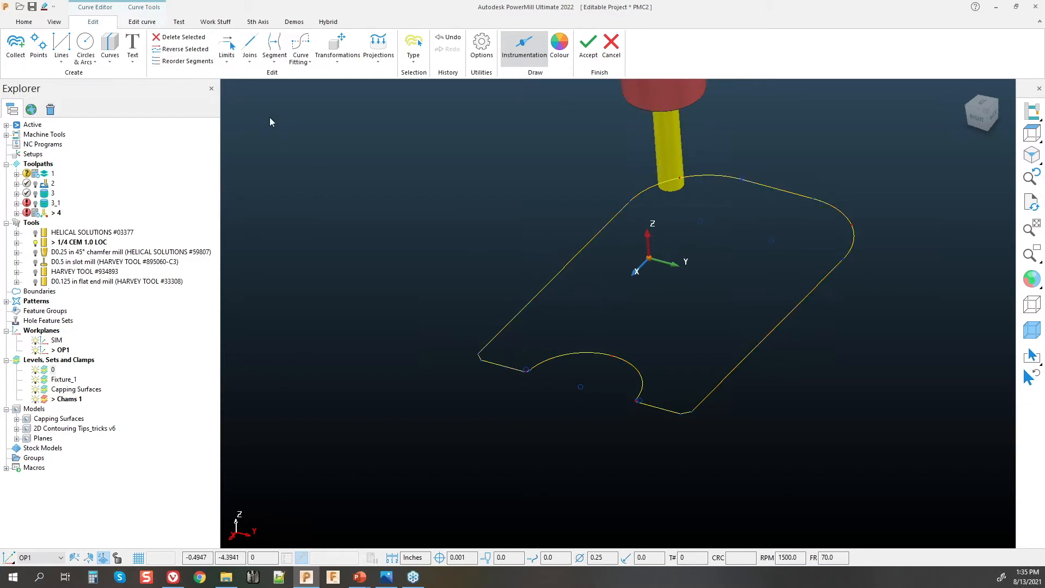
left_click(369, 221)
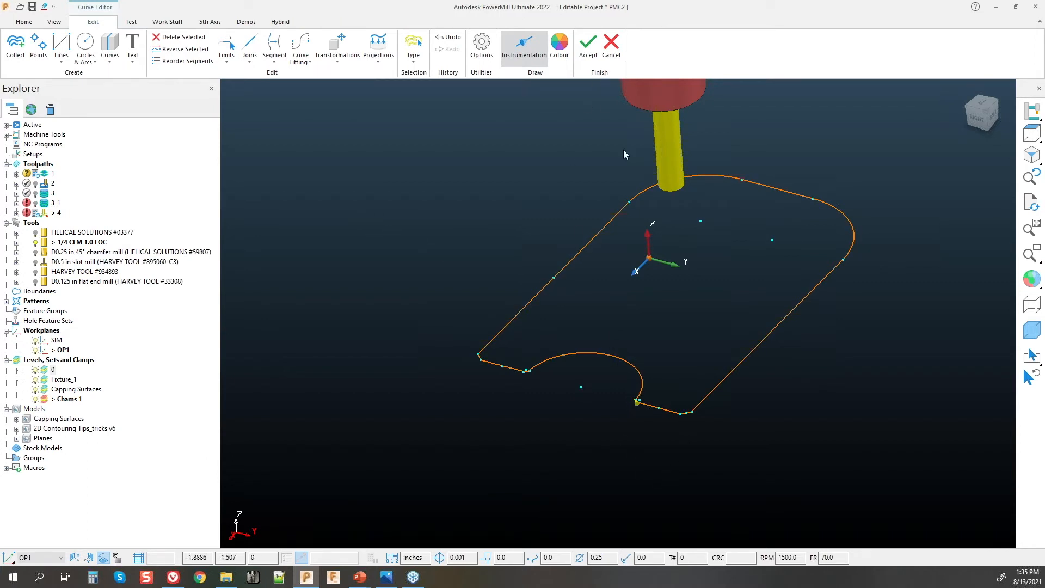
left_click(588, 48)
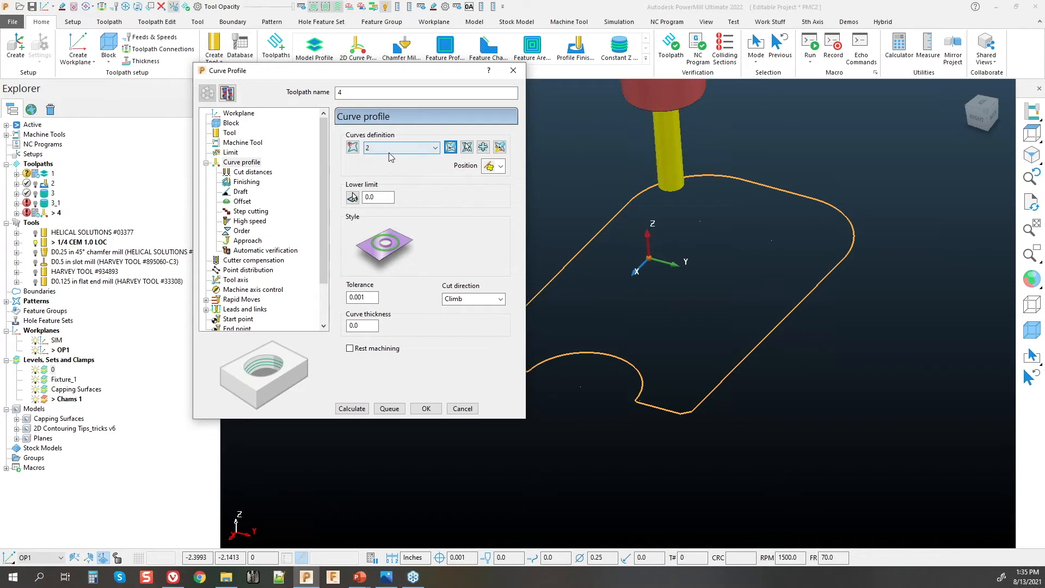
middle_click_drag(743, 359, 610, 357)
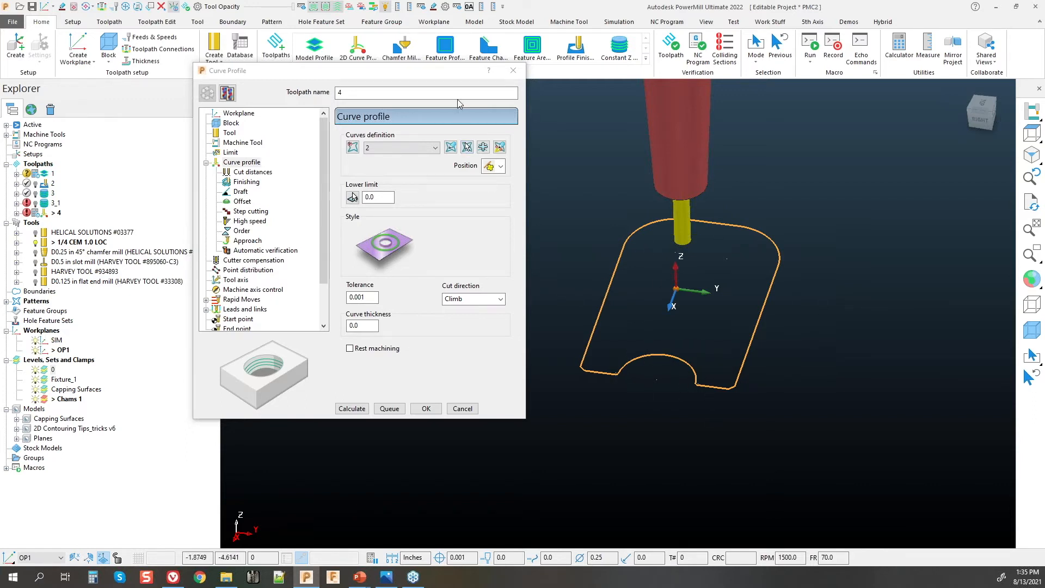
Step: Edit the toolpath's machining section so that its start point sits at the middle of the semicircular notch
left_click(498, 148)
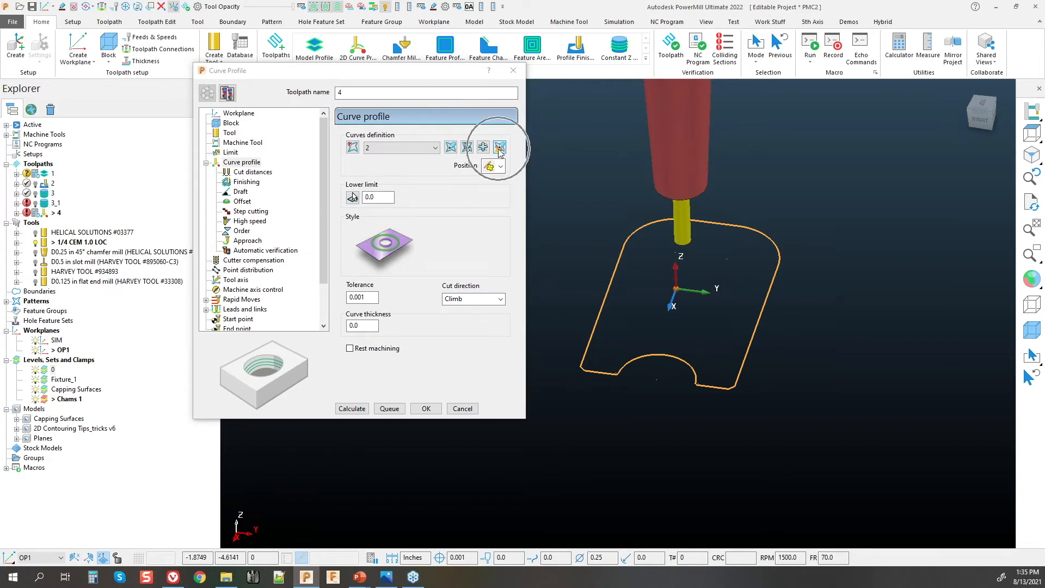
left_click(498, 148)
left_click(498, 148)
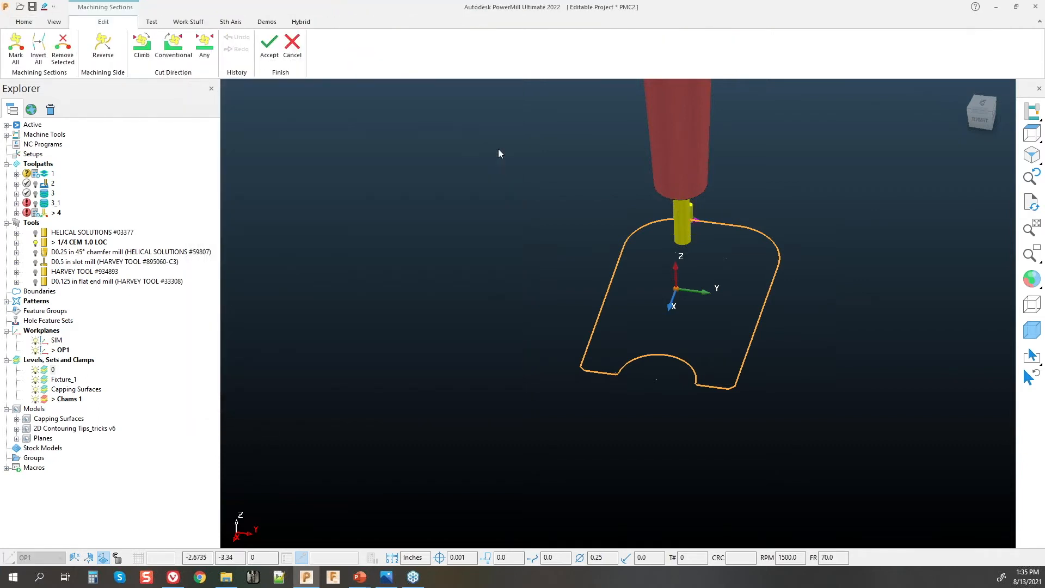
middle_click_drag(681, 274, 705, 375)
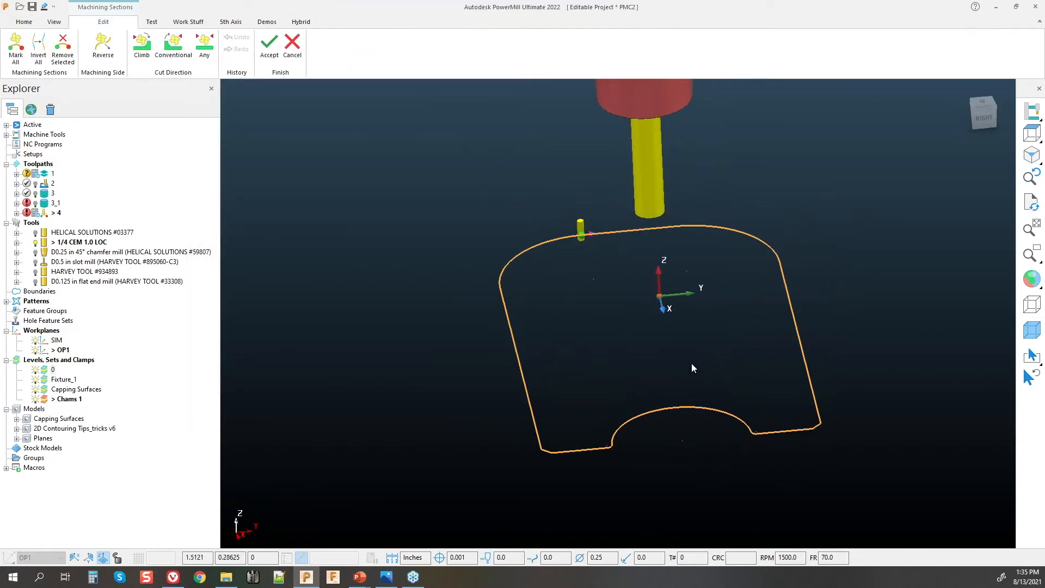
left_click(981, 107)
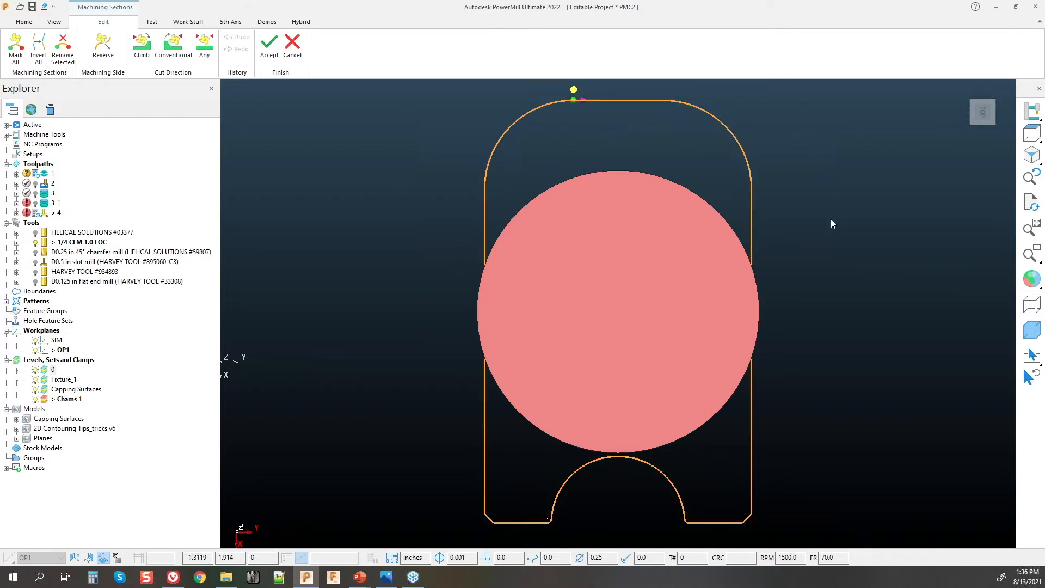
left_click(575, 87)
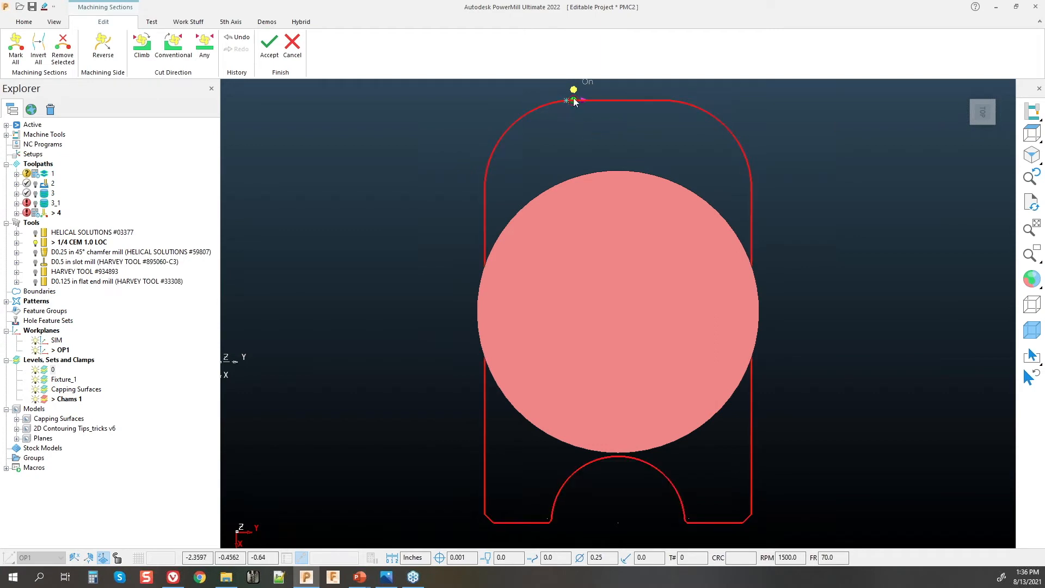
left_click(619, 456)
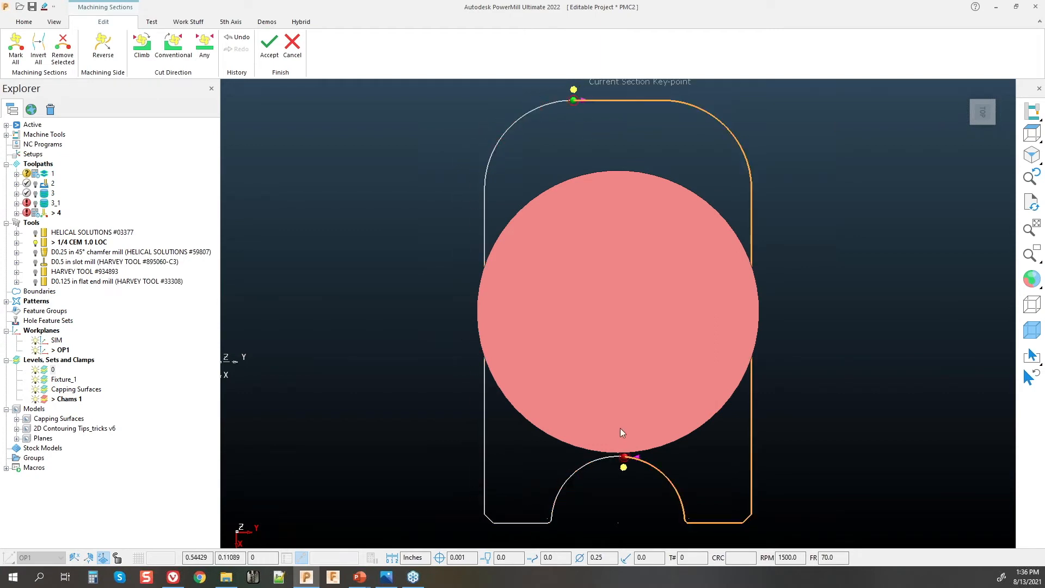
left_click(628, 456)
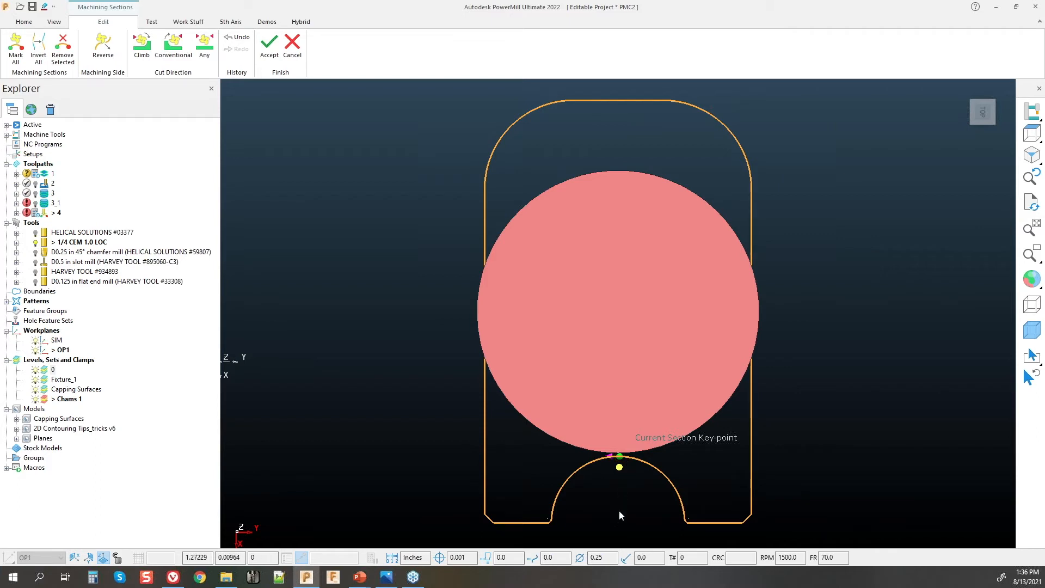
Step: Try reversing the machining side at the notch start point and accept the machining section edits
scroll(618, 465, "down", 2)
scroll(616, 473, "up", 1)
middle_click_drag(729, 422, 784, 341)
scroll(656, 430, "up", 5)
key("ctrl")
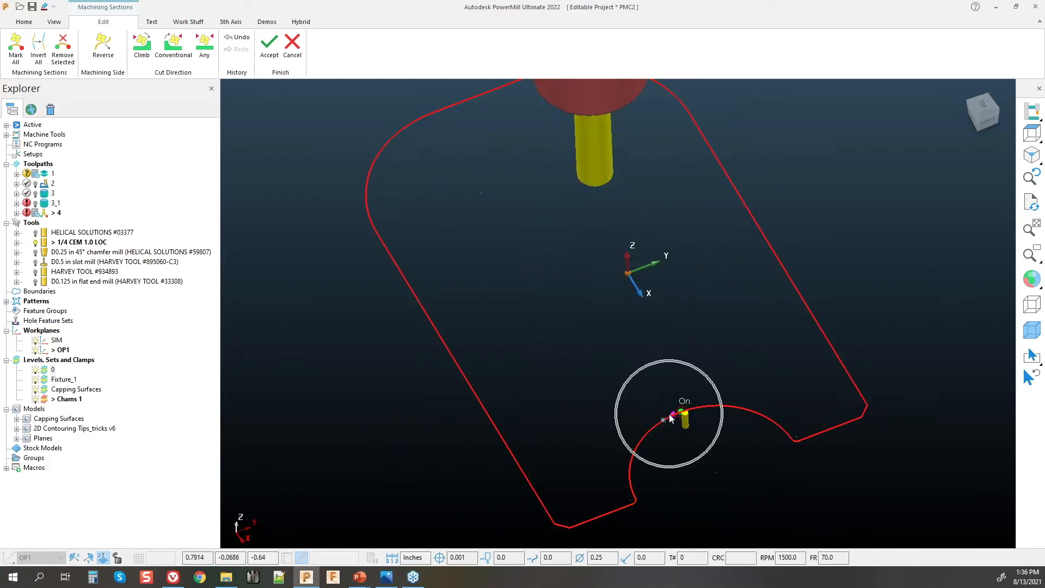
left_click(672, 418)
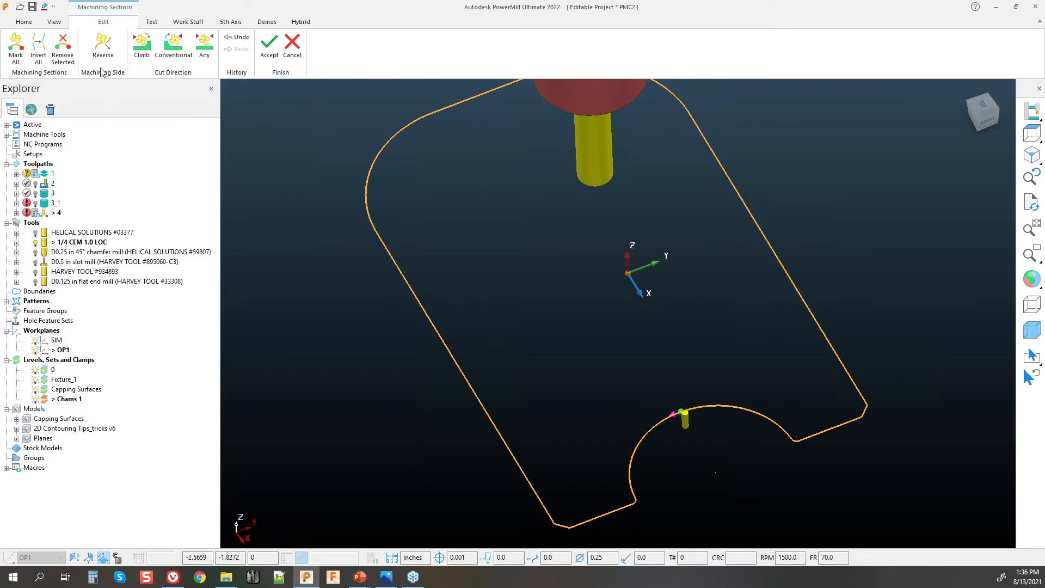
left_click(49, 60)
left_click(103, 49)
left_click(694, 423)
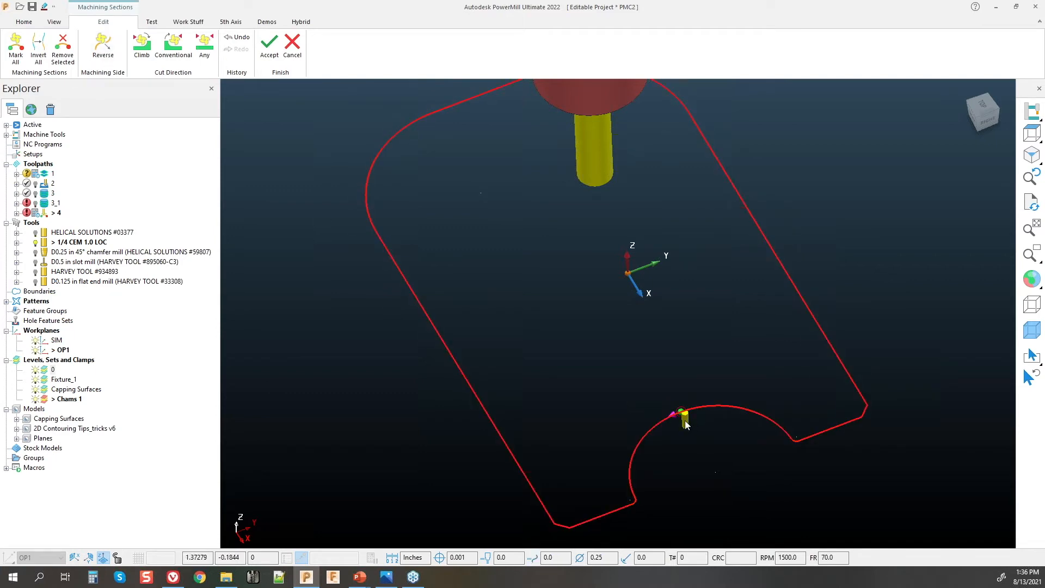
left_click(270, 48)
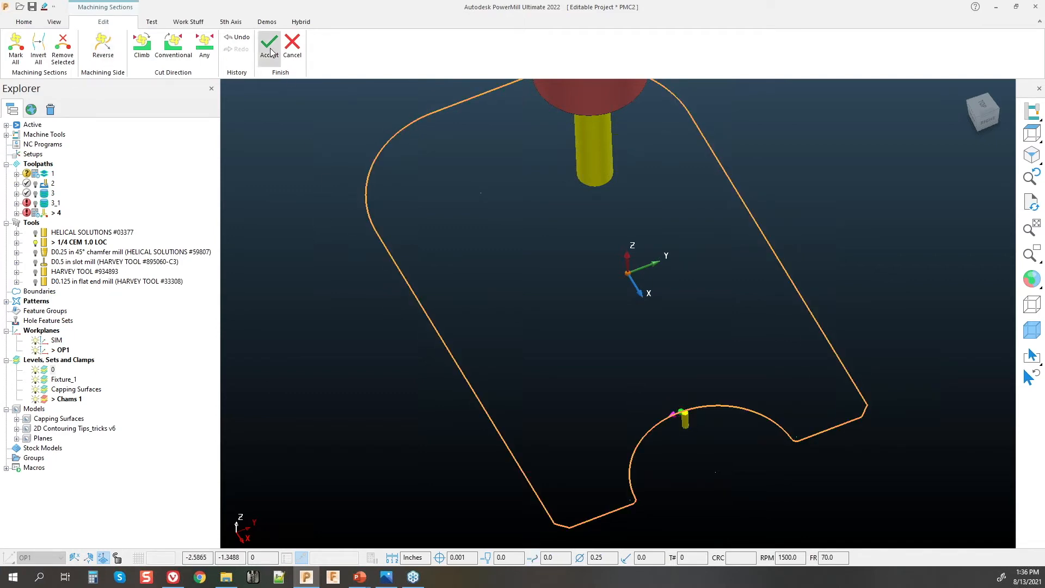
Step: Create a new empty pattern as toolpath 4's curve definition, resetting the machining sections, and open it for curve editing
middle_click_drag(776, 437, 572, 372)
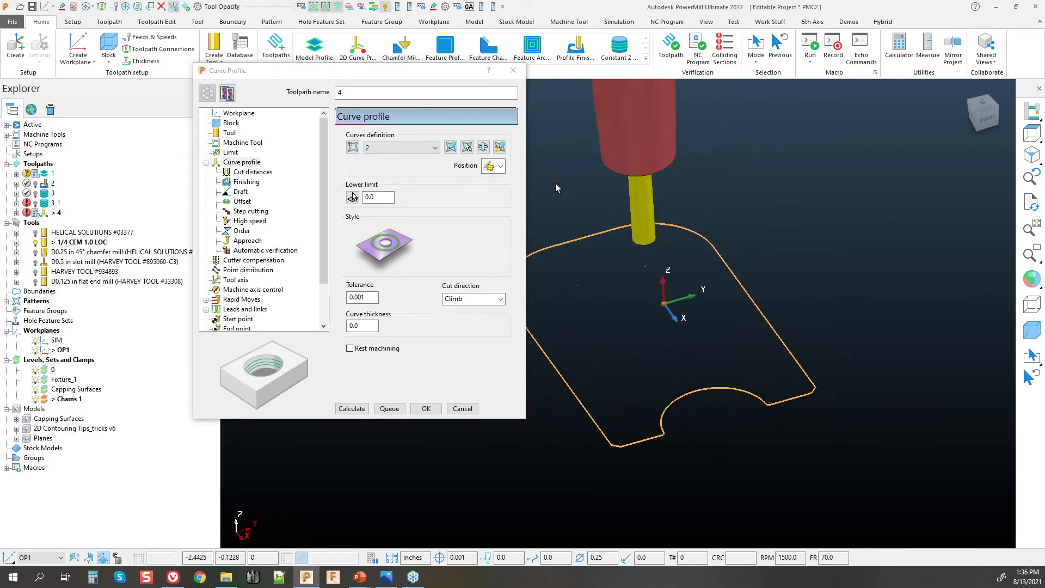
left_click(351, 150)
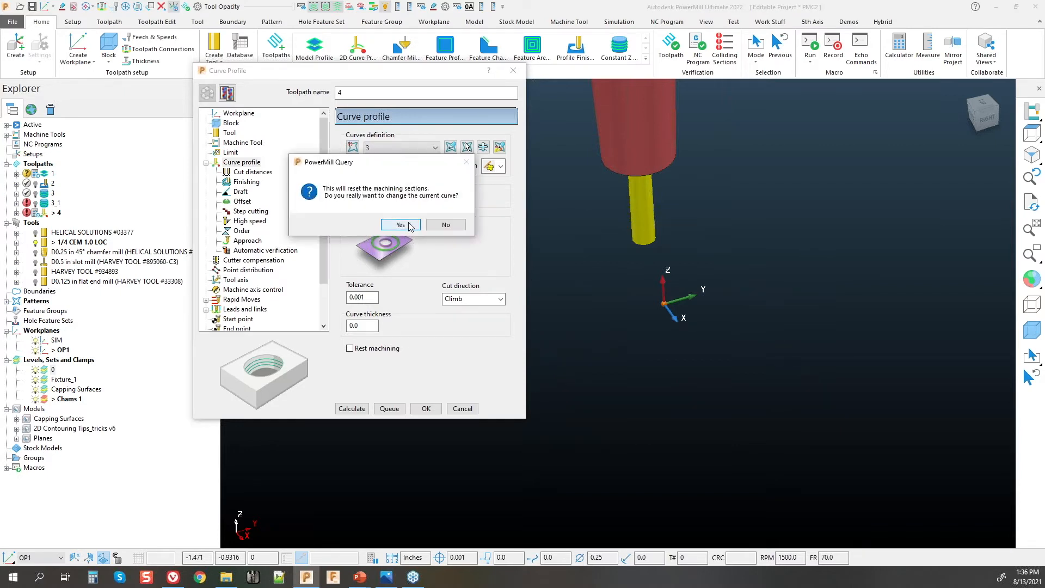
left_click(402, 224)
left_click(450, 147)
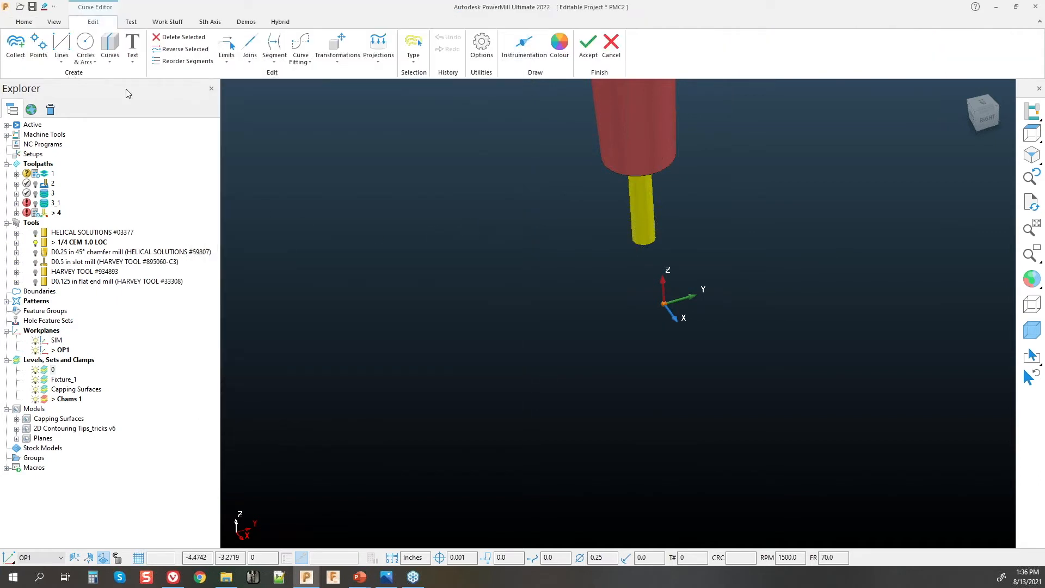
Step: Trace a closed composite curve along the bottom edge of the part's lower step, starting from the long straight side, and save it
left_click(109, 52)
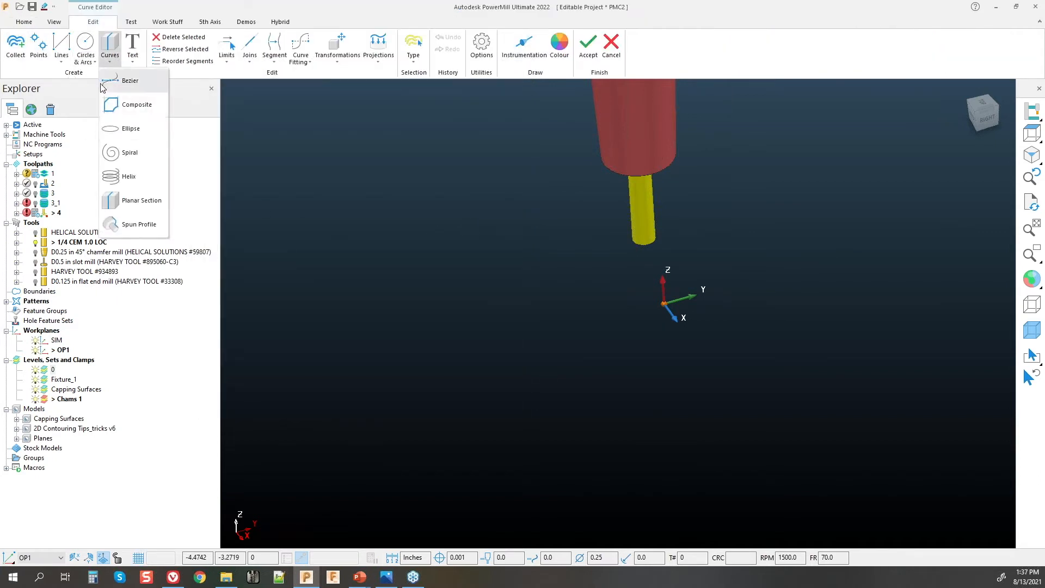
left_click(130, 105)
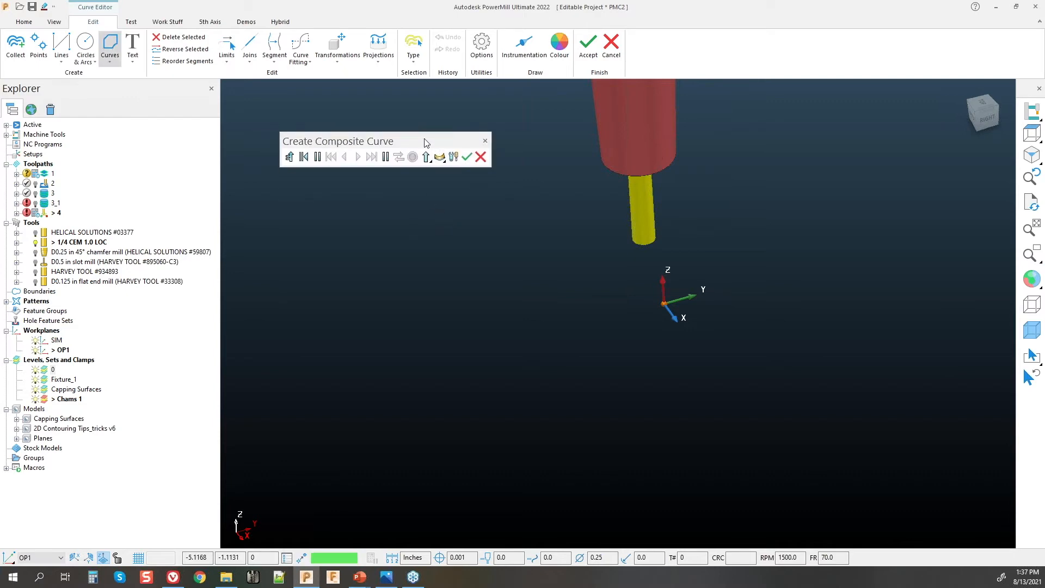
left_click(1030, 280)
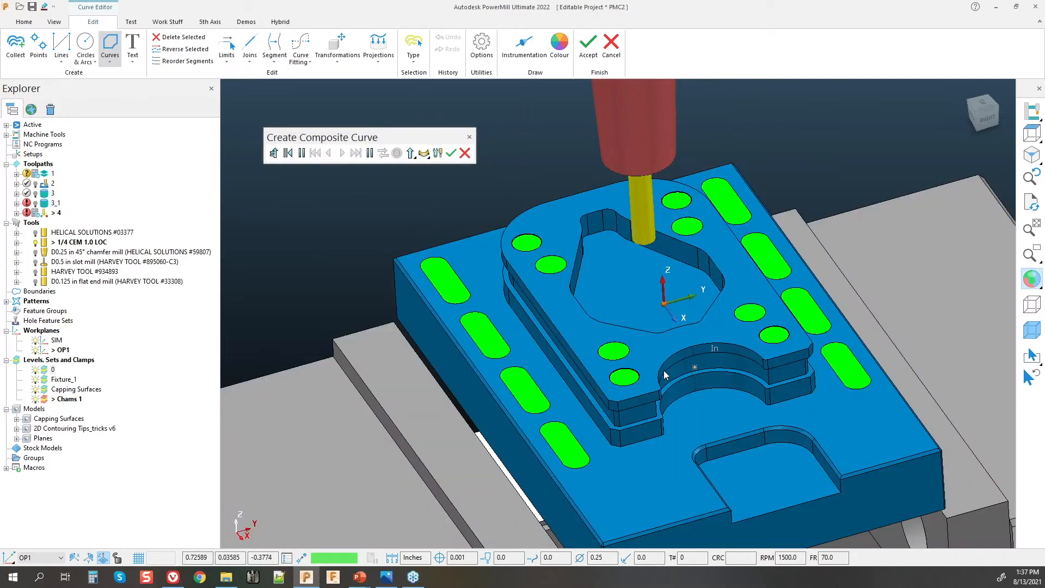
left_click(579, 403)
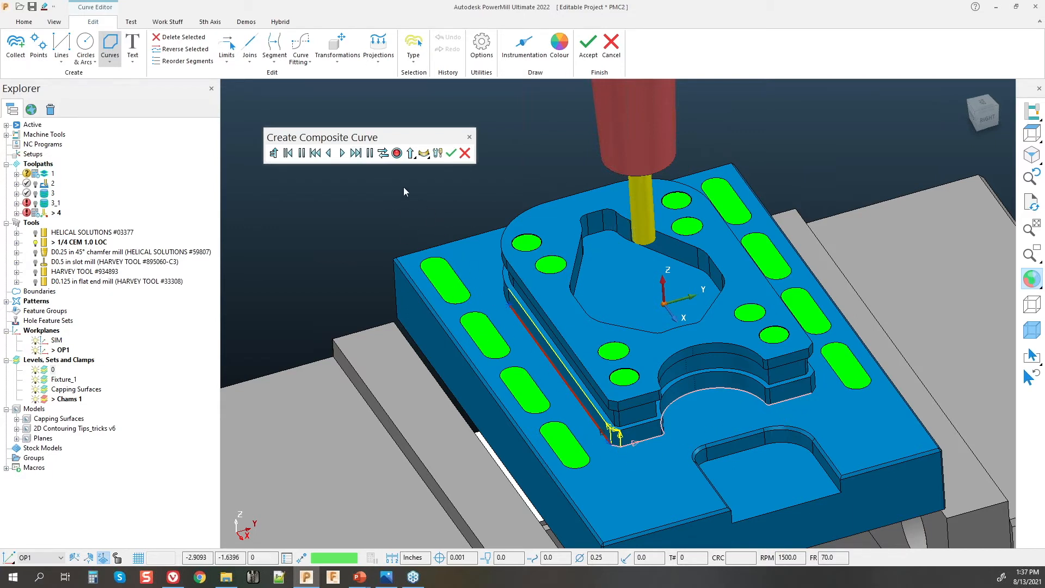
left_click(383, 153)
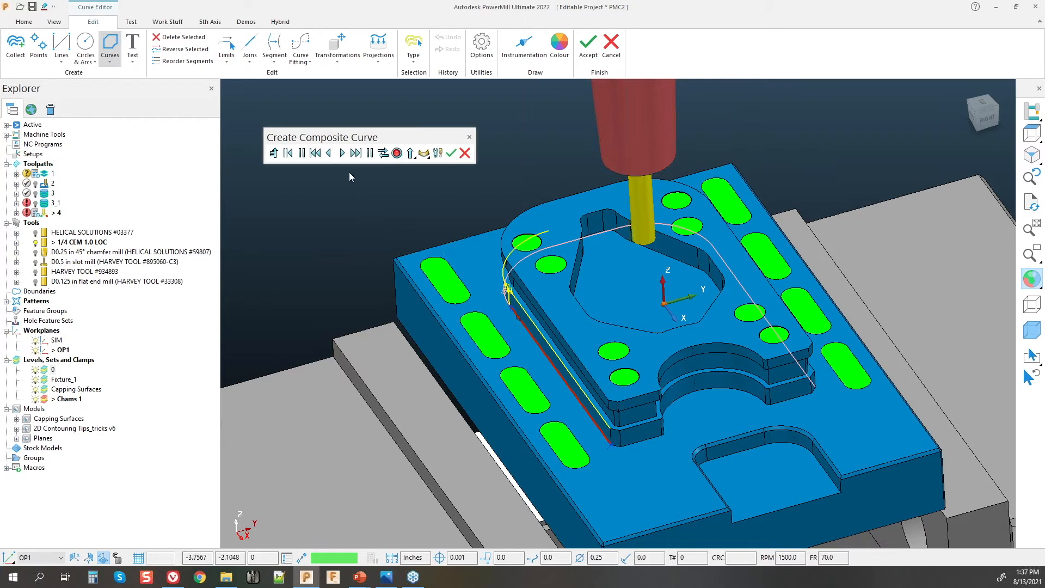
left_click(355, 153)
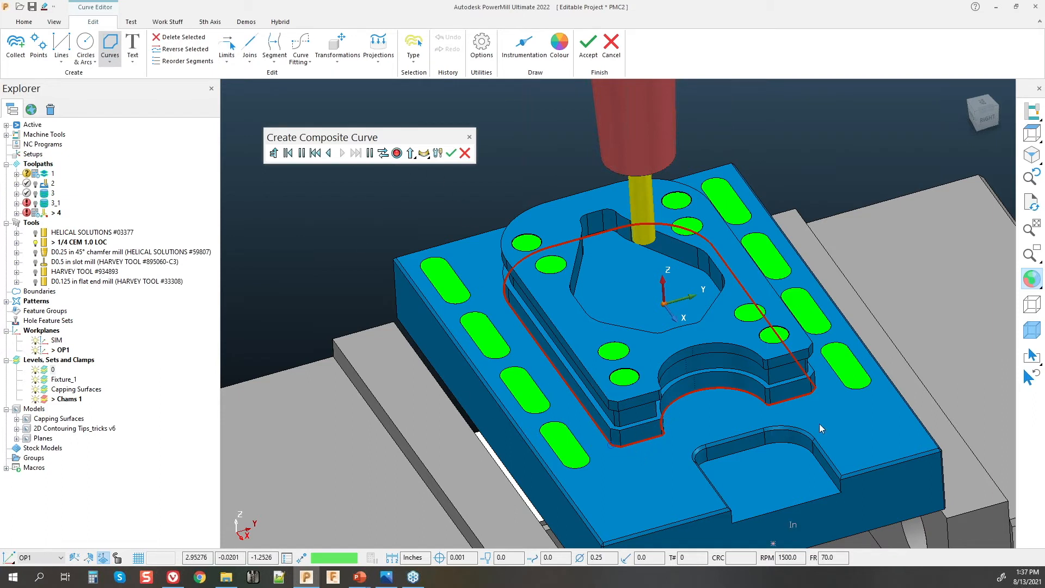
left_click_drag(409, 137, 358, 110)
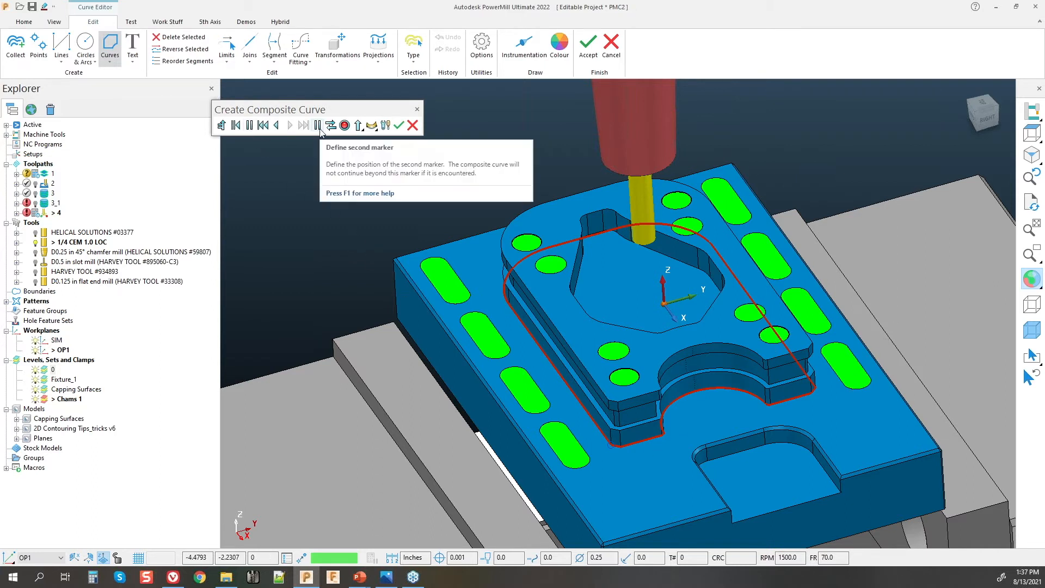
left_click_drag(311, 113, 347, 116)
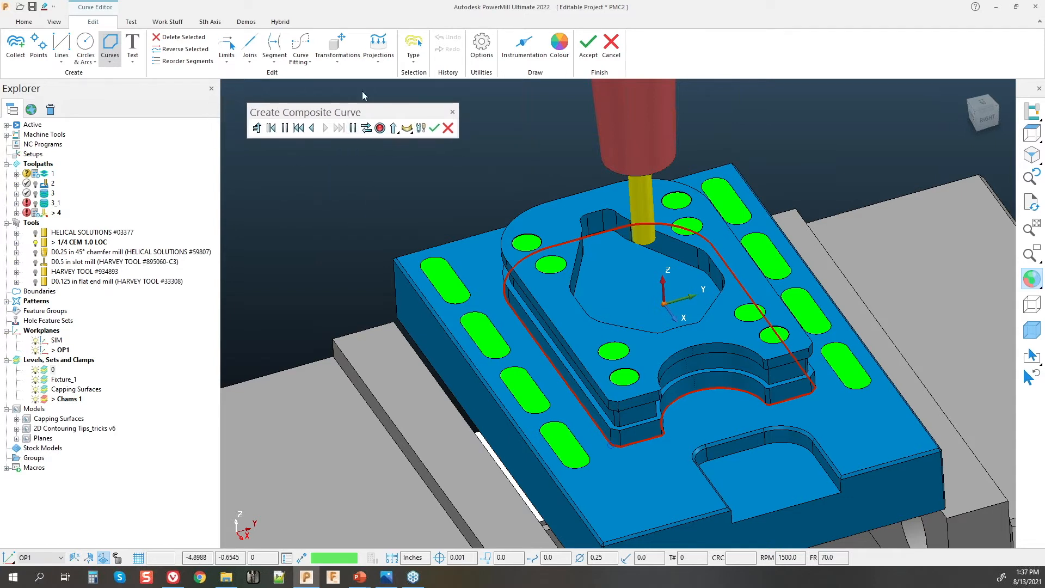
left_click_drag(269, 112, 253, 113)
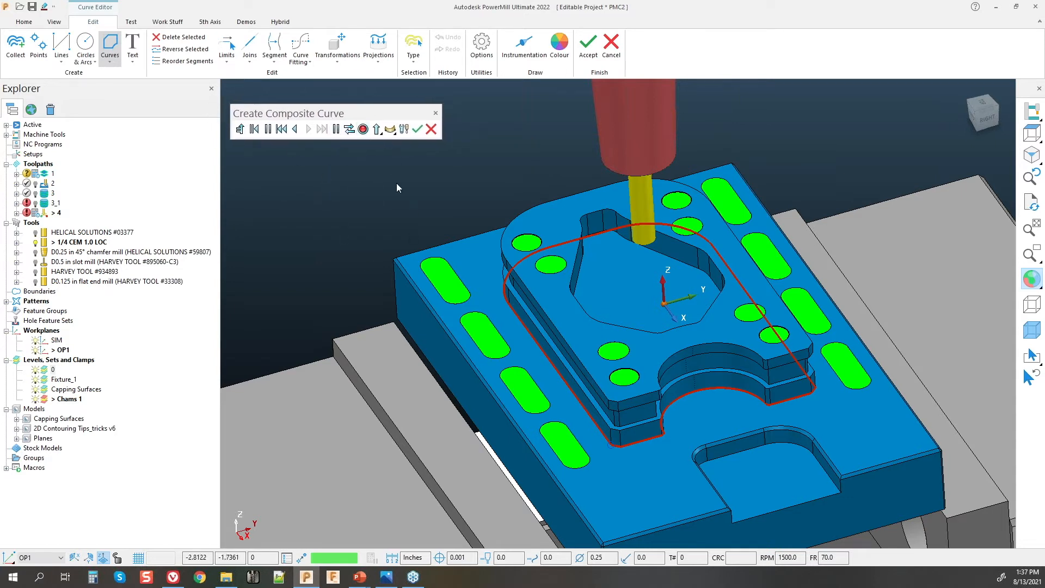
left_click_drag(366, 115, 375, 112)
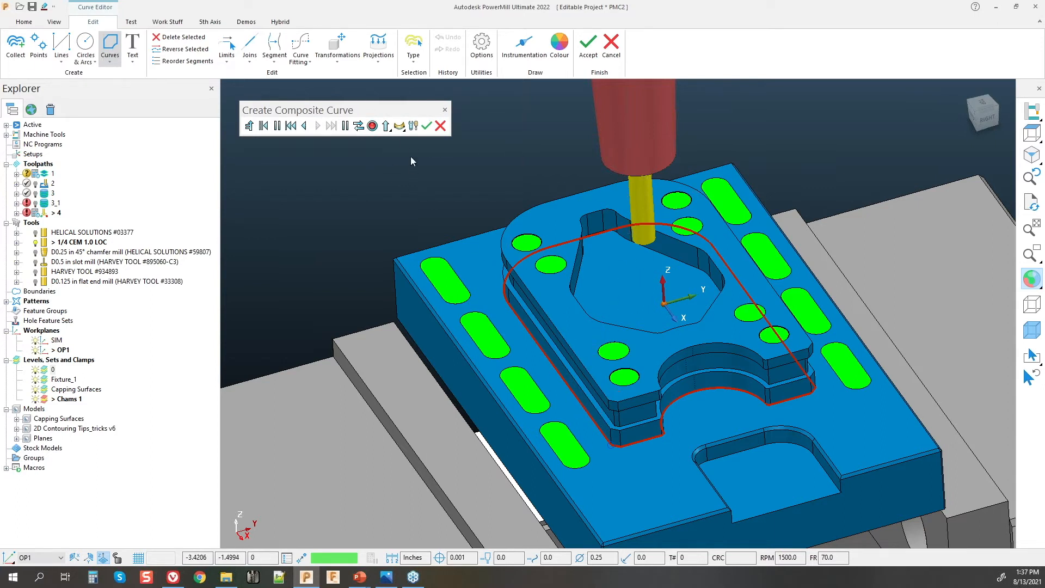
left_click(427, 126)
Step: Show the composite curve's points and inspect its segments and arcs with the model shading hidden
left_click(529, 58)
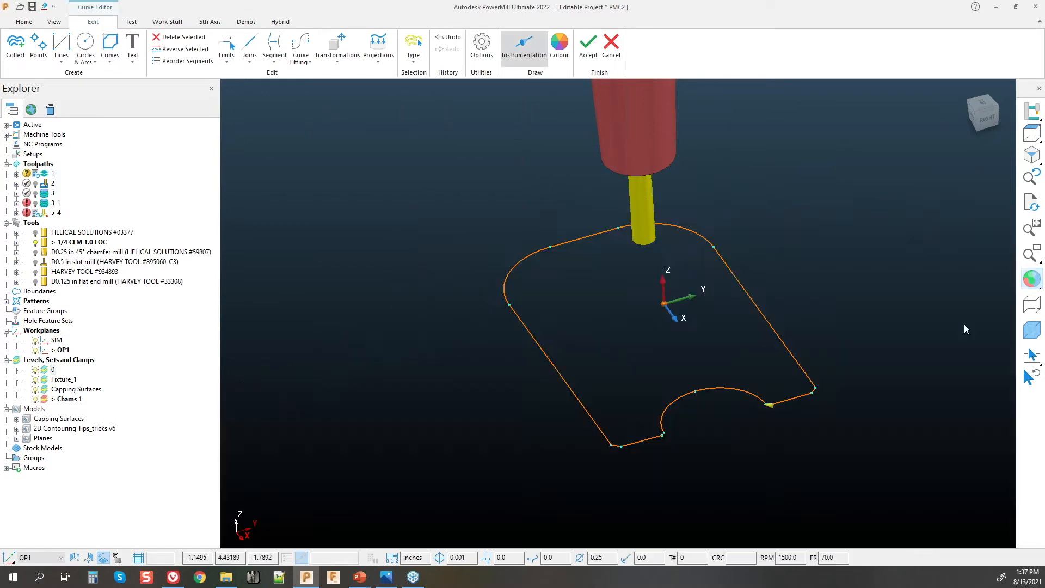
left_click(1032, 279)
middle_click_drag(621, 368, 626, 383)
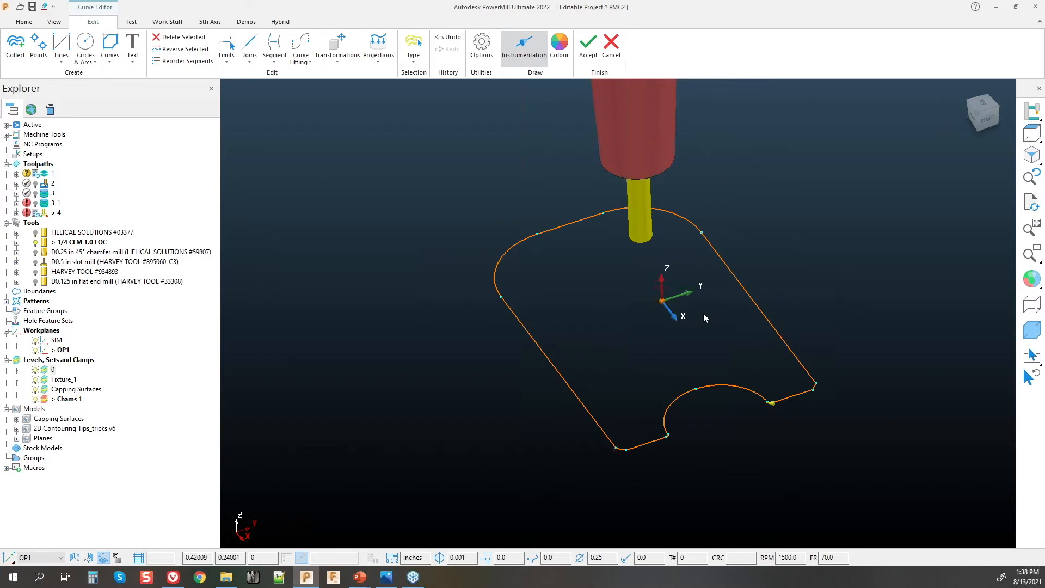
Step: Try another composite curve from the long straight bottom edge with the model shaded, close the command and accept the curve edits
left_click(1031, 279)
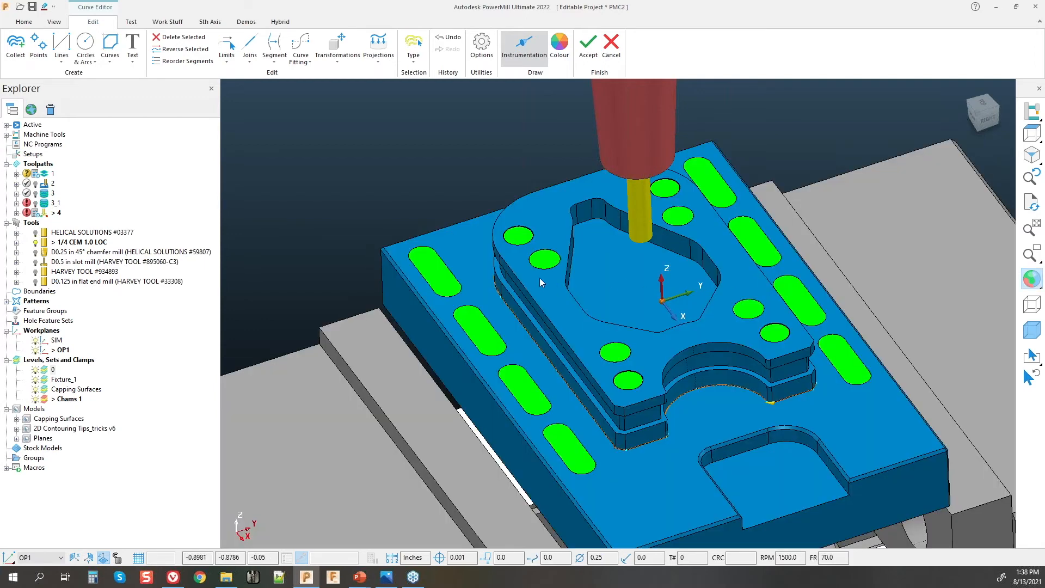
key("ctrl")
key("ctrl")
key("ctrl")
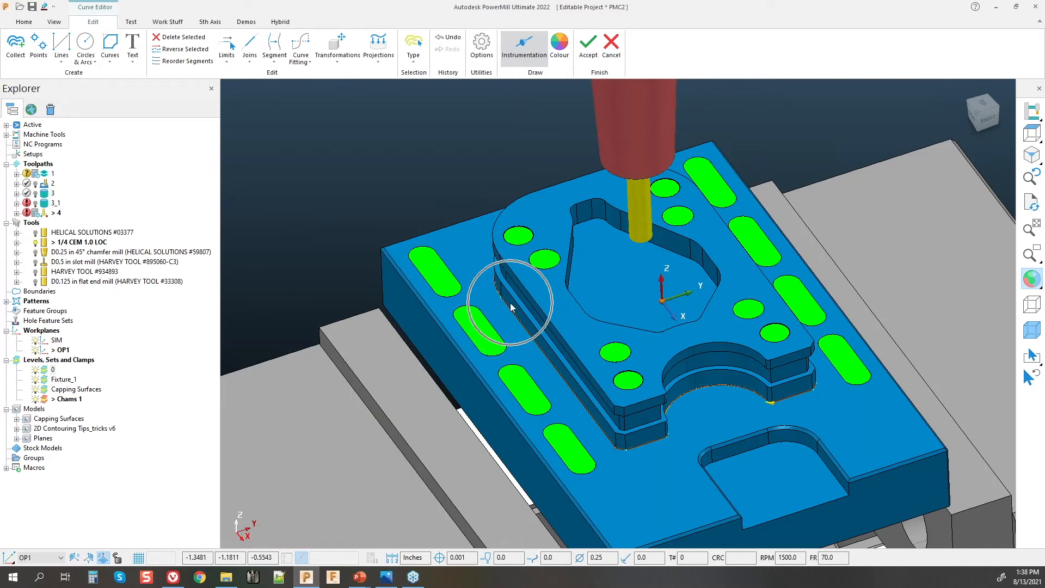
left_click(110, 44)
scroll(608, 389, "up", 6)
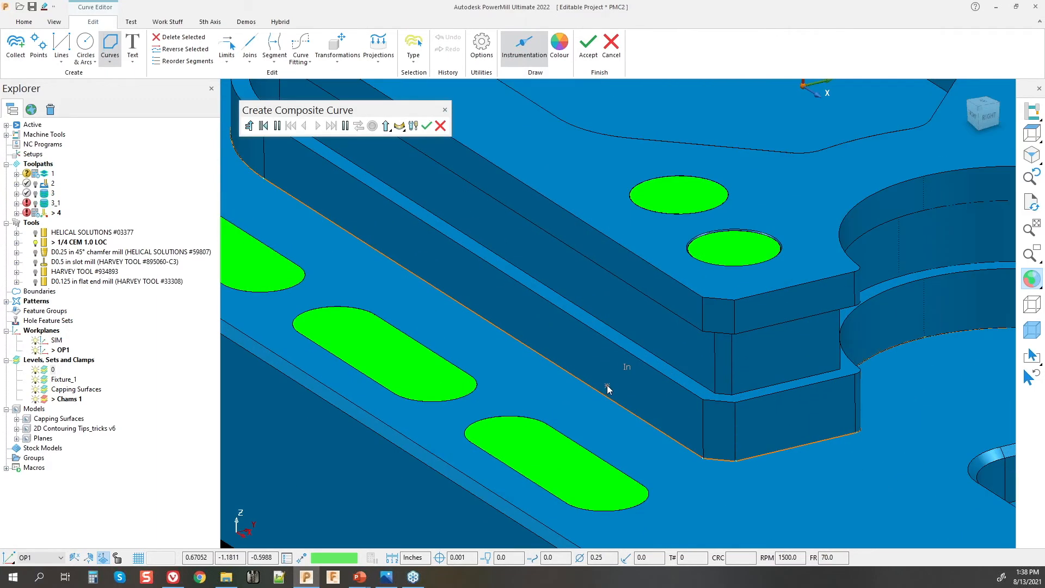
left_click(609, 395)
left_click(446, 110)
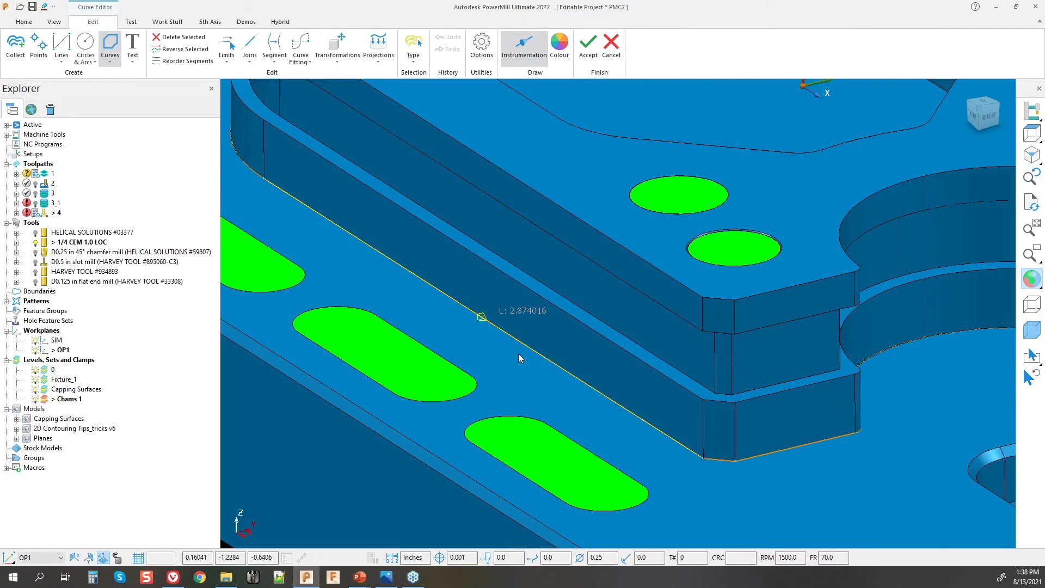
left_click(588, 43)
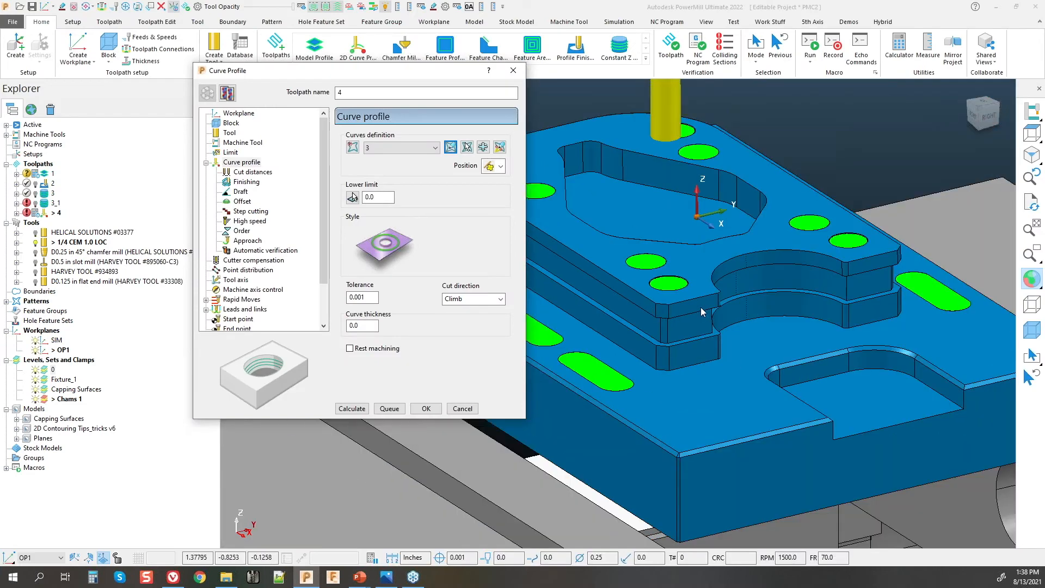
Step: Select the vertical wall faces around the part's lower step, including the chamfered corner and the concave arc
scroll(701, 308, "down", 4)
scroll(541, 323, "up", 6)
scroll(812, 276, "down", 5)
scroll(961, 289, "up", 4)
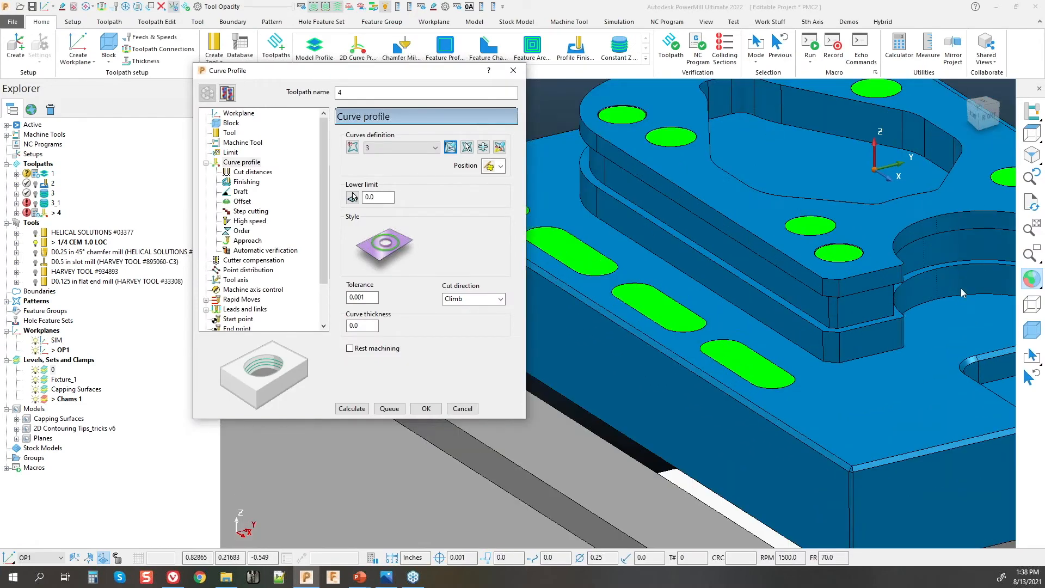
scroll(900, 393, "up", 2)
left_click(900, 393)
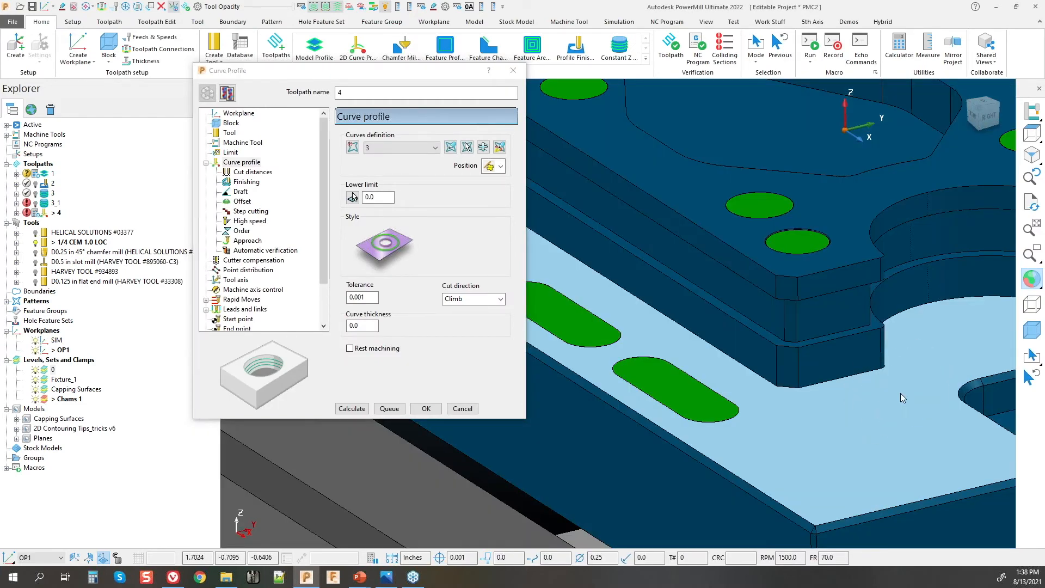
left_click(839, 371)
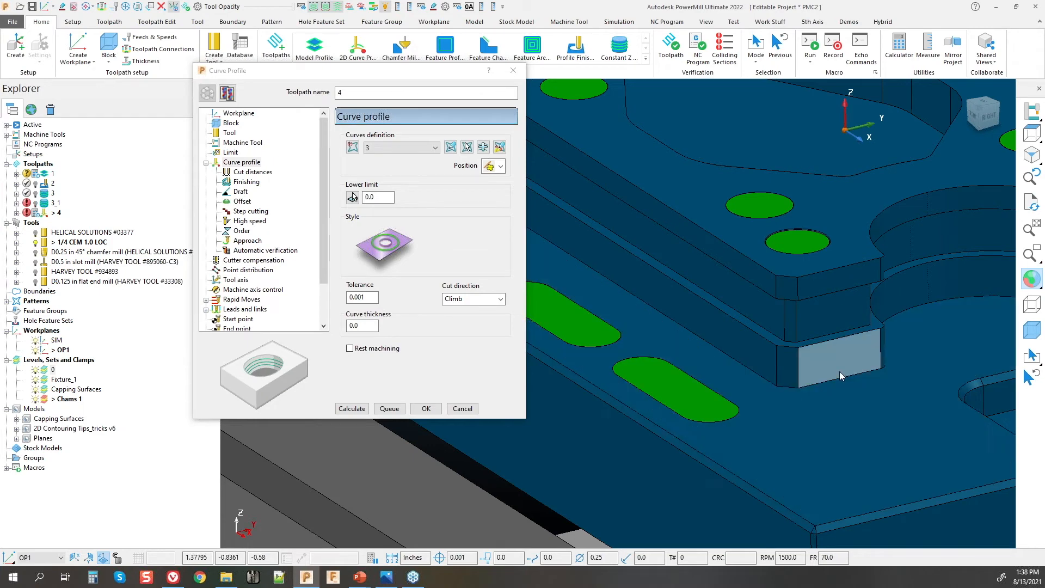
left_click(790, 367, "shift")
left_click(766, 359, "shift")
middle_click_drag(874, 369, 775, 359)
left_click(786, 357, "shift")
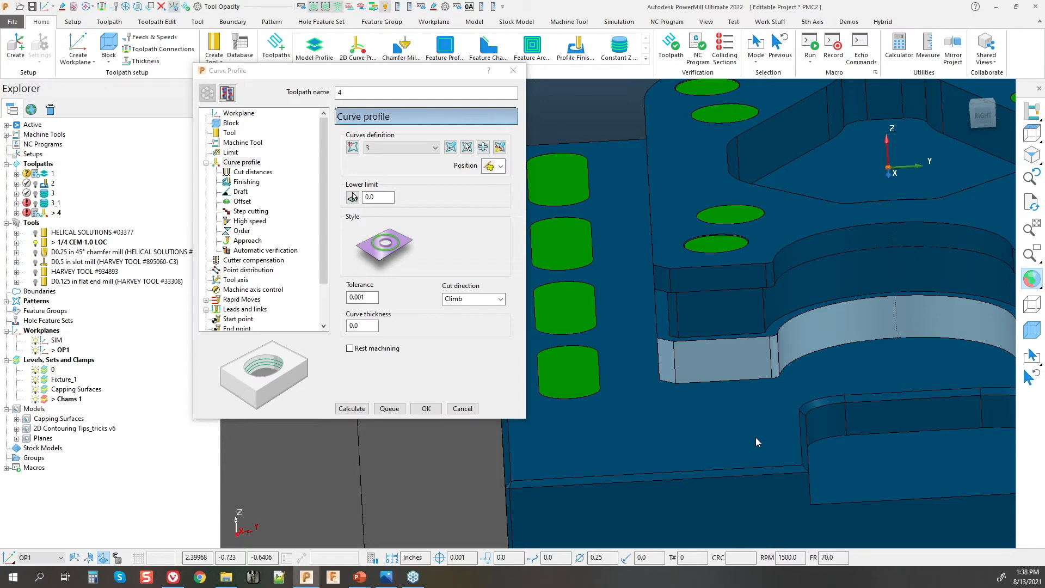
scroll(916, 135, "down", 4)
middle_click_drag(790, 356, 855, 370)
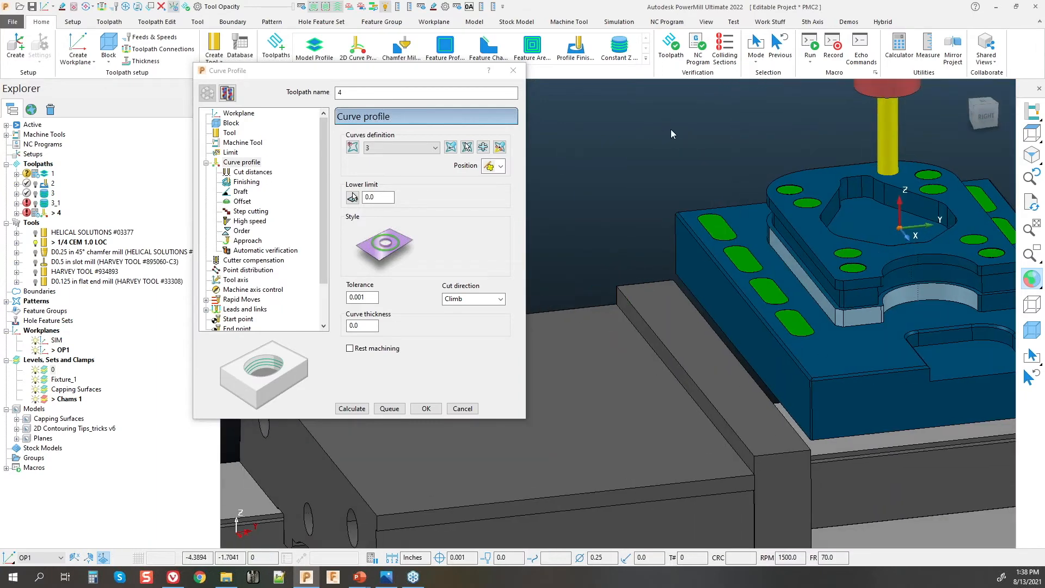
Step: Isolate the flat floor face surrounding the lower step by blanking everything else, then clear the selection
scroll(717, 266, "up", 5)
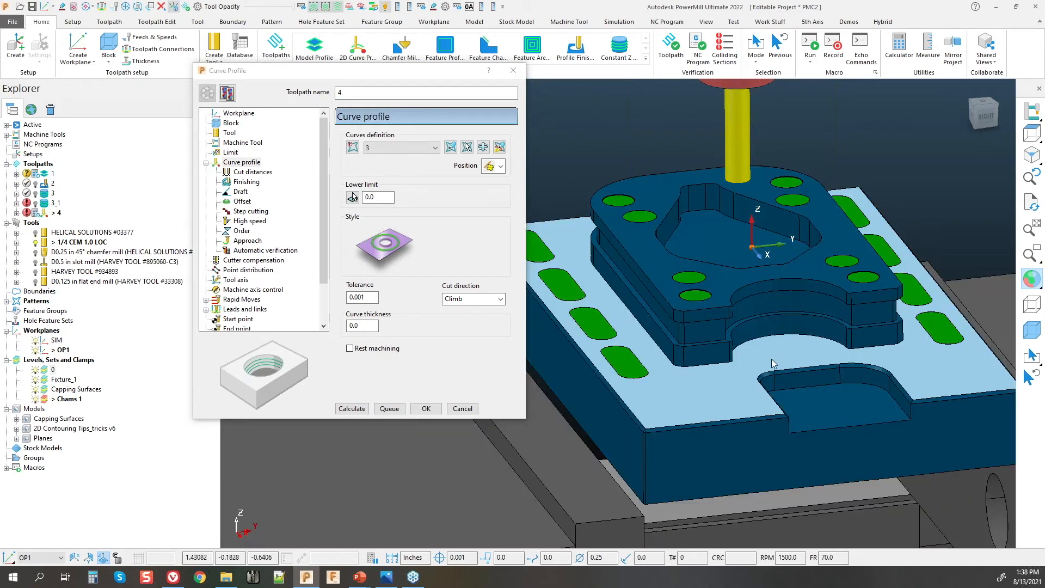
middle_click_drag(690, 393, 833, 359)
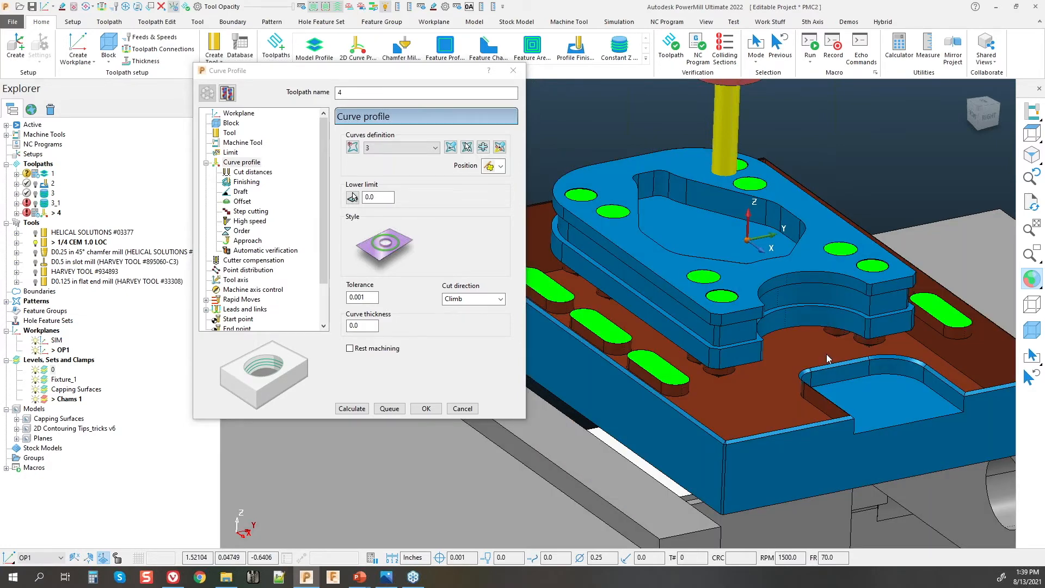
left_click(827, 358)
key("ctrl+k")
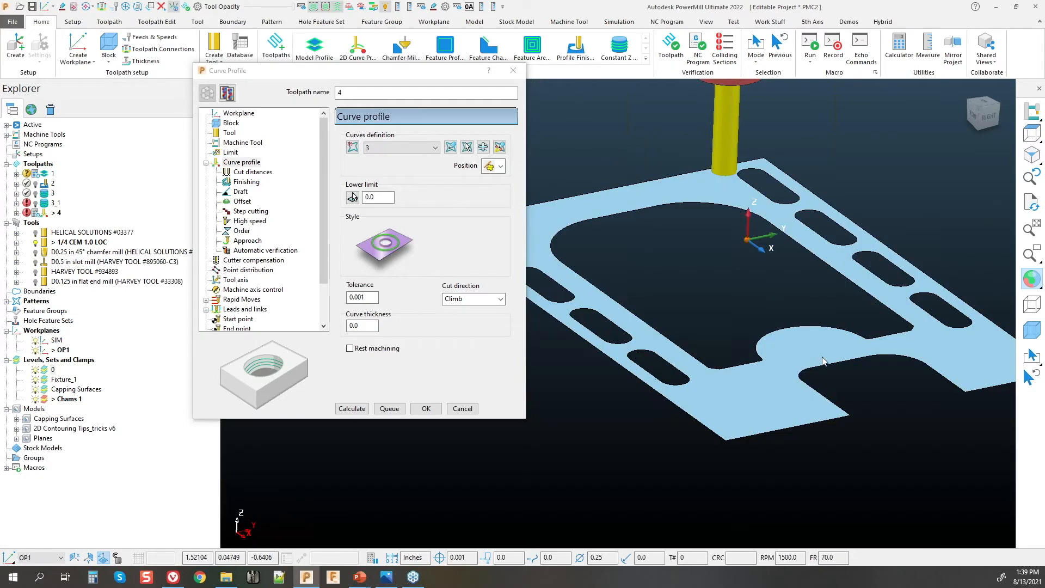
left_click(706, 313)
middle_click_drag(718, 361, 783, 374)
scroll(782, 373, "down", 1)
scroll(780, 314, "up", 3)
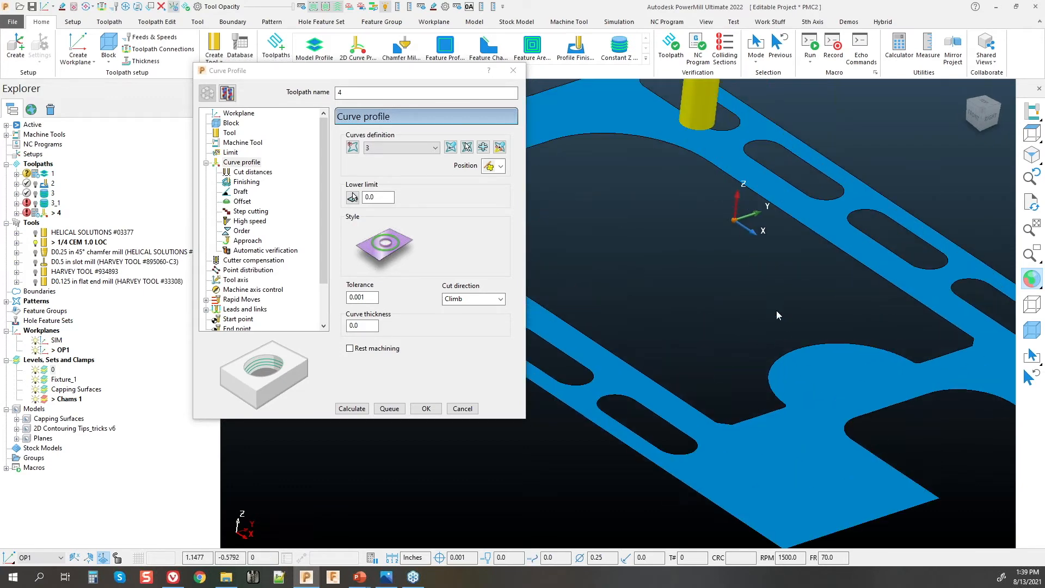
middle_click_drag(691, 399, 842, 361)
scroll(860, 287, "down", 4)
scroll(909, 291, "up", 2)
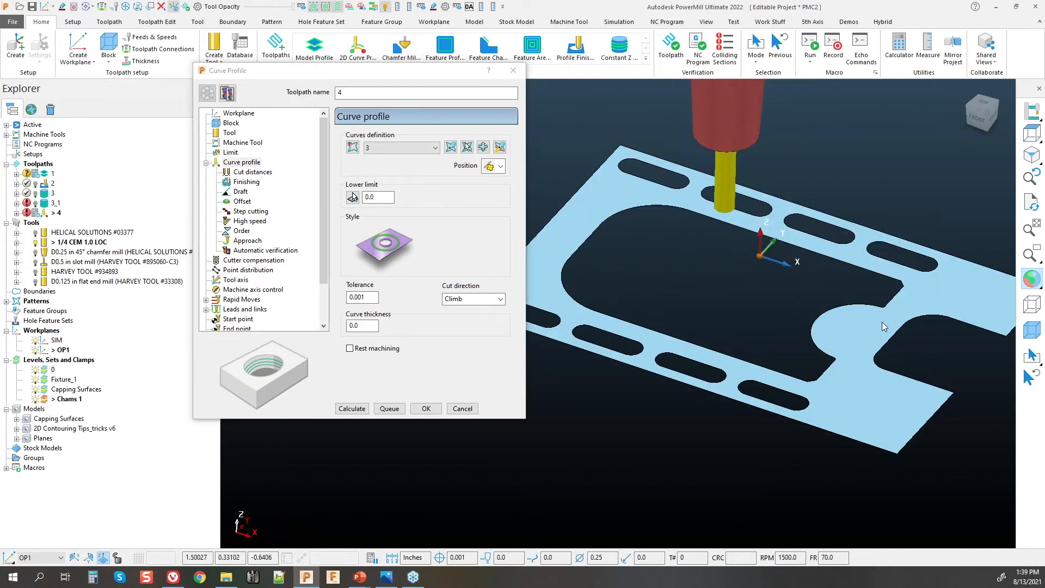
Step: Trace a closed composite curve around the large inner opening of the isolated floor face, accept the curve edits and unblank the model
left_click(450, 147)
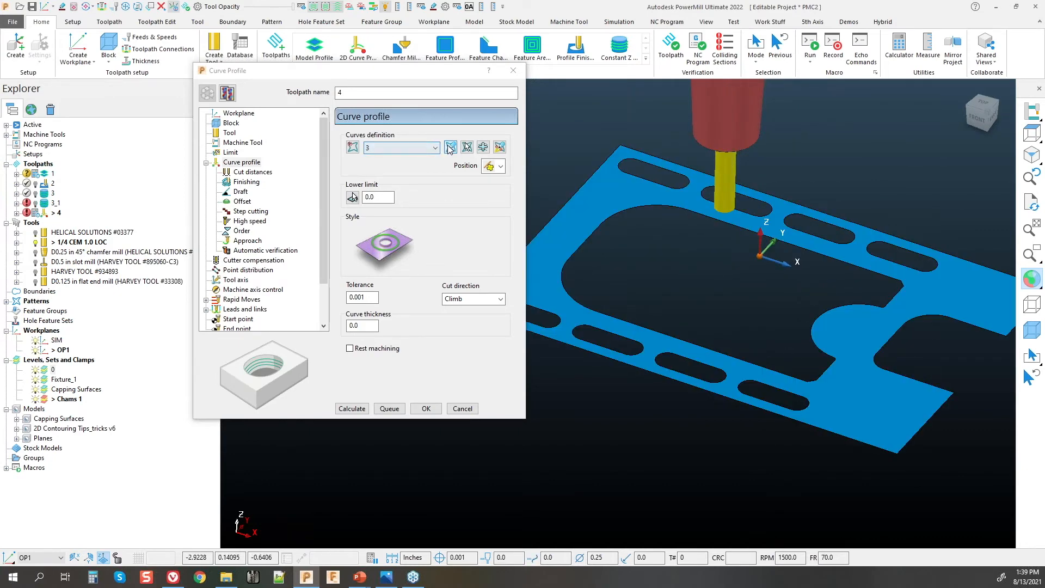
left_click(111, 48)
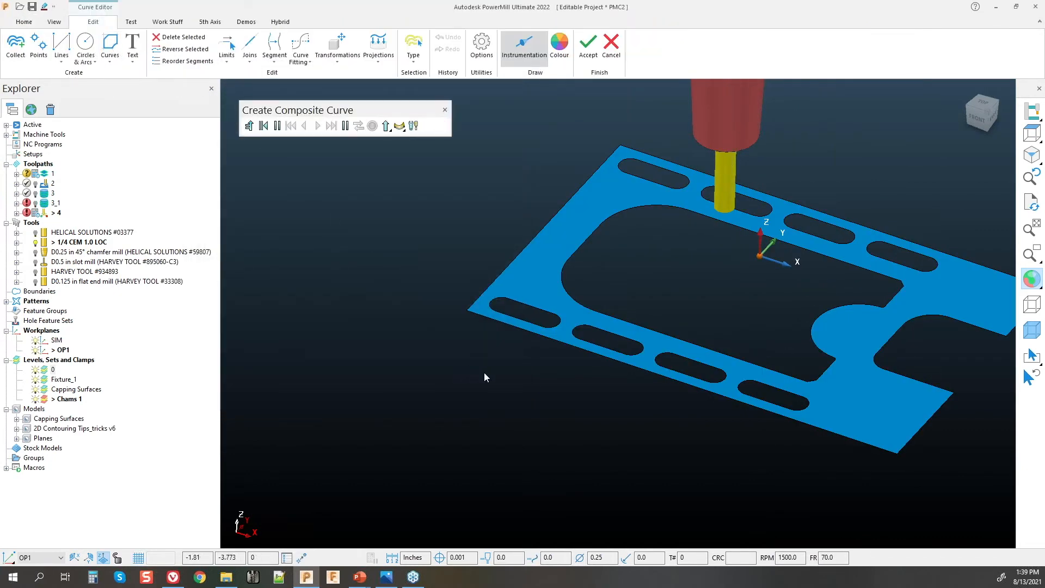
left_click(639, 335)
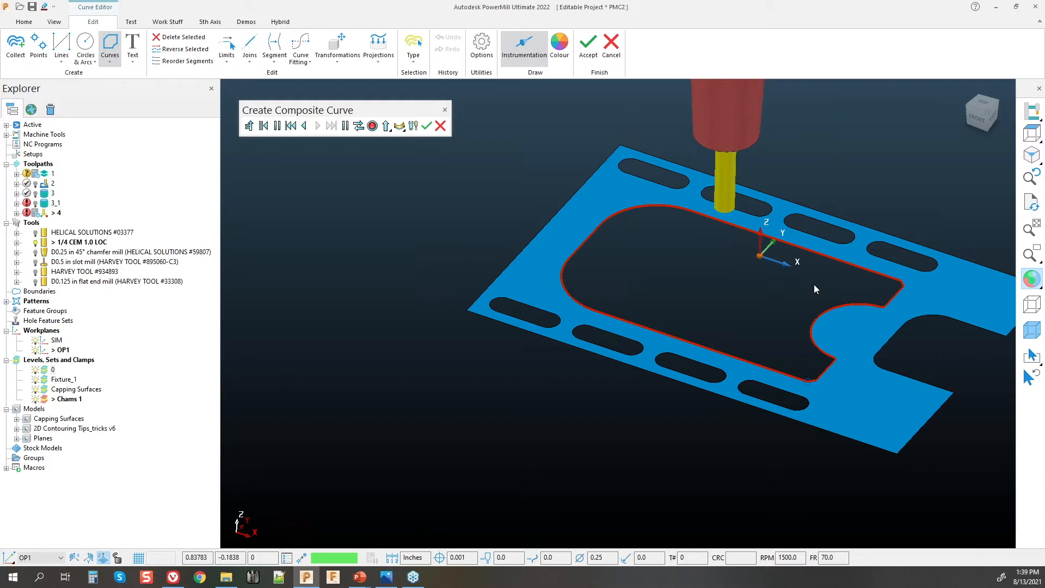
left_click(427, 125)
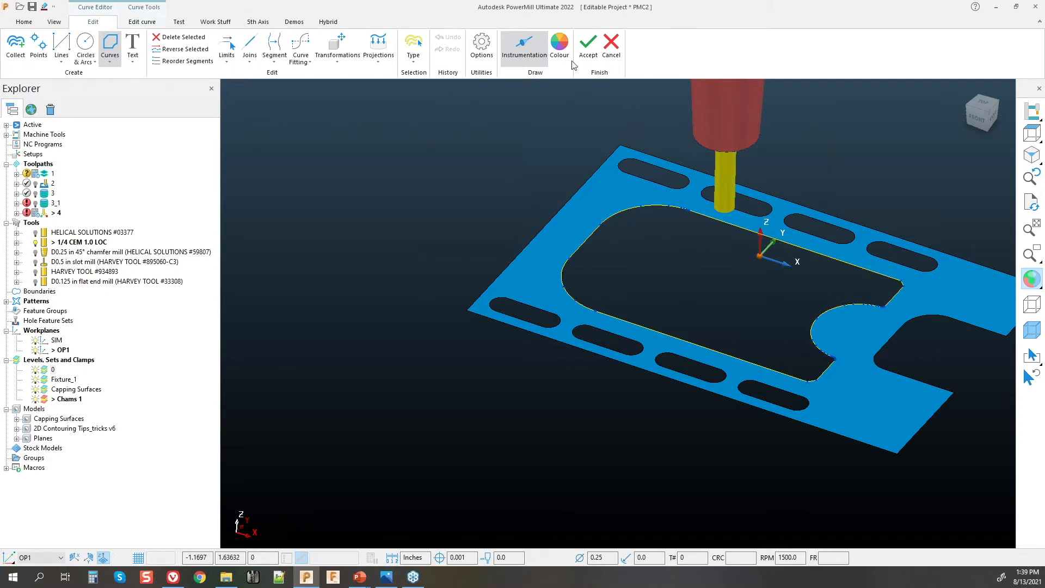
left_click(587, 48)
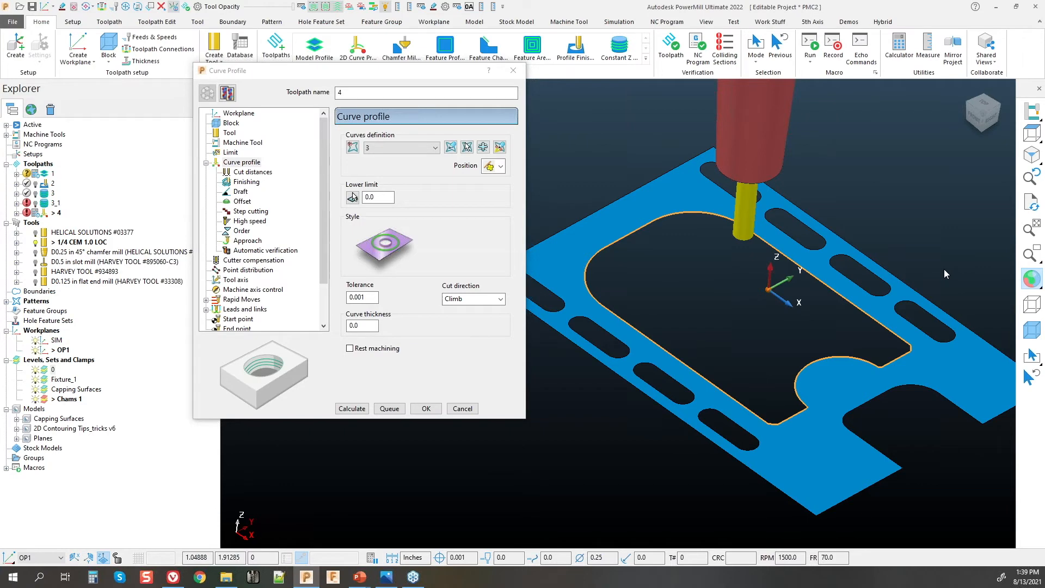
key("ctrl+l")
left_click_drag(447, 76, 374, 116)
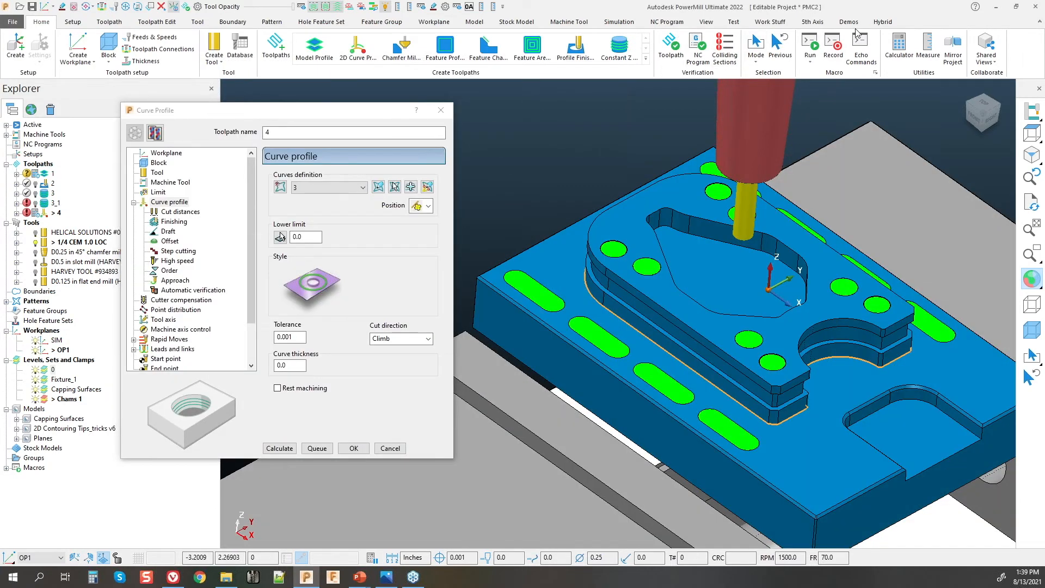
Step: Select the flat floor face around the lower step and hide all other surfaces with Blank Except
left_click(708, 22)
left_click(373, 61)
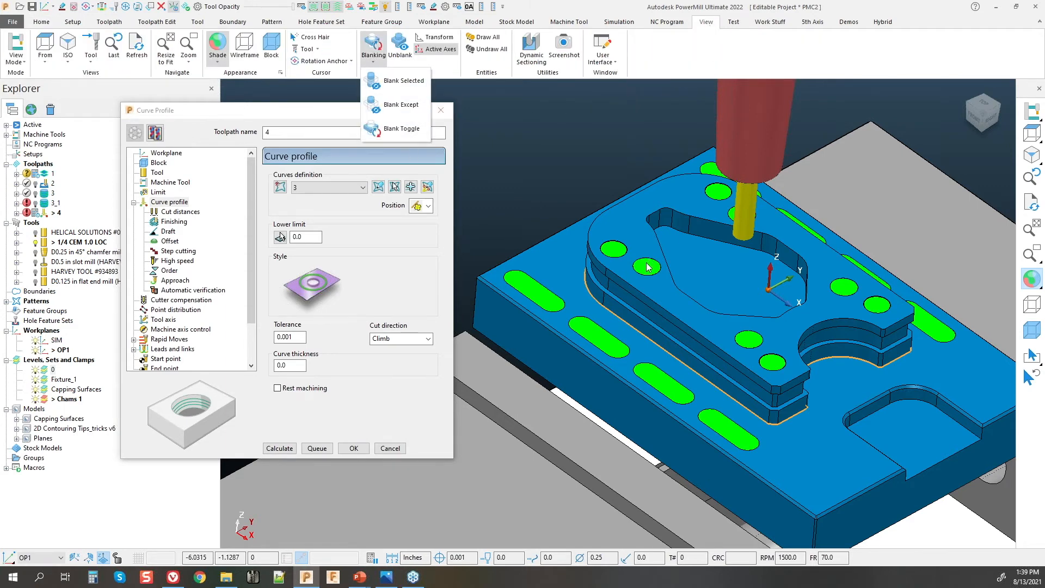
left_click(399, 129)
left_click(572, 256)
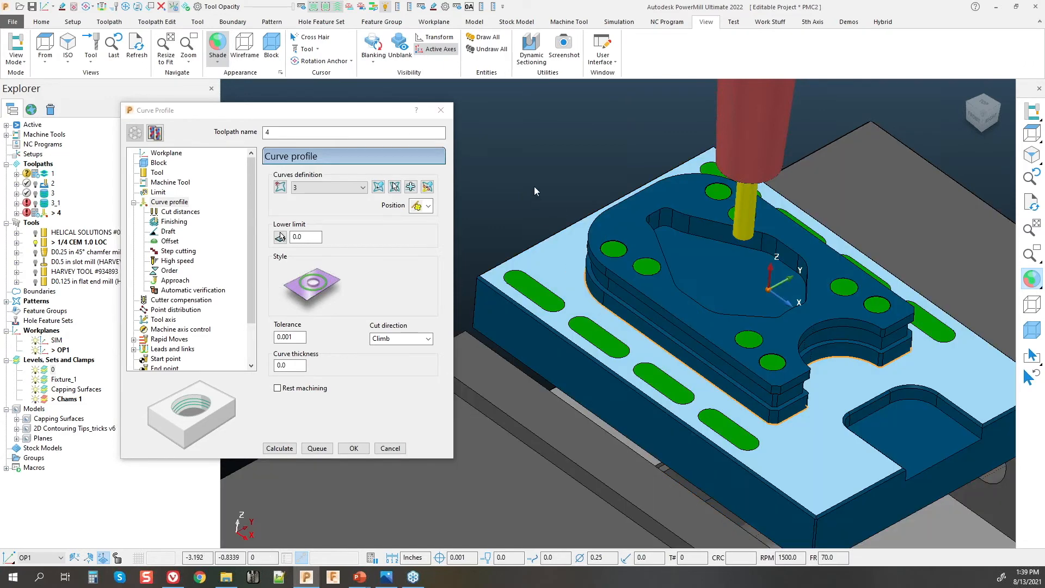
left_click(374, 61)
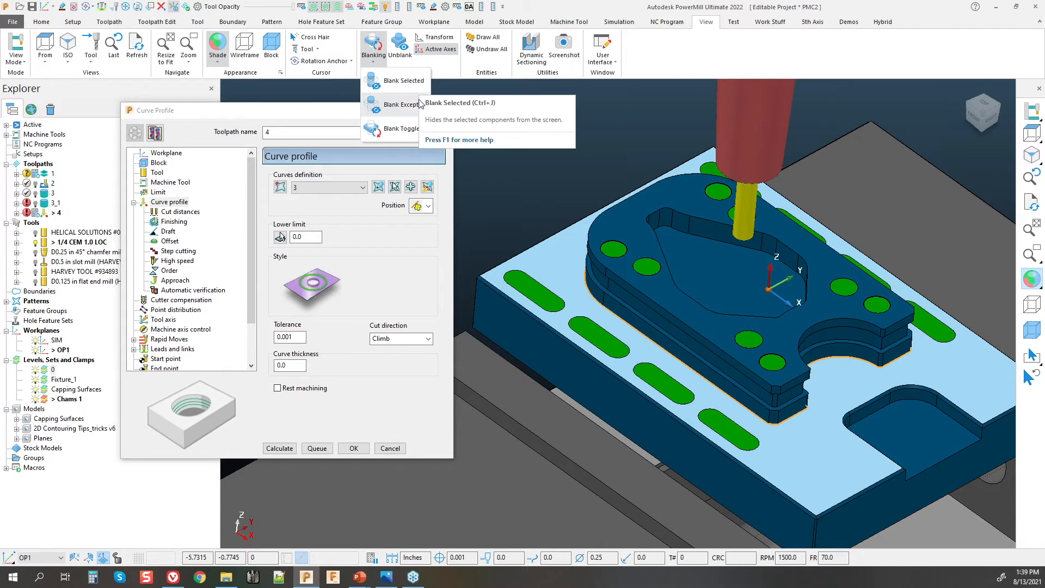
left_click(394, 108)
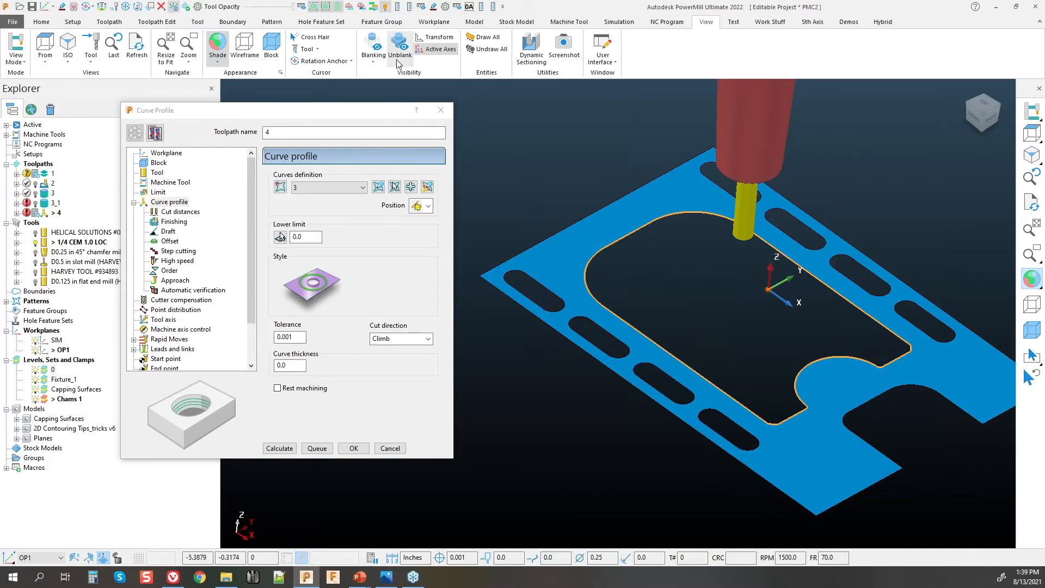
Step: Swap the hidden and visible surfaces with Blank Toggle, then unblank the whole model and clear the selection
left_click(373, 54)
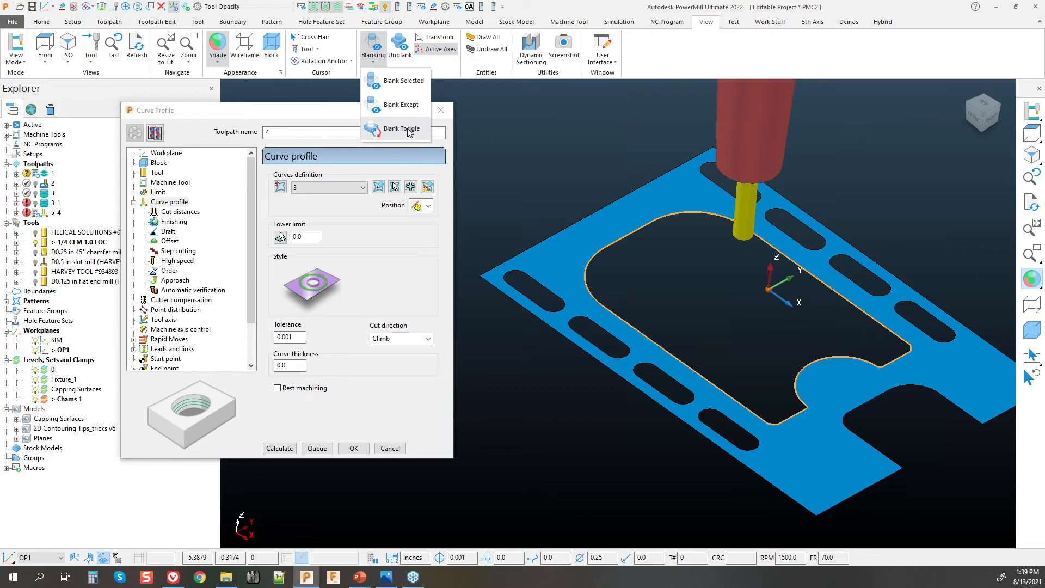
left_click(403, 128)
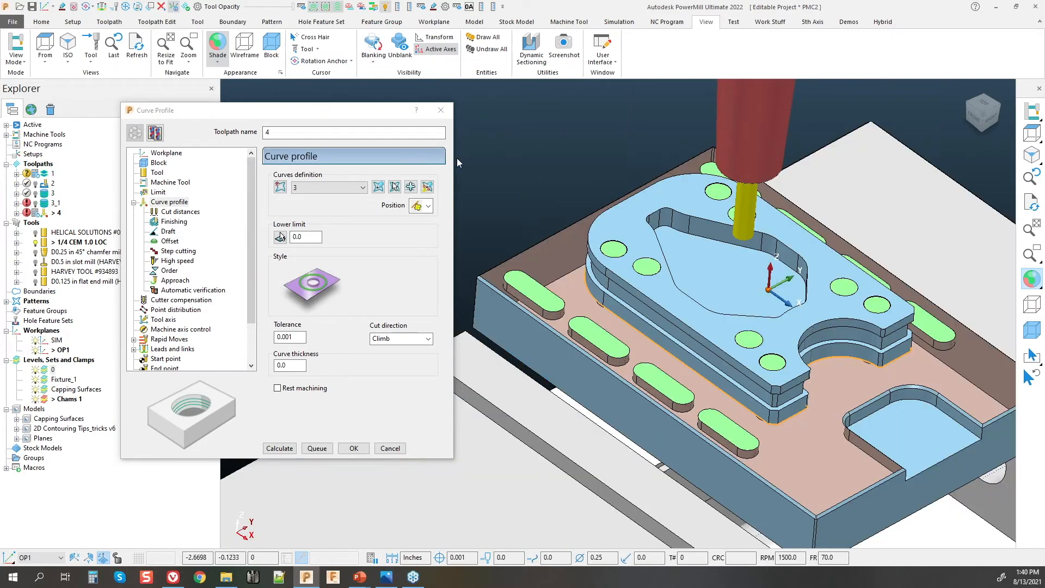
left_click(373, 54)
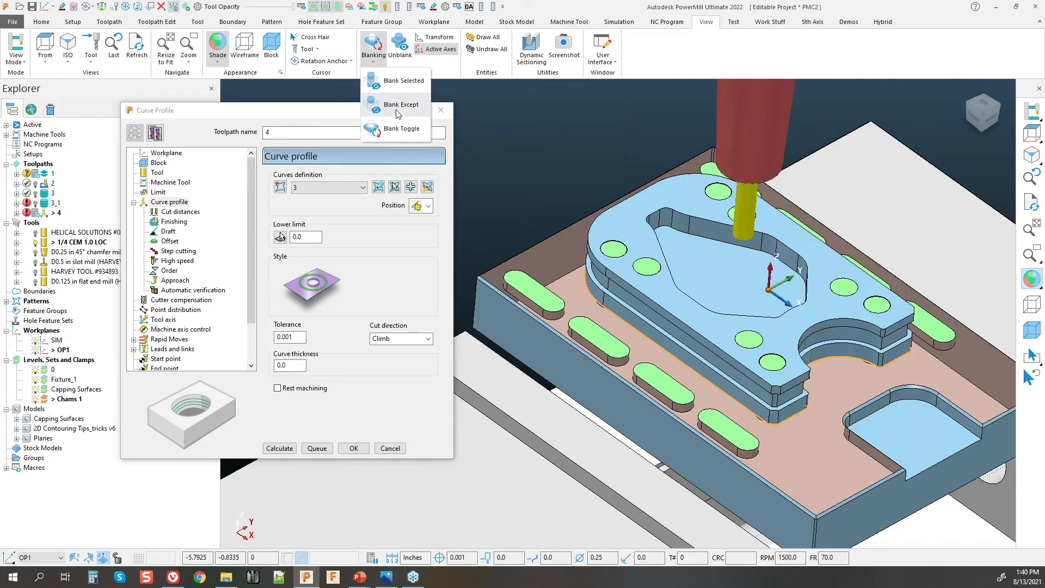
left_click(575, 115)
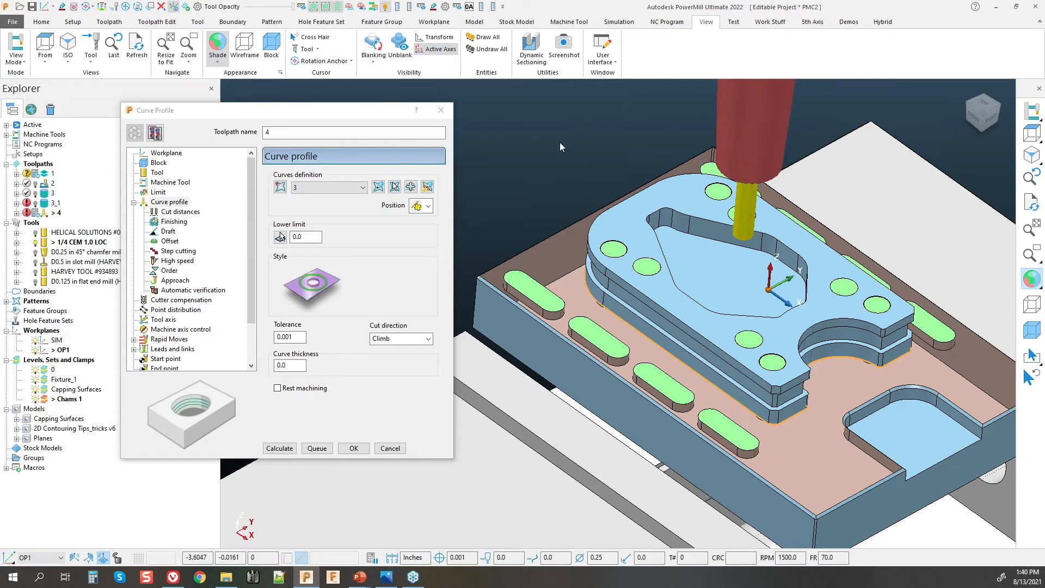
key("ctrl+l")
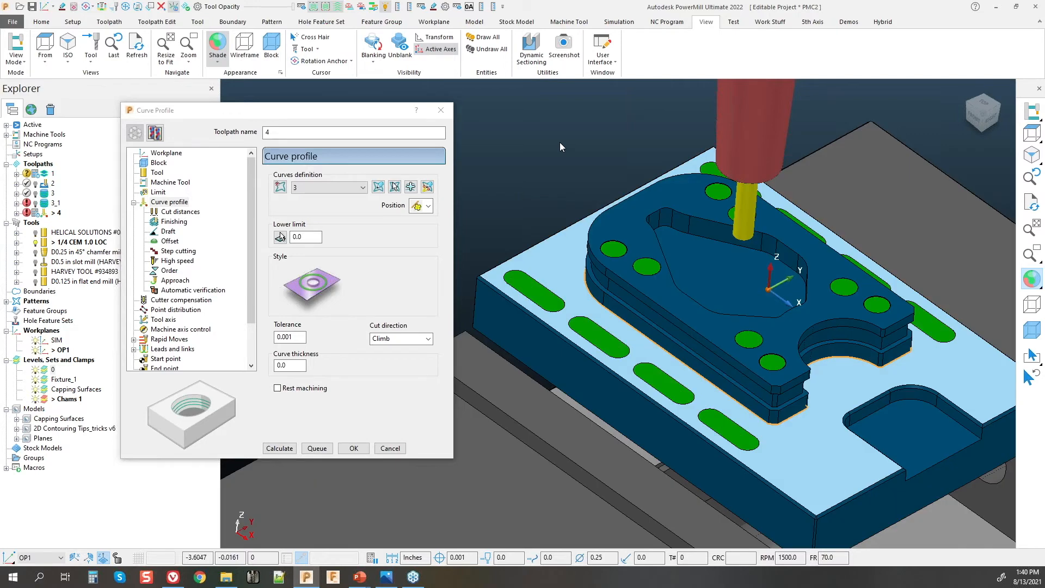
left_click(560, 142)
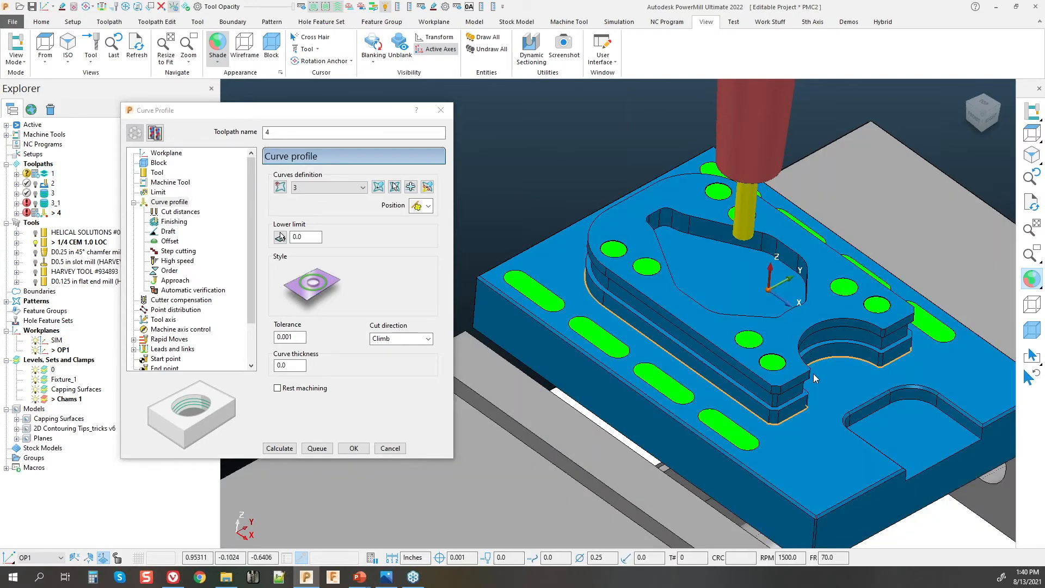
Step: Open toolpath 4's machining sections for editing and show the profile from the top with the model shading off
left_click(427, 188)
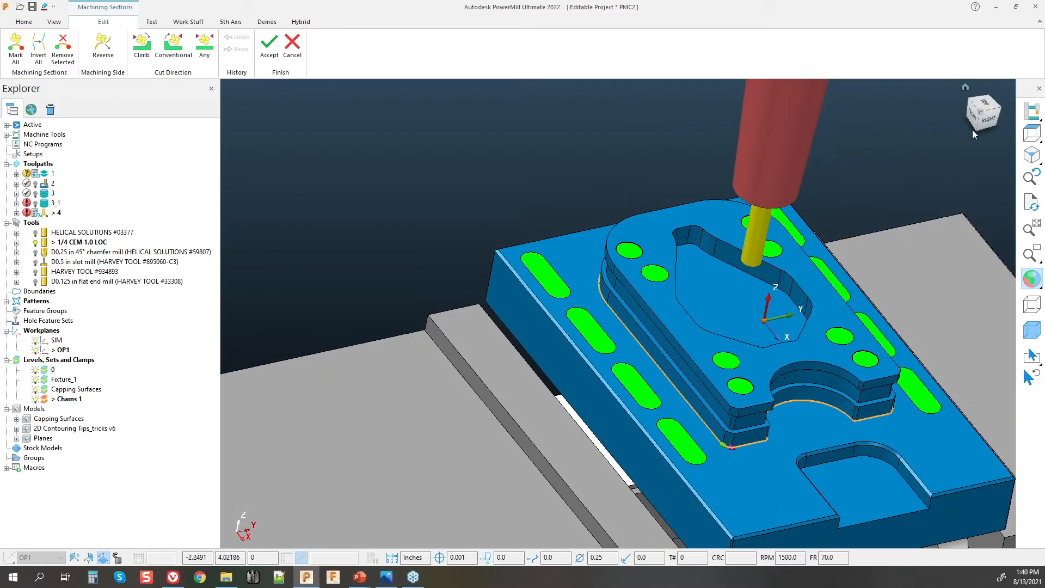
left_click(983, 106)
left_click(995, 93)
scroll(623, 185, "up", 5)
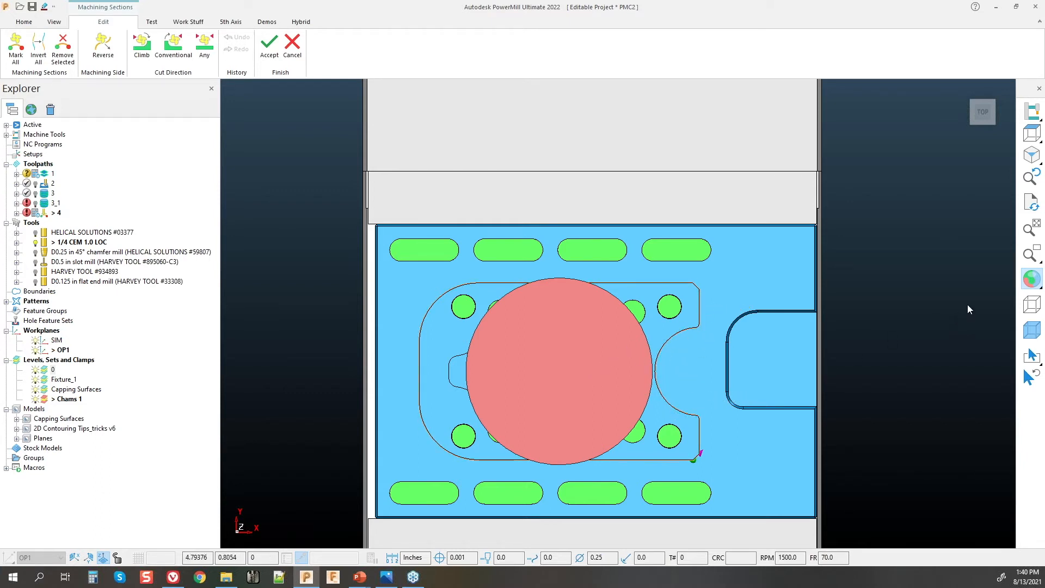
left_click(1030, 280)
Step: Limit the machining section to the short straight edge beside the arc, from the chamfered corner to the start of the concave arc
left_click(693, 457)
left_click(701, 418)
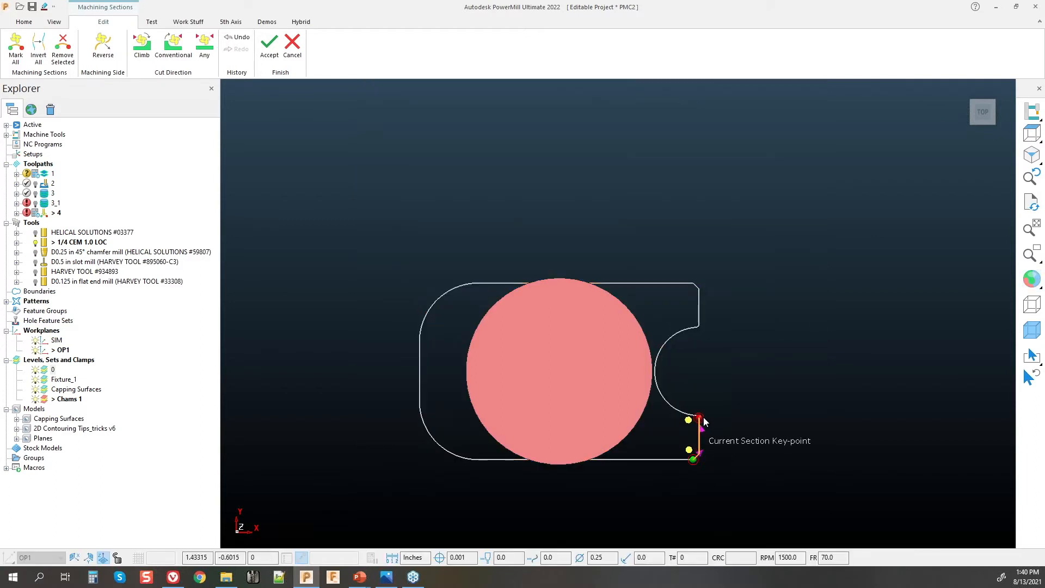
left_click_drag(702, 416, 712, 419)
scroll(712, 422, "up", 5)
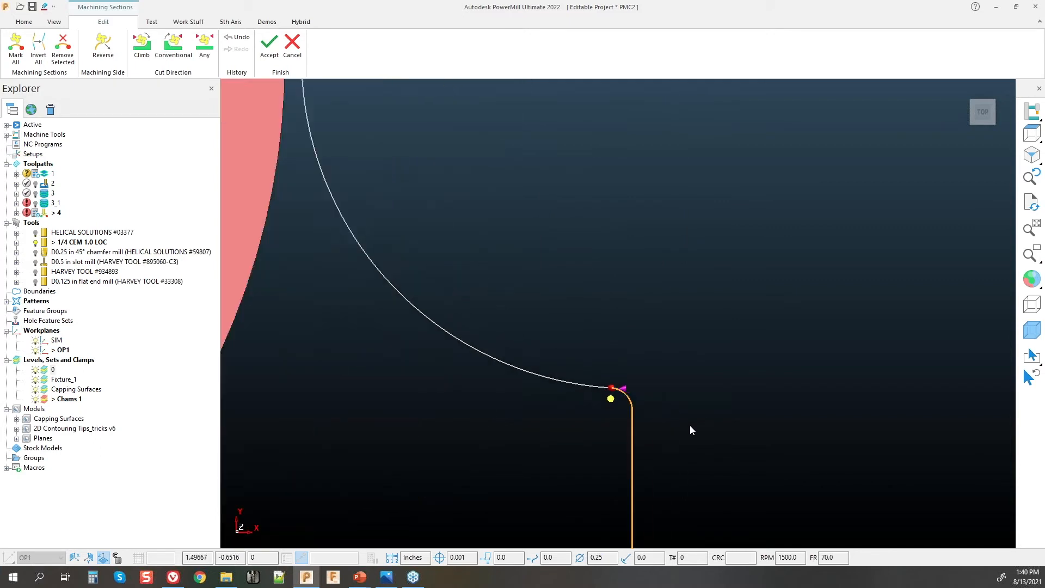
scroll(627, 368, "down", 2)
scroll(627, 369, "down", 3)
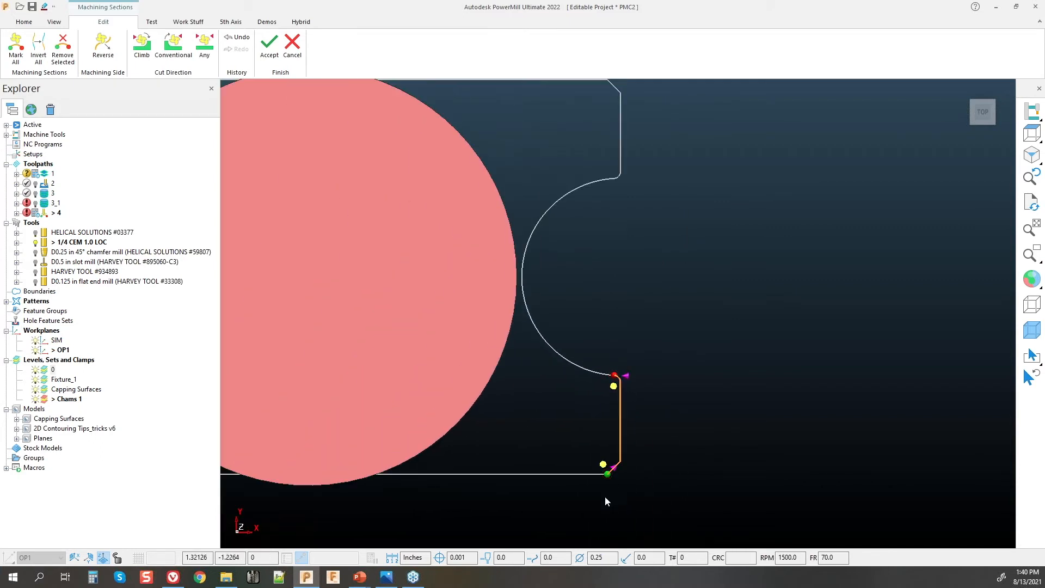
Step: Reposition the section's start and end key-points to the two ends of the concave arc so only the arc is machined
left_click_drag(608, 474, 613, 224)
mouse_move(622, 183)
left_mouse_down()
mouse_move(595, 417)
mouse_move(619, 399)
mouse_move(524, 270)
mouse_move(600, 191)
mouse_move(617, 188)
left_mouse_up()
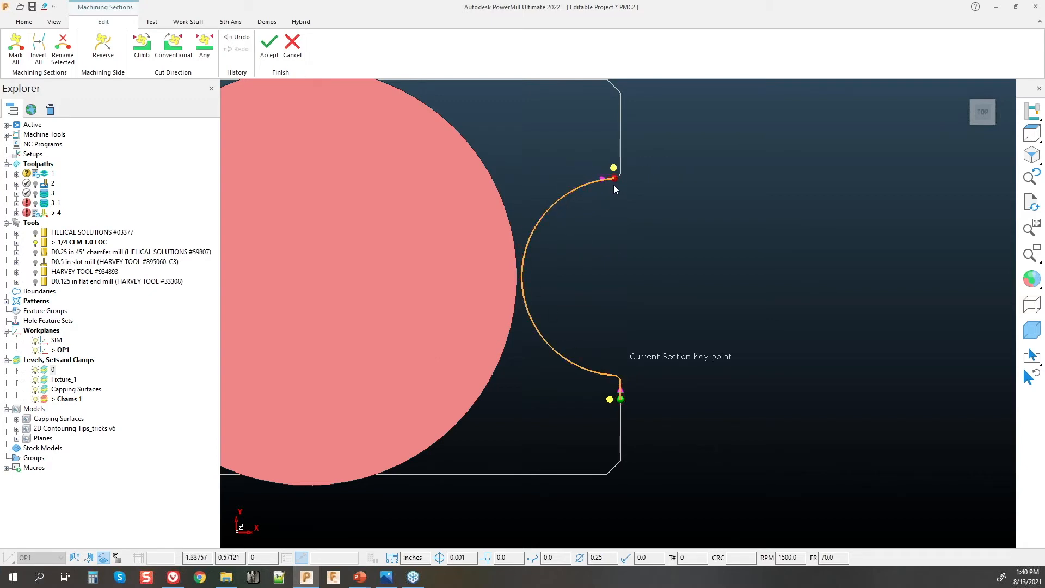
left_click_drag(621, 400, 614, 378)
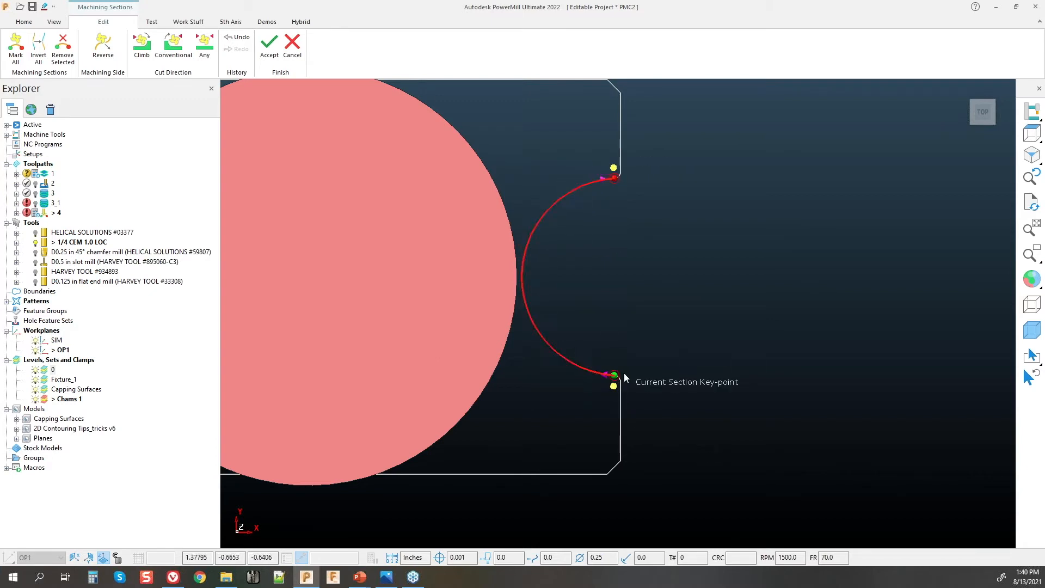
mouse_move(615, 177)
left_mouse_down()
mouse_move(606, 176)
mouse_move(615, 178)
left_mouse_up()
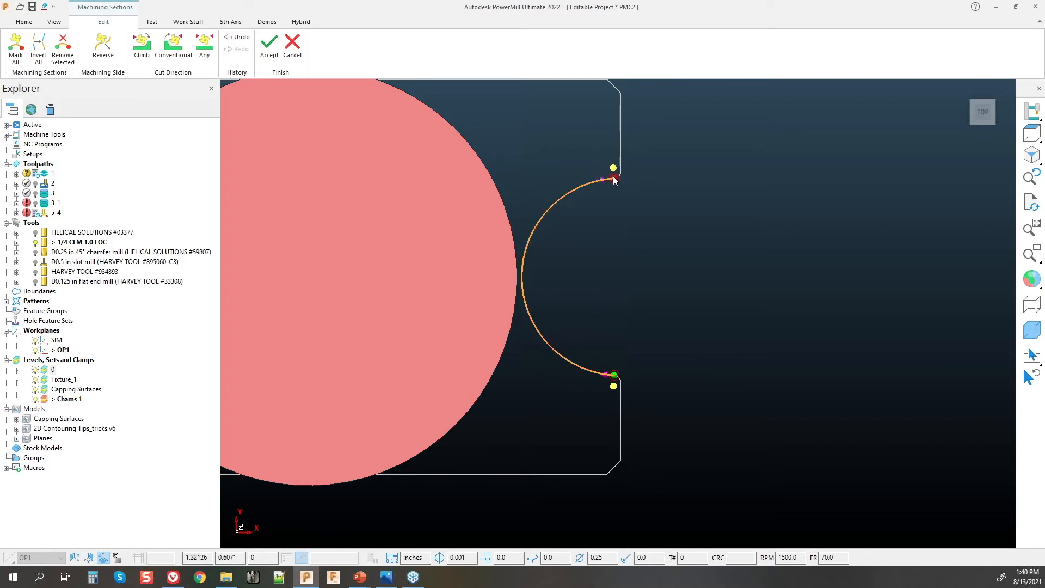
middle_click_drag(717, 479, 676, 385)
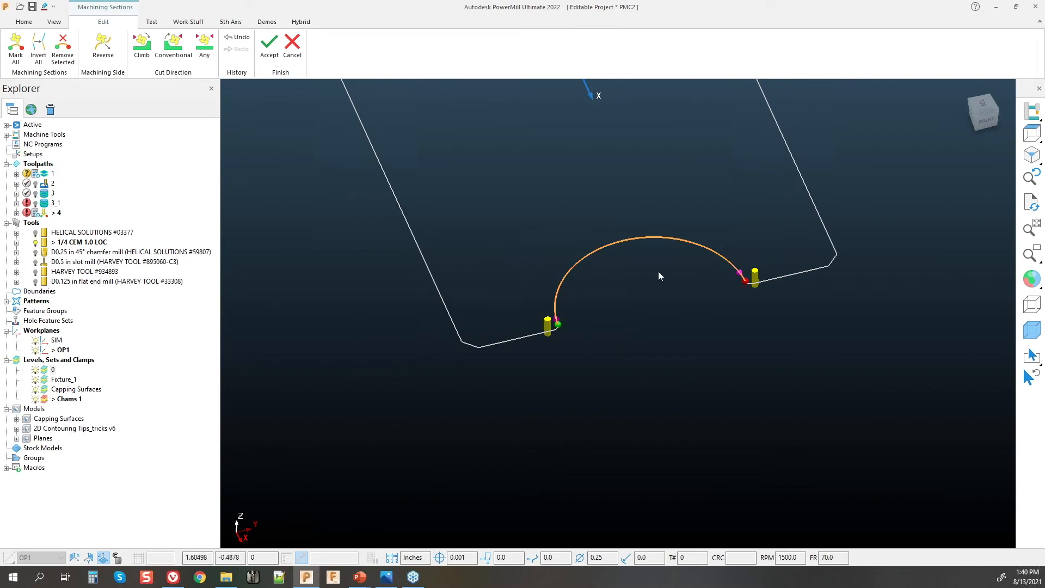
Step: Reverse the machining side of the concave arc section, accept the machining sections, and turn the model shading back on
left_click(102, 48)
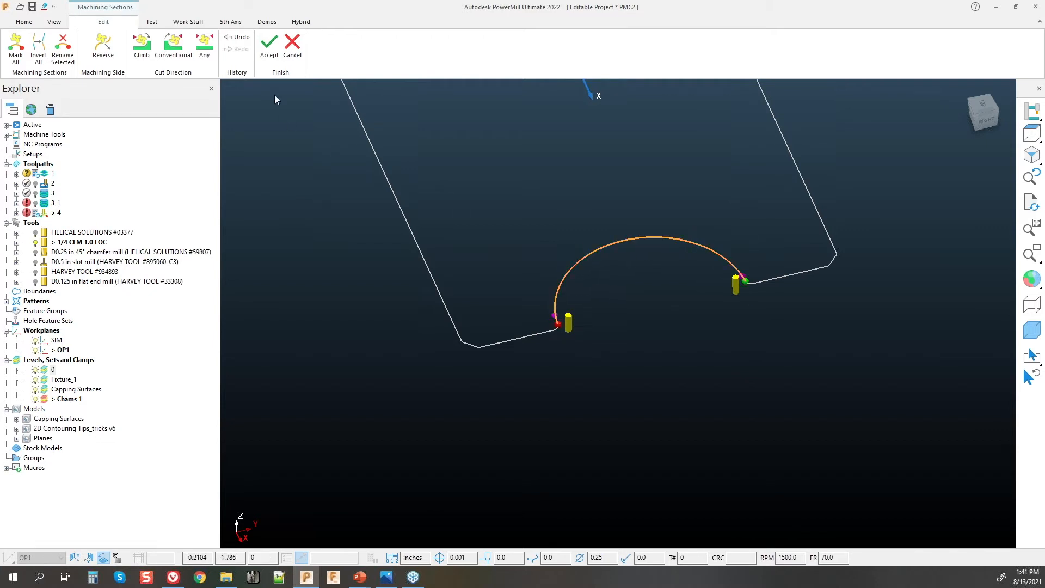
left_click(280, 53)
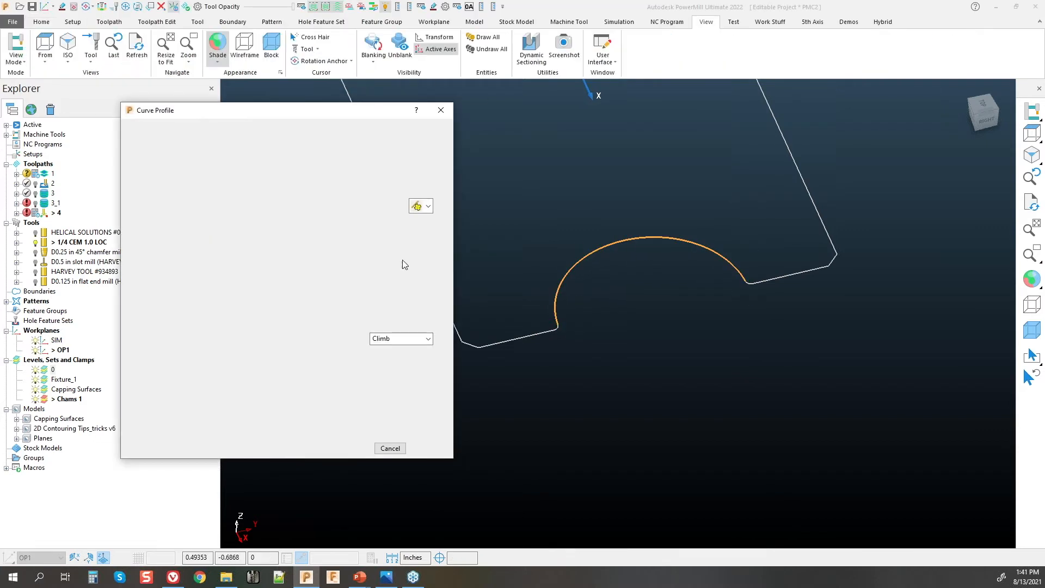
middle_click_drag(695, 387, 708, 357)
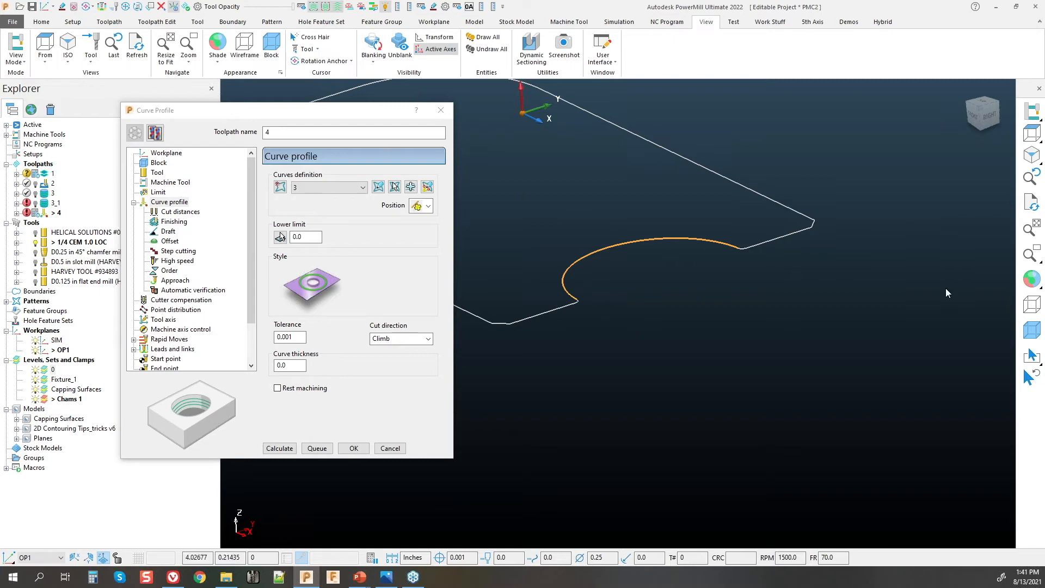
left_click(1030, 278)
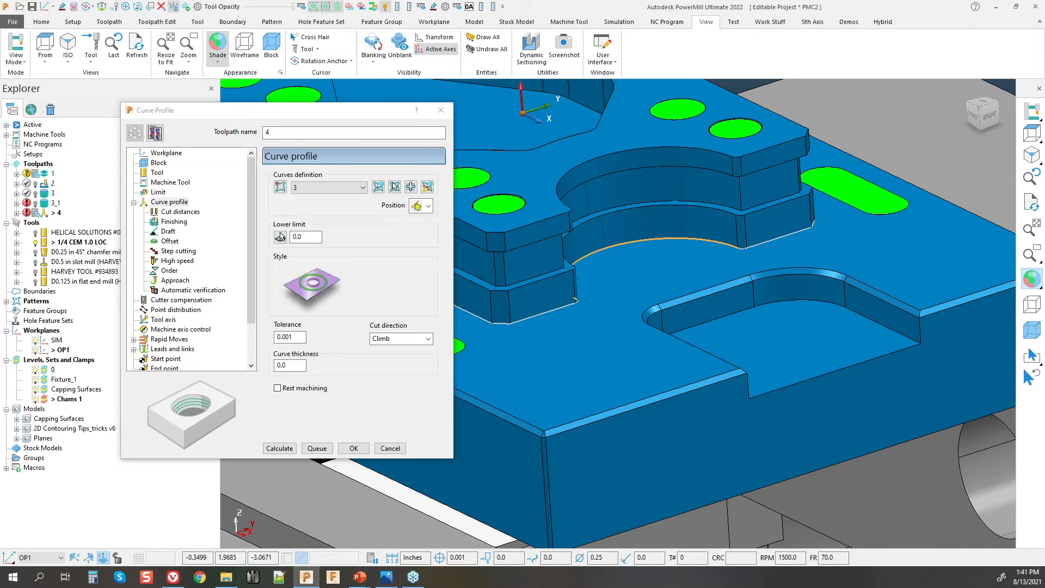
Step: Set toolpath 4's lower limit to -0.640551 by picking the Z height of the flat face below the profile, and calculate the toolpath
left_click(321, 114)
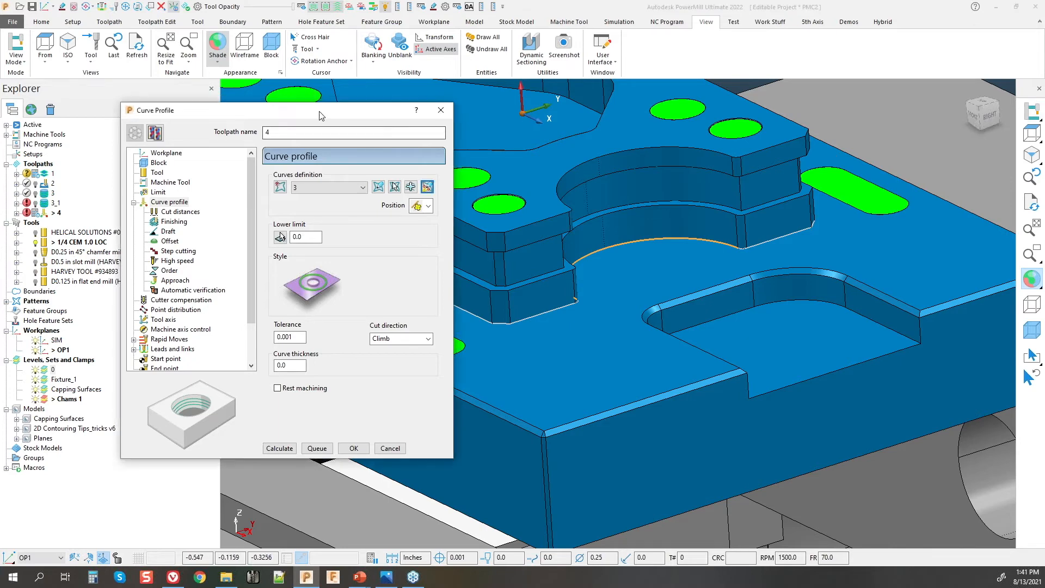
left_click_drag(321, 116, 428, 105)
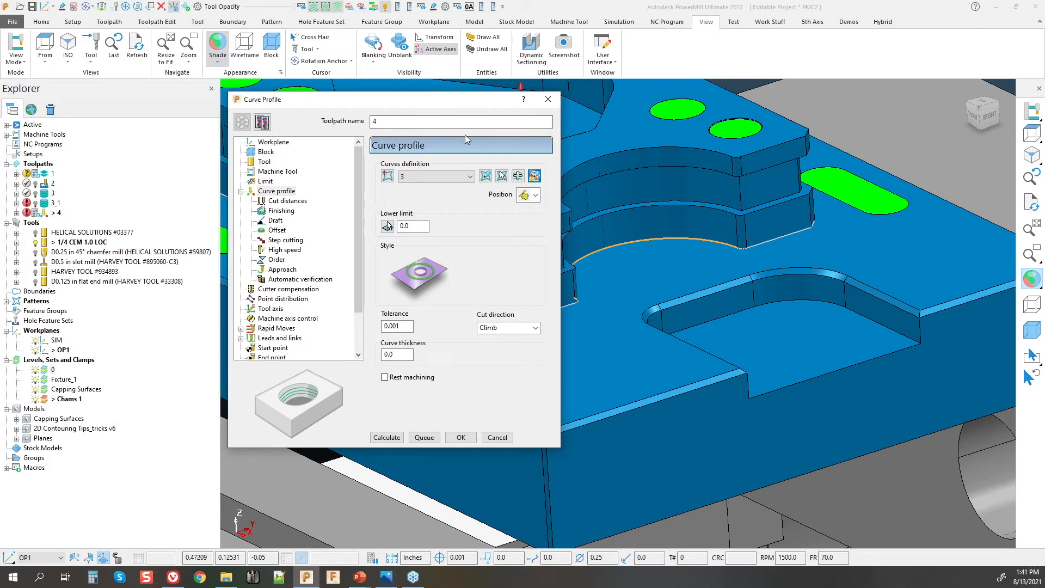
left_click(387, 226)
left_click(642, 286)
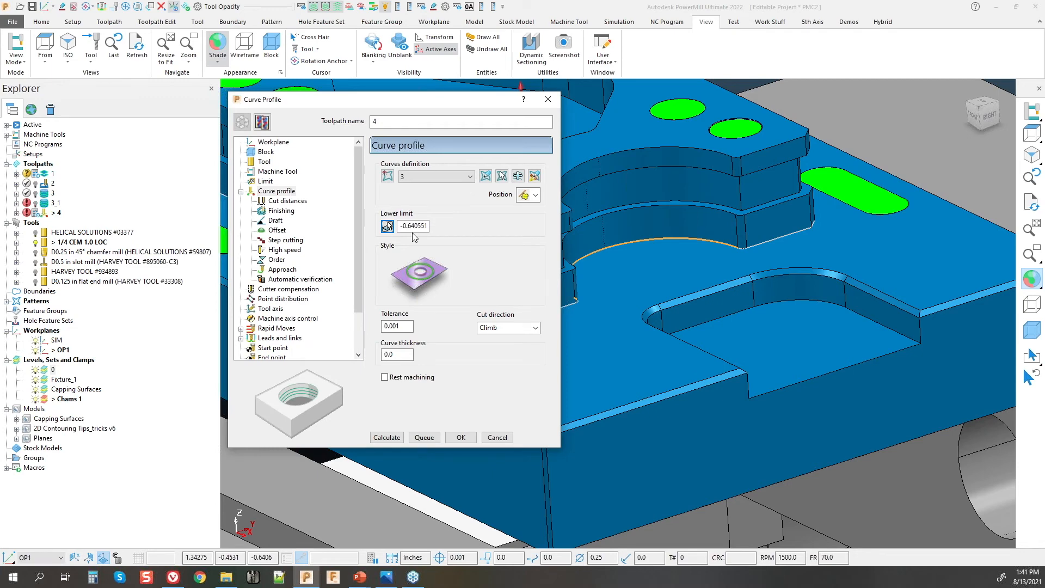
scroll(715, 233, "down", 3)
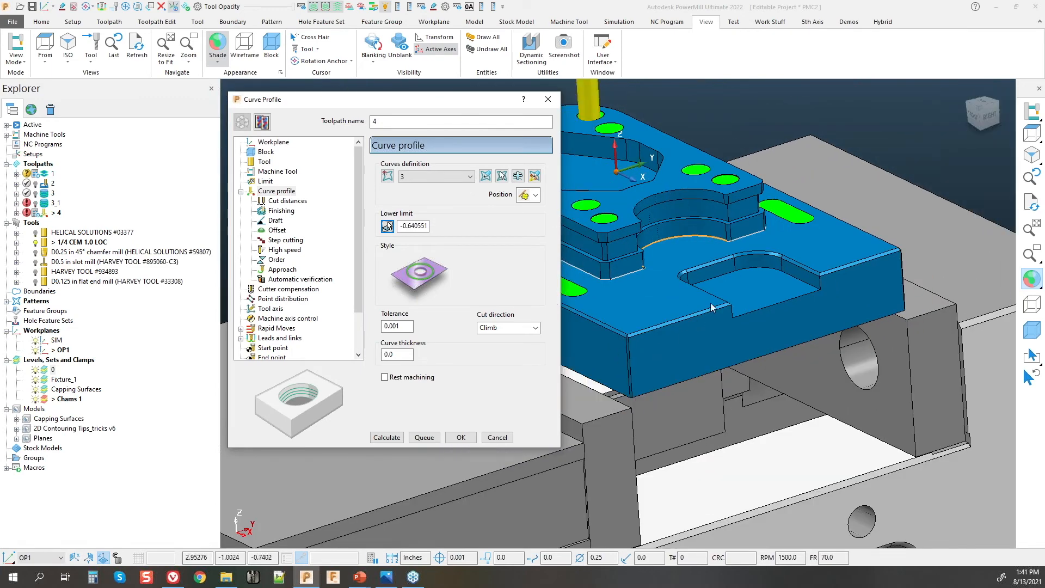
left_click(387, 225)
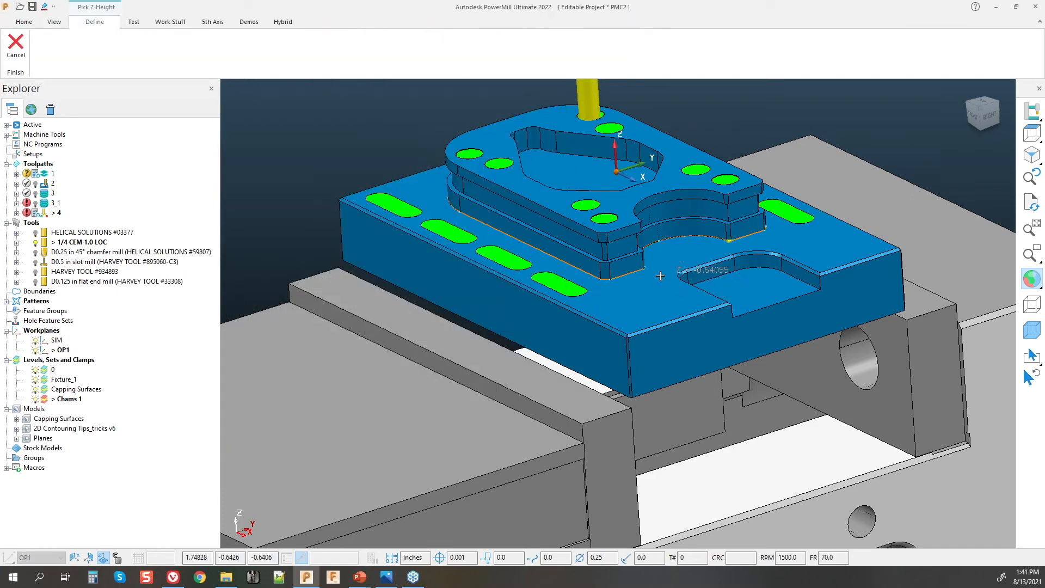
left_click(659, 258)
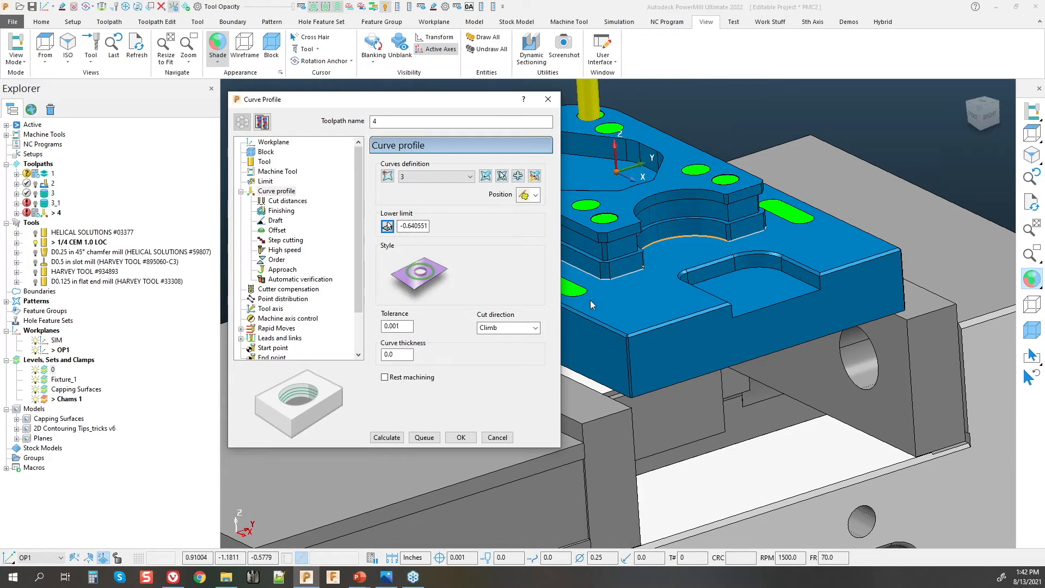
left_click(386, 437)
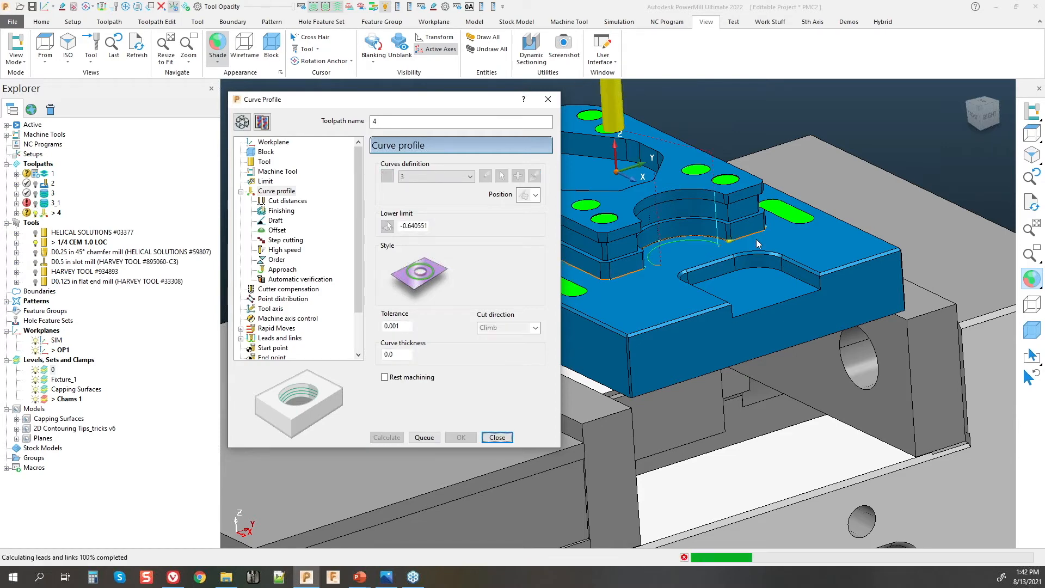
scroll(756, 240, "up", 4)
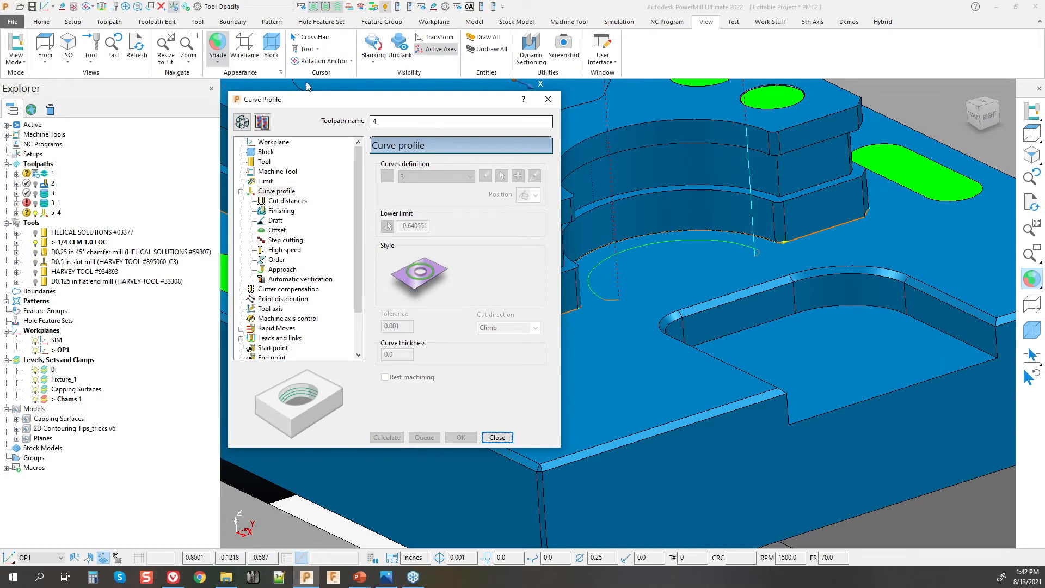
Step: Review toolpath 4's lower limit in its settings and examine the calculated pass along the concave arc on the part
left_click(60, 215)
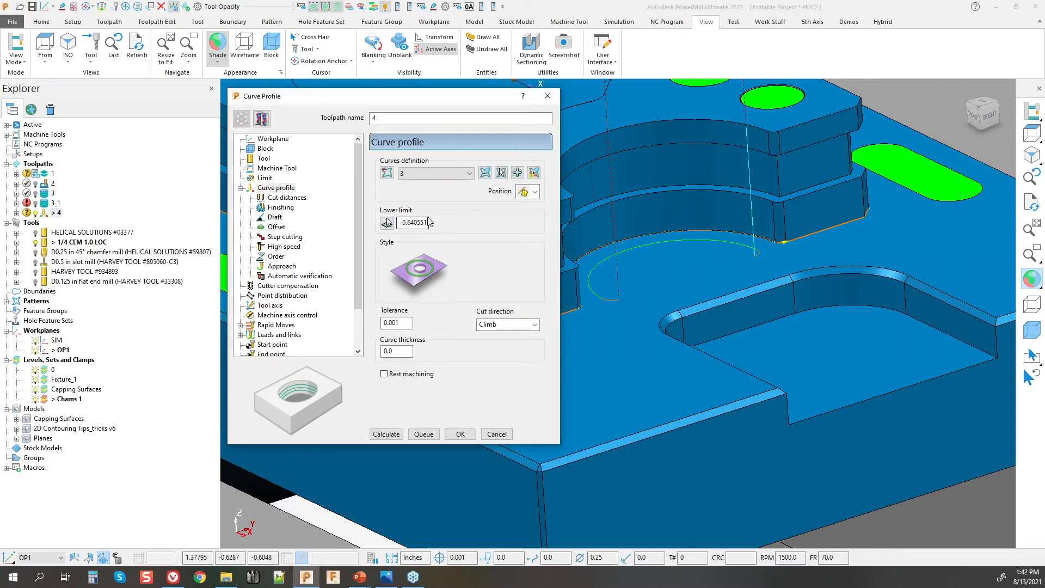
double_click(414, 222)
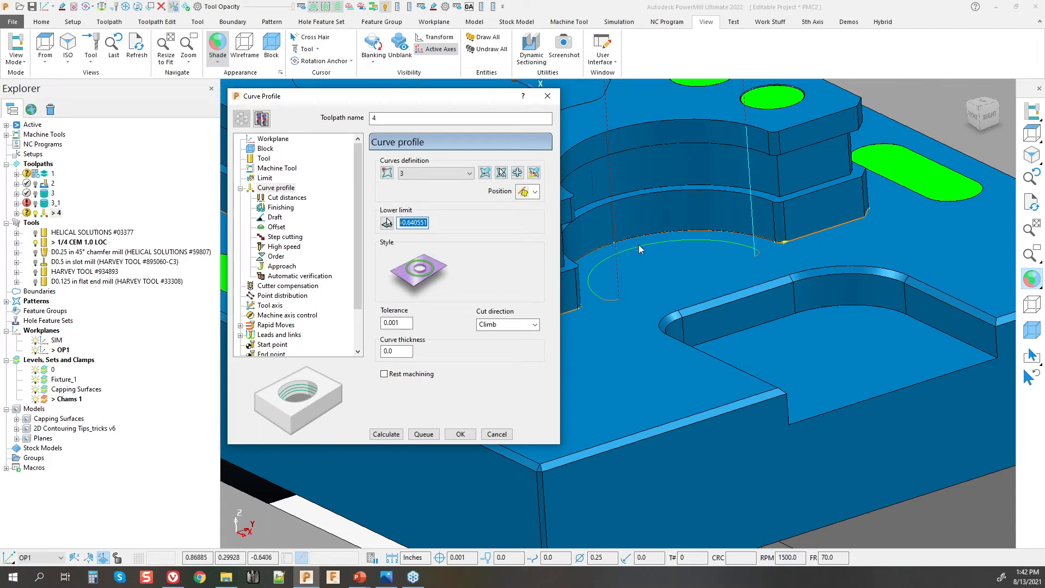
left_click_drag(478, 97, 303, 93)
left_click(285, 429)
scroll(736, 325, "down", 5)
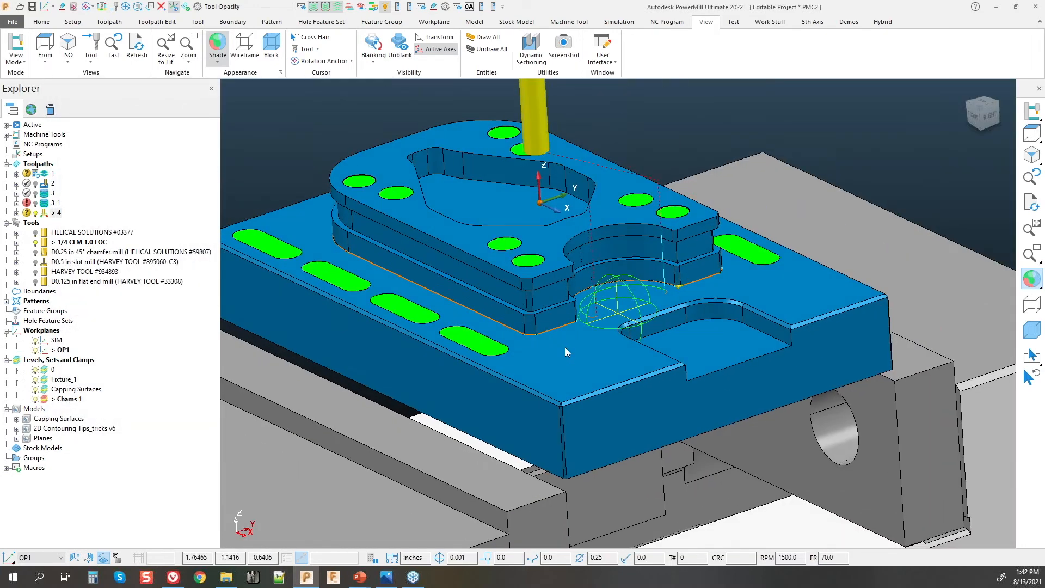
scroll(566, 346, "up", 2)
middle_click_drag(565, 345, 569, 351)
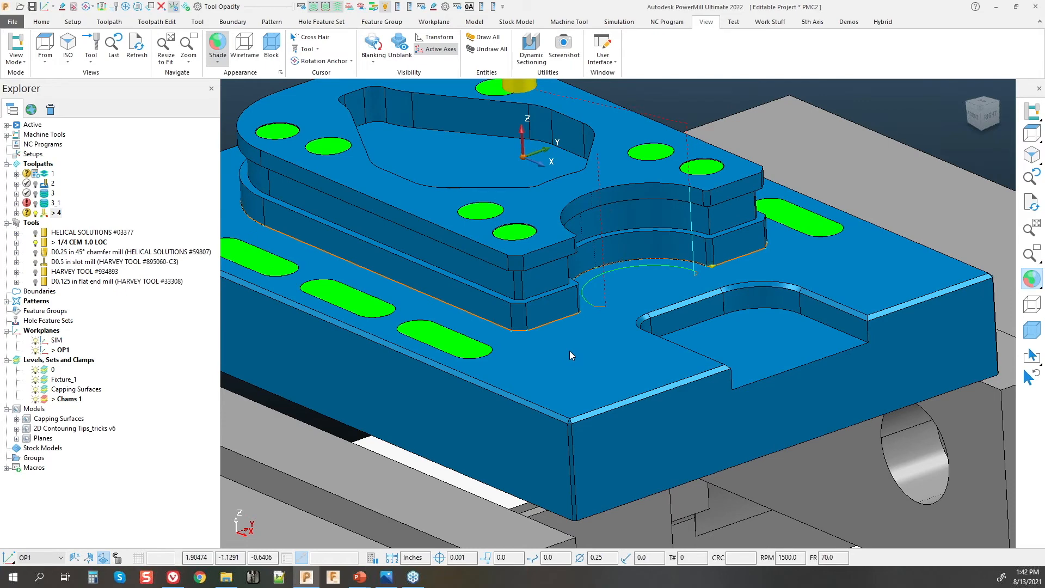
scroll(573, 352, "down", 4)
scroll(514, 299, "up", 2)
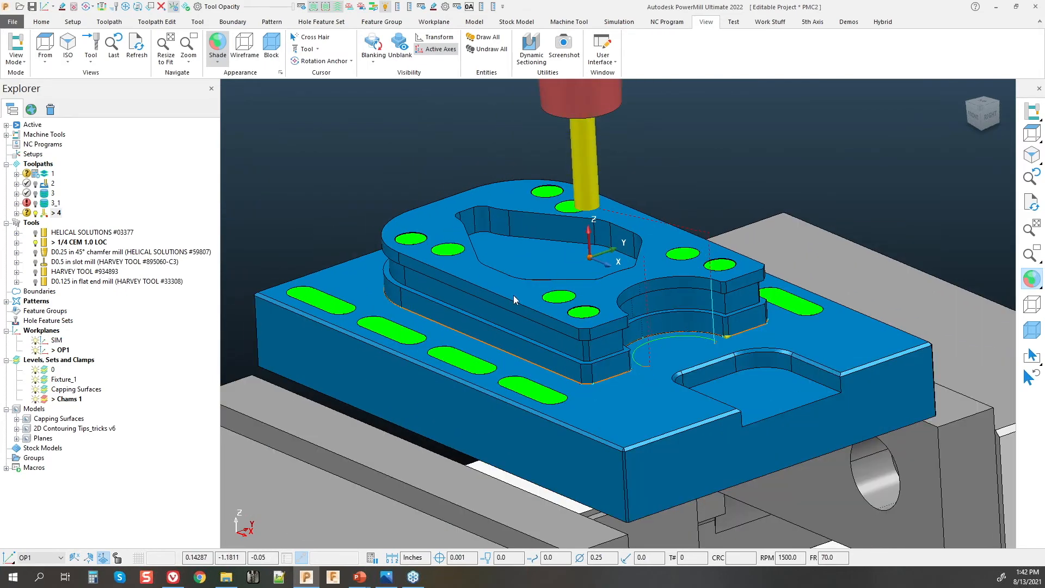
middle_click_drag(514, 299, 544, 287)
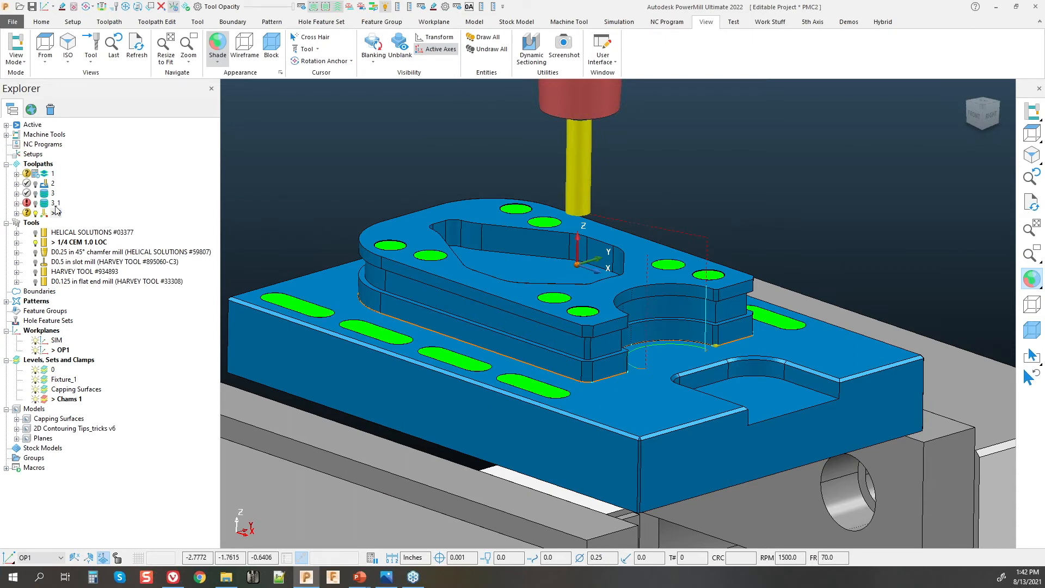
Step: Compare the Curve Machining and Feature Machining strategies, including Feature Profile, and leave the strategy list without creating a toolpath
mouse_move(59, 218)
left_click(41, 22)
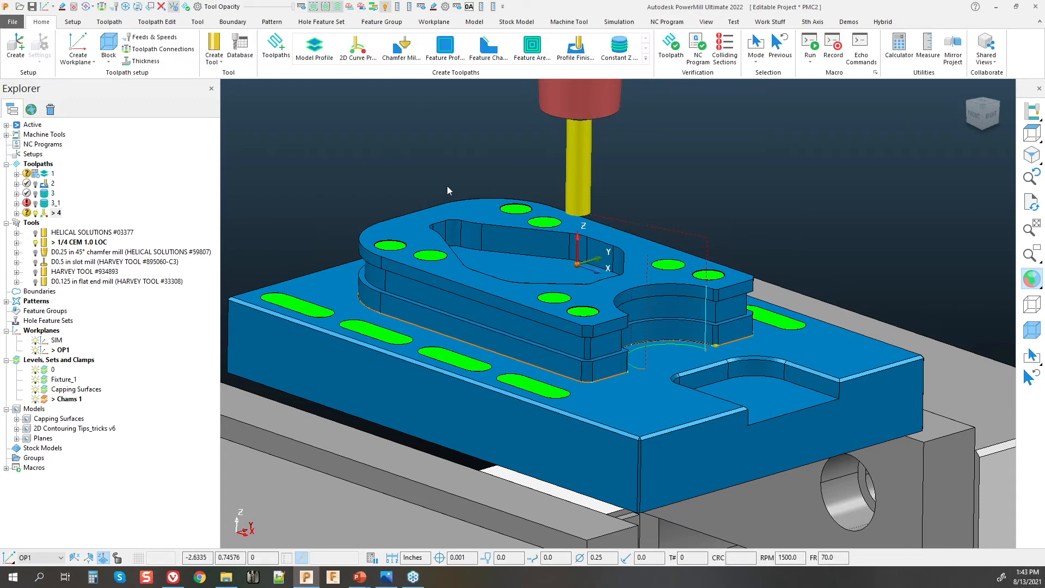
left_click(275, 45)
left_click(264, 193)
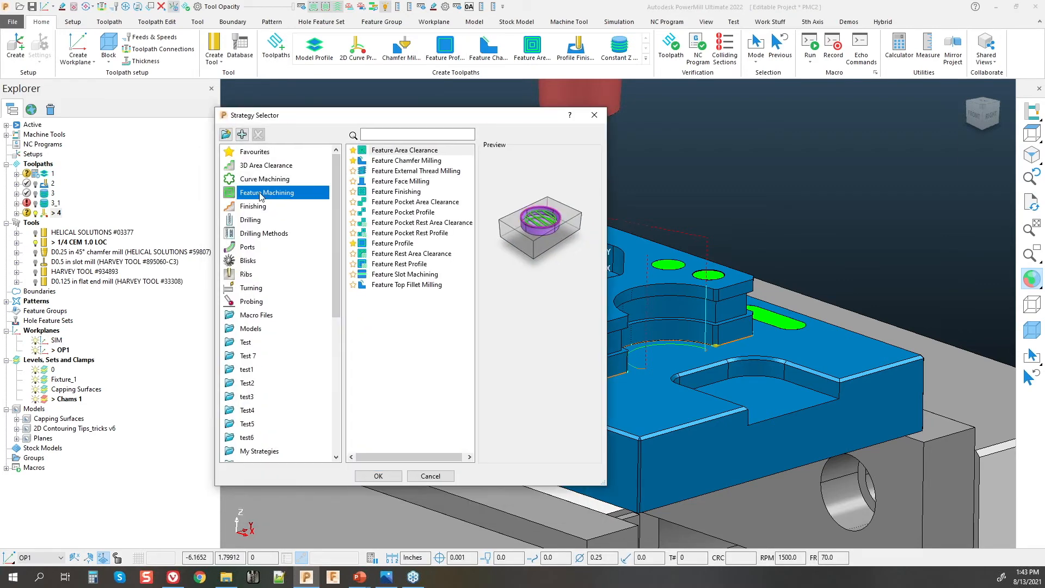
left_click(255, 184)
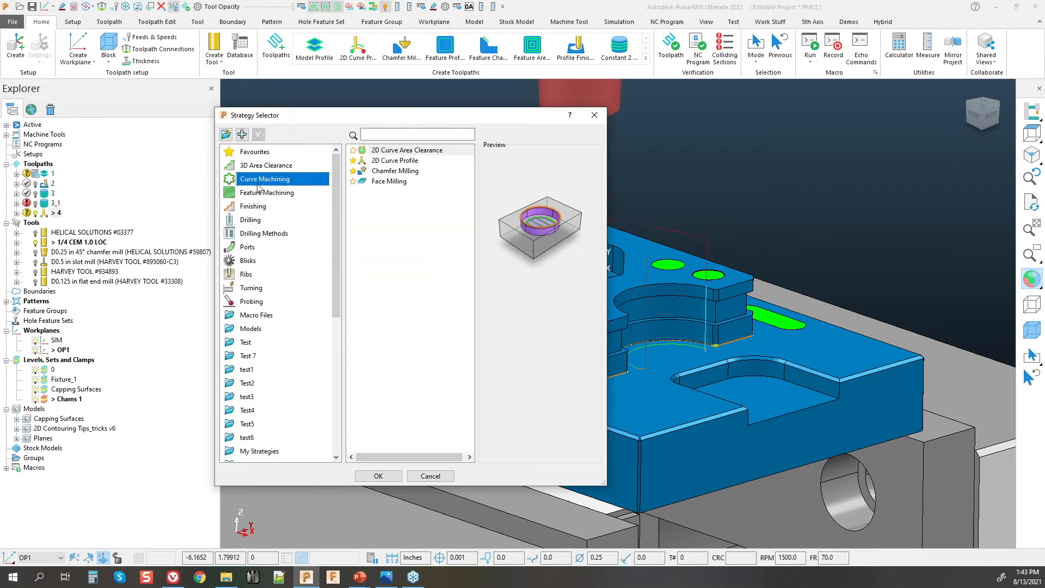
left_click(272, 195)
left_click(267, 180)
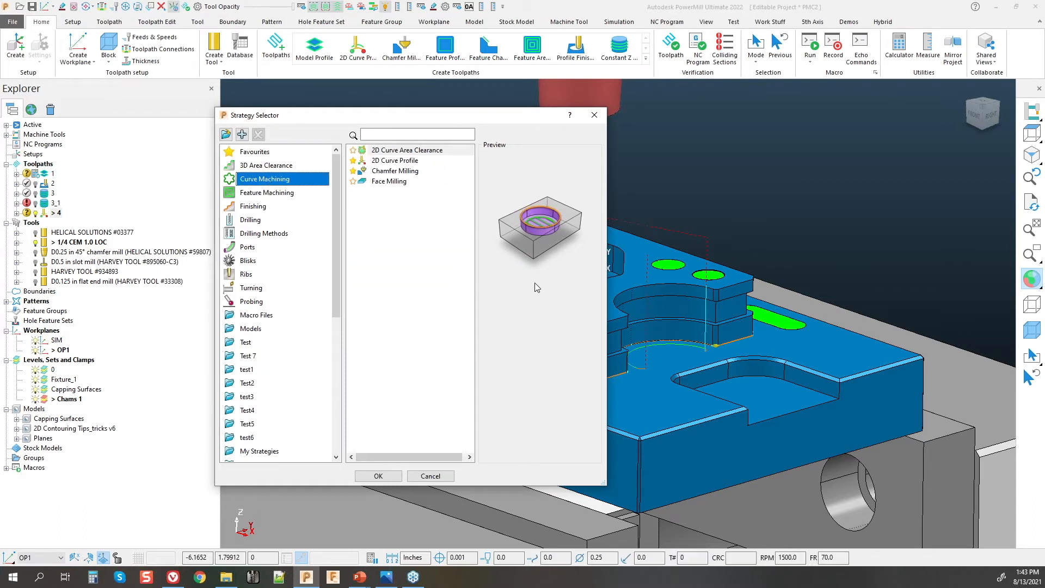
left_click(537, 213)
left_click(272, 194)
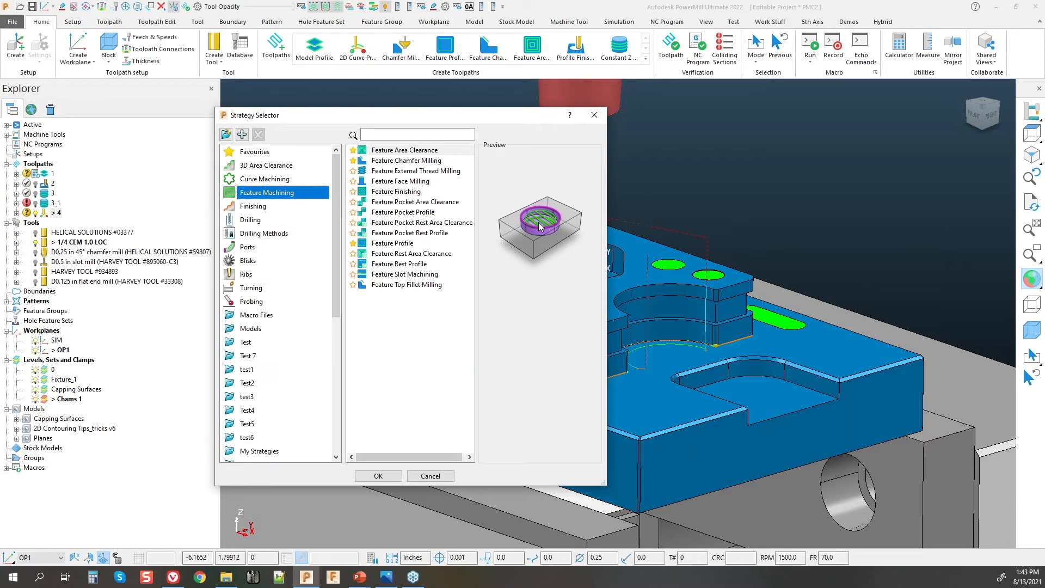
left_click_drag(410, 114, 385, 108)
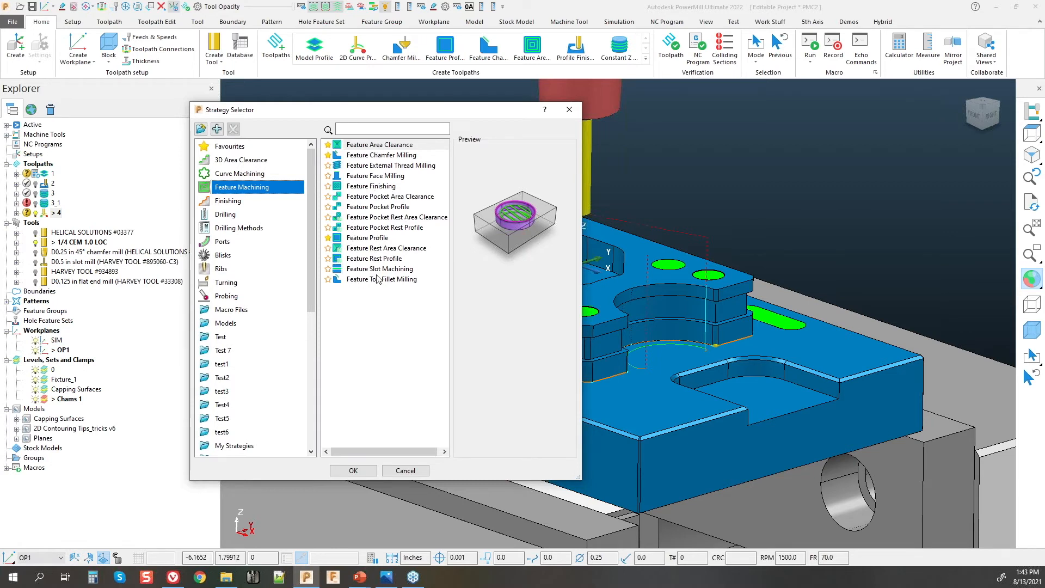
left_click(369, 238)
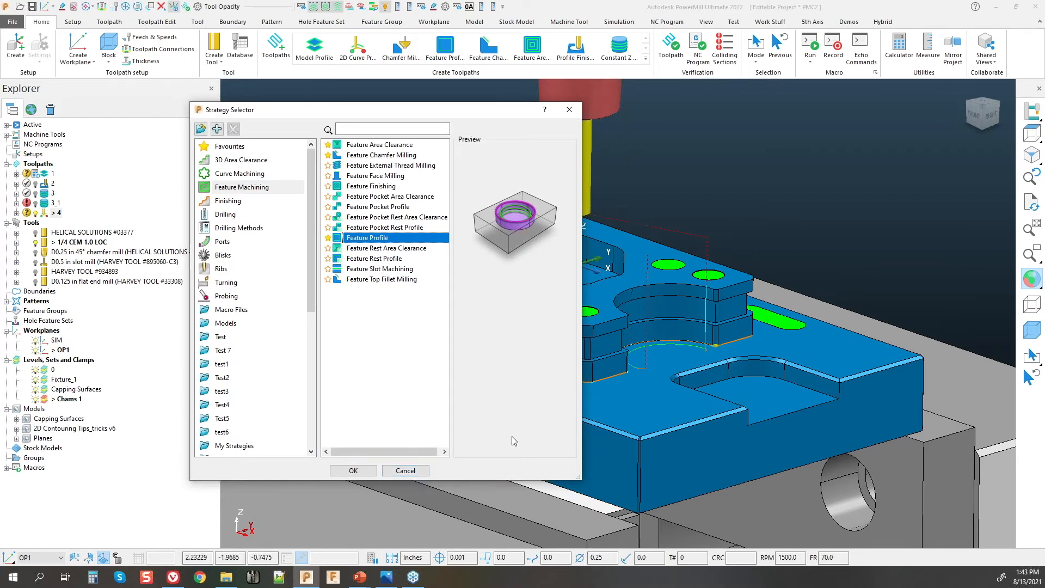
left_click(412, 471)
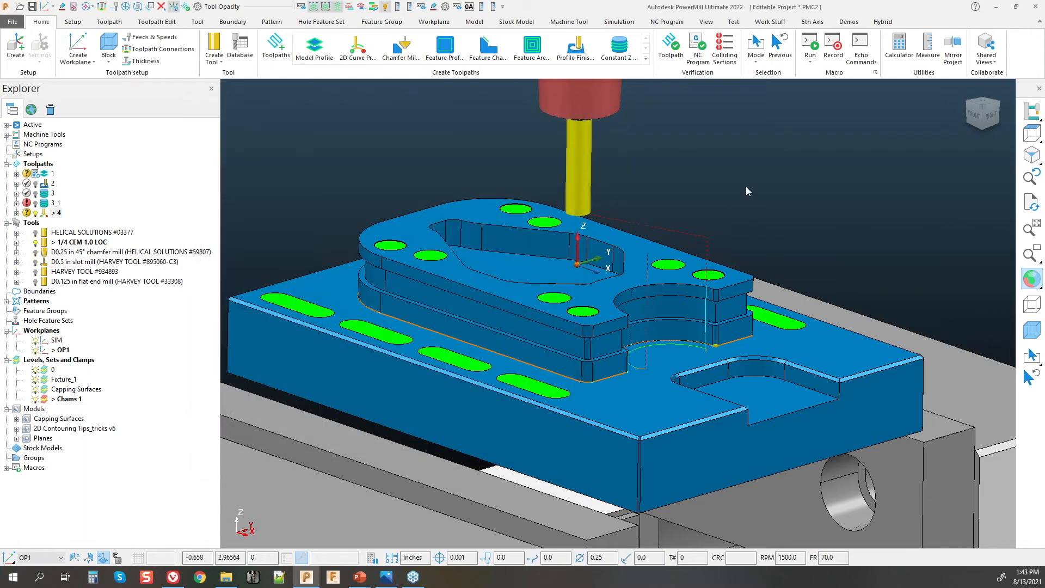
Step: Create a Feature Profile toolpath and show its feature group settings
left_click(383, 21)
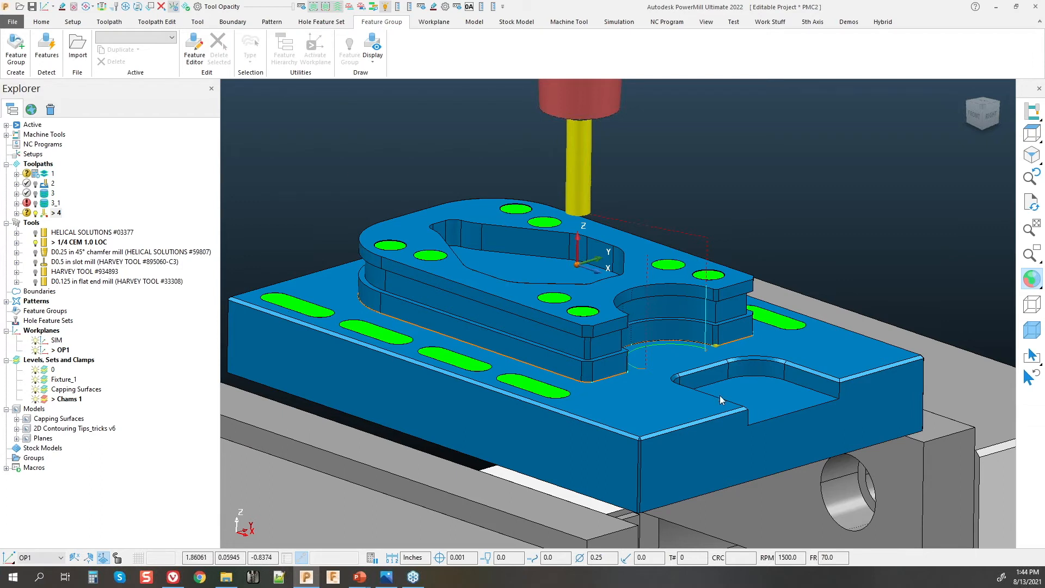
left_click(41, 21)
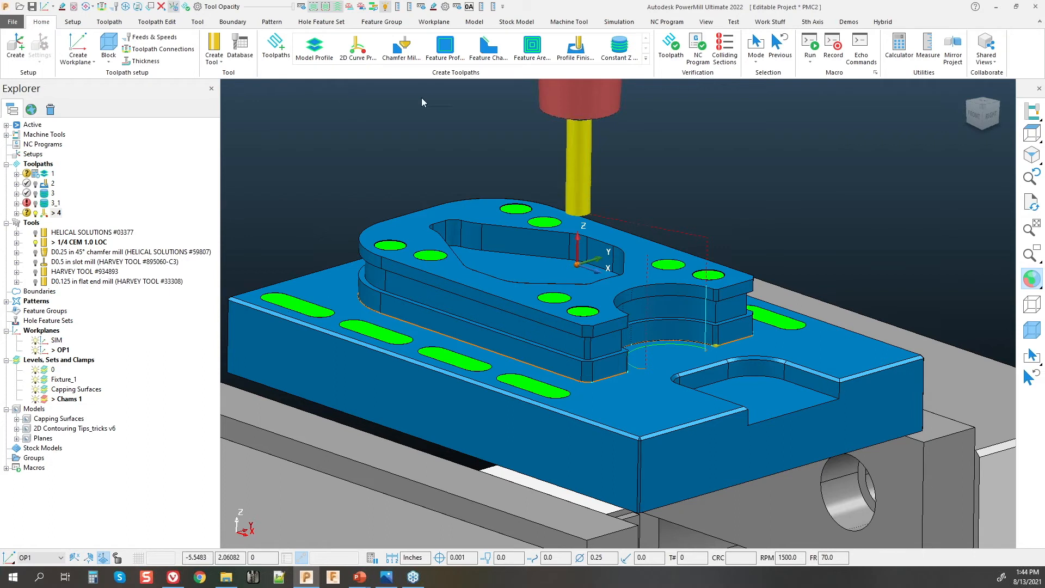
left_click(445, 48)
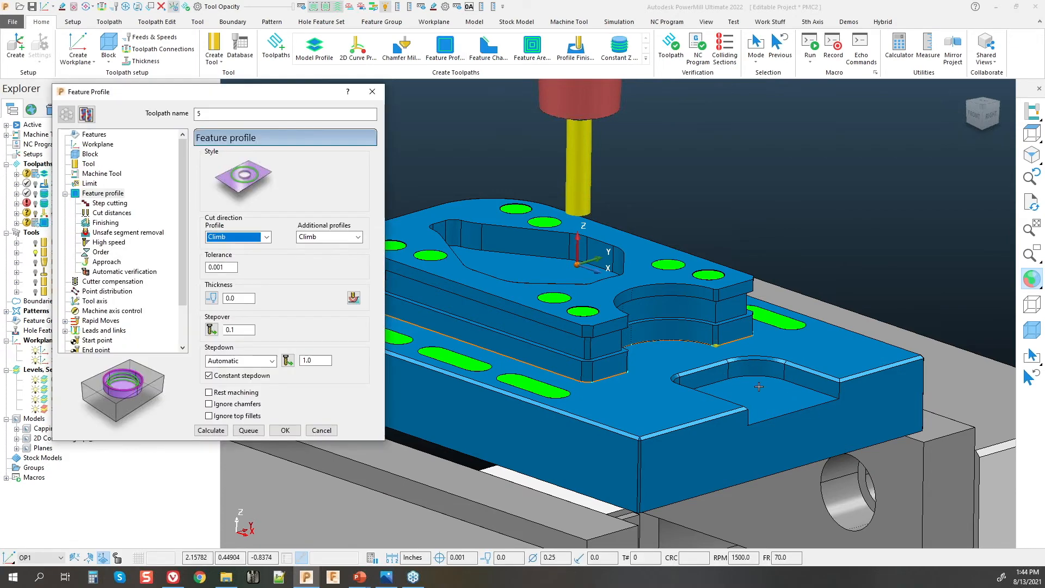
left_click(101, 136)
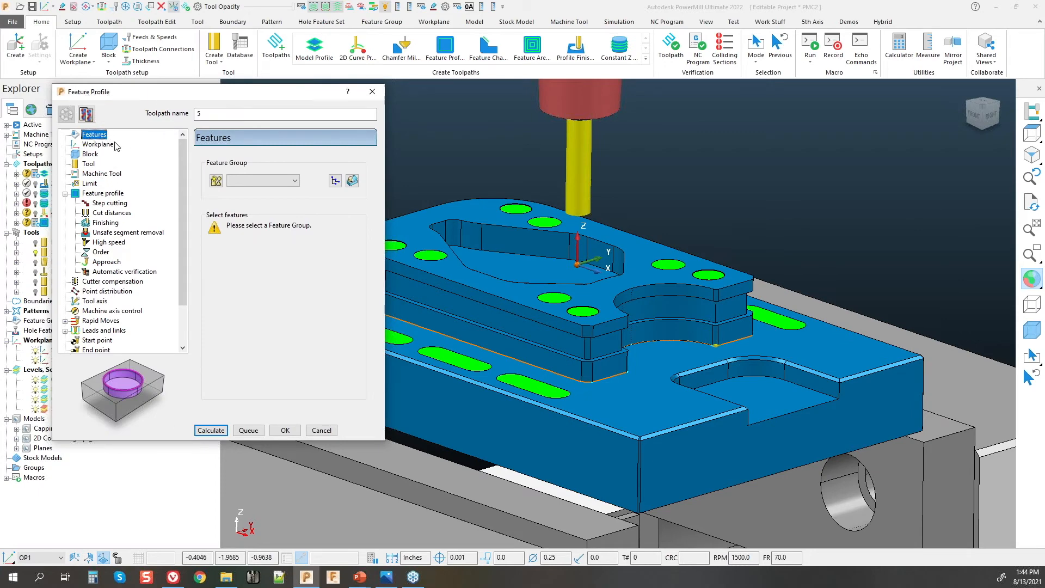
left_click_drag(134, 94, 196, 57)
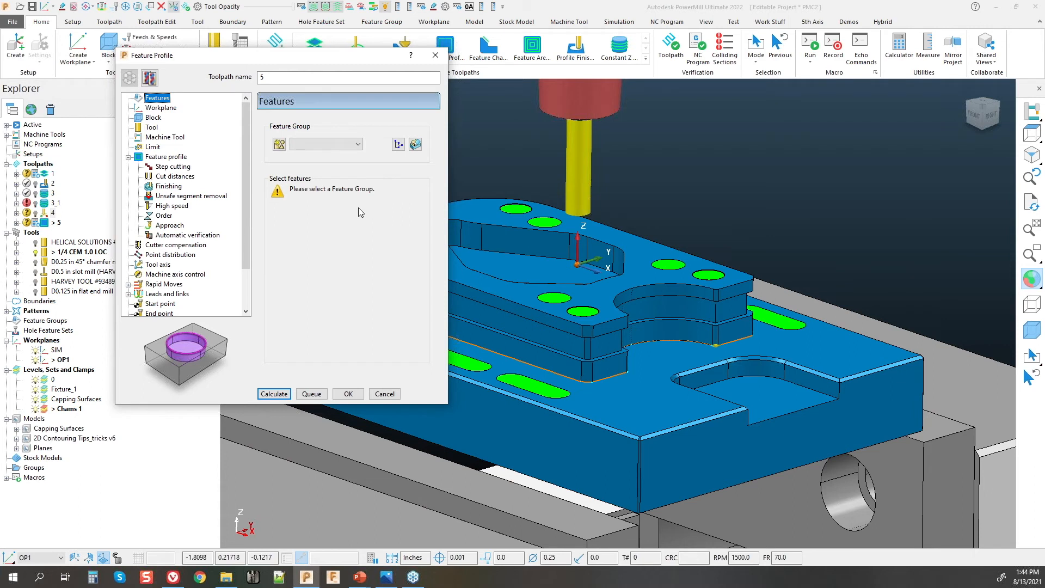
Step: Create a new feature group for the Feature Profile toolpath and open it in the Feature Editor
left_click(279, 144)
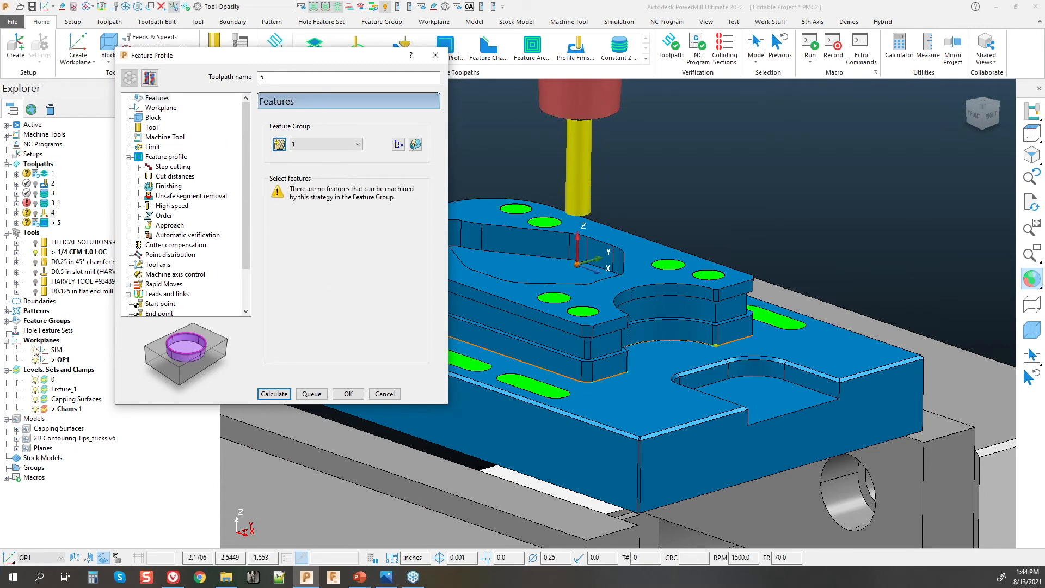
left_click(6, 321)
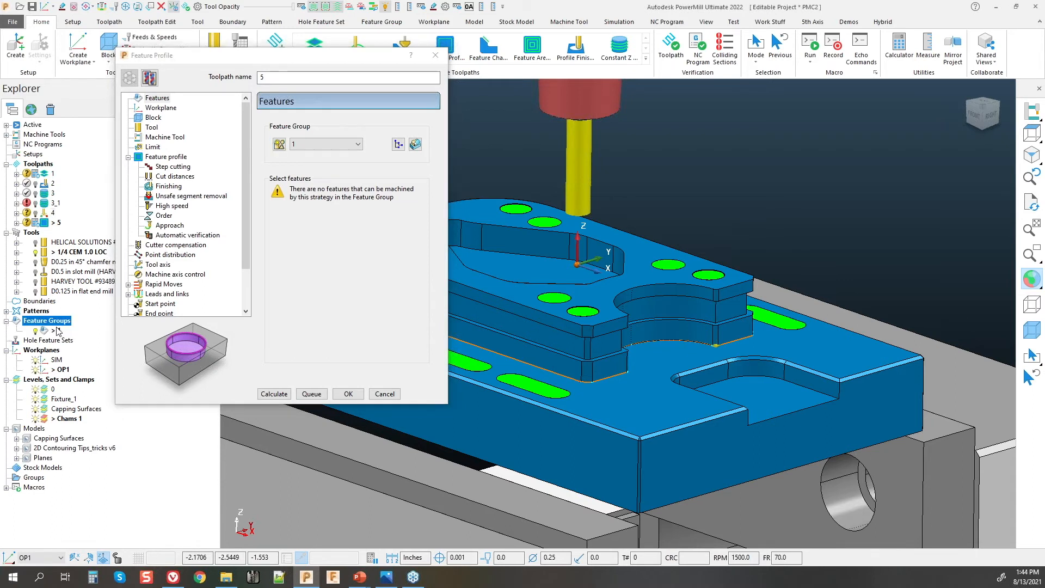
key("ctrl")
key("ctrl")
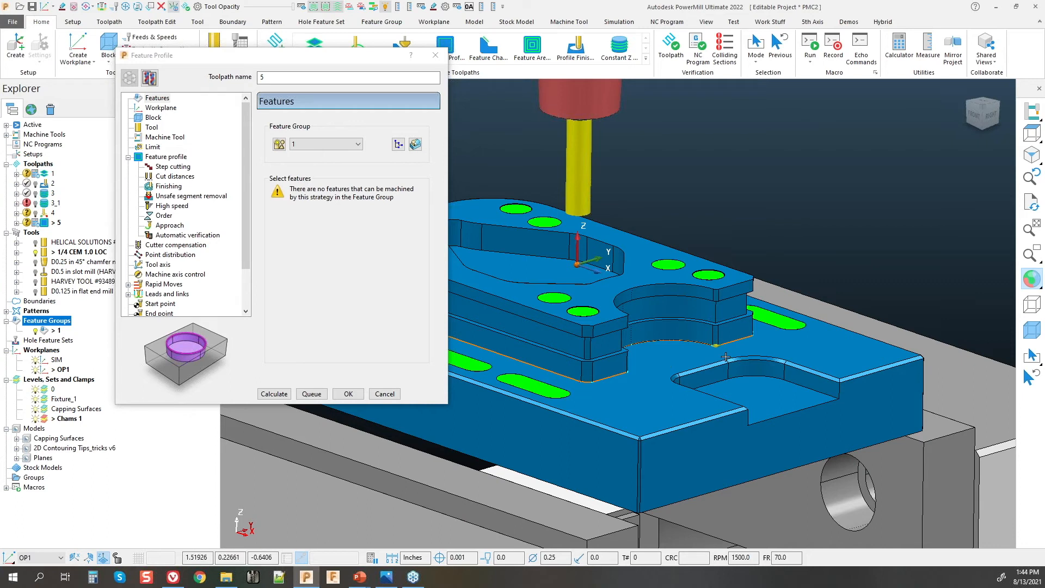
left_click(415, 144)
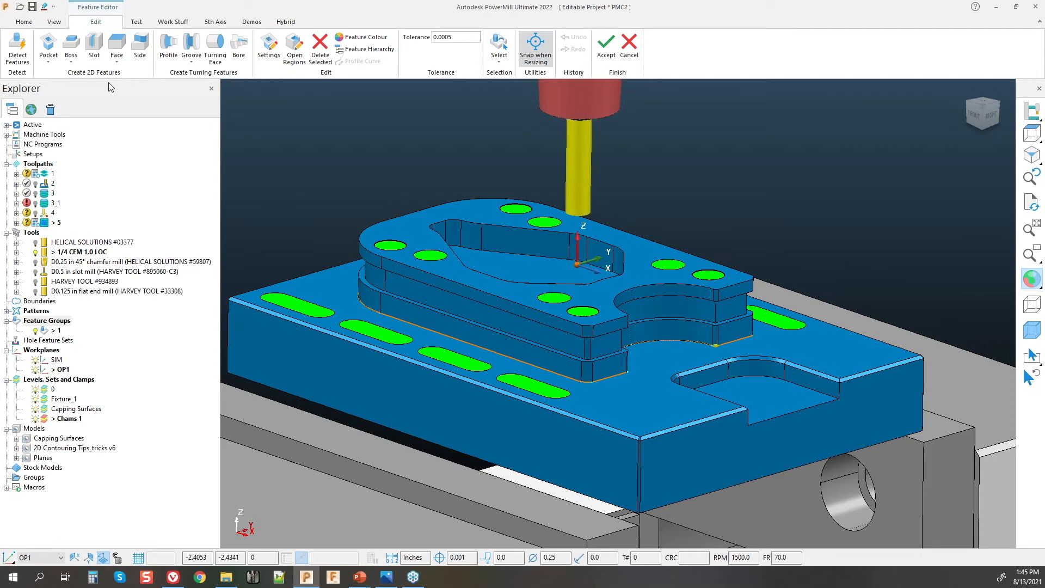
Step: Start a side feature from surfaces and select all the wall faces of the open pocket at the block's edge
left_click(139, 52)
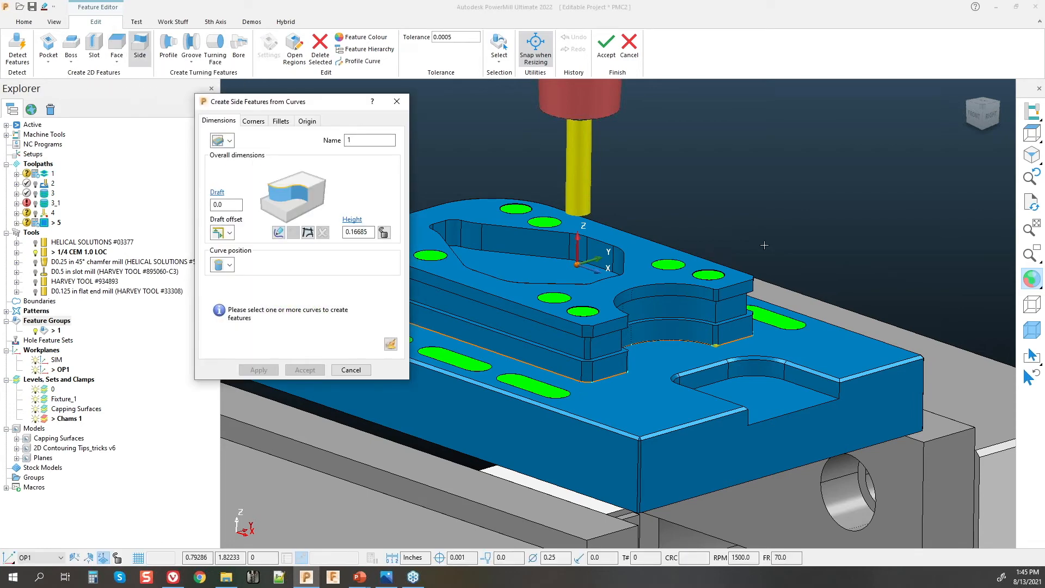
left_click(232, 143)
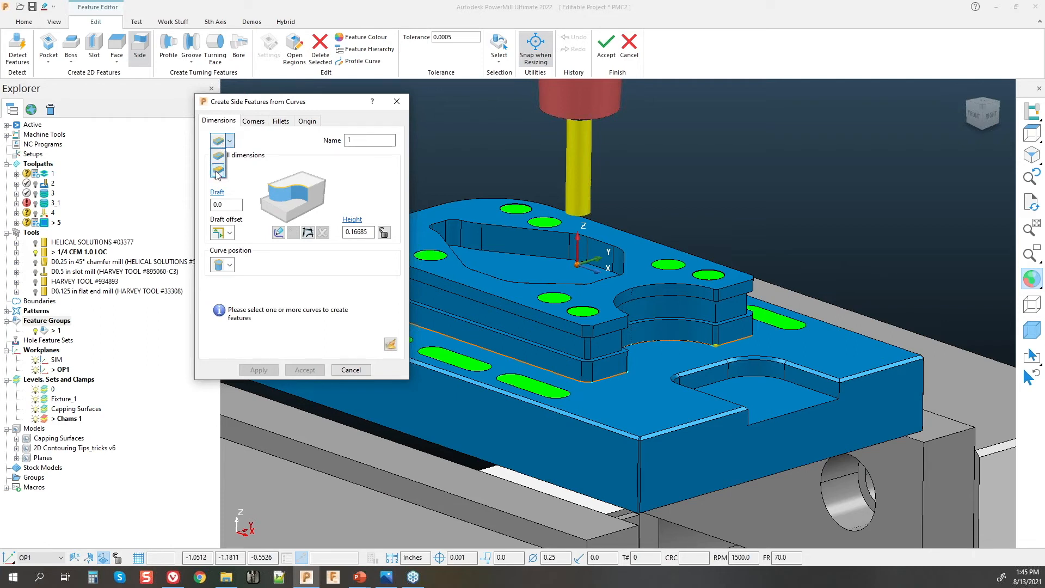
left_click(217, 171)
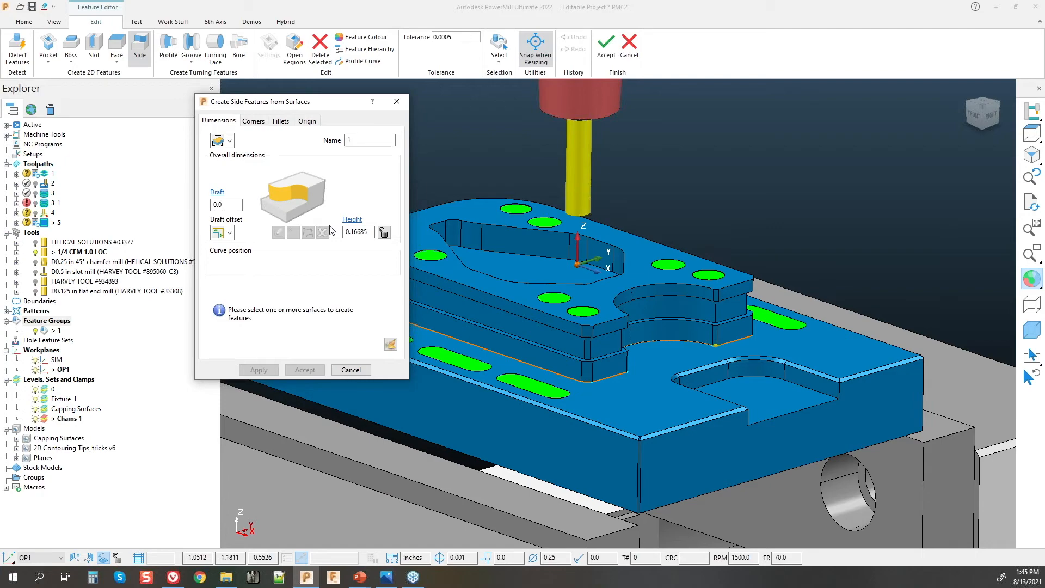
left_click(789, 380)
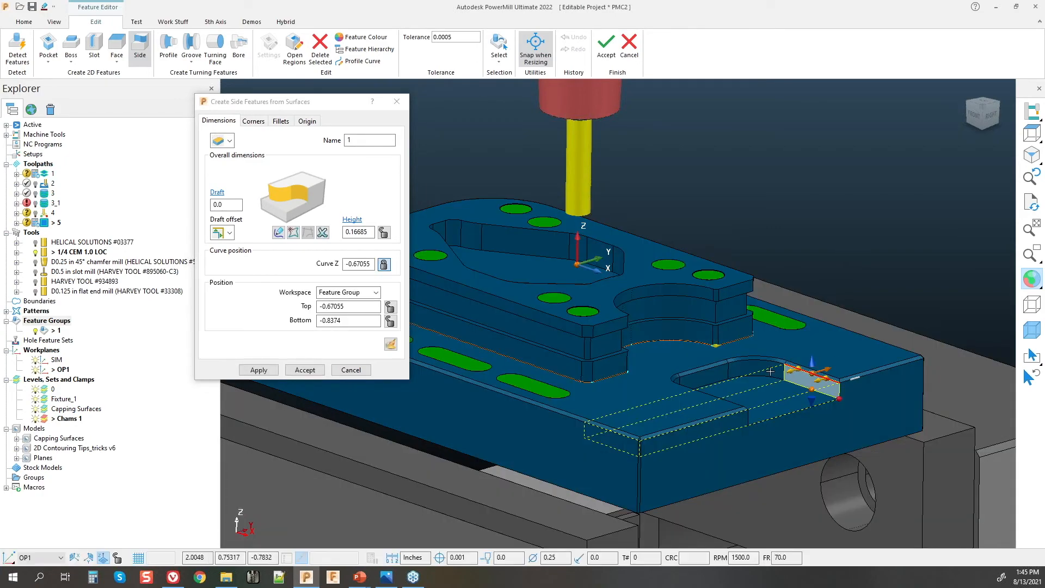
left_click(763, 370, "shift")
left_click(720, 373, "shift")
middle_click_drag(798, 390, 574, 449)
scroll(574, 449, "up", 3)
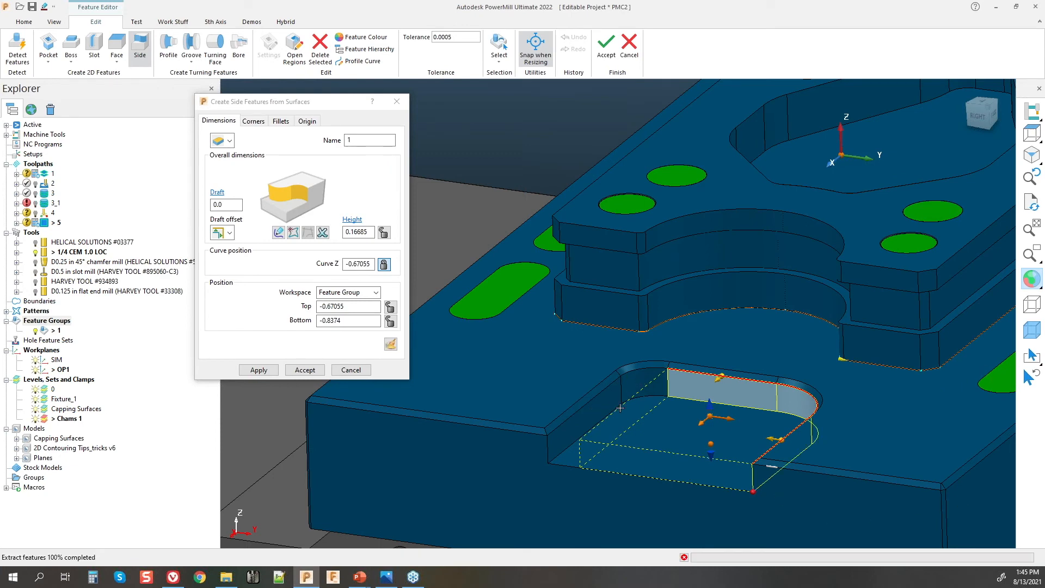
left_click(644, 382, "shift")
middle_click_drag(600, 419, 872, 419)
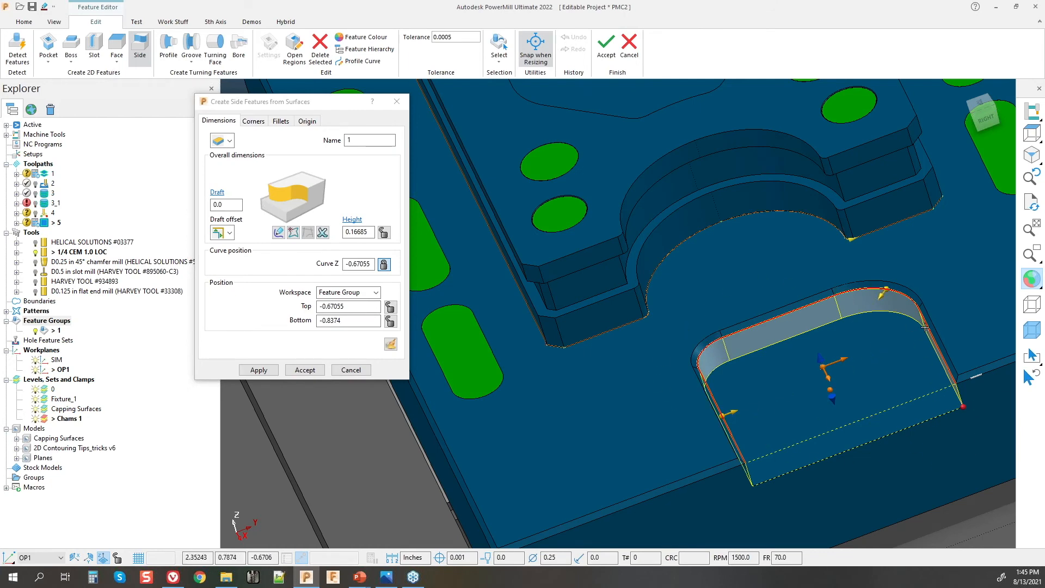
middle_click_drag(571, 308, 843, 310)
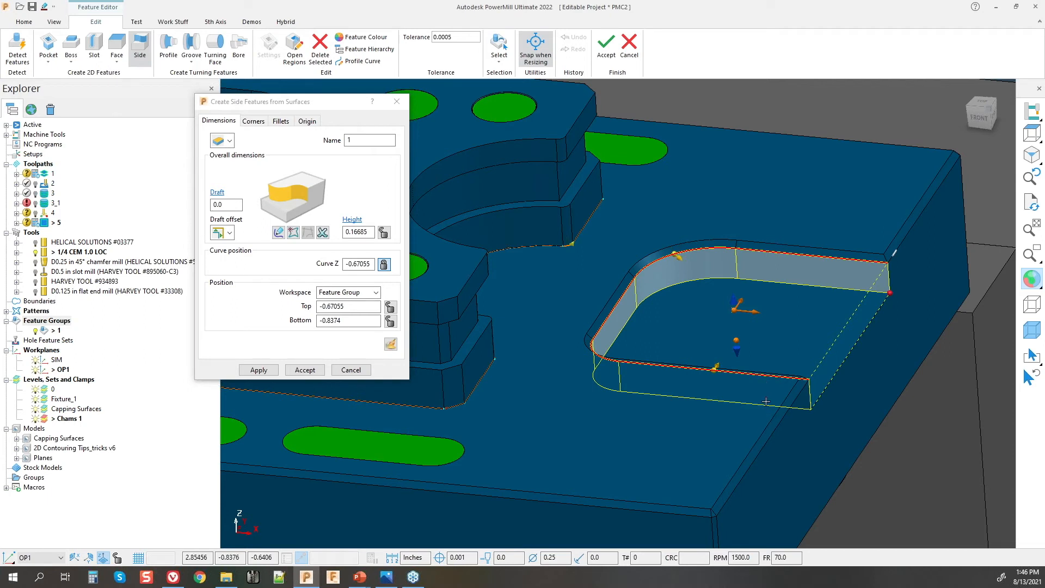
Step: Accept the side feature built from the pocket walls and finish editing the feature group
key("ctrl")
key("ctrl")
key("ctrl")
key("ctrl")
left_click_drag(276, 103, 298, 97)
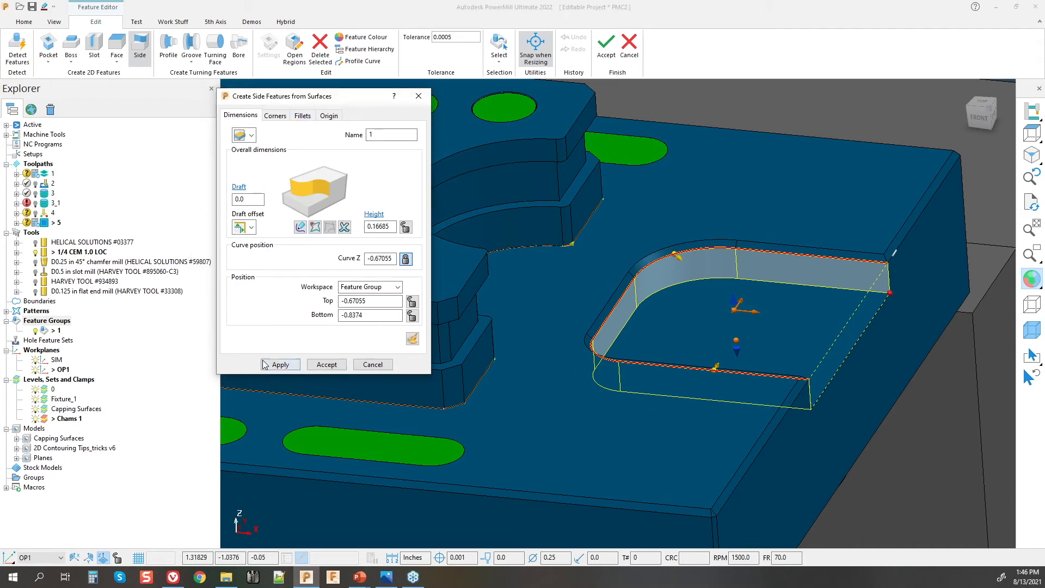
left_click(326, 365)
middle_click_drag(745, 355, 573, 360)
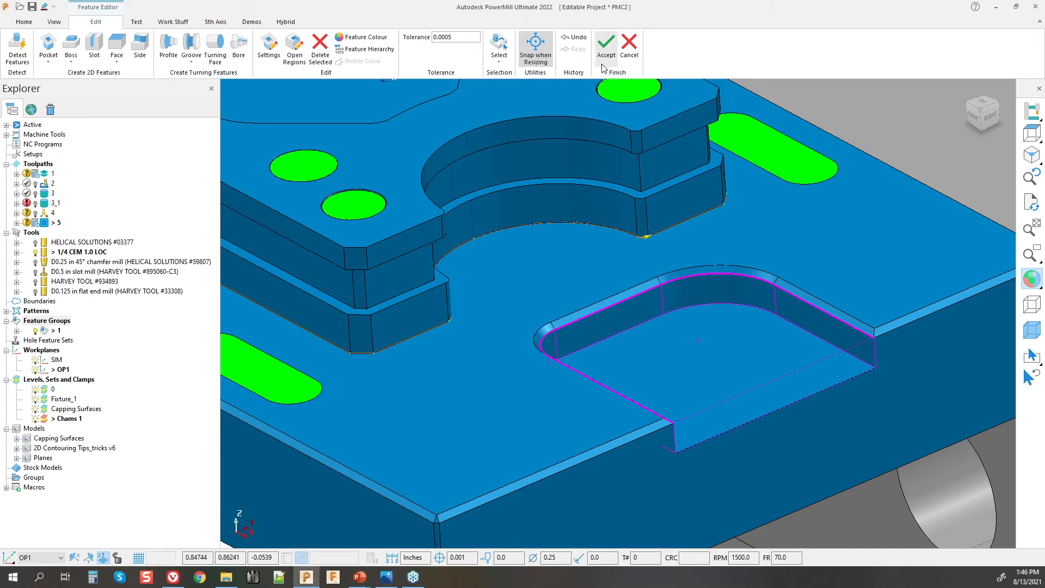
left_click(605, 46)
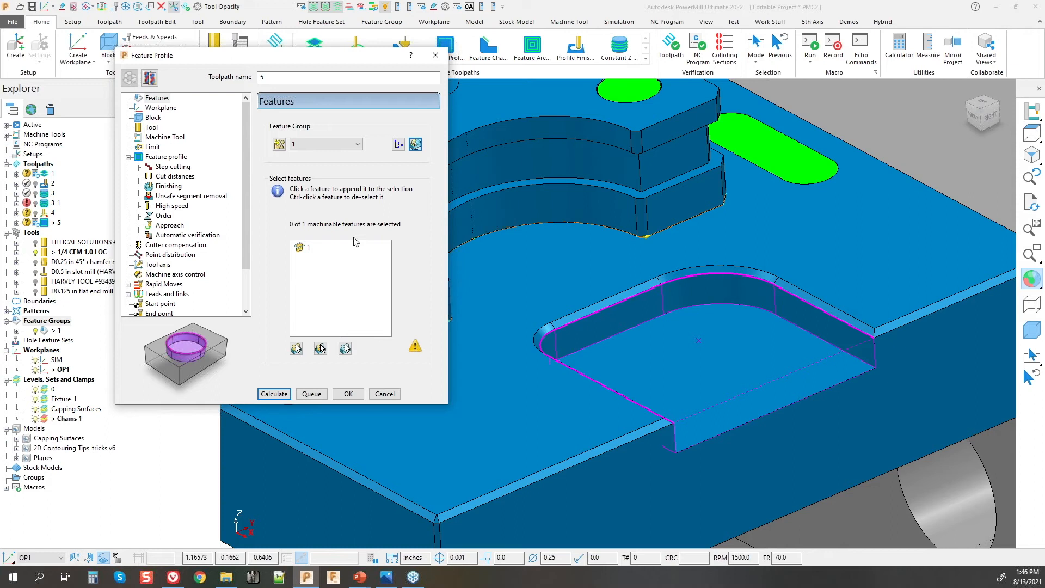
Step: Select the pocket's side feature as the feature to machine in the Feature Profile toolpath
left_click(164, 158)
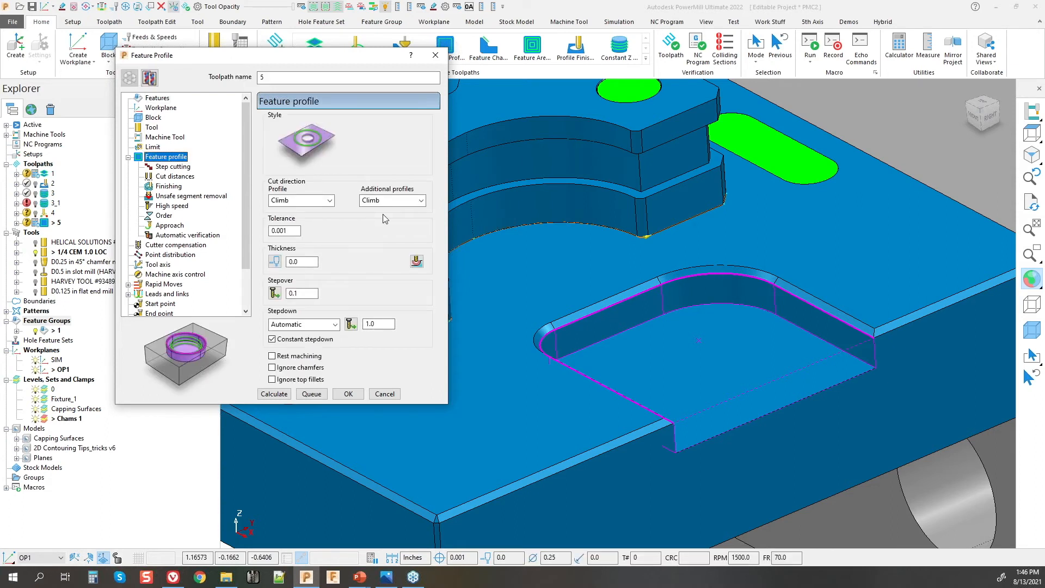
left_click(144, 101)
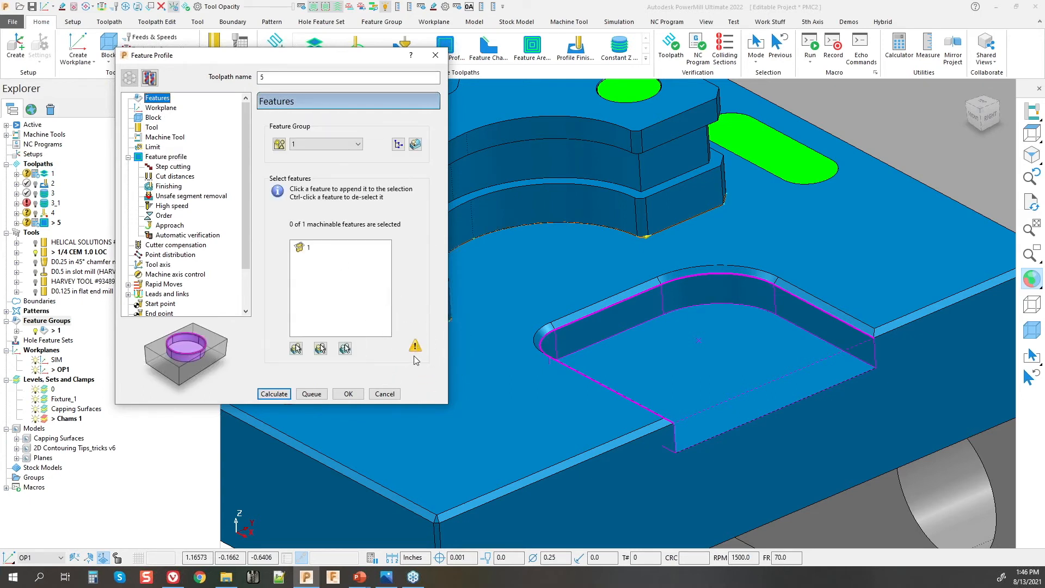
mouse_move(415, 343)
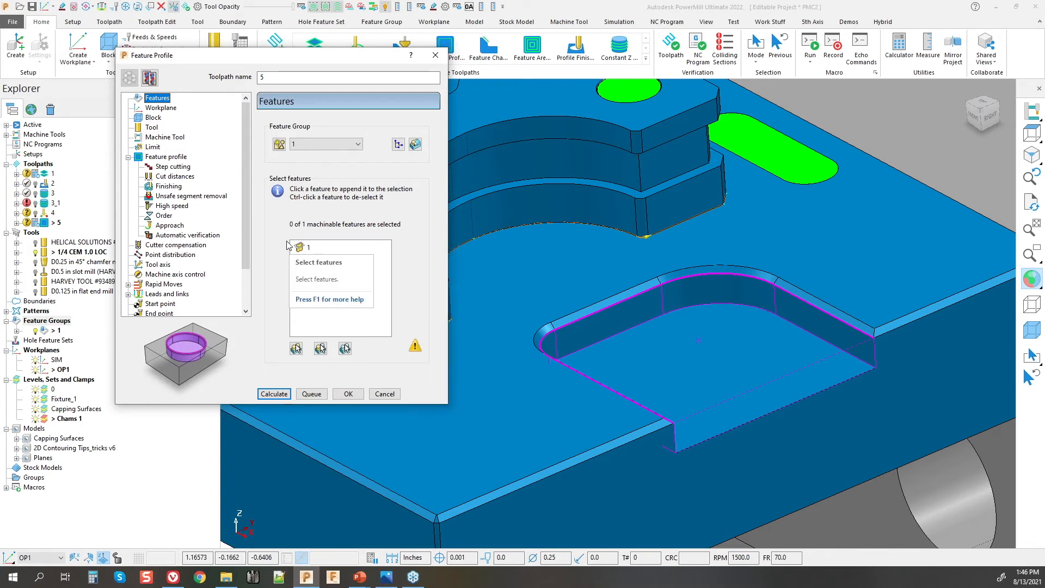
left_click(345, 348)
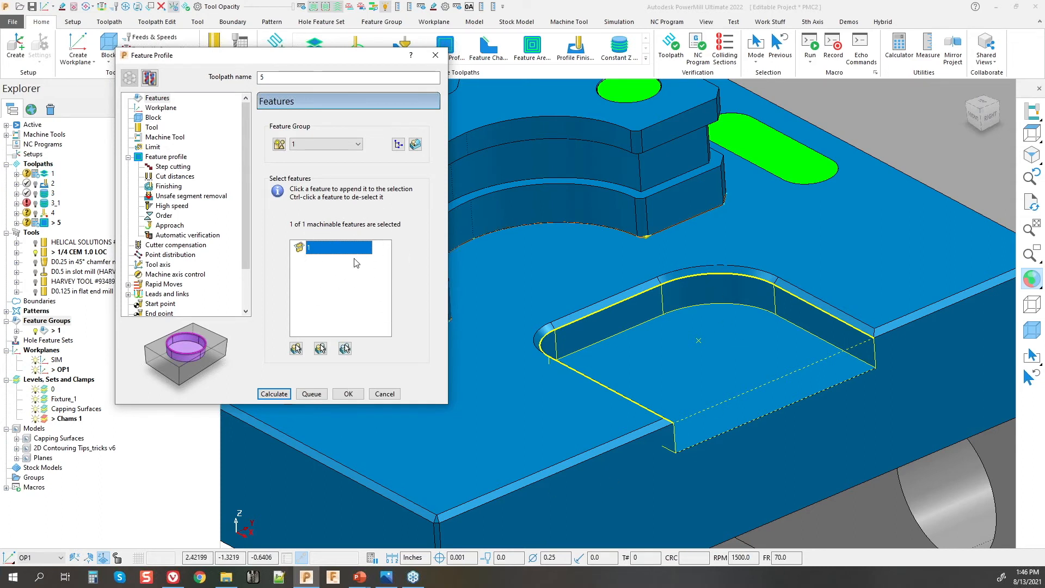
Step: Check the stepover, stepdown and cut distances of Feature Profile toolpath 5 and calculate it
left_click(162, 158)
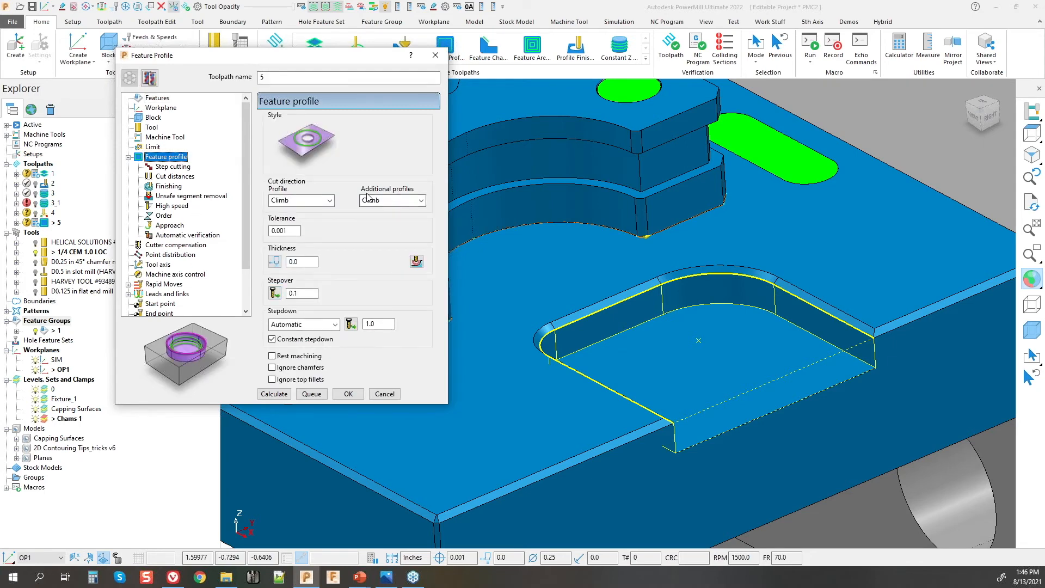
left_click(308, 292)
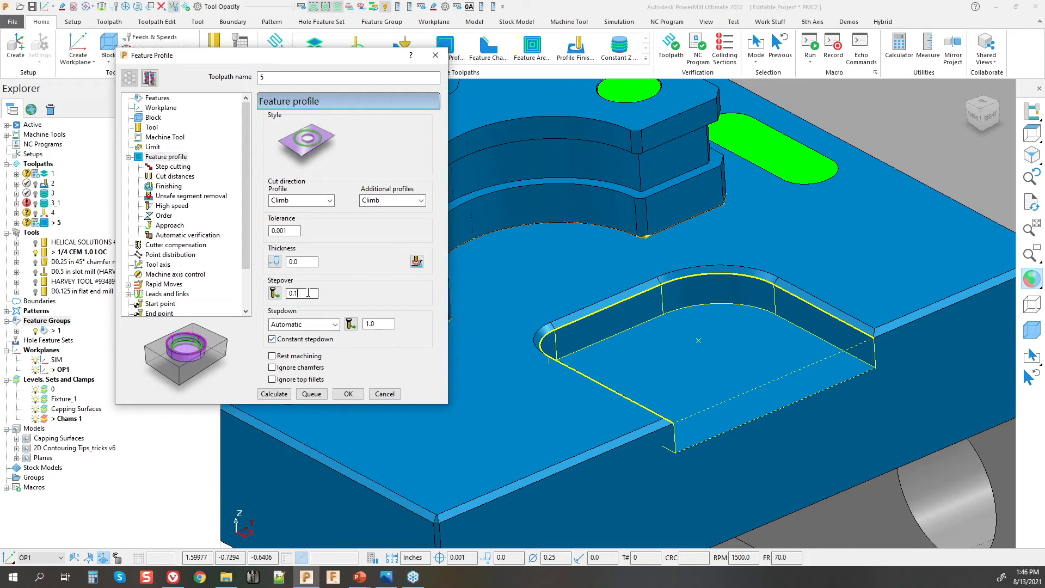
left_click(380, 325)
double_click(381, 324)
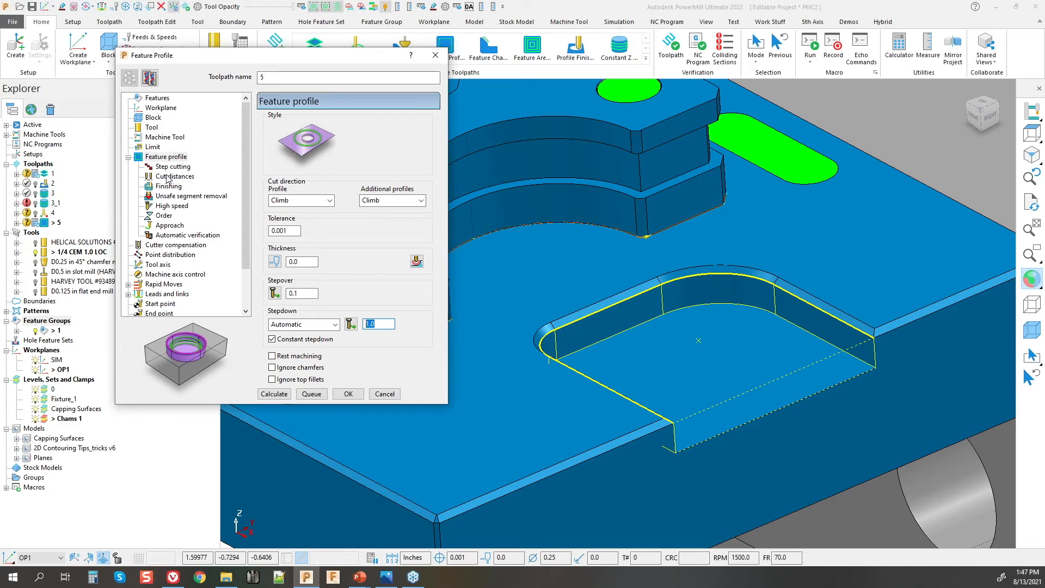
left_click(169, 177)
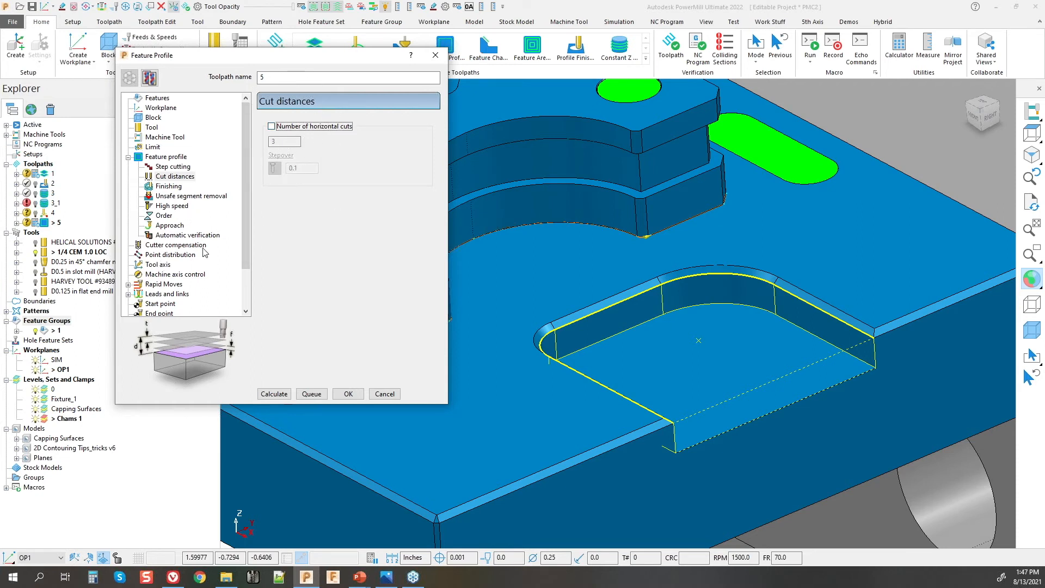
left_click(275, 395)
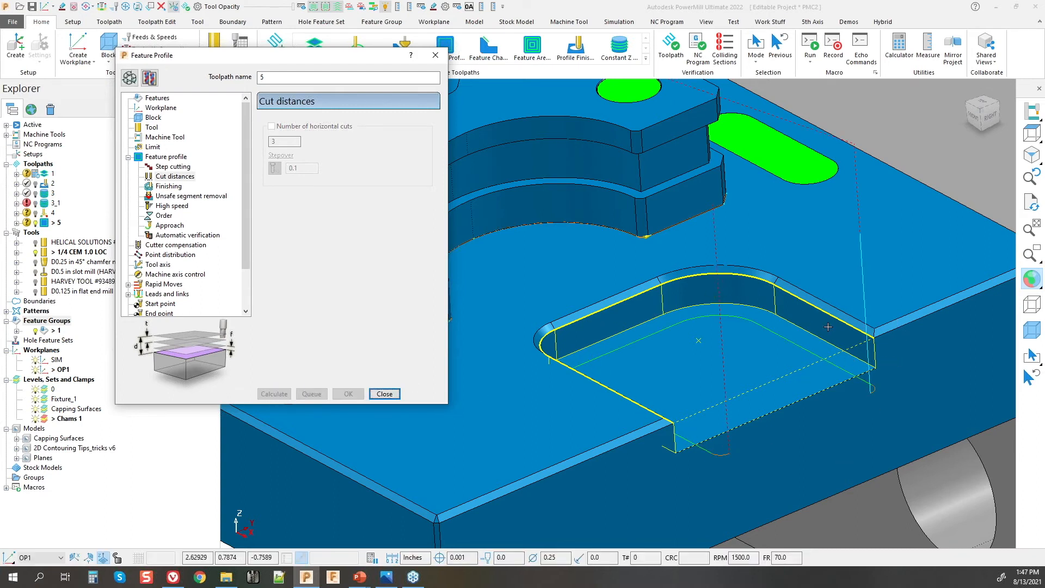
Step: Examine the calculated profile pass and its lead moves around the open pocket from several angles
middle_click_drag(828, 327, 956, 316)
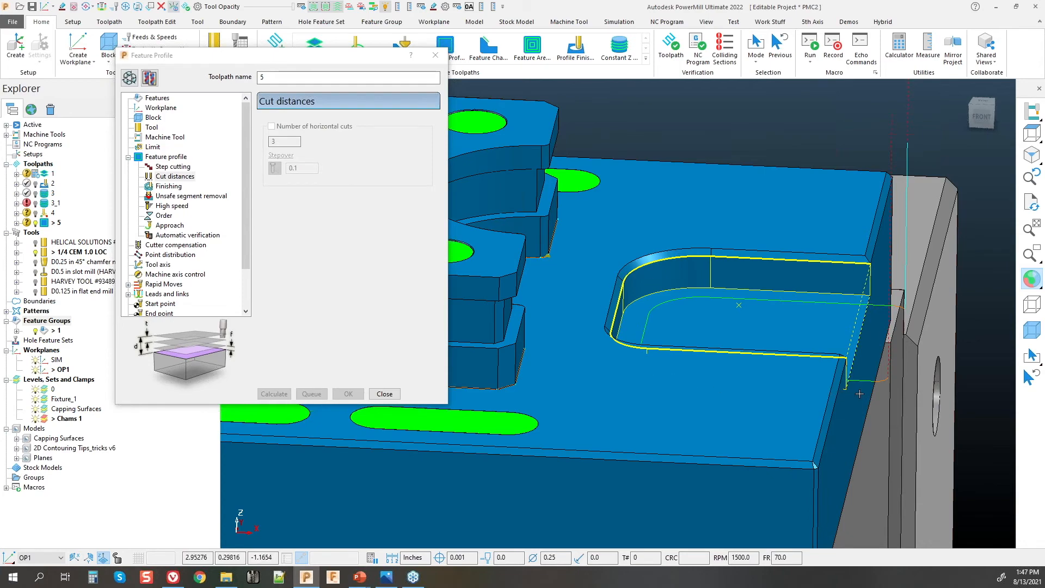
middle_click_drag(859, 393, 869, 311)
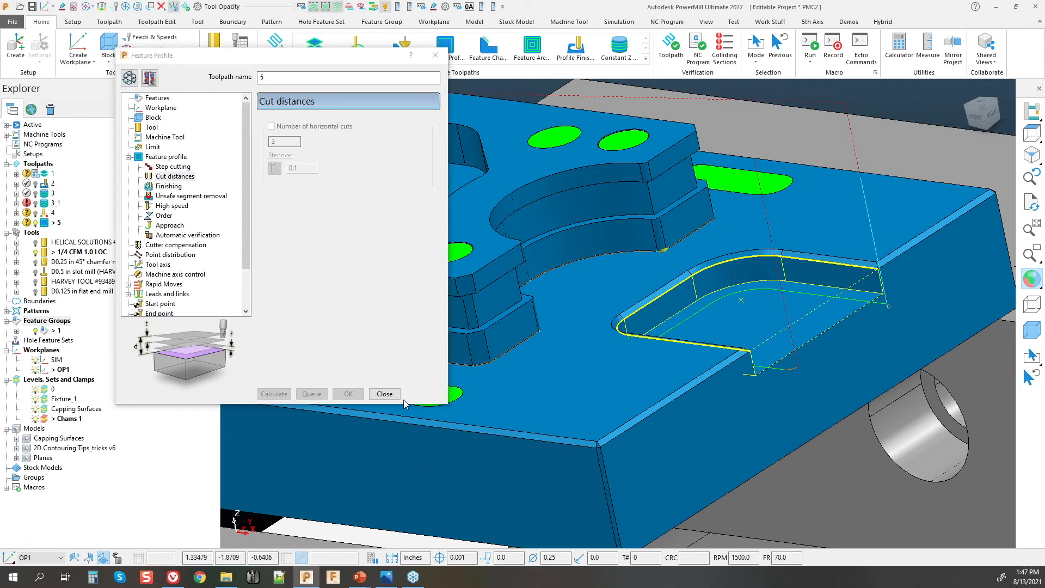
middle_click_drag(773, 315, 801, 353)
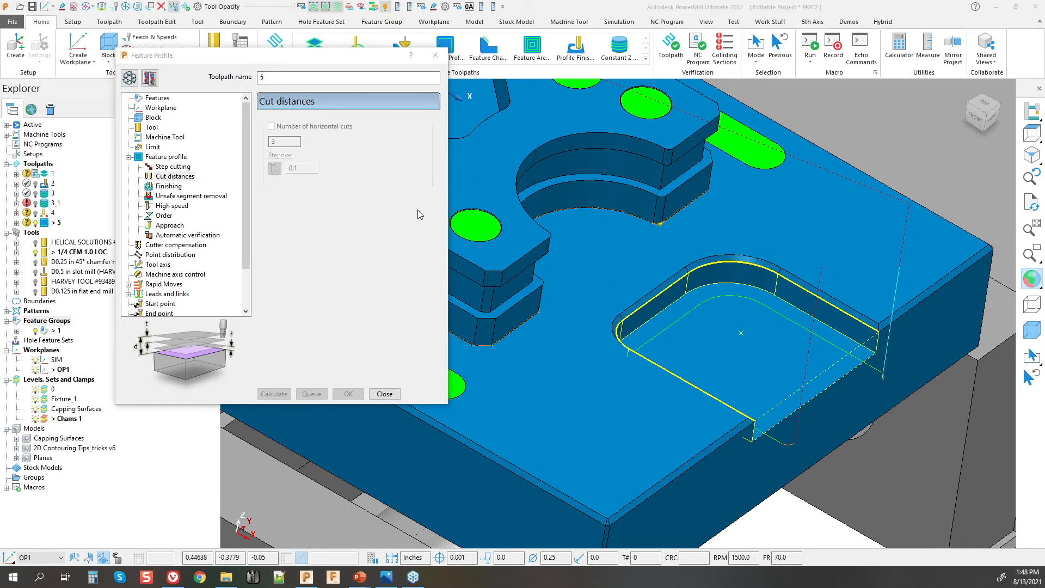
left_click_drag(337, 58, 392, 91)
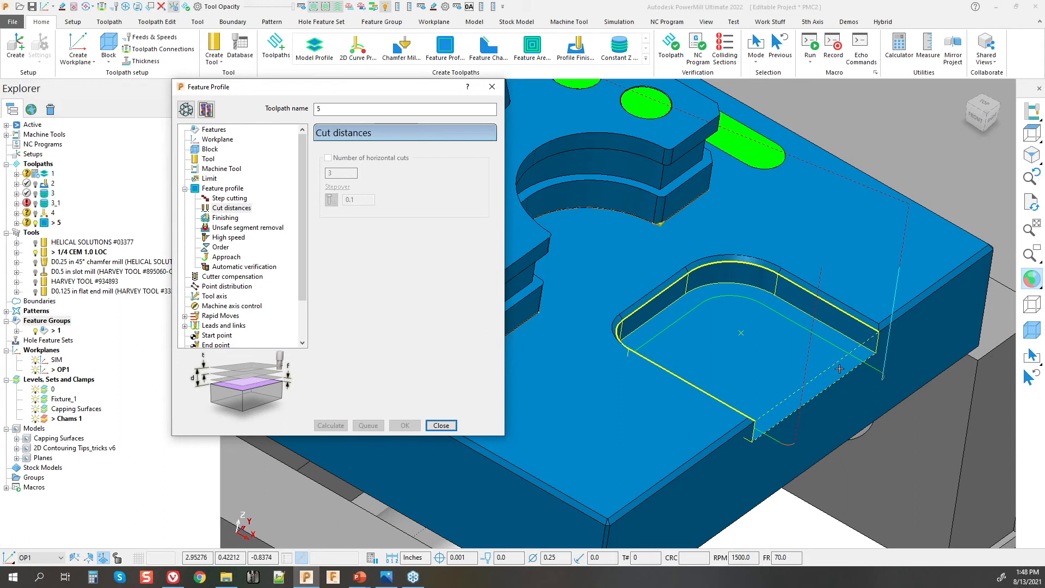
left_click(811, 325)
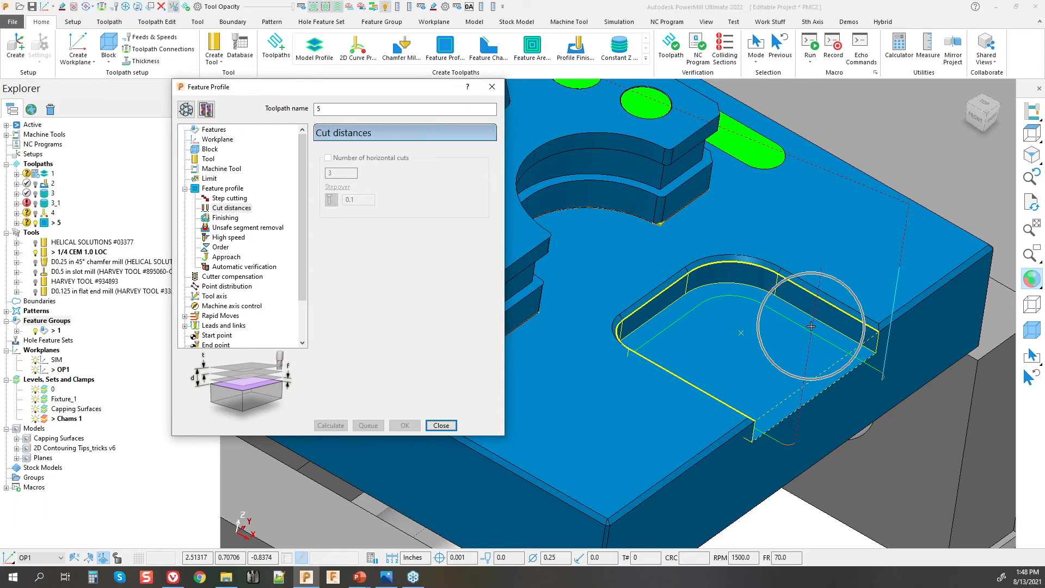
Step: Examine toolpath 5 at the pocket's open end with the model shading off and on, leaving the feature unedited
left_click(55, 223)
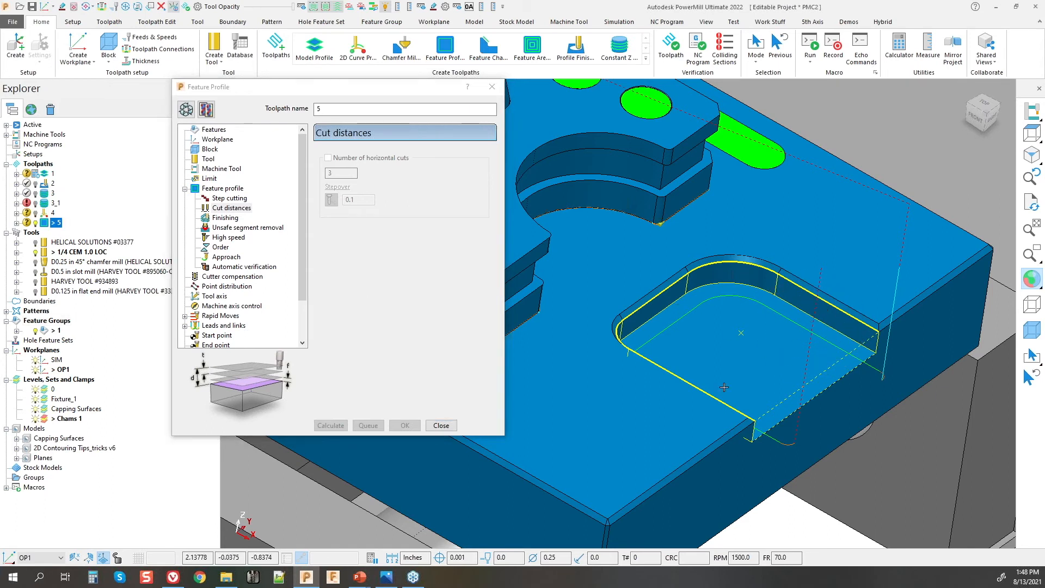
left_click(823, 377)
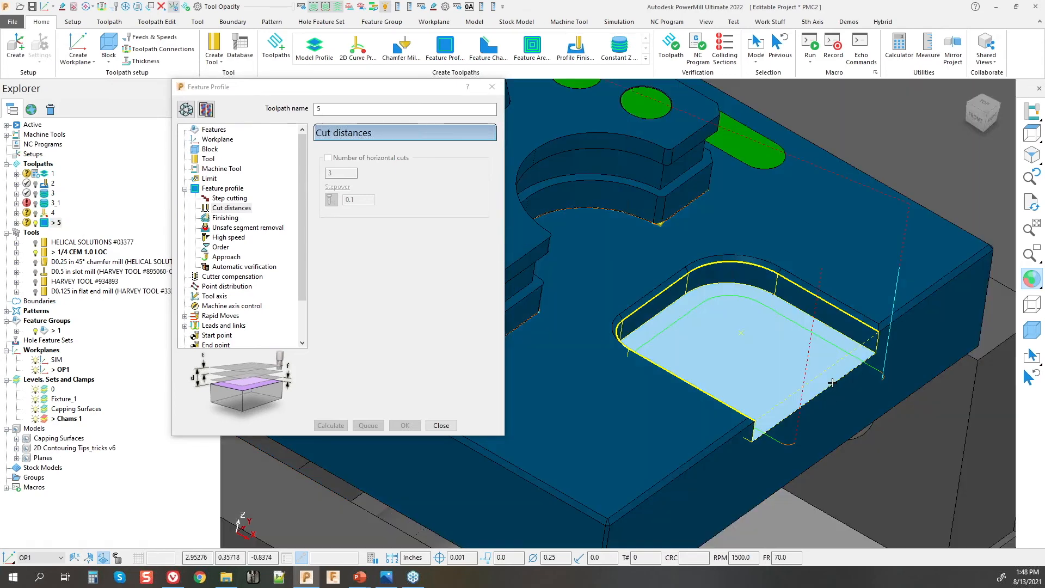
left_click(1027, 282)
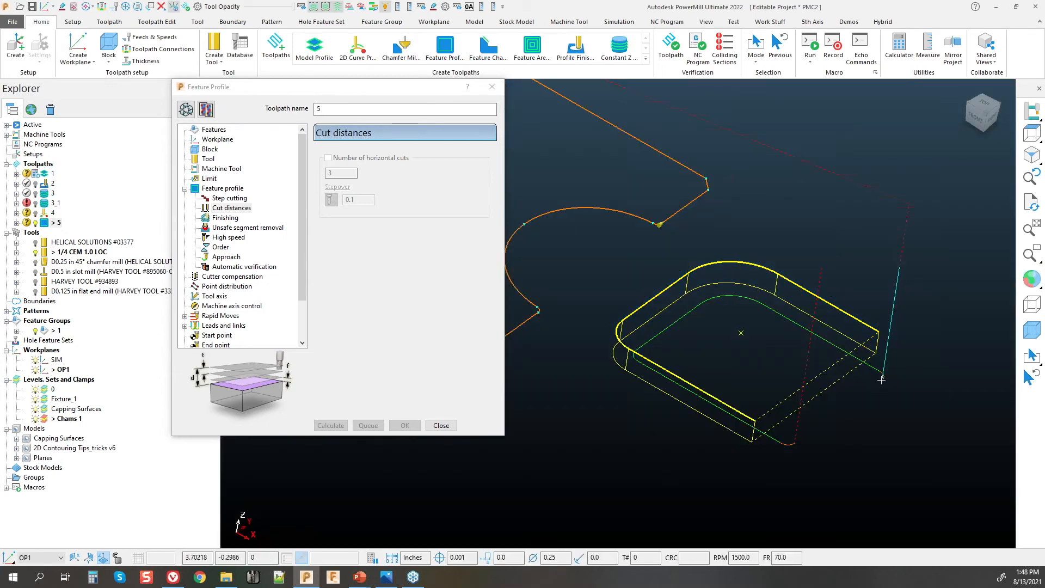
double_click(851, 359)
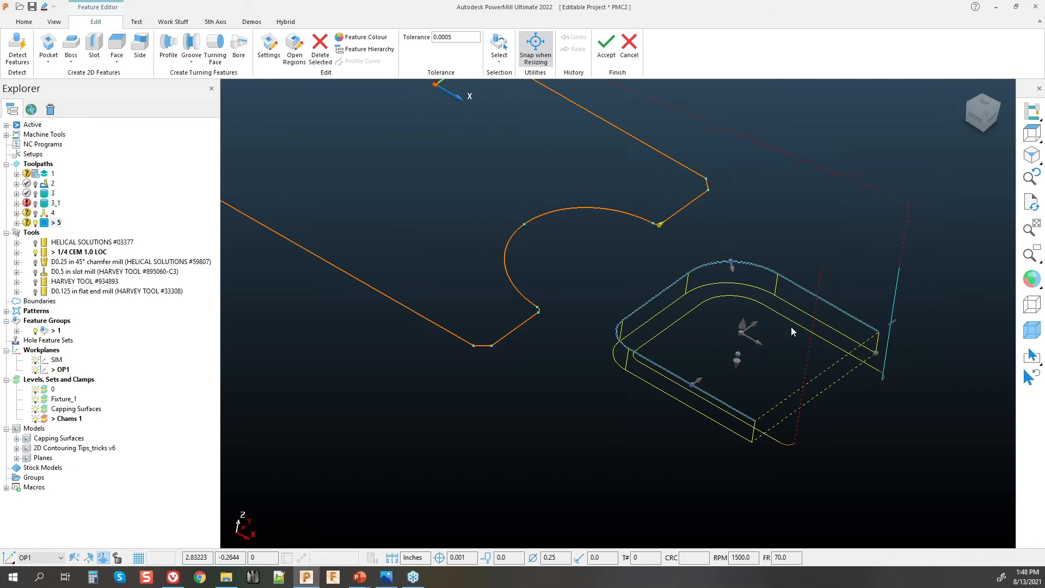
left_click(630, 45)
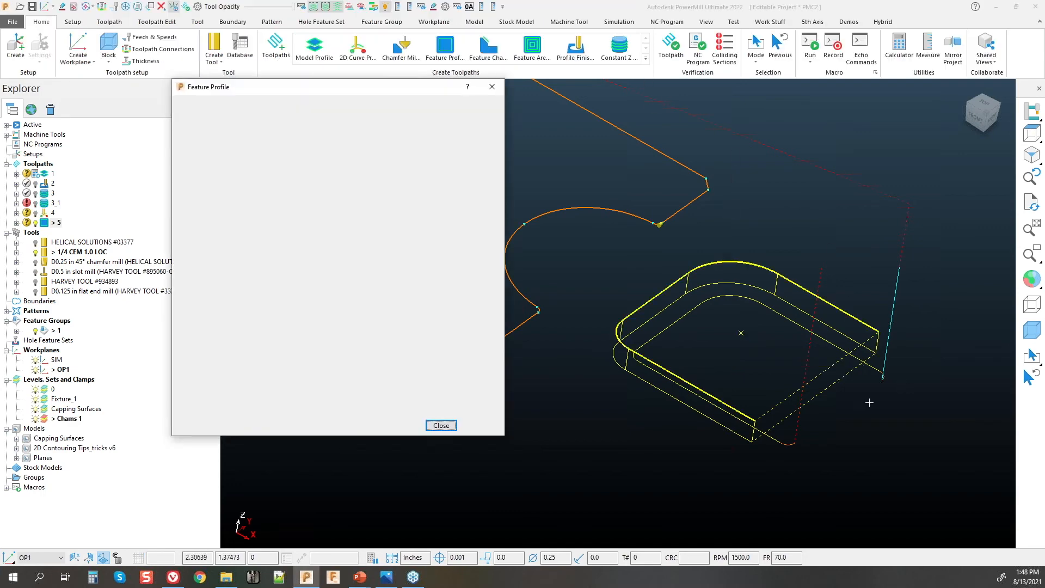
left_click(1031, 279)
mouse_move(816, 349)
middle_mouse_down()
mouse_move(784, 365)
mouse_move(702, 370)
mouse_move(652, 360)
middle_mouse_up()
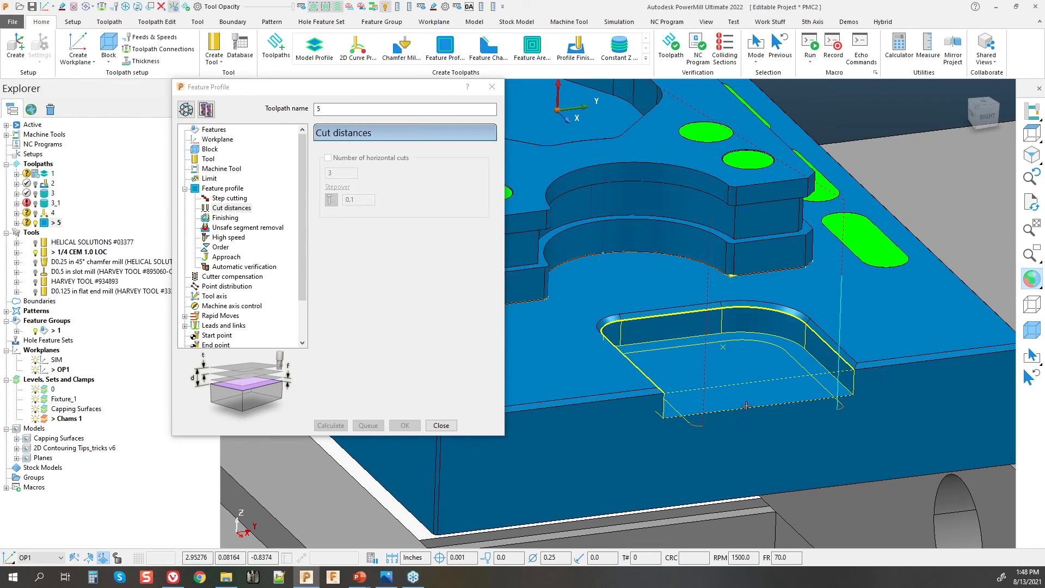
middle_click_drag(745, 405, 610, 402)
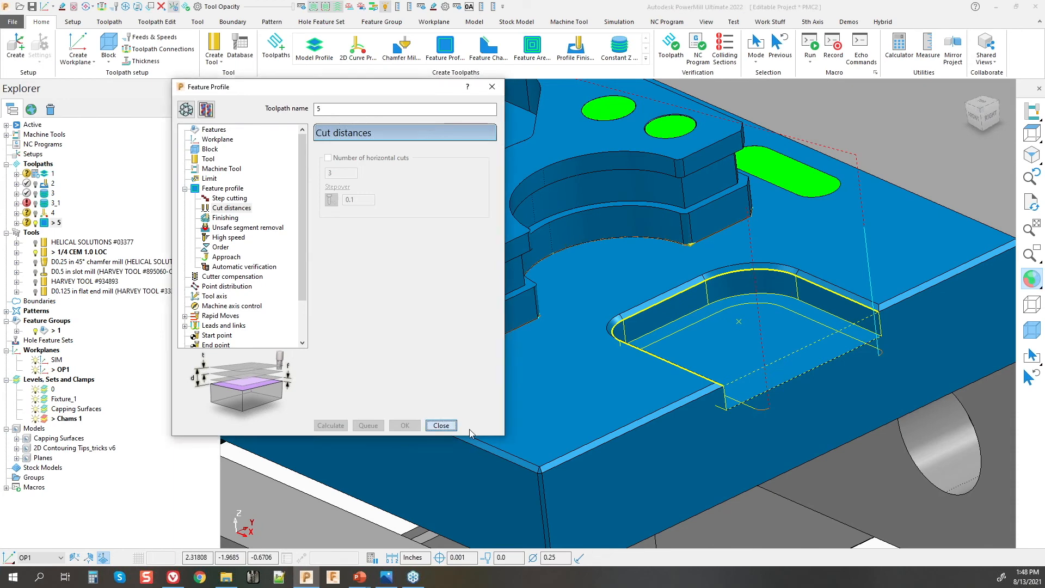
Step: Set the lead-in extension of toolpath 5 to a 0.25 in Extended move, copy it to the lead-outs and apply it
left_click(441, 426)
scroll(804, 309, "down", 5)
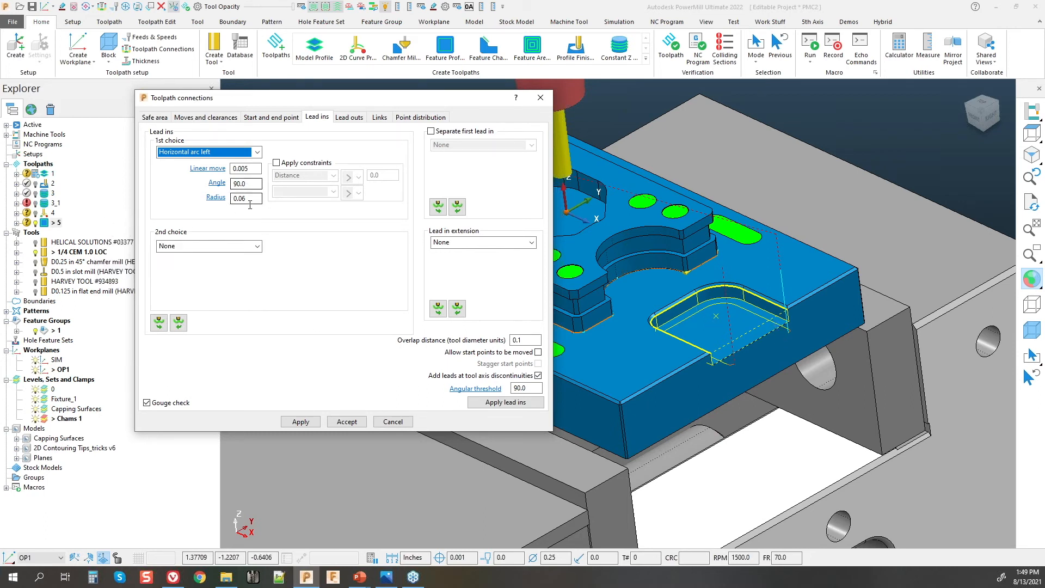
left_click(479, 242)
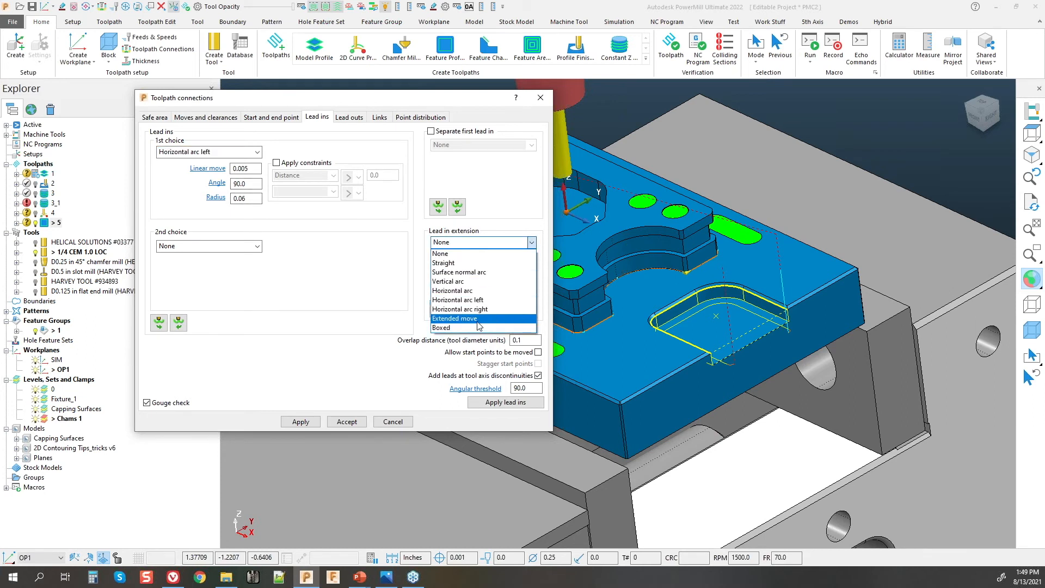
left_click(455, 319)
left_click(519, 258)
double_click(520, 257)
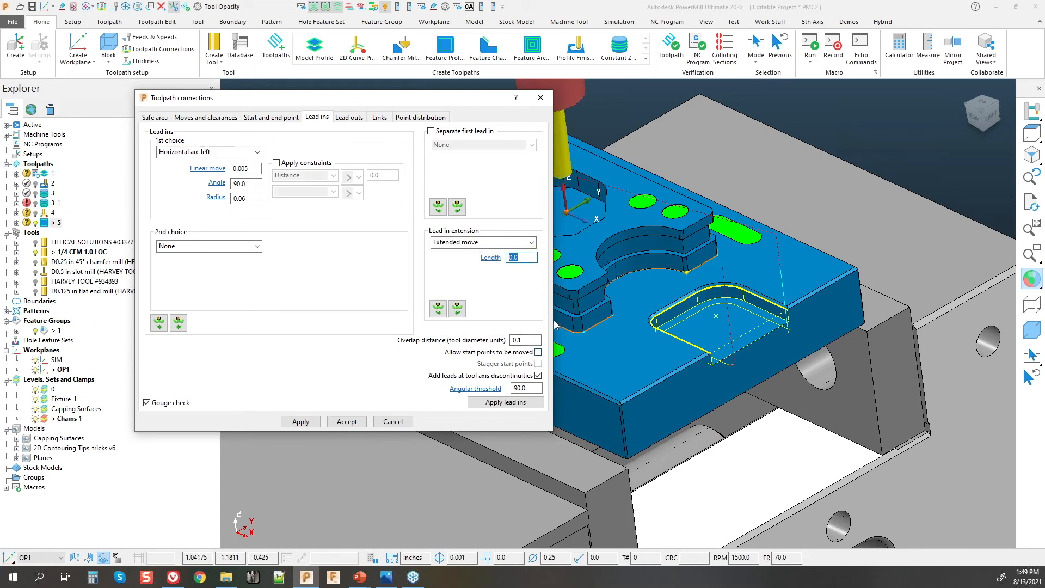
key("Return")
left_click(446, 311)
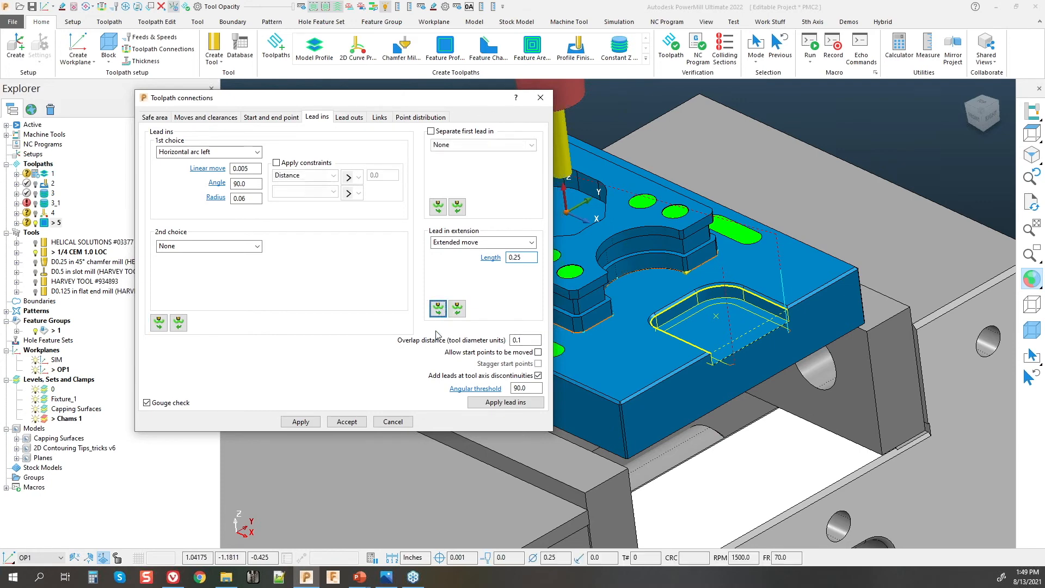
left_click(301, 422)
scroll(750, 357, "up", 5)
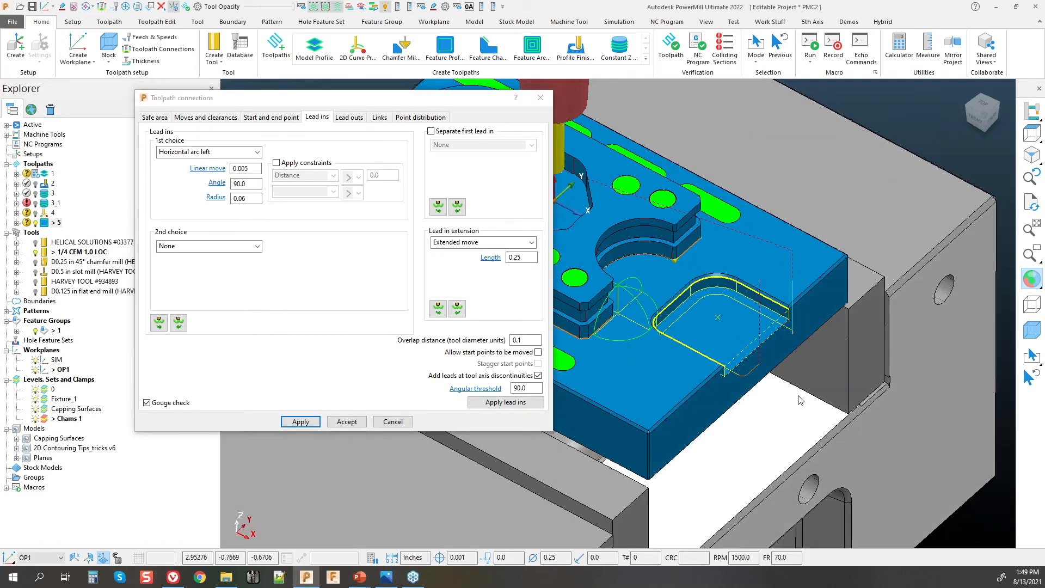
Step: Change the first-choice lead-in of toolpath 5 to an Extended move with a length of 0.25 in
left_click(481, 248)
left_click(479, 248)
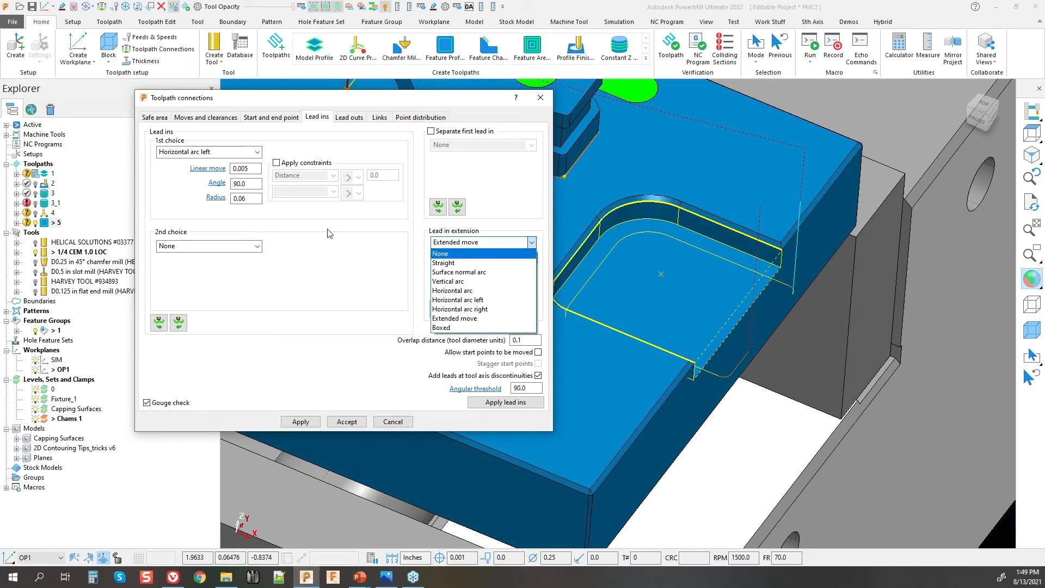
left_click(251, 155)
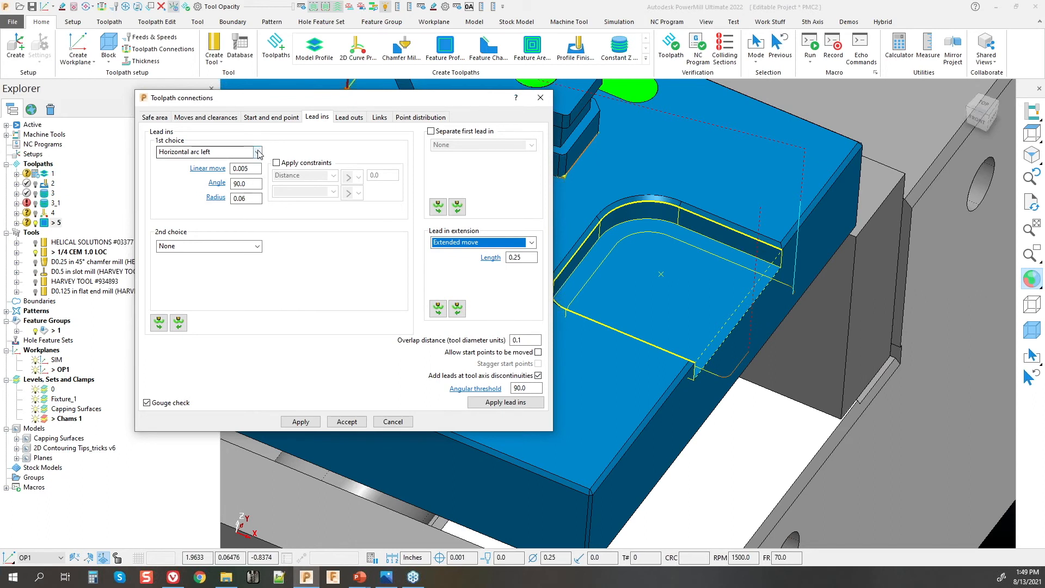
left_click(207, 152)
left_click(188, 219)
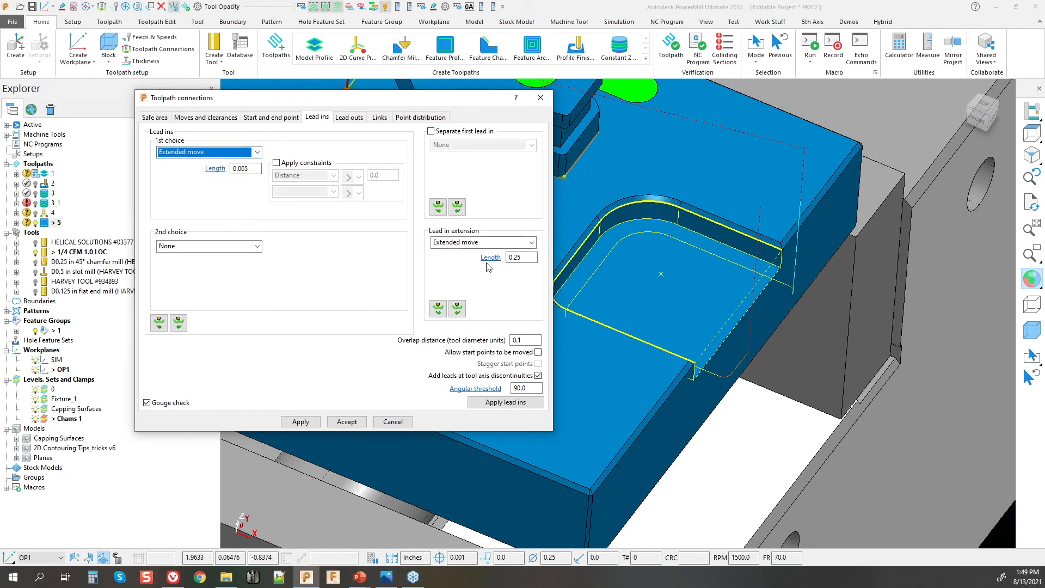
key("Tab")
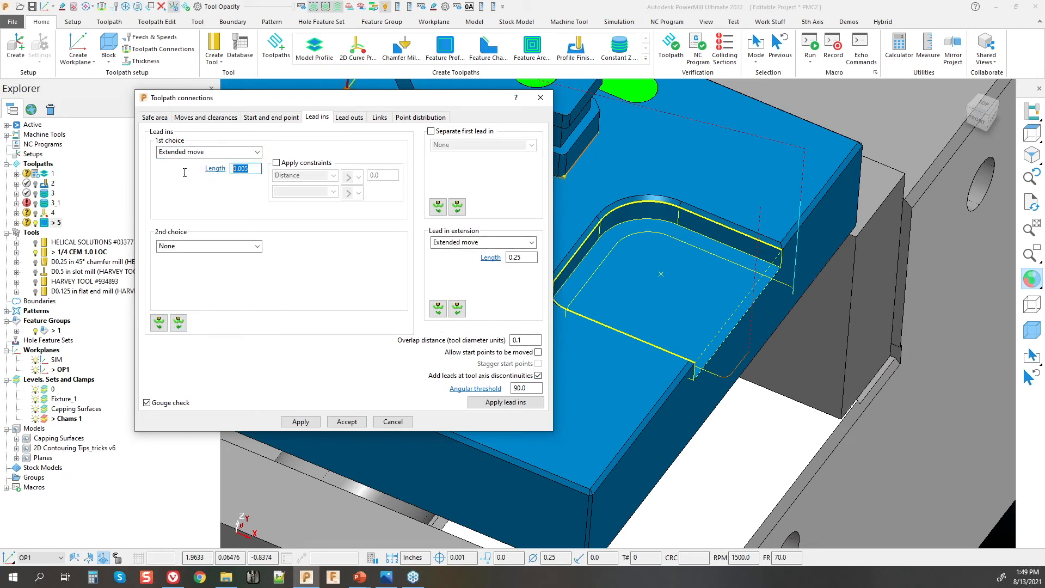
type(".25")
Step: Set the lead-in extension to a Horizontal arc with linear move 0.01, angle 90 and radius 0.125, copy the leads to the lead-outs and apply
left_click(467, 243)
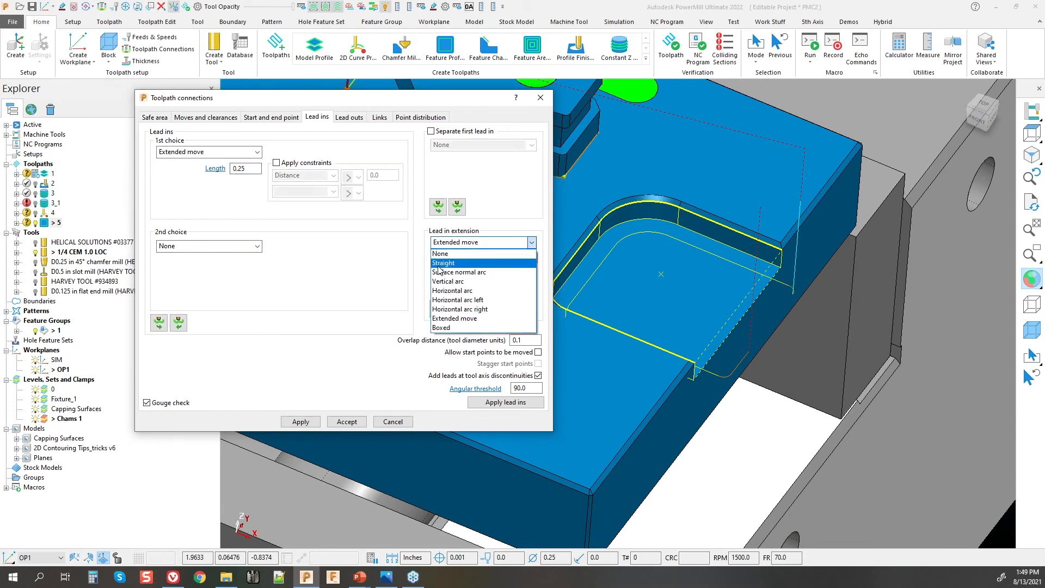
left_click(485, 292)
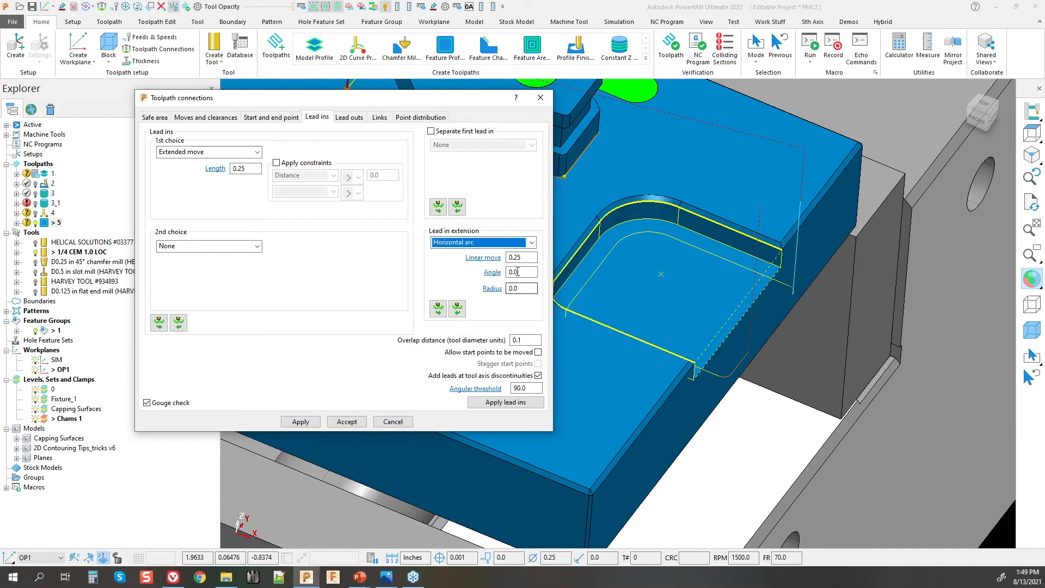
key("Tab")
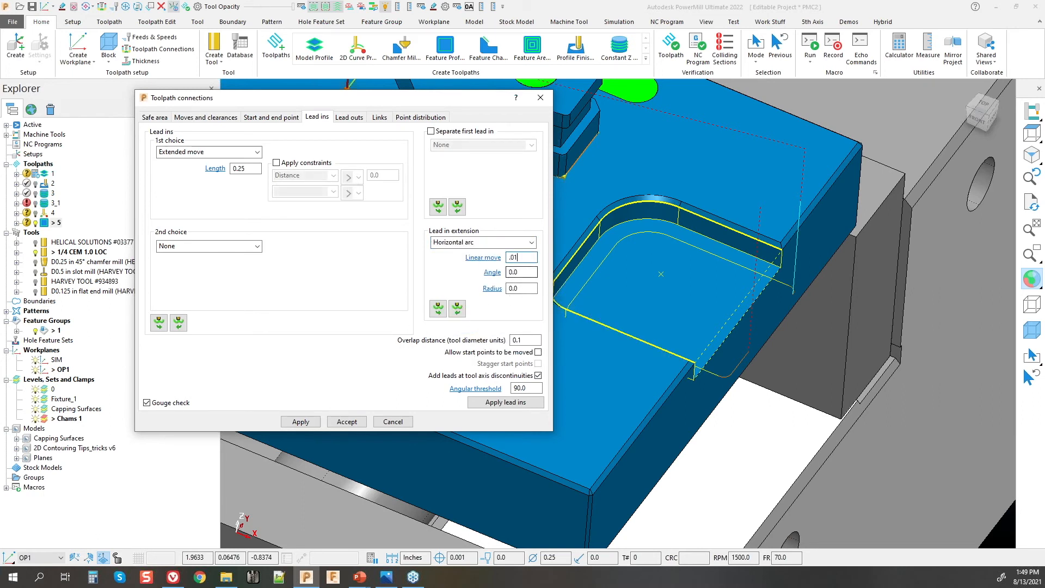
double_click(517, 273)
double_click(515, 289)
type(".125")
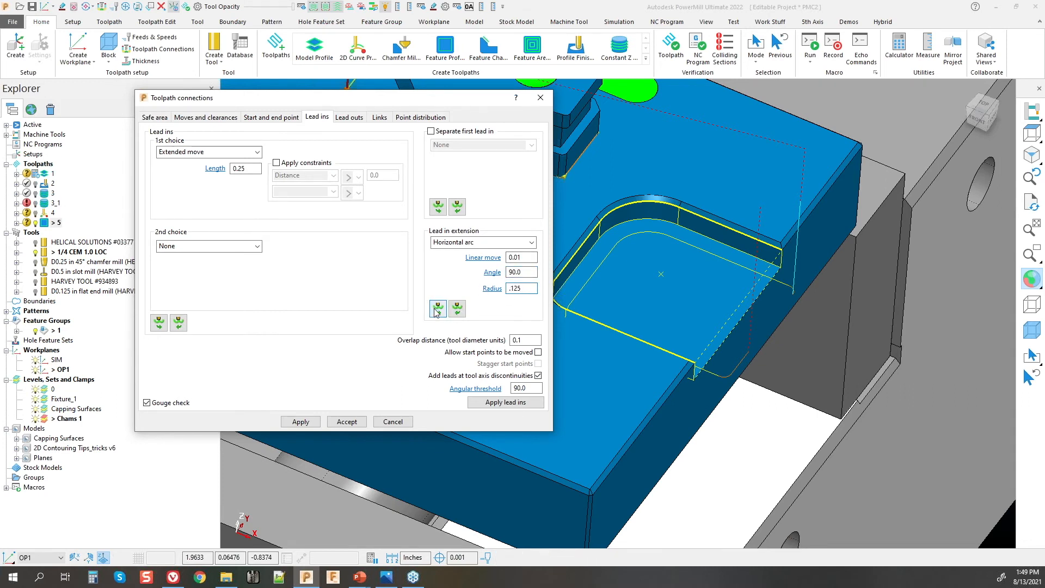
left_click(158, 322)
left_click(299, 422)
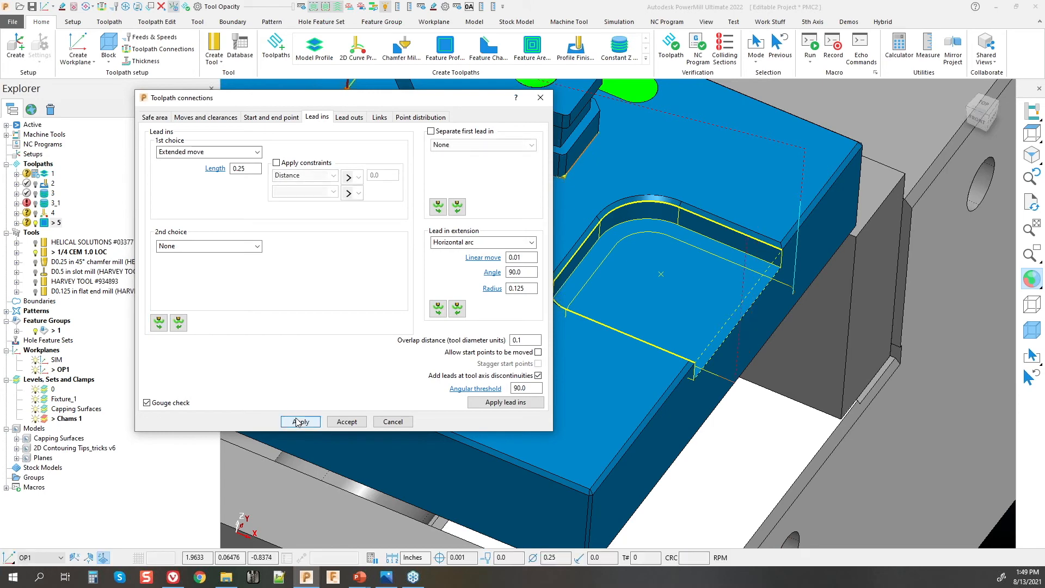
scroll(789, 267, "up", 2)
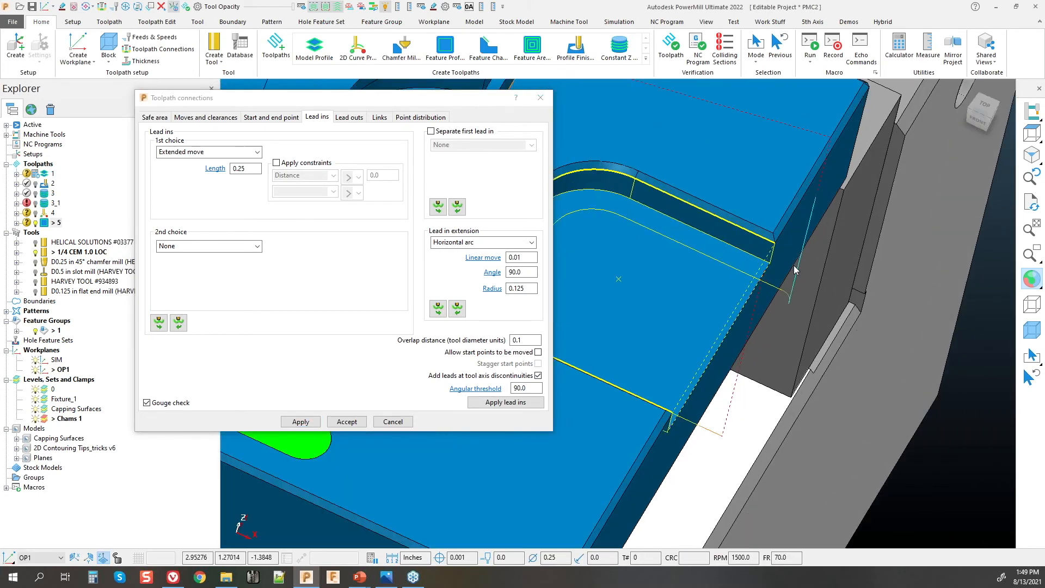
left_click(392, 423)
Step: Select all the recessed wall surfaces of the undercut band around the raised part
middle_click_drag(637, 425, 759, 374)
scroll(759, 374, "down", 5)
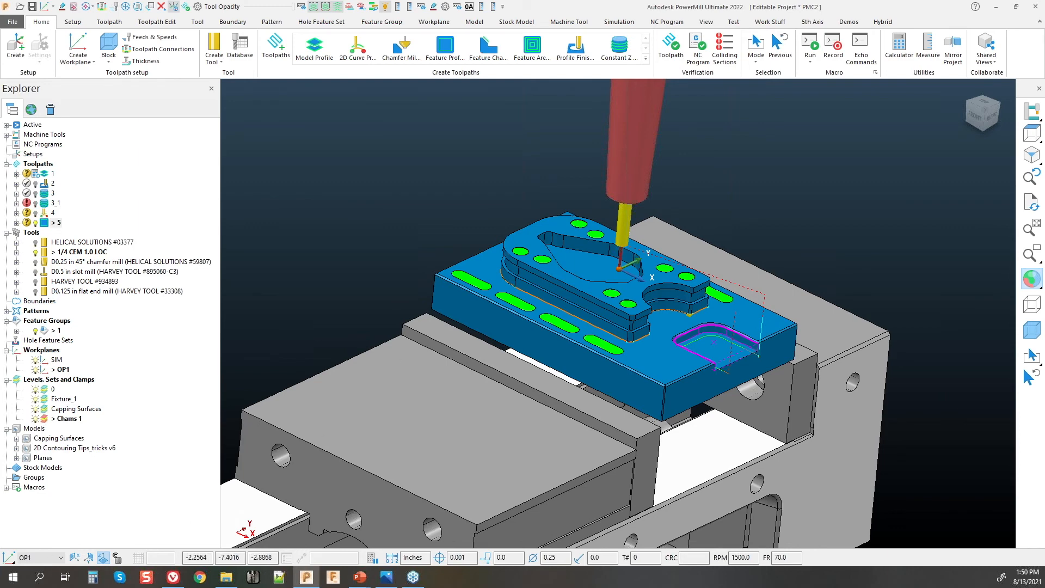
scroll(663, 295, "up", 3)
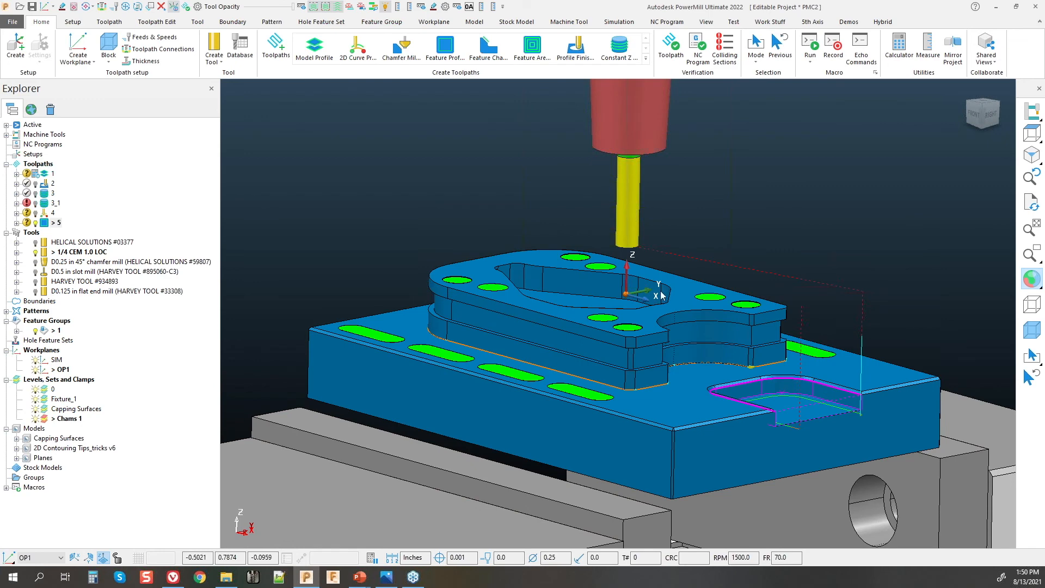
left_click(562, 347)
scroll(705, 377, "down", 1)
scroll(729, 335, "up", 1)
left_click(974, 116)
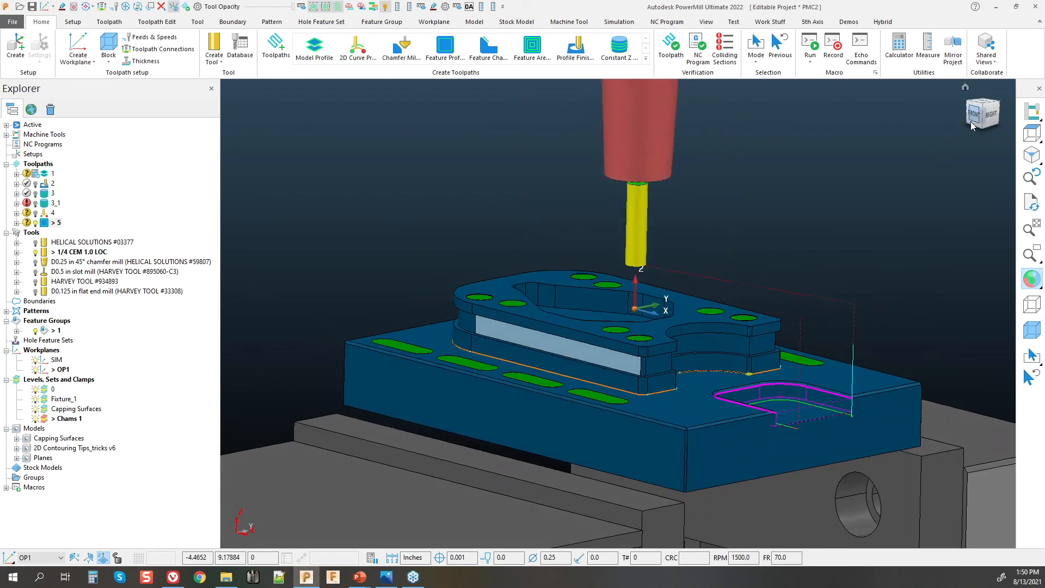
scroll(632, 321, "up", 2)
left_click_drag(333, 370, 851, 373)
middle_click_drag(681, 340, 528, 359)
middle_click_drag(637, 360, 630, 315)
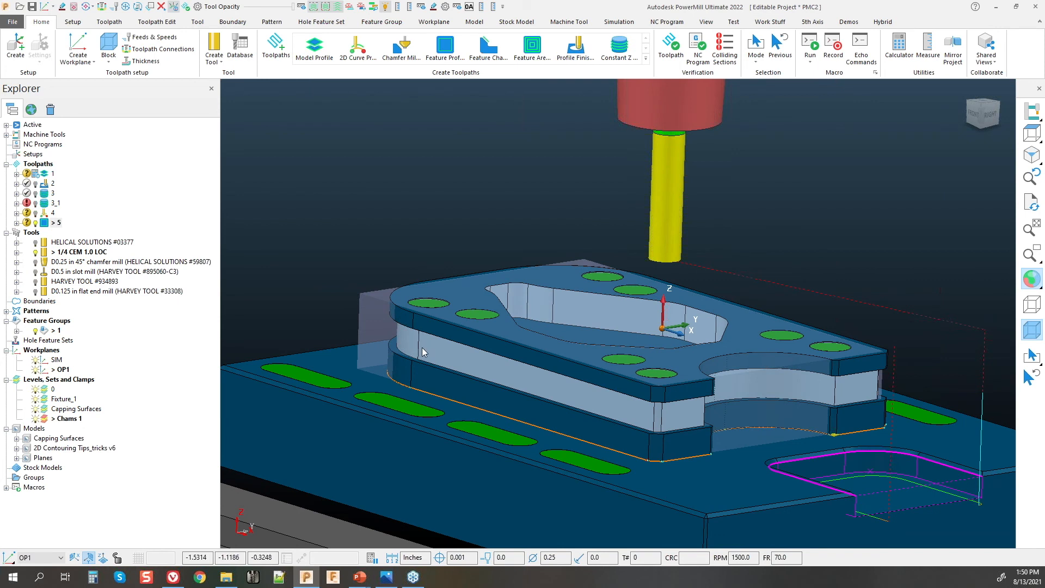
Step: Display toolpath 4 and create a new Swarf Finishing toolpath
left_click(35, 213)
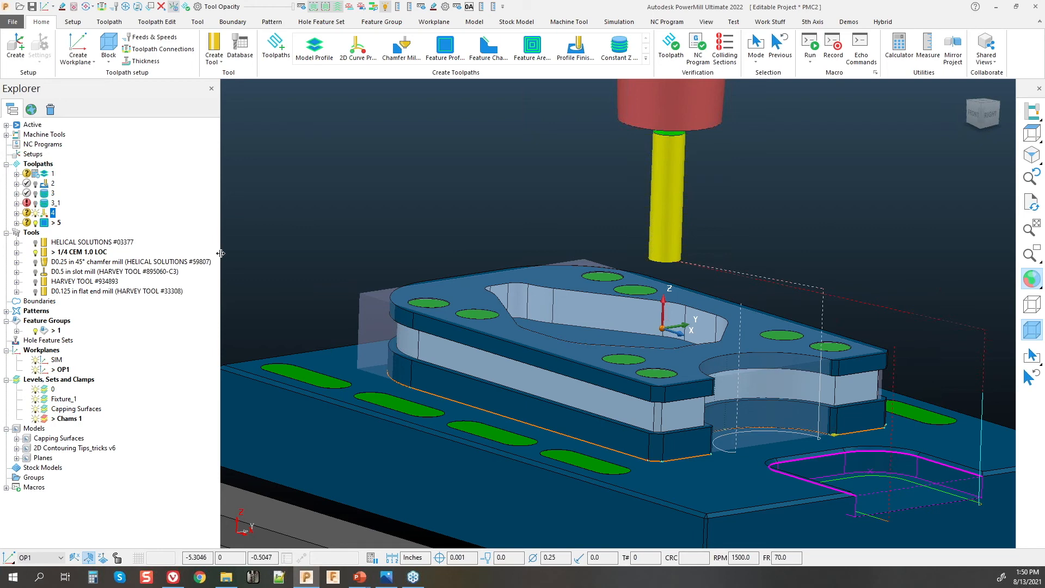
left_click(276, 47)
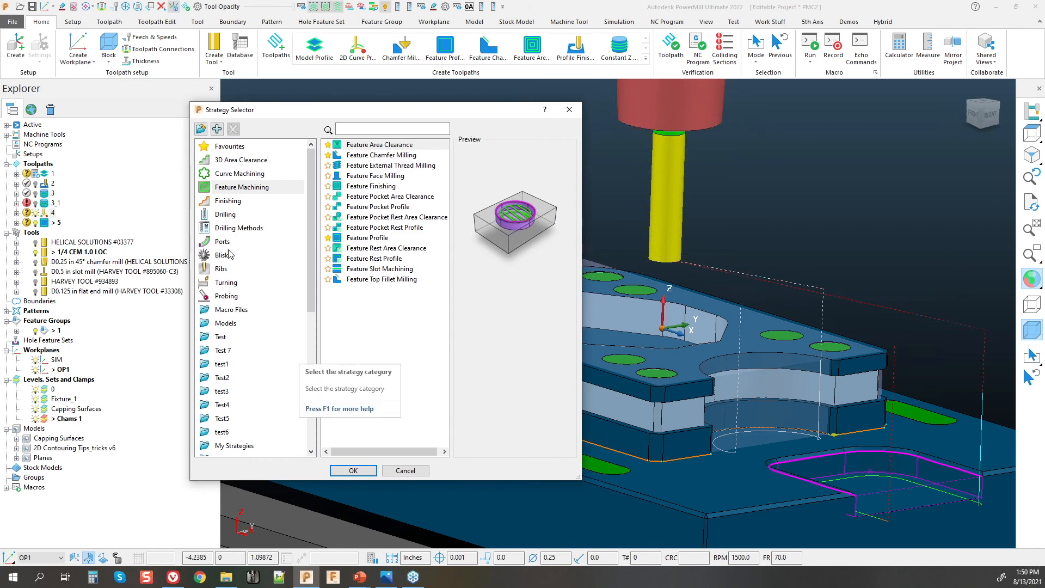
left_click(229, 201)
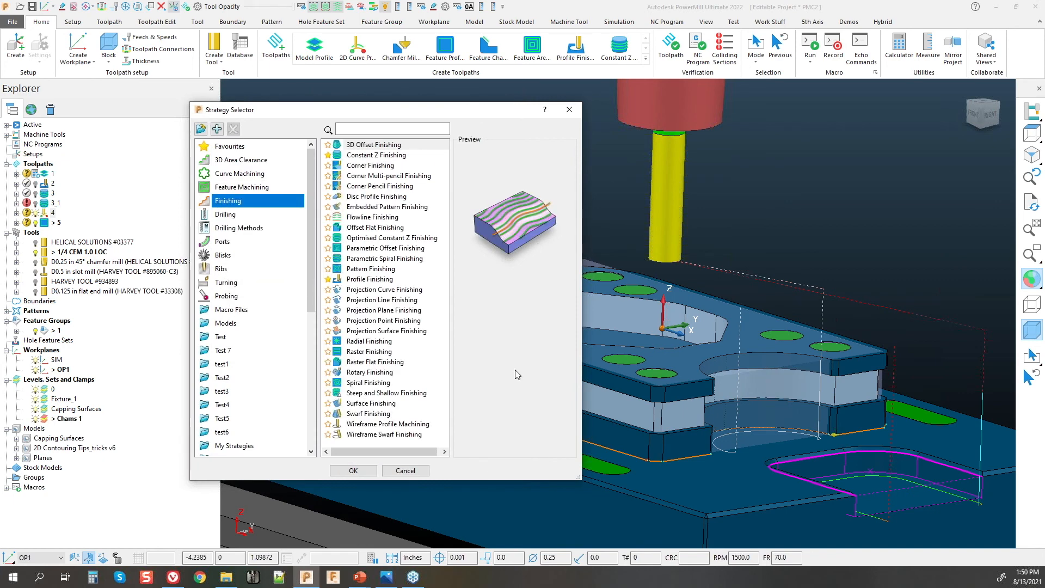
left_click(362, 413)
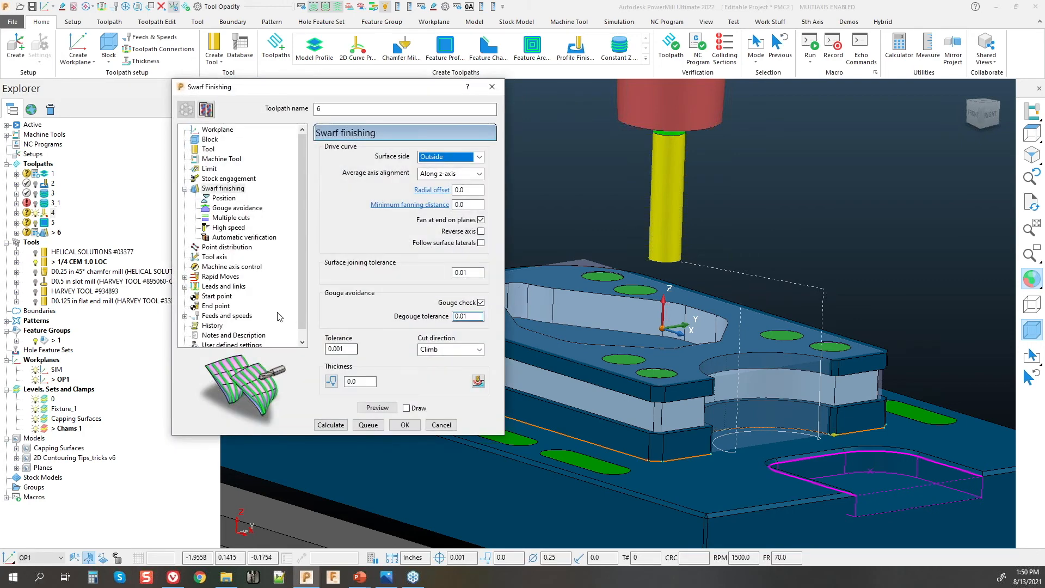
Step: Set the tool axis of the swarf toolpath to Vertical
left_click(214, 257)
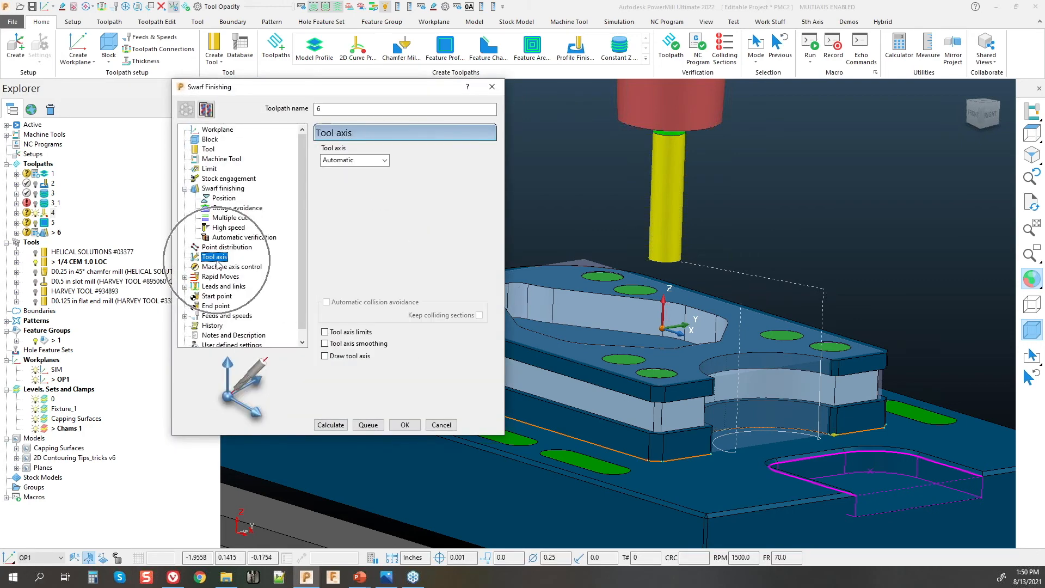
left_click(383, 160)
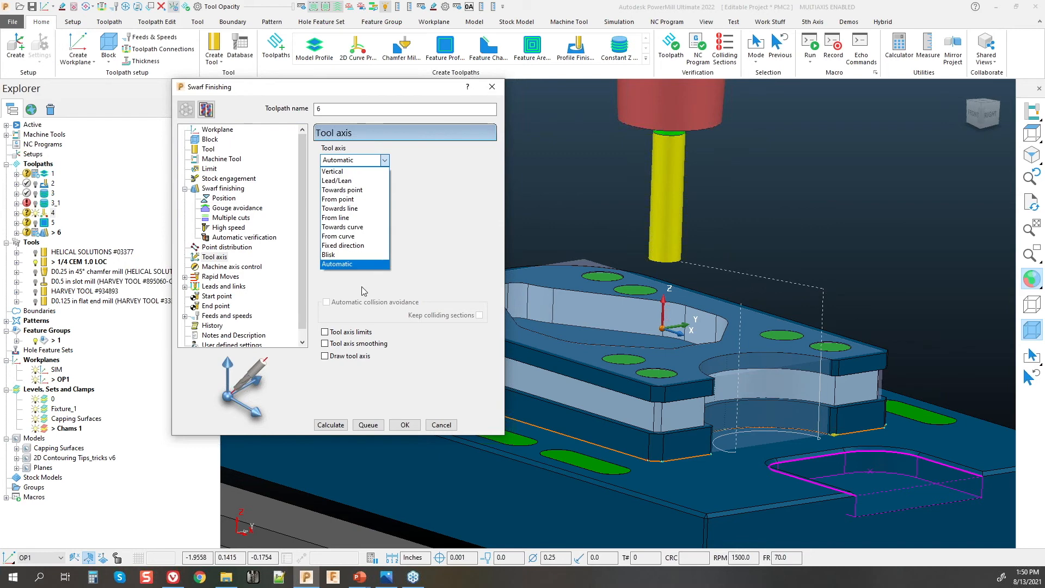
left_click(333, 171)
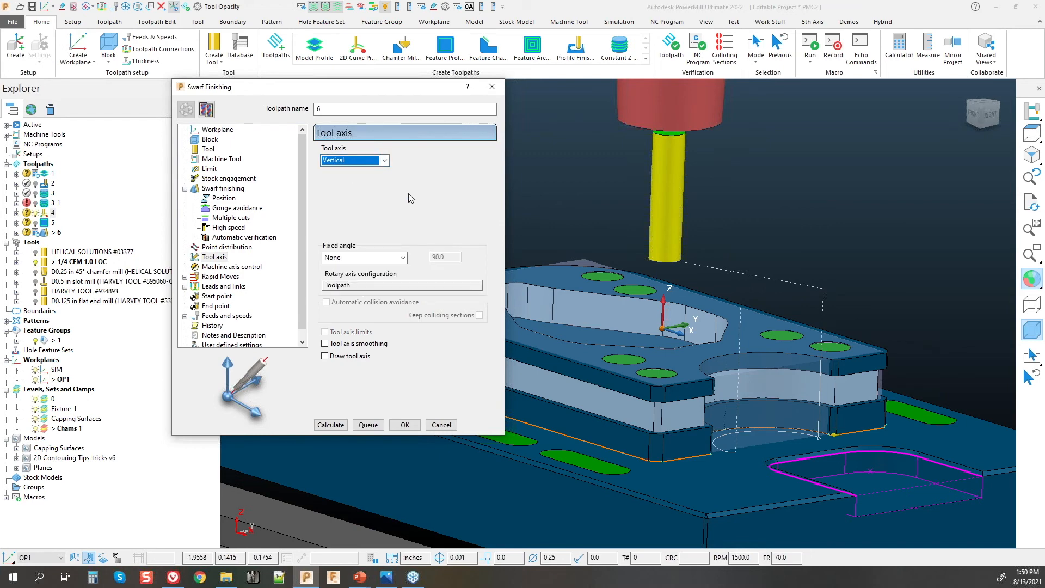
middle_click_drag(694, 366, 716, 387)
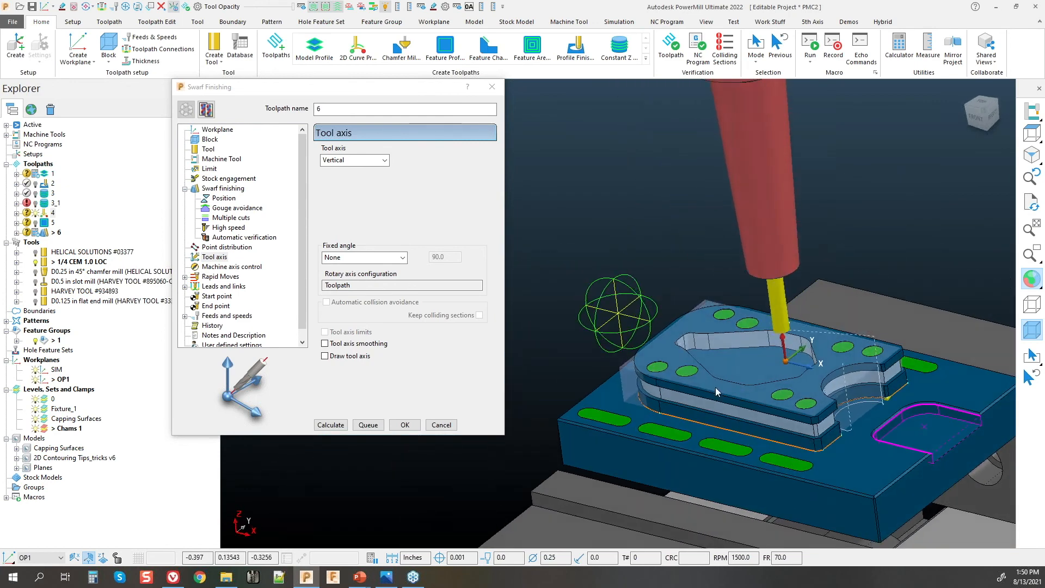
Step: Activate the D0.5 in slot mill (HARVEY TOOL #895060-C3) for the swarf toolpath
scroll(746, 365, "up", 3)
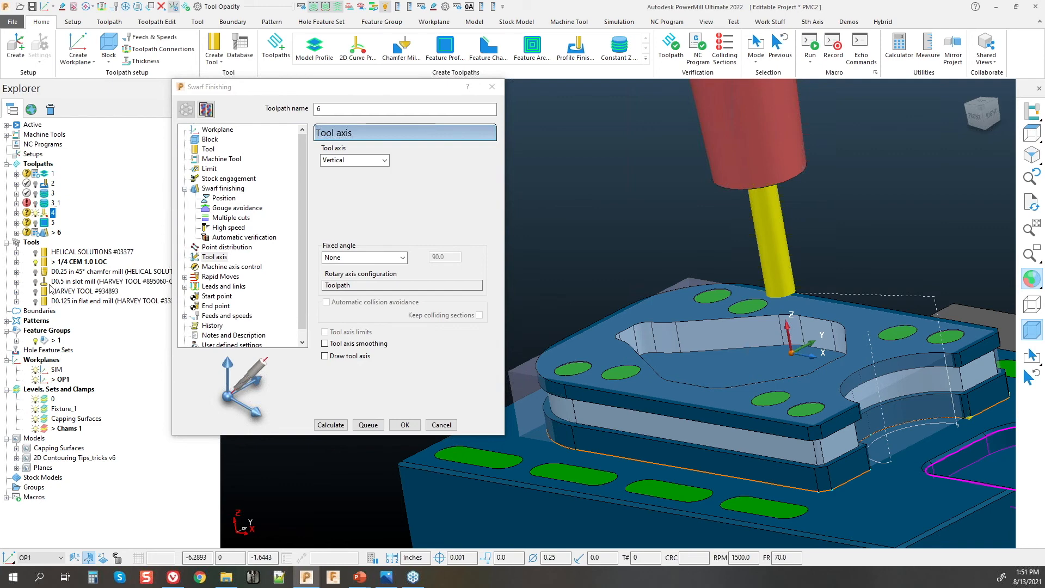
double_click(82, 280)
middle_click_drag(767, 237, 789, 224)
key("ctrl")
key("ctrl")
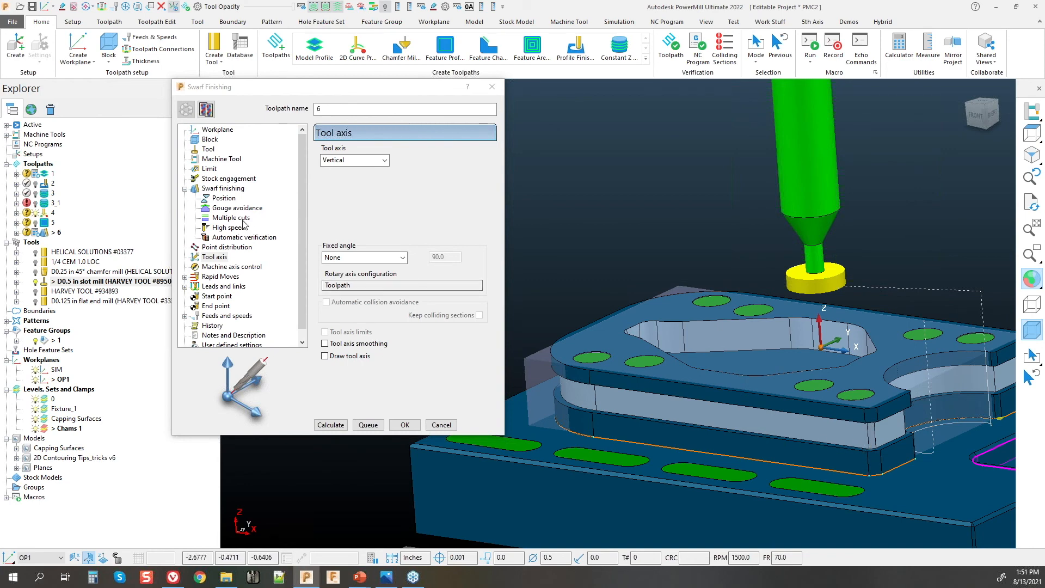
Step: Preview the swarf passes along the selected walls and calculate toolpath 6
left_click(213, 189)
left_click(377, 407)
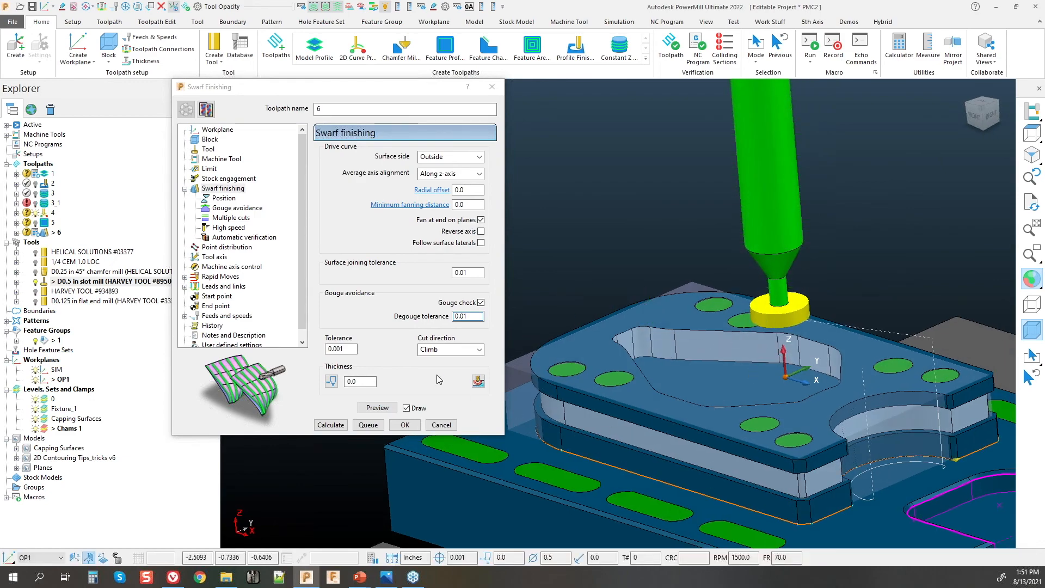
middle_click_drag(806, 326, 775, 314)
scroll(856, 393, "down", 3)
scroll(855, 393, "up", 2)
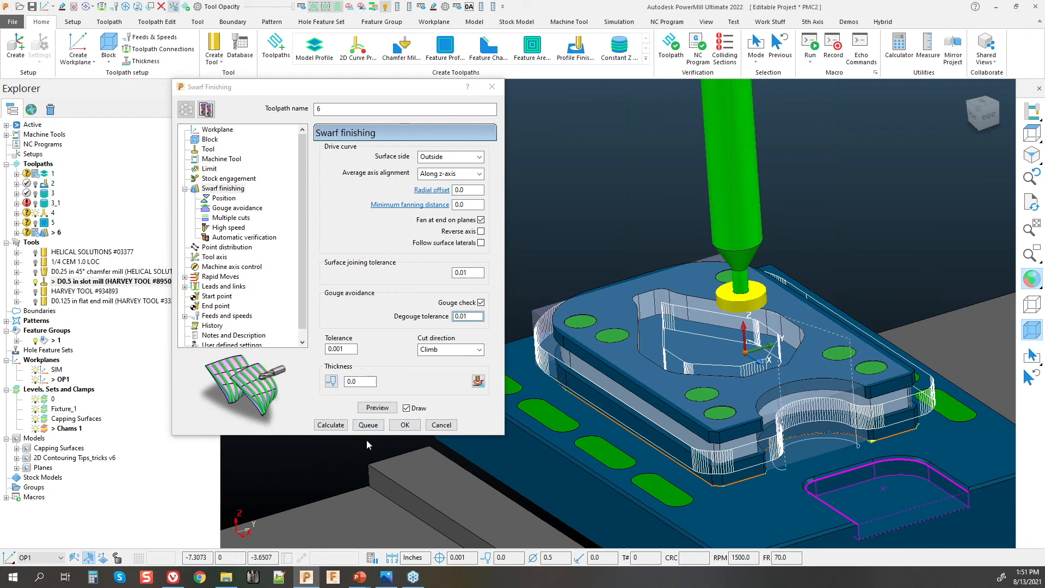
left_click(324, 426)
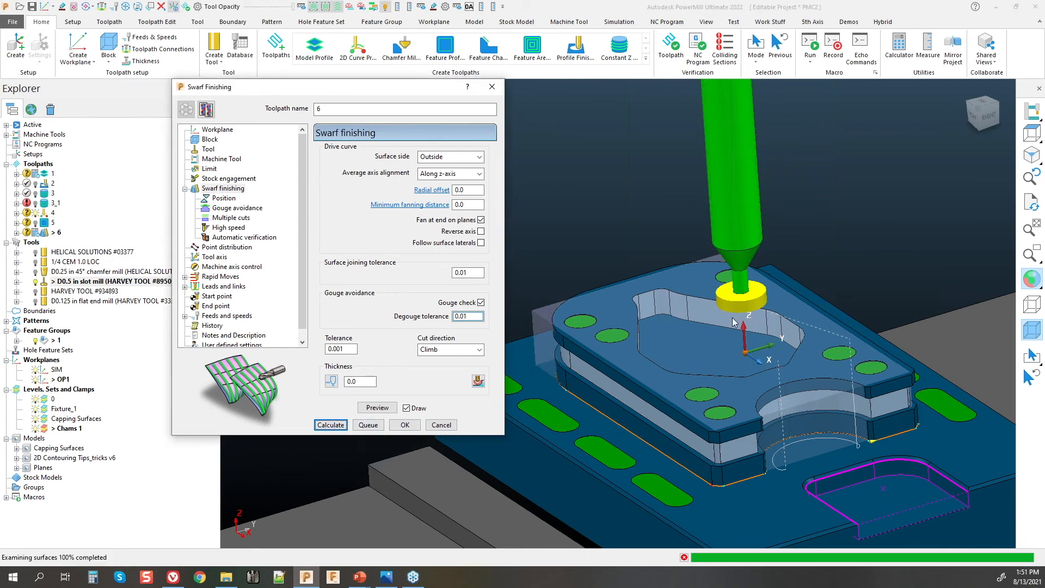
middle_click_drag(678, 342, 747, 329)
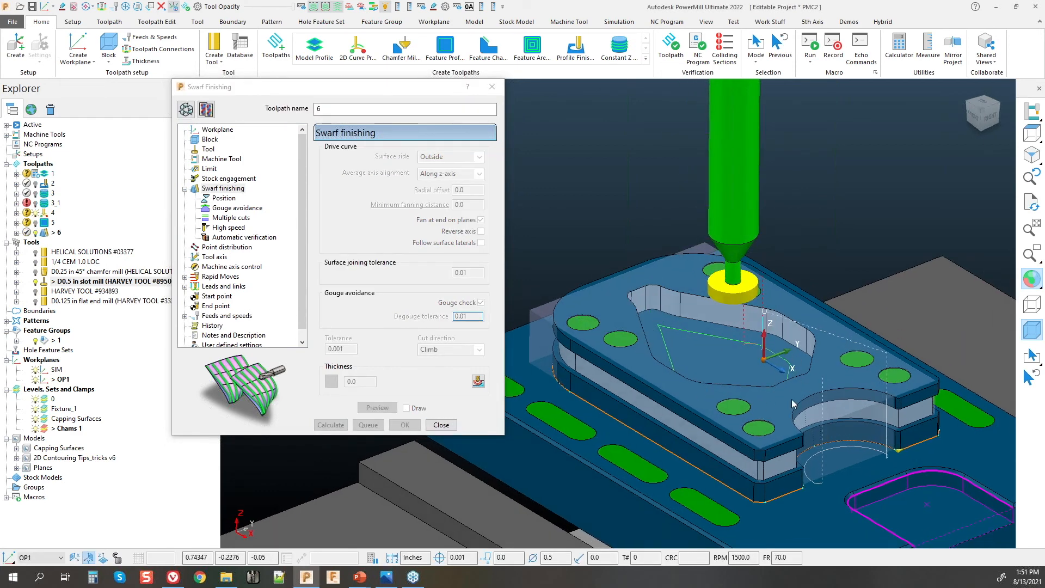
Step: Enlarge the block past the part's sides and ends, and accept the edited block
double_click(539, 313)
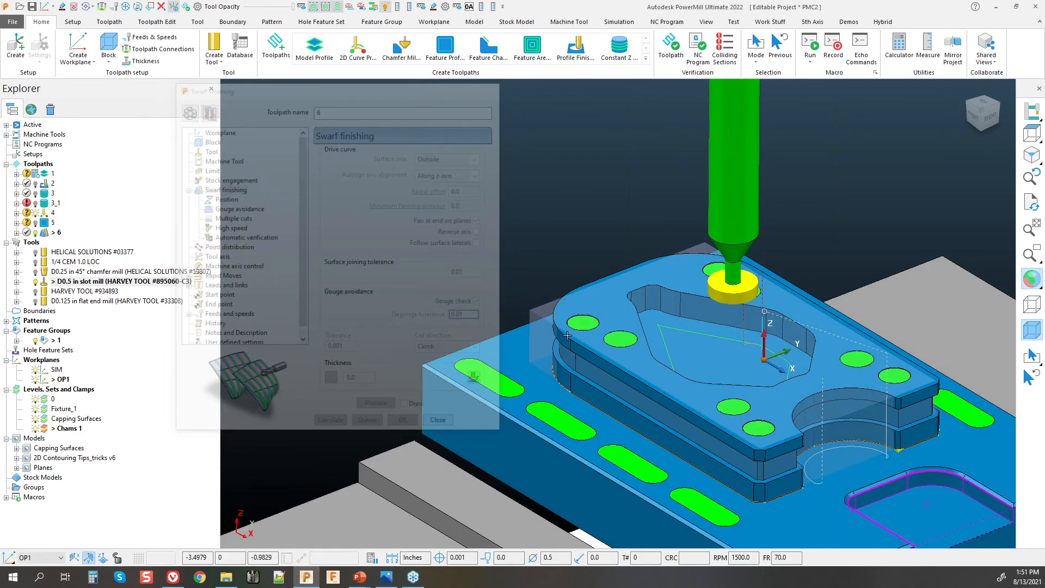
left_click_drag(552, 323, 509, 277)
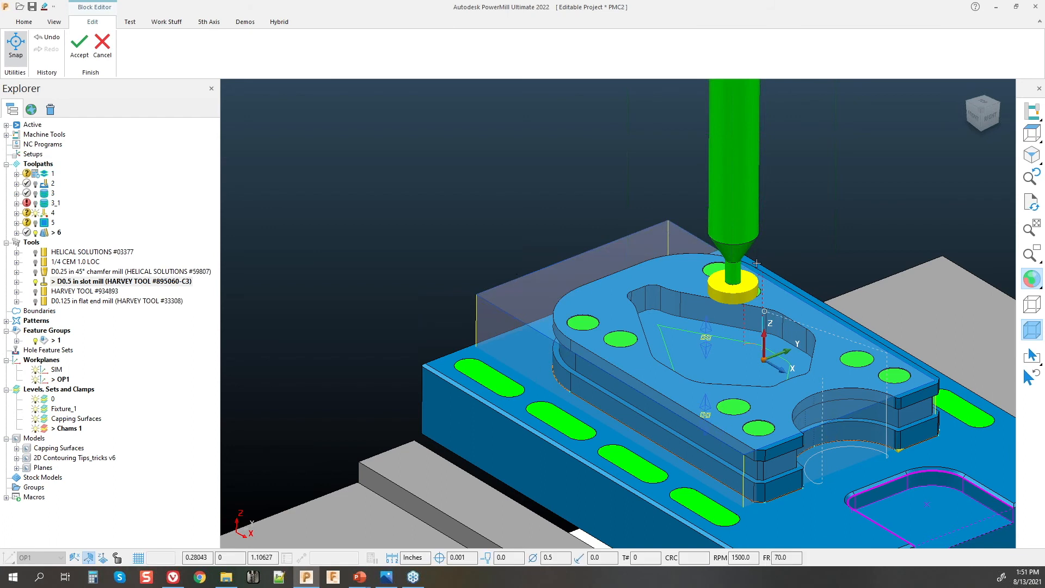
left_click_drag(708, 245, 751, 253)
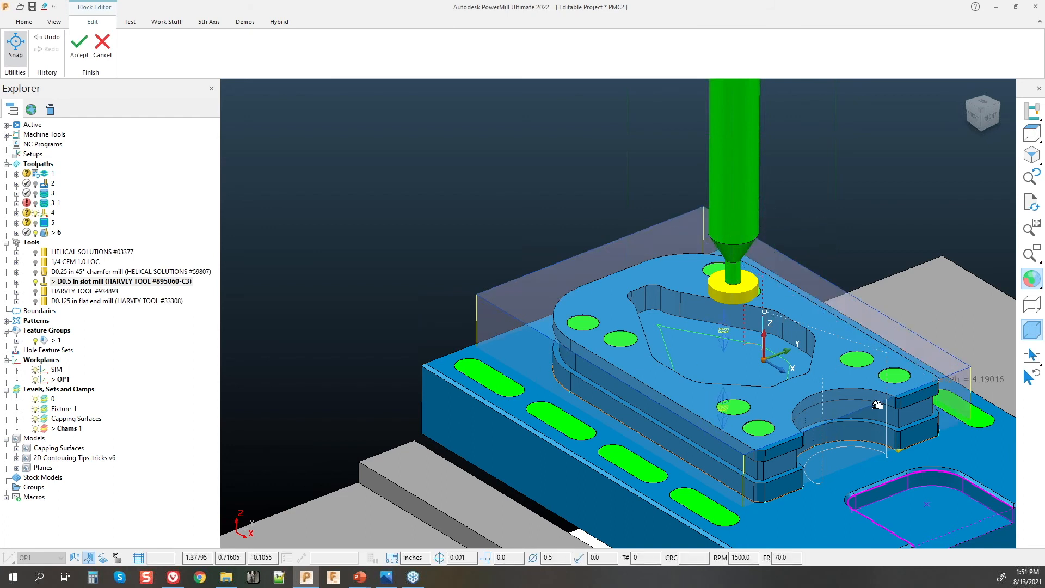
left_click_drag(956, 373, 989, 392)
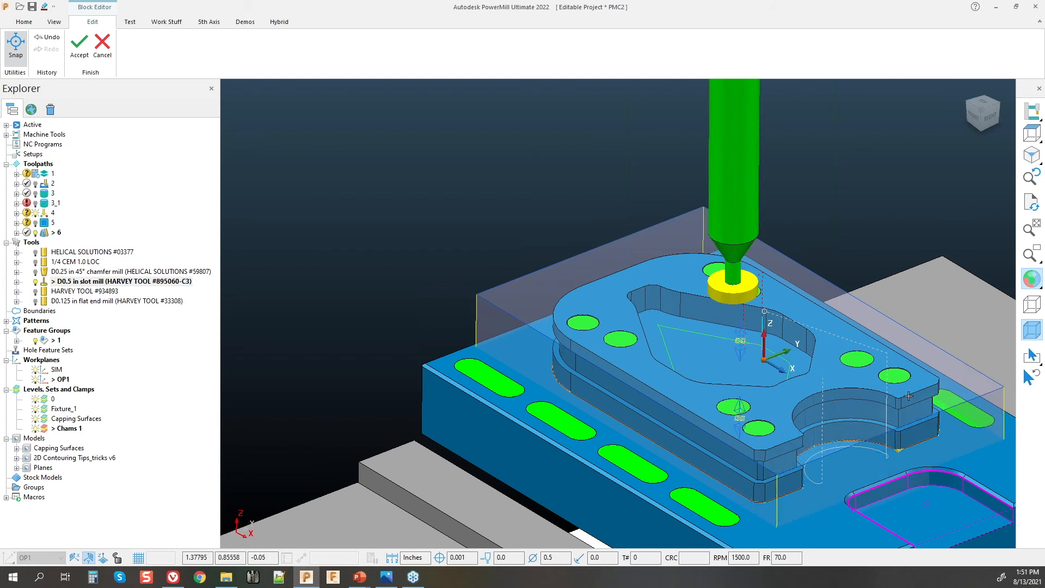
left_click_drag(546, 331, 503, 344)
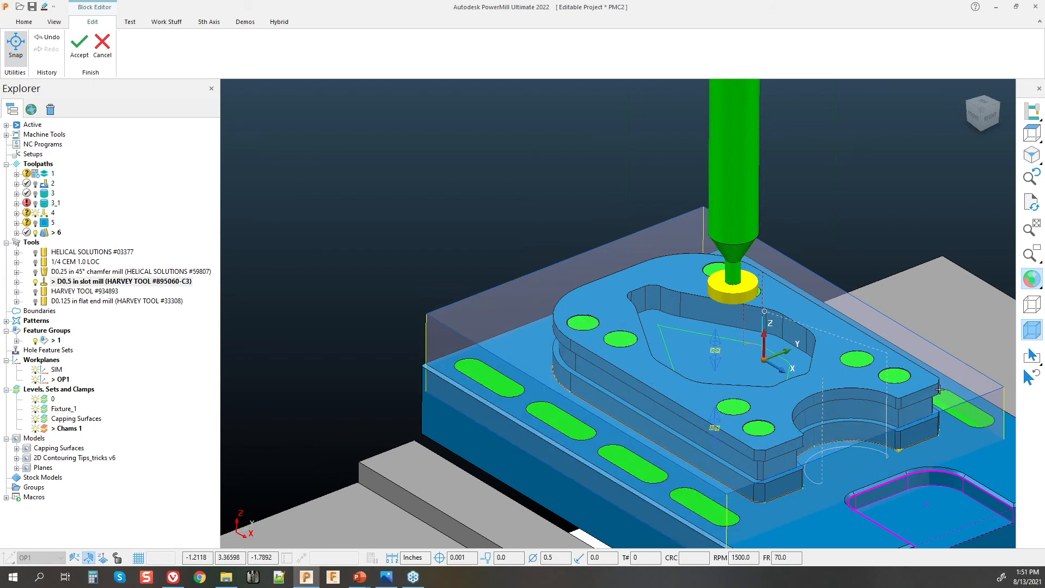
left_click_drag(955, 406, 1011, 469)
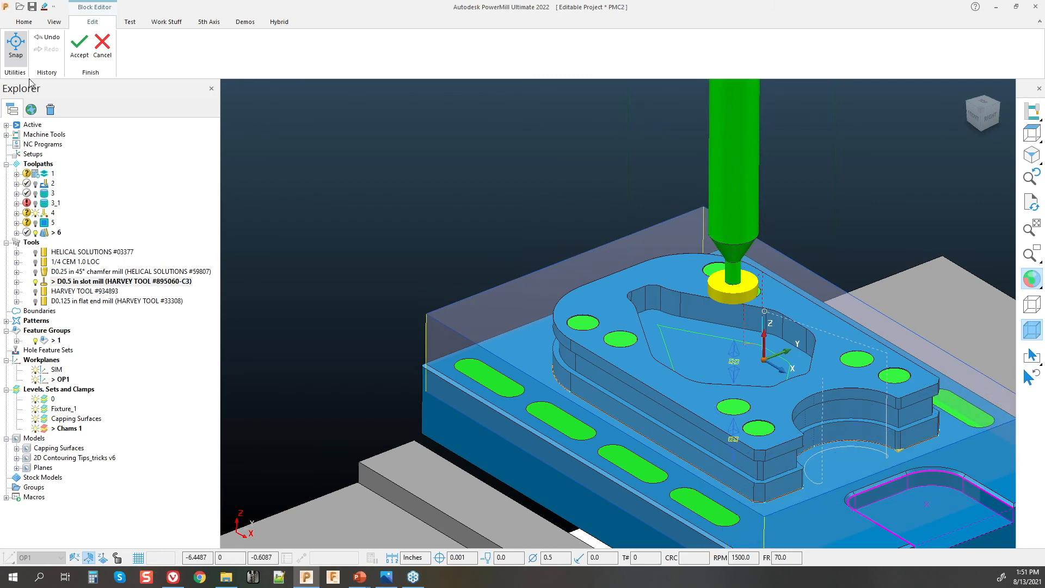
left_click(80, 46)
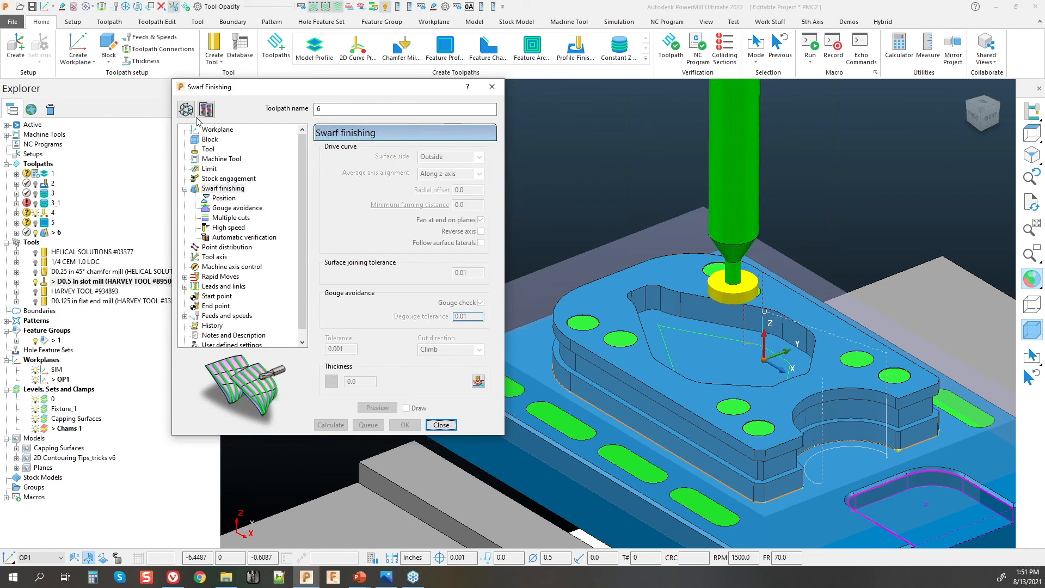
Step: Extend the block much further out around the part and accept the larger block
left_click(554, 317)
left_click_drag(540, 321, 425, 362)
left_click_drag(546, 301, 400, 175)
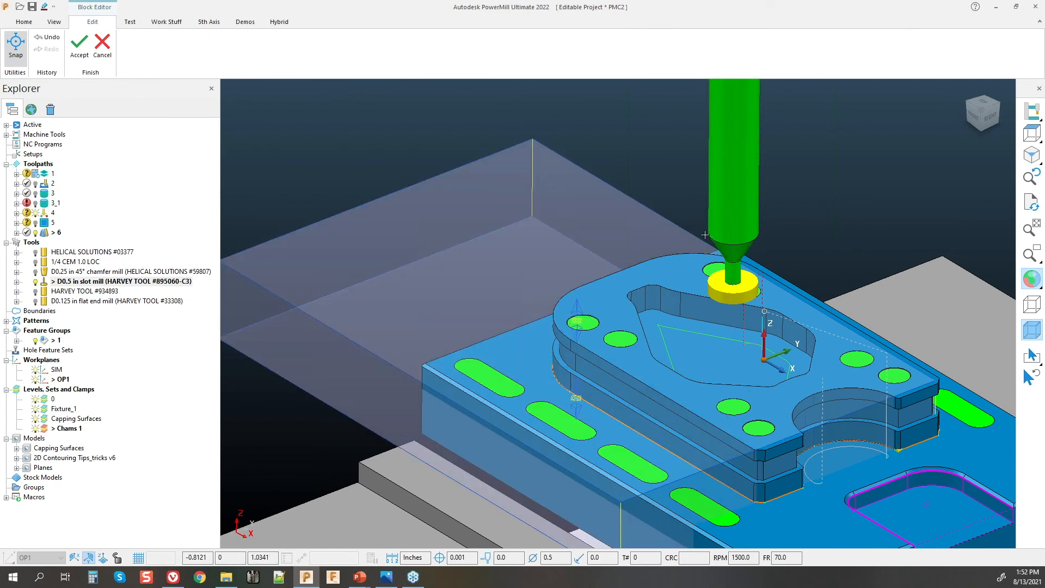
left_click_drag(704, 234, 830, 194)
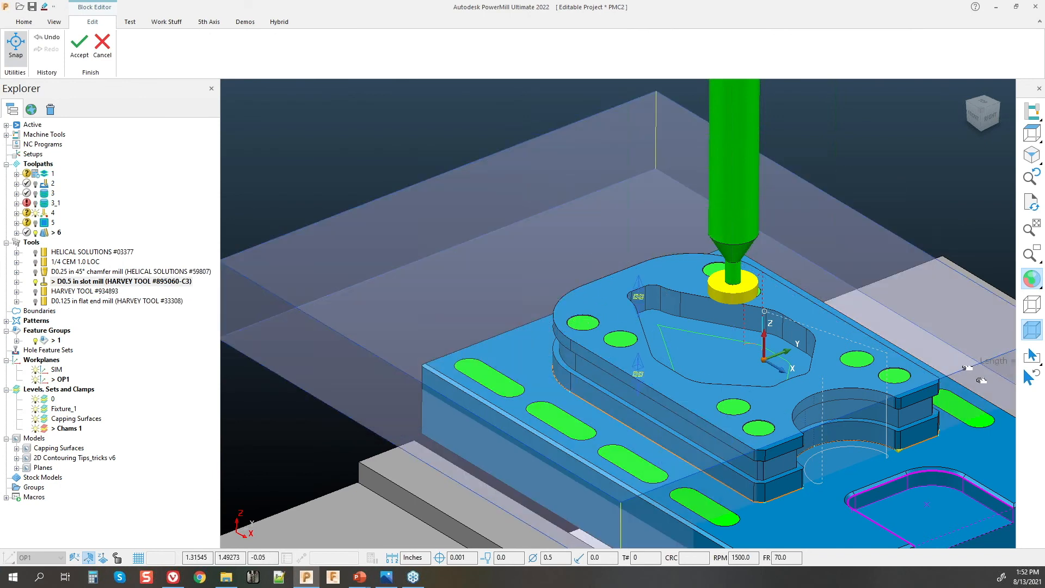
left_click(80, 46)
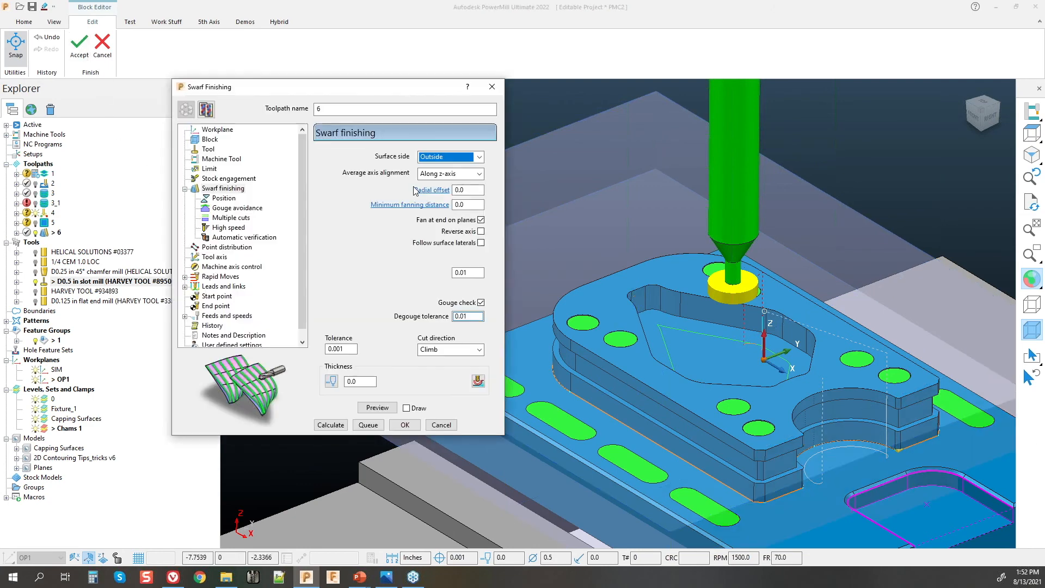
Step: Reselect the undercut wall surfaces, then preview and recalculate swarf toolpath 6 on them
left_click(406, 408)
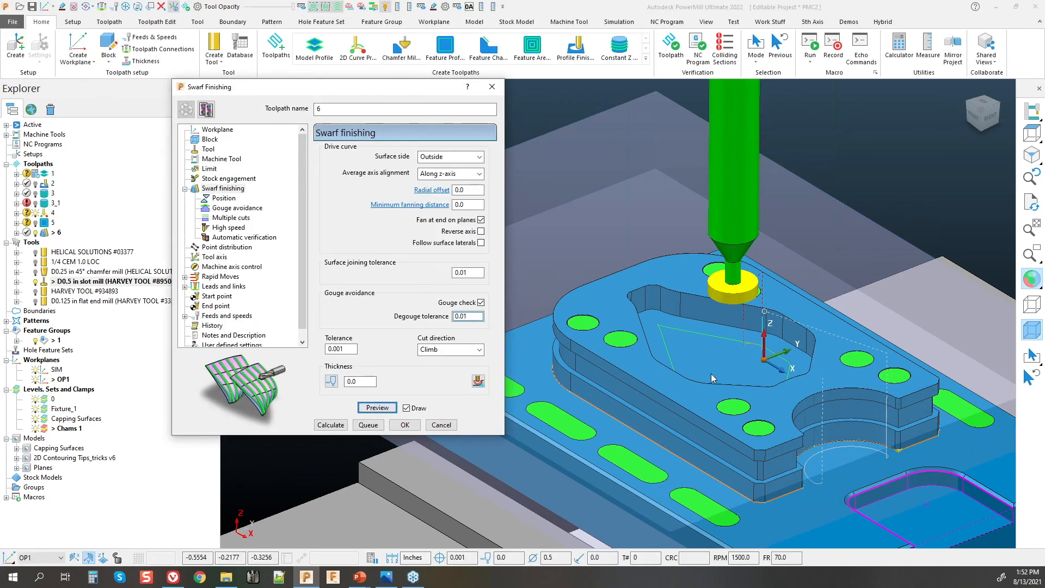
scroll(709, 374, "down", 2)
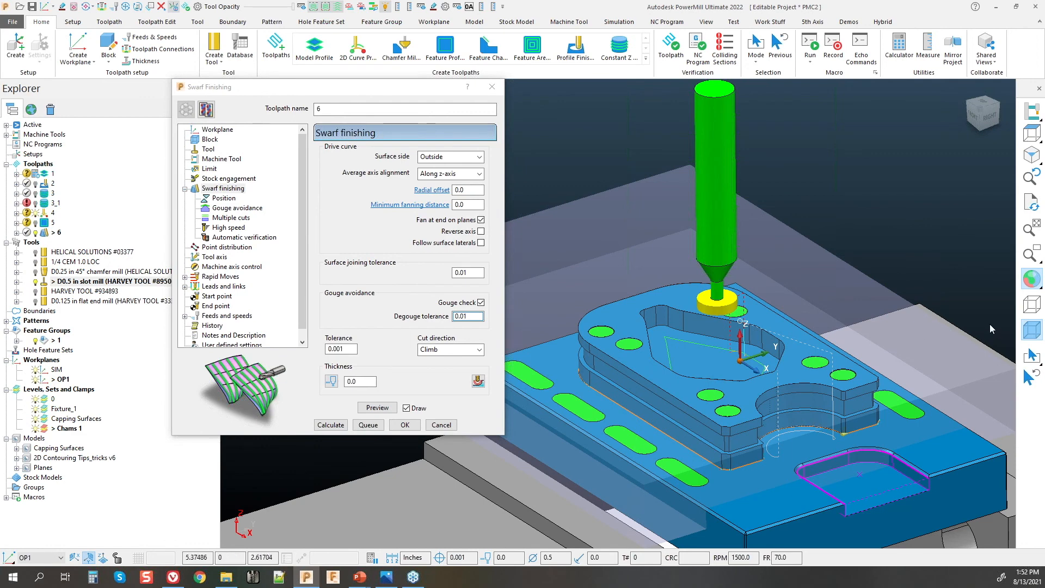
left_click(1030, 376)
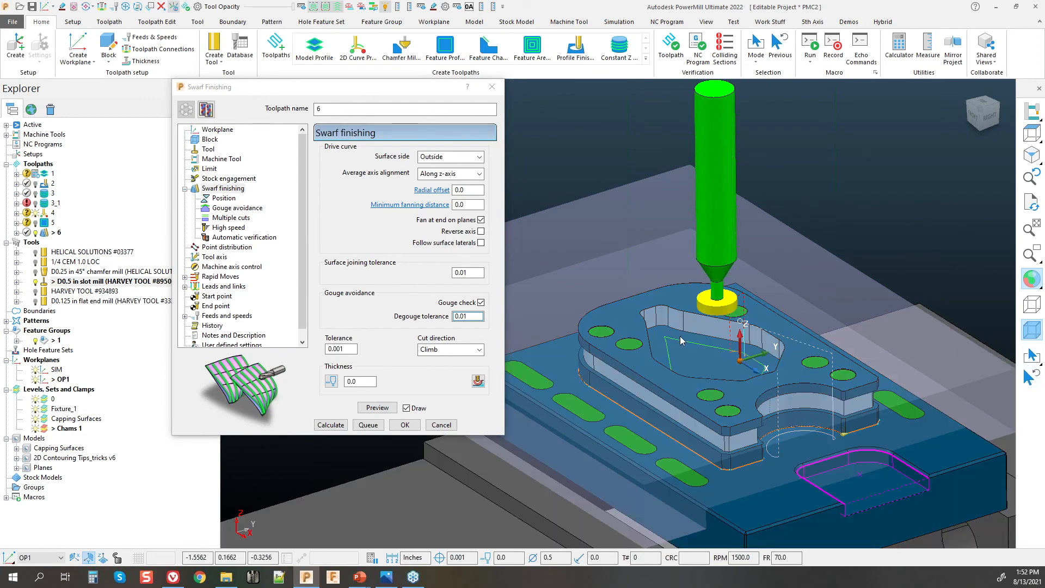
left_click(377, 408)
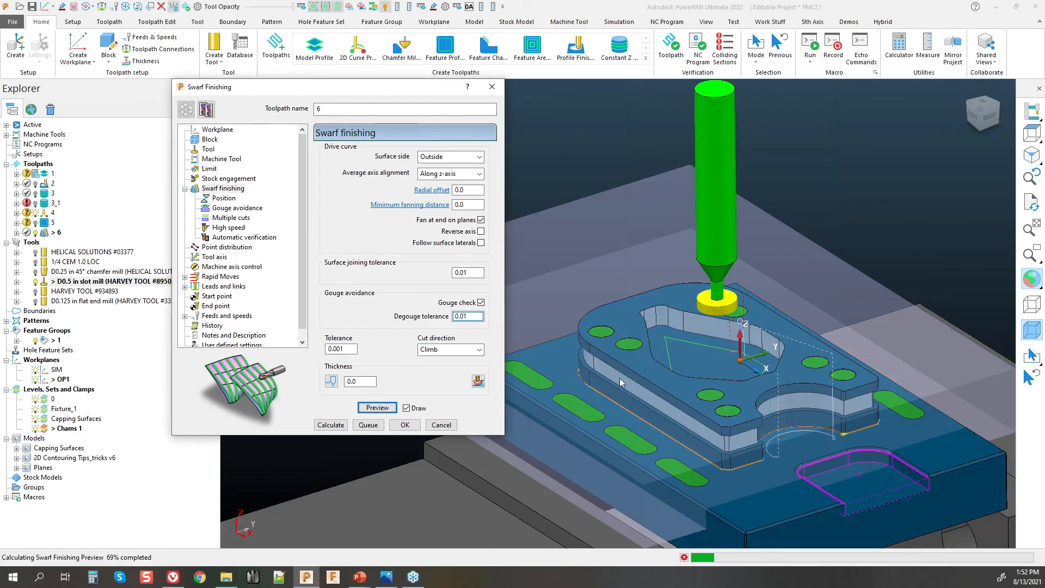
left_click(330, 424)
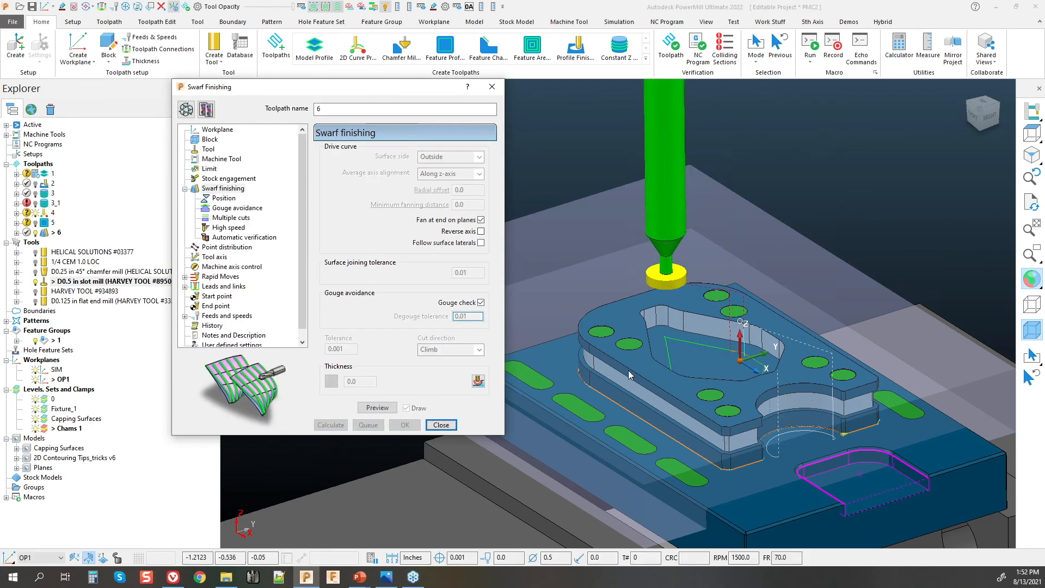
Step: Turn off the gouge check for toolpath 6 and recalculate it
left_click(188, 113)
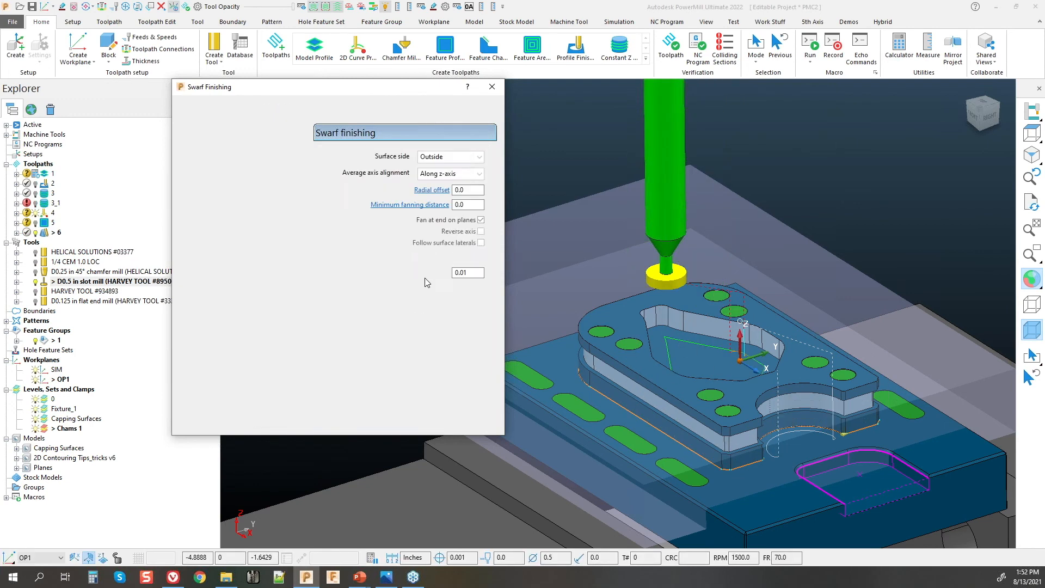
left_click(480, 303)
left_click(331, 425)
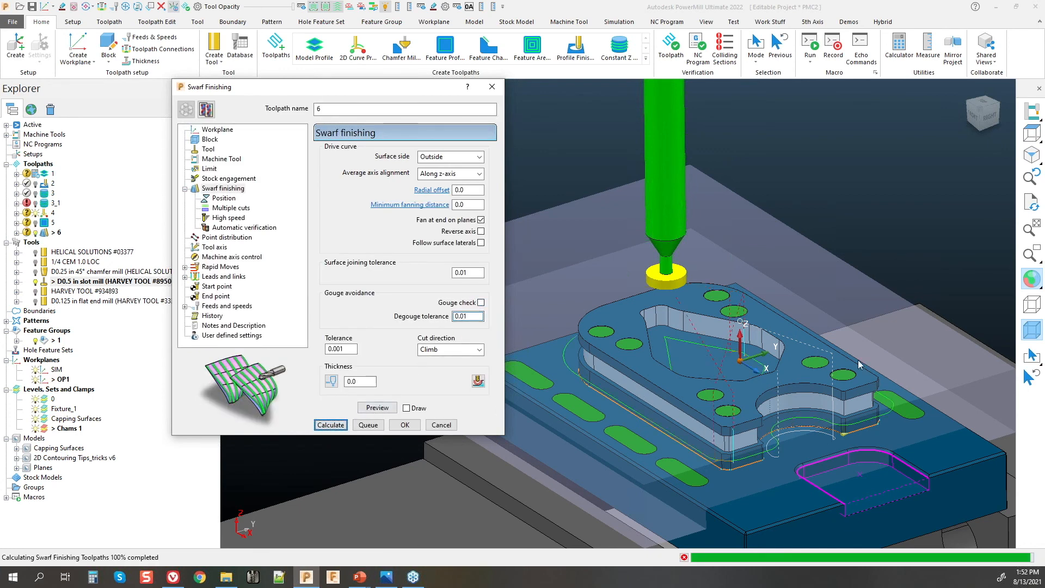
middle_click_drag(685, 388, 610, 414)
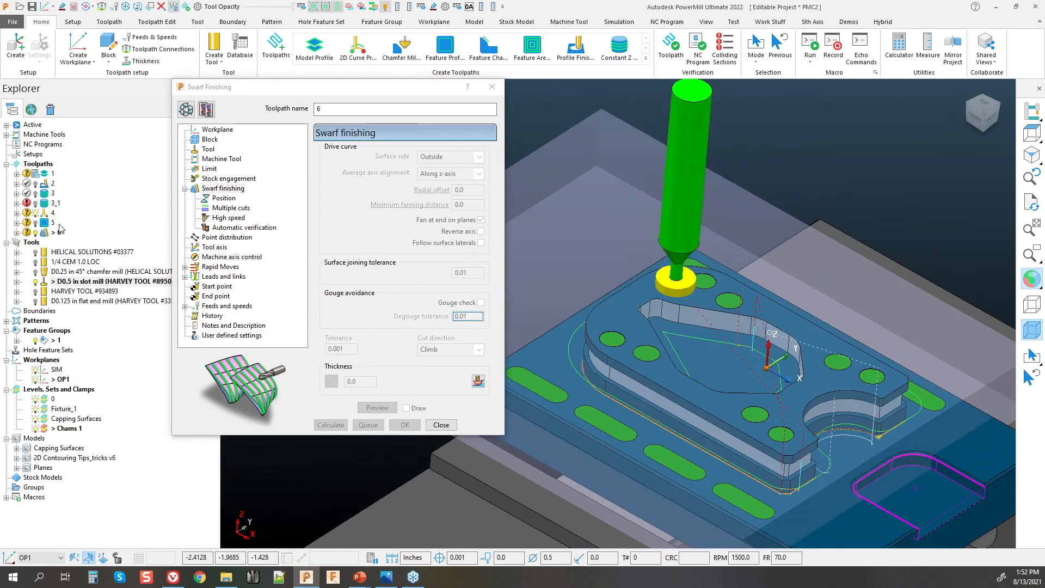
middle_click_drag(551, 344, 566, 321)
scroll(563, 365, "up", 4)
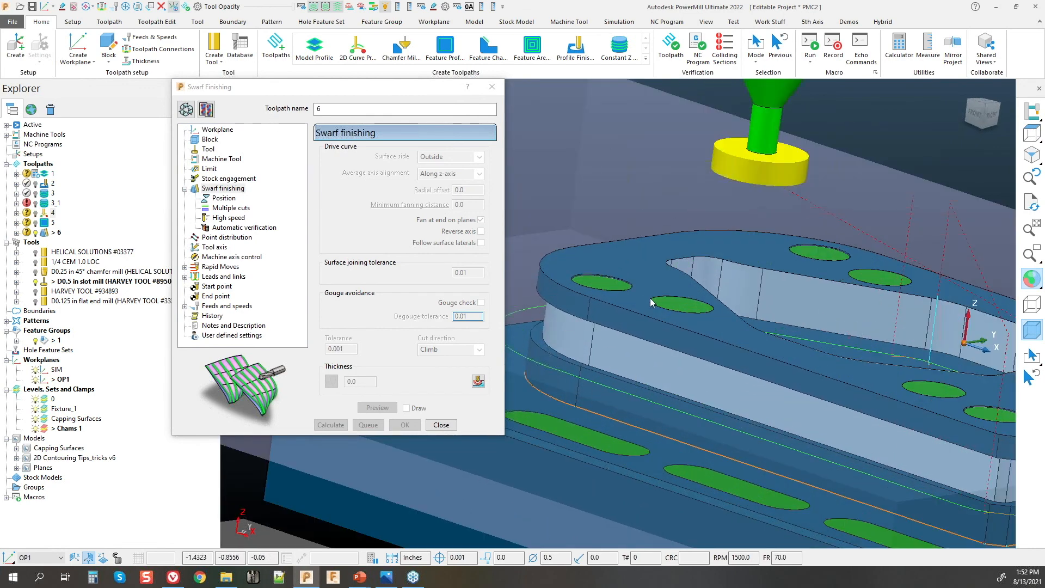
scroll(650, 298, "down", 3)
Step: Create an editable copy of swarf toolpath 6 and clear the surface selection
left_click_drag(245, 87, 170, 74)
left_click(130, 98)
left_click(807, 181)
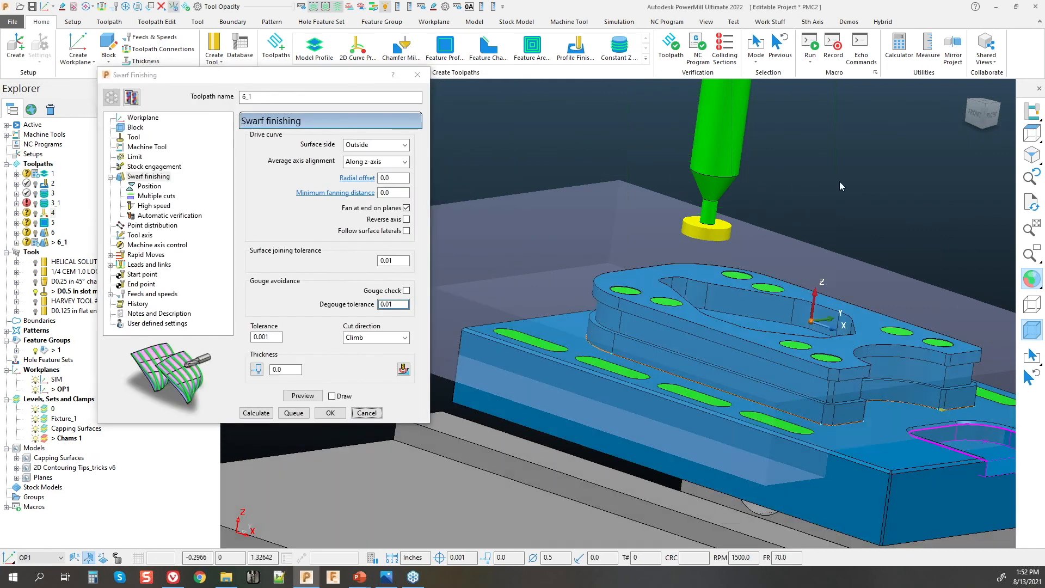
Step: Select the surfaces of the slots along both long edges of the plate from the right-side view in wireframe
left_click(992, 115)
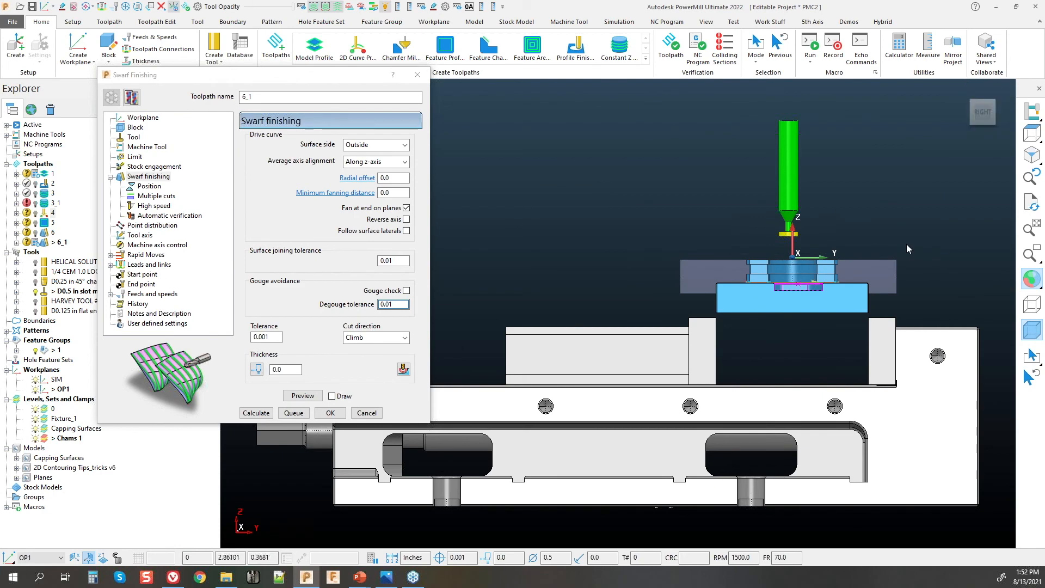
left_click_drag(694, 231, 911, 306)
scroll(847, 287, "up", 4)
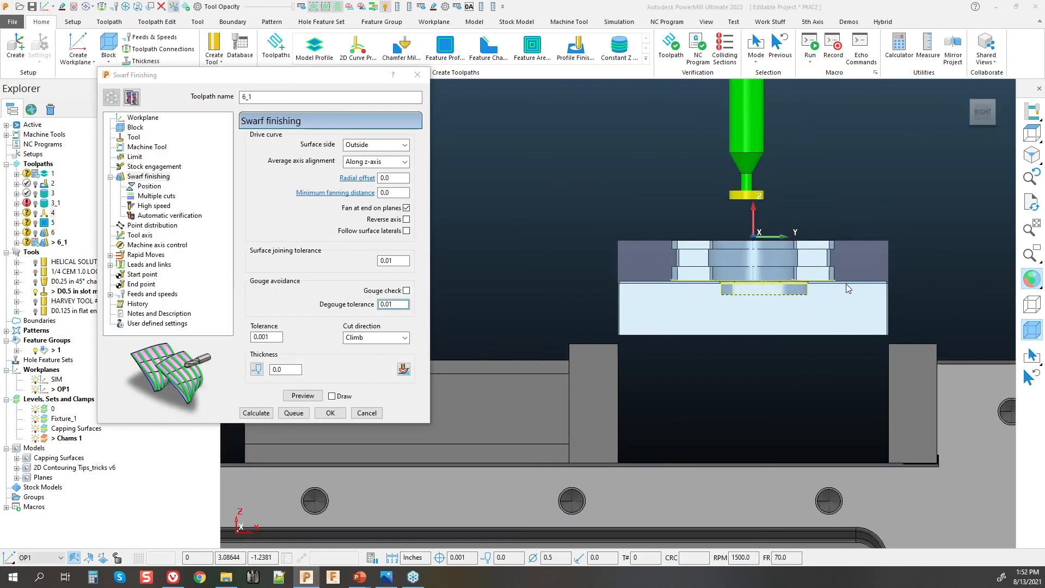
left_click(1033, 284)
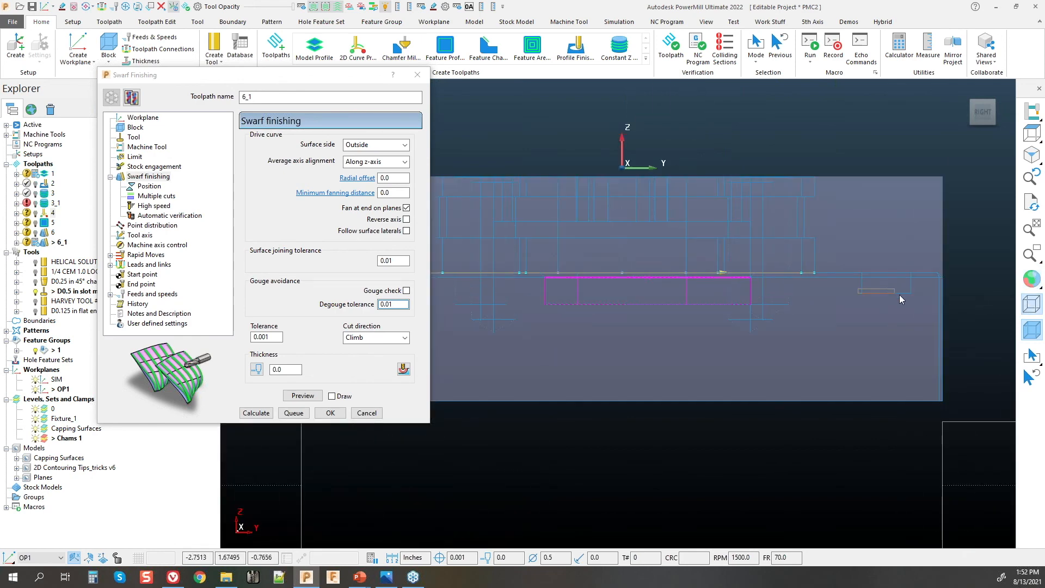
scroll(845, 337, "up", 1)
scroll(844, 342, "up", 2)
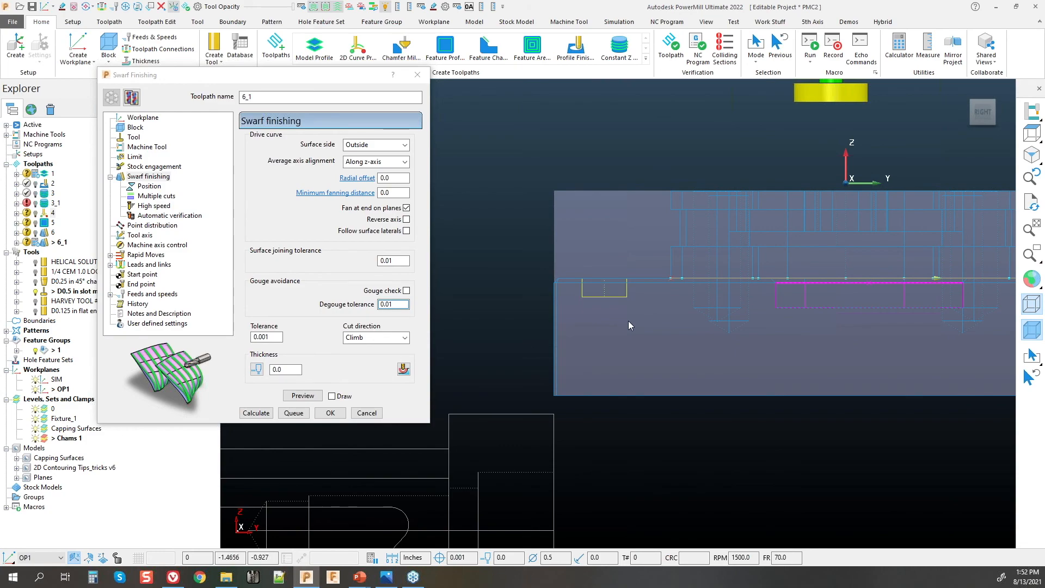
Step: Fit the block to the selected slot surfaces and switch shading back on
key("ctrl+b")
scroll(629, 322, "down", 2)
middle_click_drag(619, 313, 698, 380)
left_click(1032, 302)
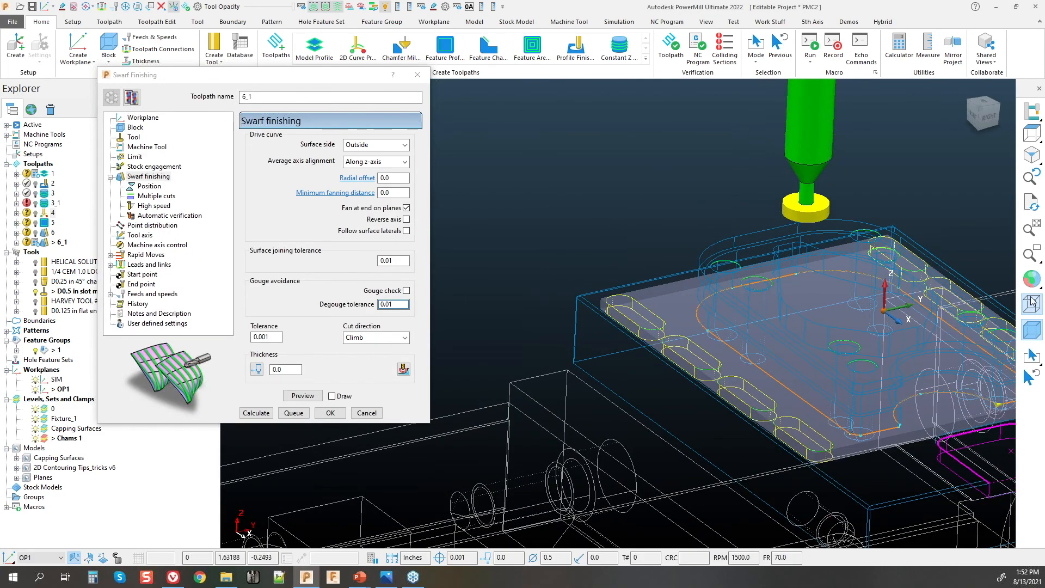
left_click(1033, 285)
scroll(592, 252, "down", 3)
middle_click_drag(592, 252, 478, 241, "shift")
mouse_move(511, 283)
middle_mouse_down()
mouse_move(524, 305)
mouse_move(514, 318)
middle_mouse_up()
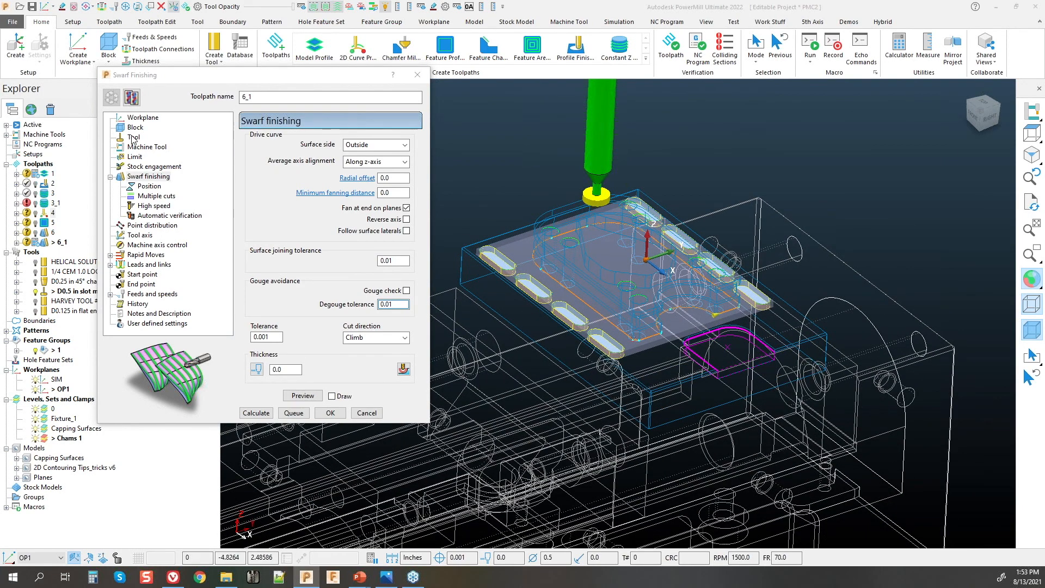
Step: Activate the D0.125 in flat end mill (HARVEY TOOL #33308) for toolpath 6_1
left_click(133, 137)
left_click(383, 143)
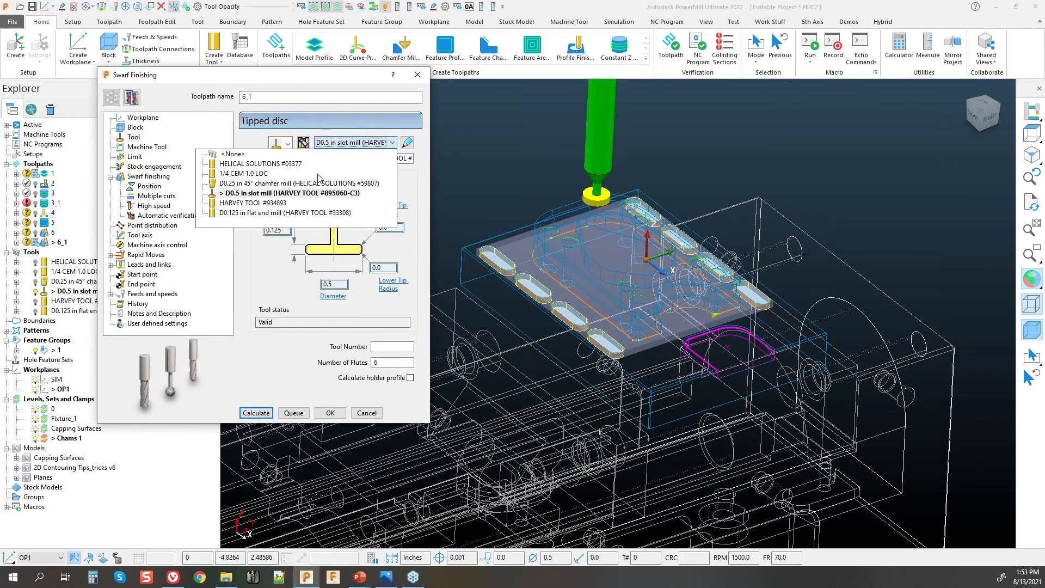
left_click(236, 213)
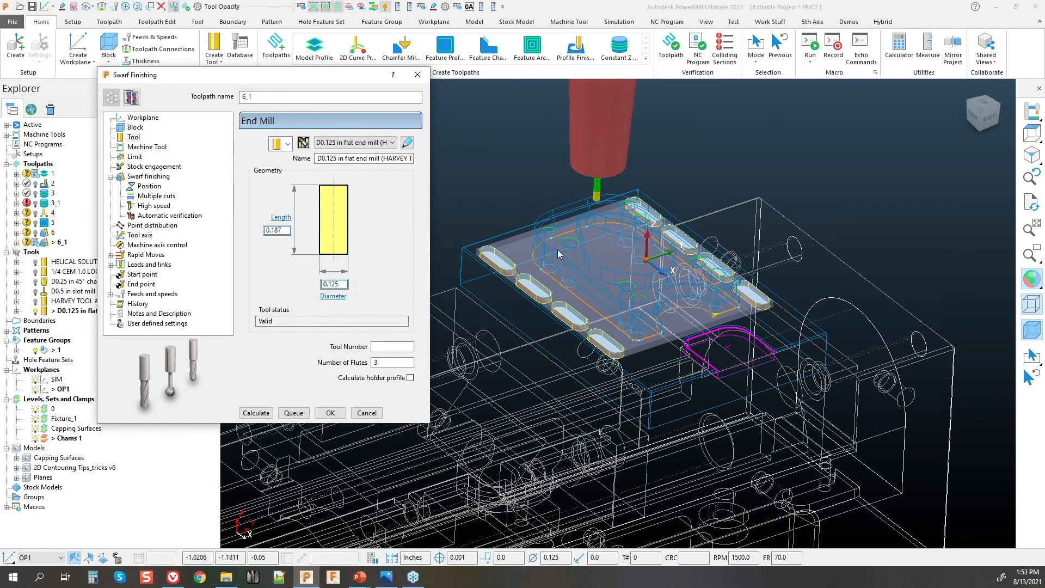
Step: Lock the block's Z limits and recalculate the block with an expansion of 0.25
left_click(135, 129)
left_click(404, 281)
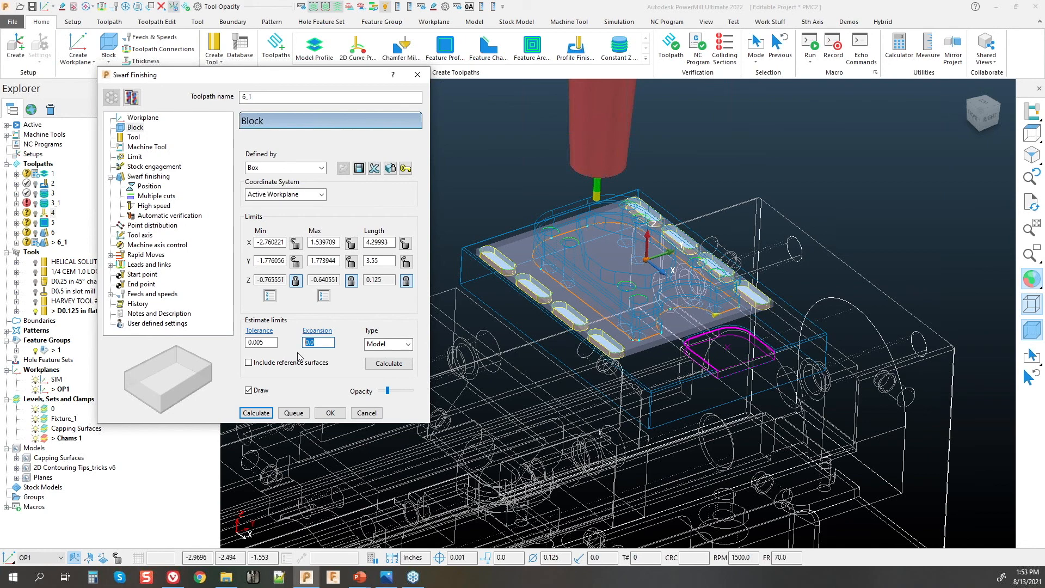
left_click(387, 364)
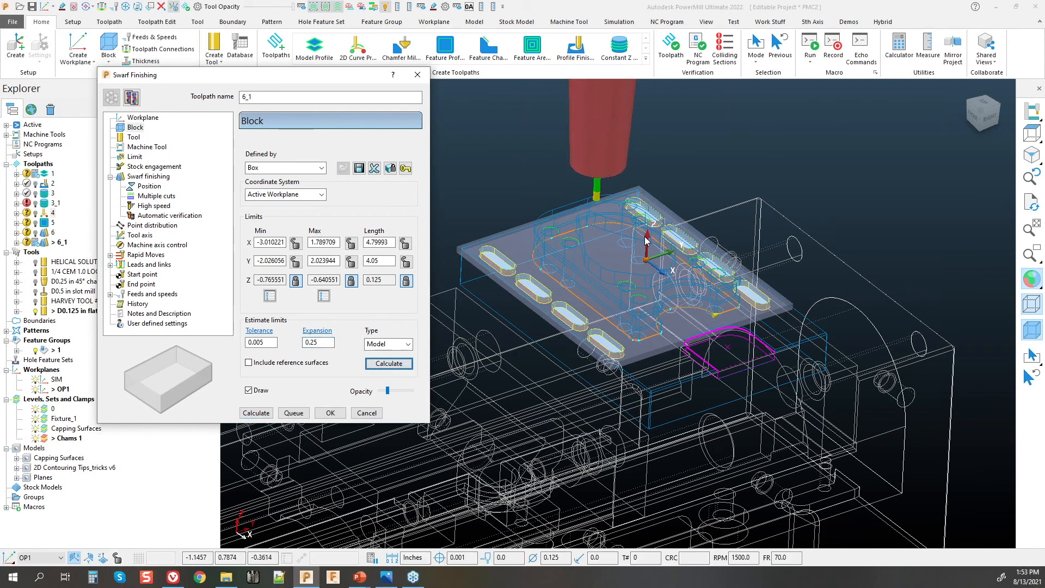
scroll(673, 358, "up", 5)
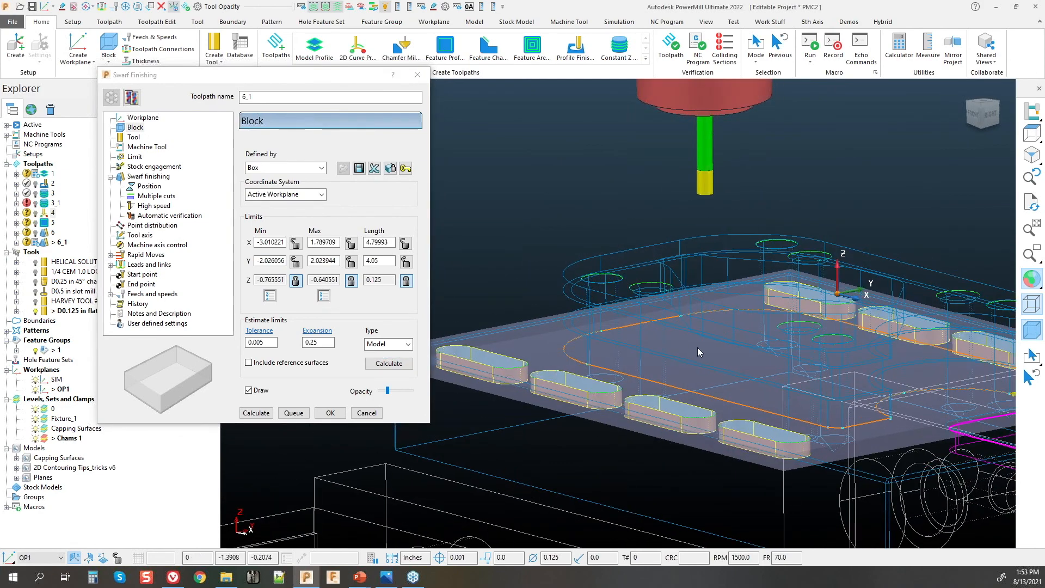
Step: Preview the swarf finishing passes of toolpath 6_1 on the selected slot walls
left_click(142, 178)
left_click(302, 396)
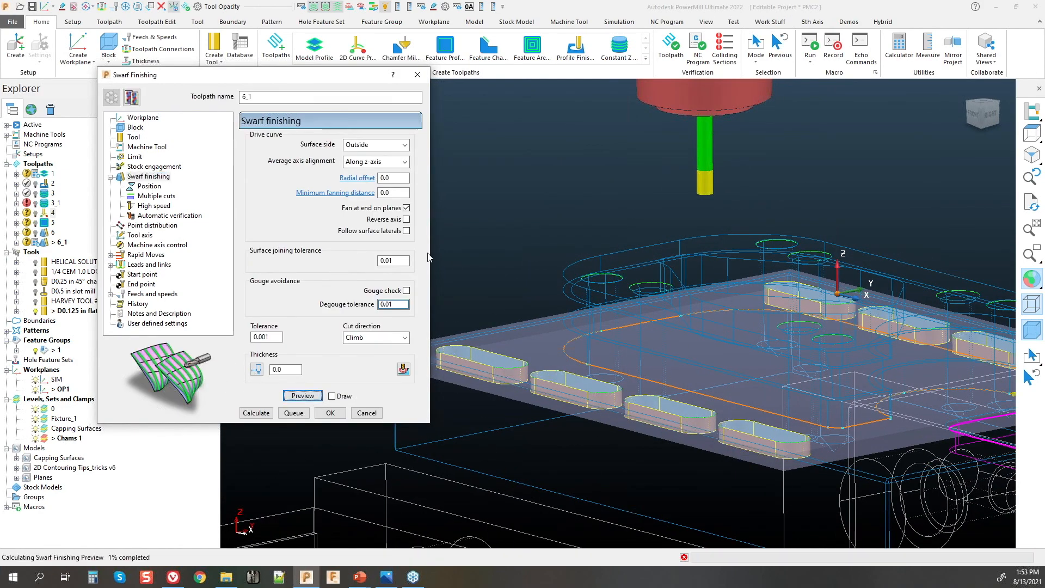
middle_click_drag(537, 344, 549, 371)
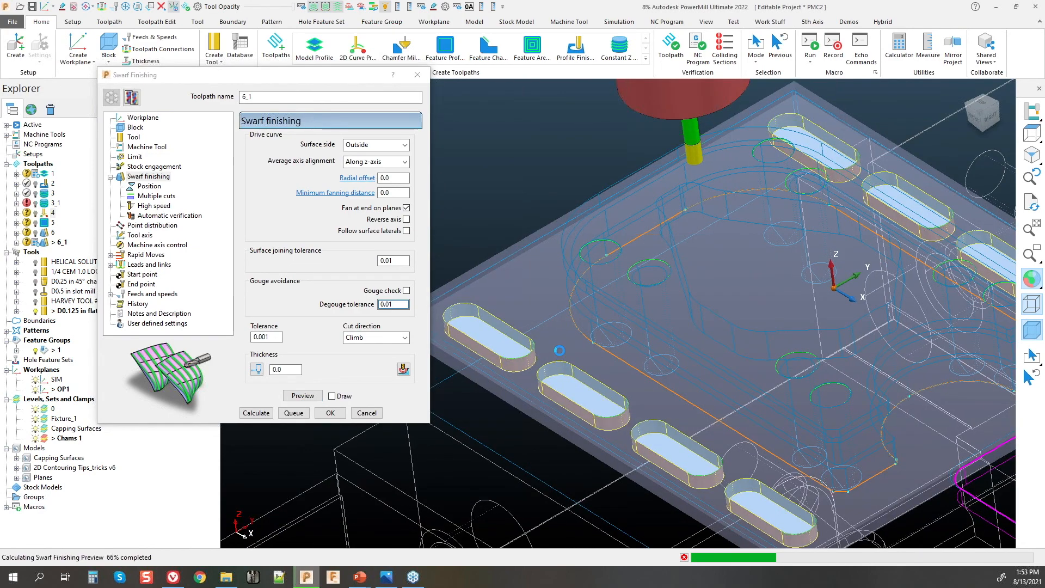
middle_click_drag(595, 346, 626, 319)
Step: Set the lead-in of toolpath 6_1 to Pocket centre, copy it to the lead-out and calculate the toolpath
left_click_drag(245, 80, 288, 90)
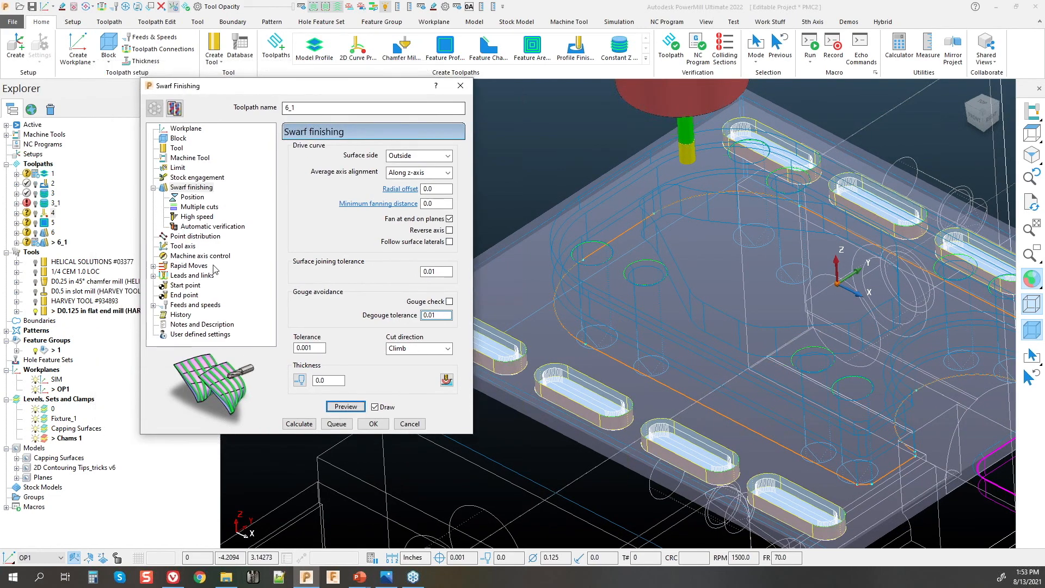
left_click(154, 276)
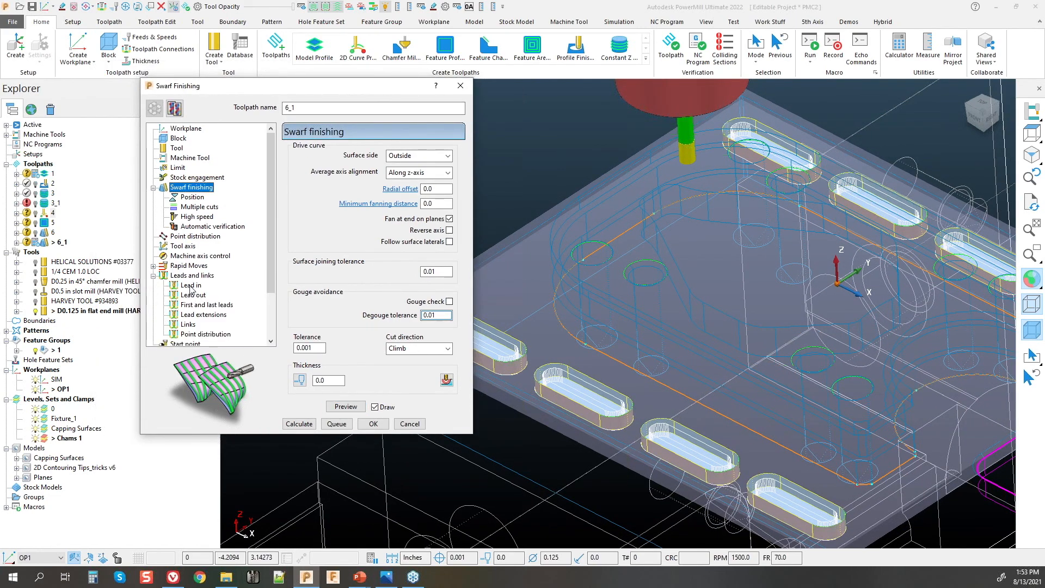
left_click(191, 285)
left_click(412, 162)
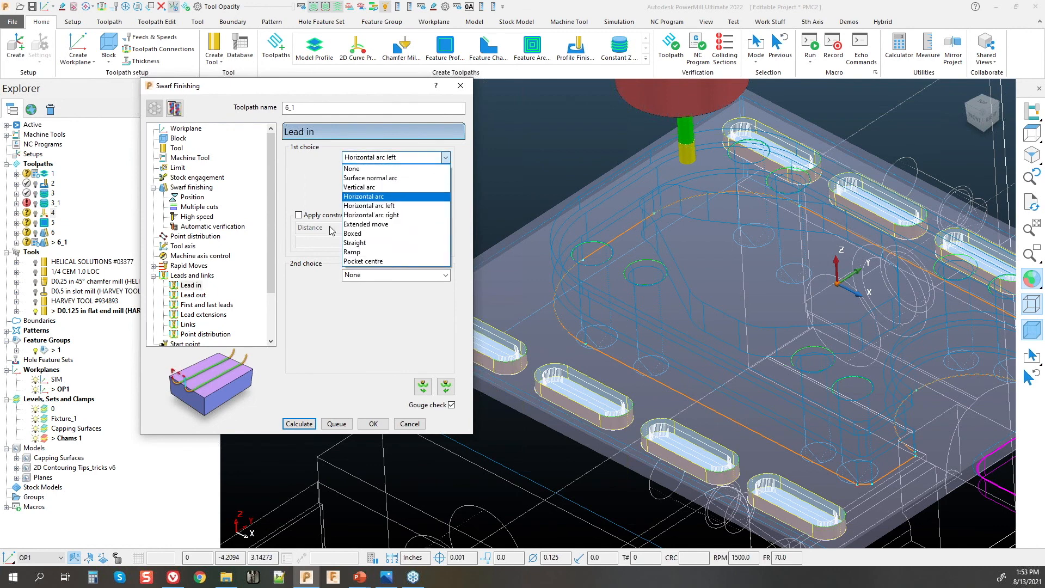
left_click(383, 262)
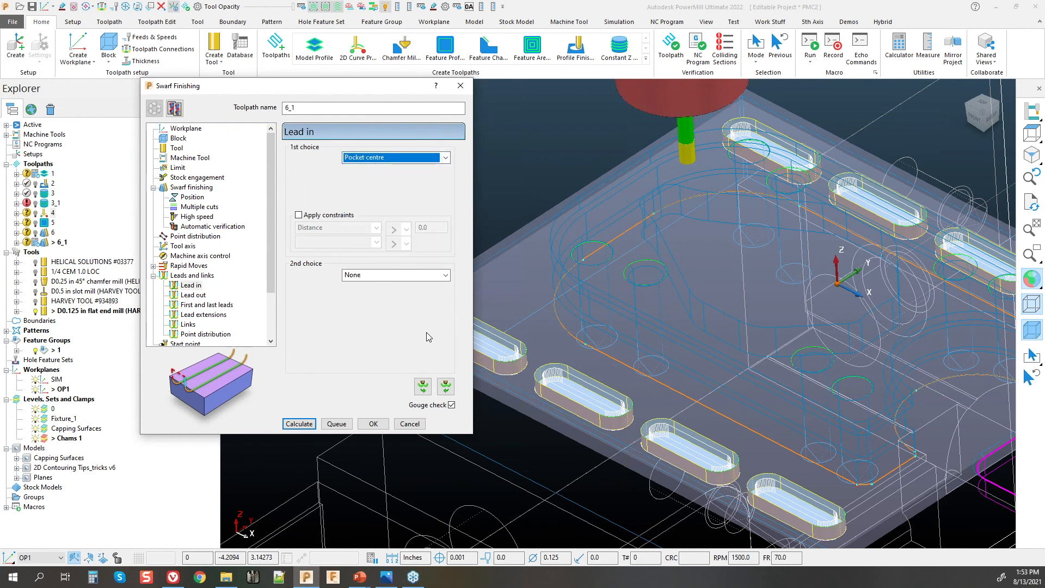
left_click(427, 382)
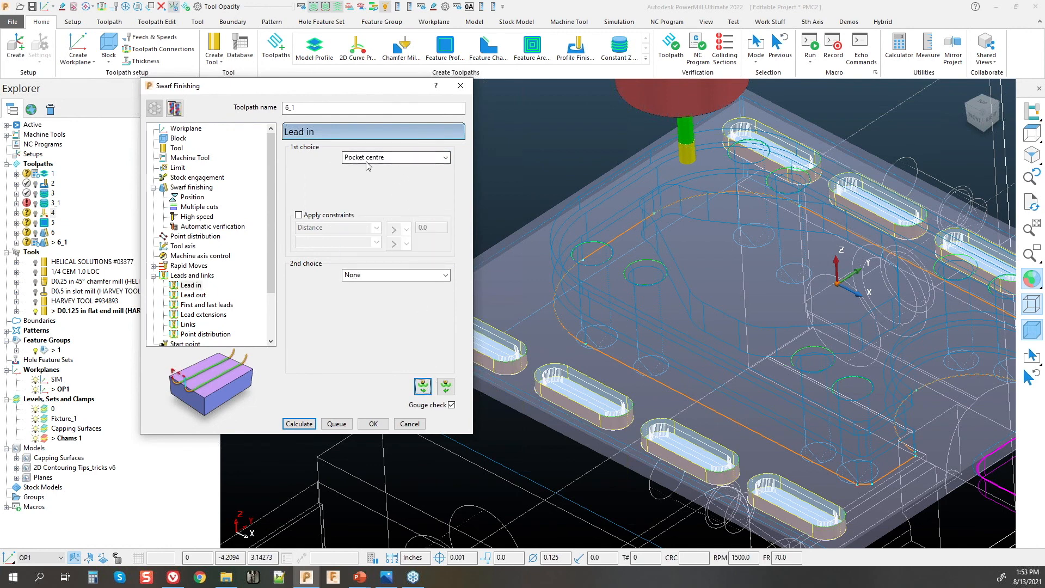
left_click(298, 424)
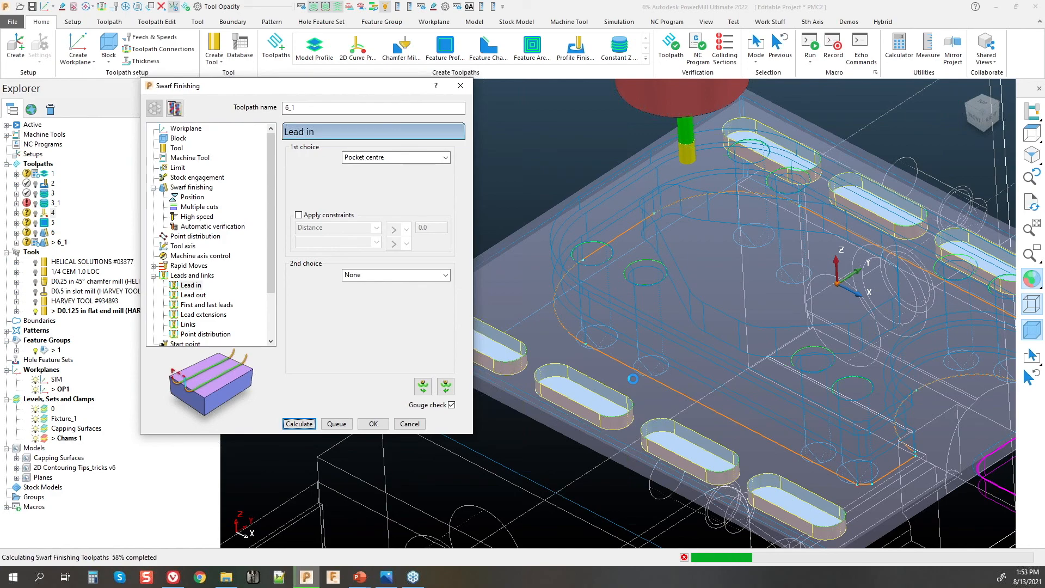
Step: Inspect the calculated passes around the slots and reopen toolpath 6_1 for editing
middle_click_drag(643, 370, 602, 425)
left_click(155, 108)
middle_click_drag(550, 338, 762, 310)
scroll(598, 383, "up", 3)
scroll(795, 374, "down", 5)
Step: Try to box-select the slot surfaces at both sides of the plate from the Right view
left_click(982, 117)
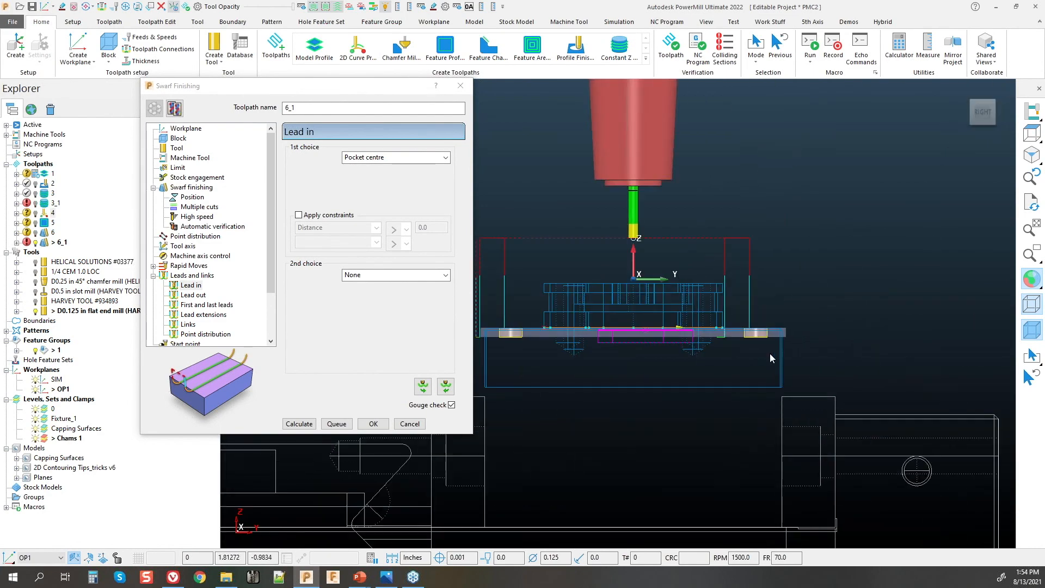
scroll(517, 339, "down", 2)
scroll(517, 338, "up", 3)
left_click_drag(483, 335, 512, 355)
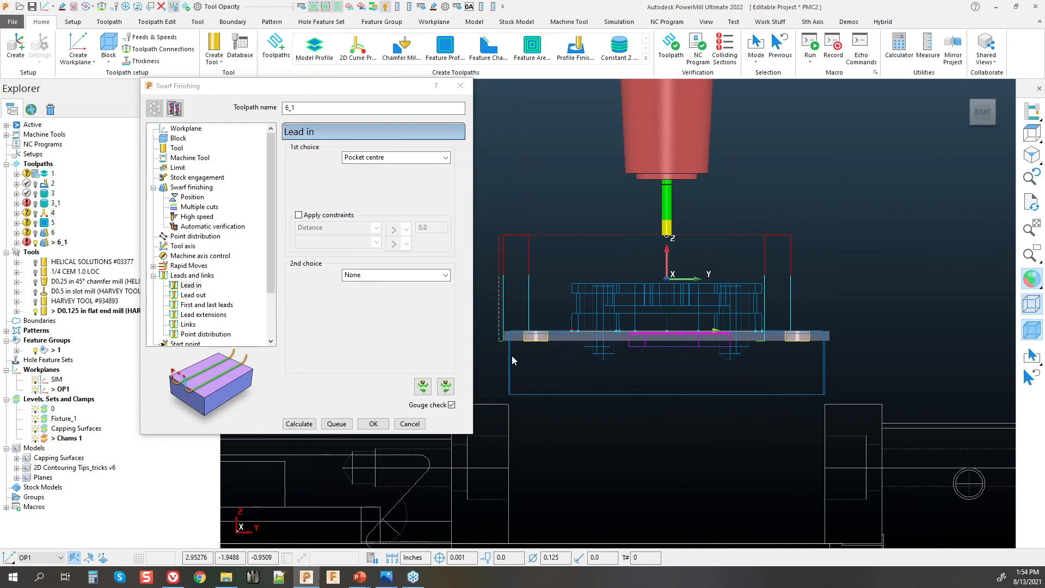
left_click_drag(740, 314, 771, 351)
middle_click_drag(770, 353, 743, 397)
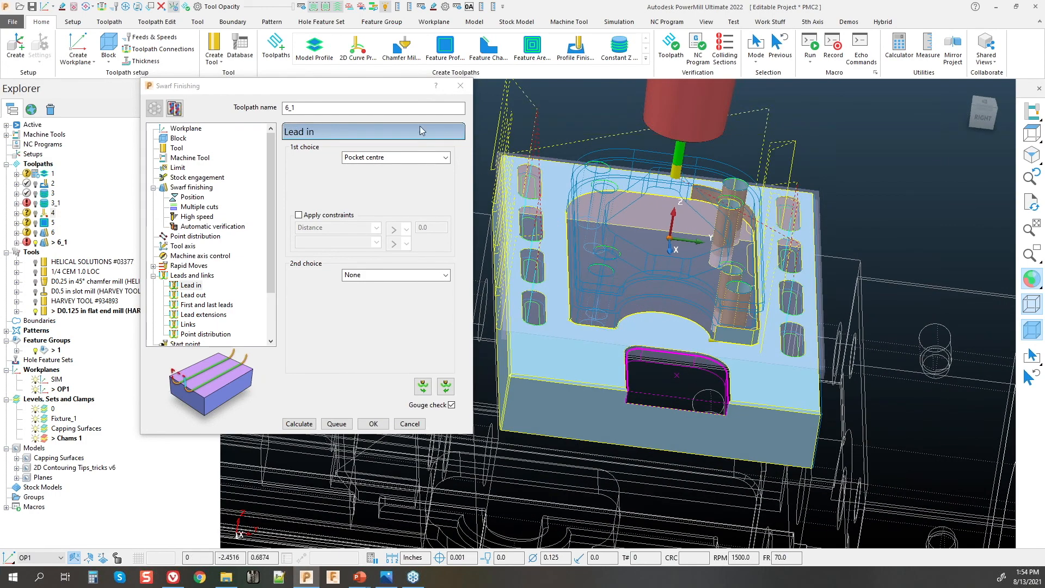
Step: Display the part and fixture shaded without wireframe
left_click(161, 7)
middle_click_drag(609, 400, 727, 362)
left_click(1031, 279)
middle_click_drag(615, 256, 650, 324)
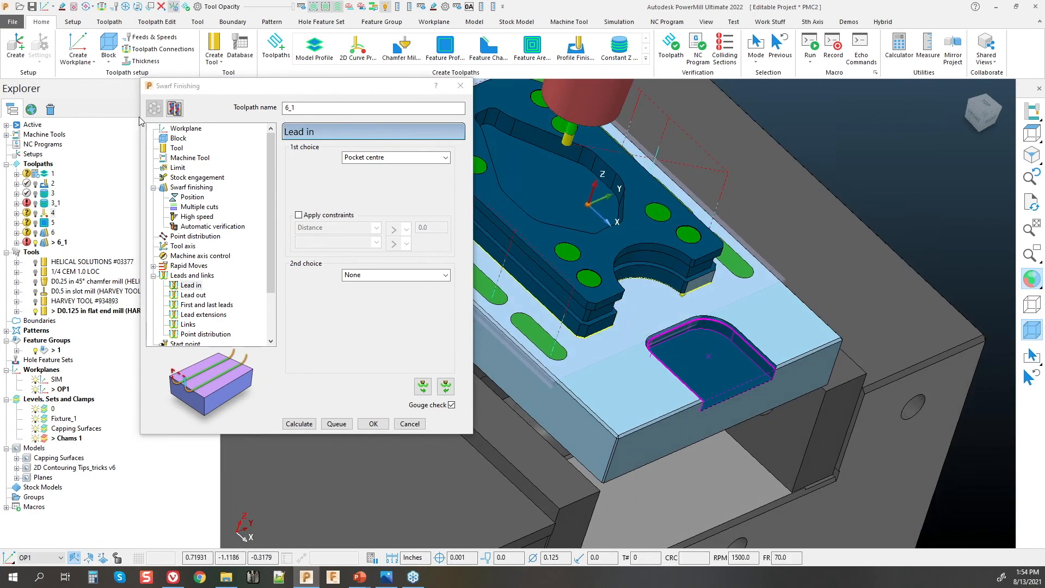
Step: Assign all Capping Surfaces geometry to Ignore set 2 in the component thickness of toolpath 6_1 and accept overwriting the calculated toolpath
left_click(174, 188)
left_click(445, 379)
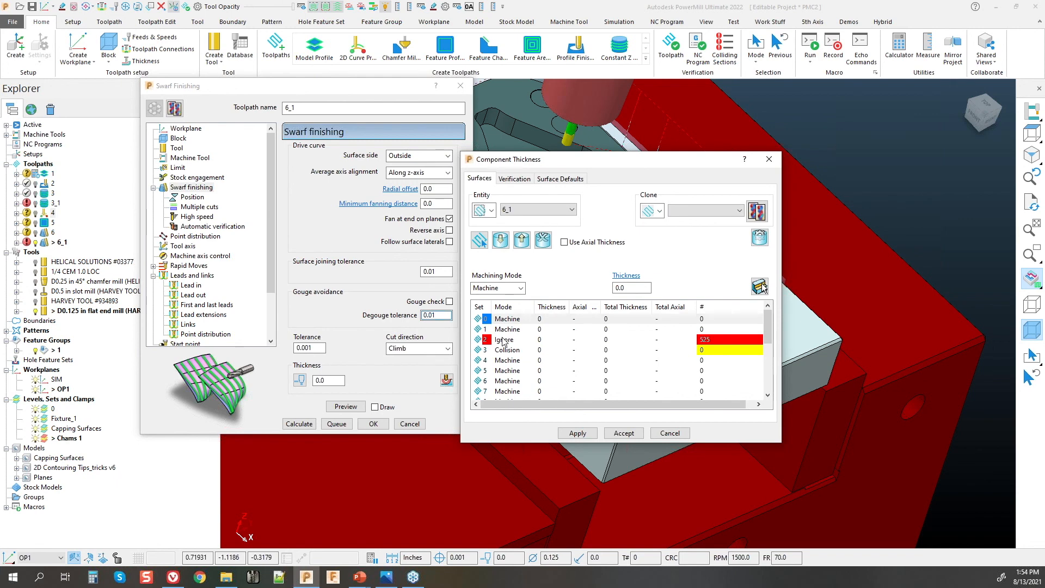
left_click(503, 341)
left_click_drag(661, 169, 373, 163)
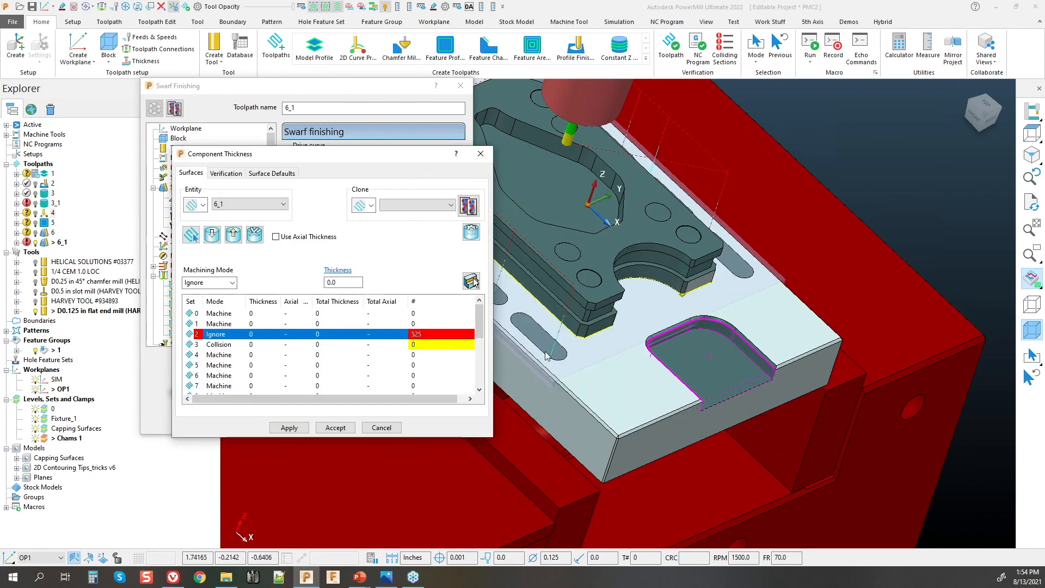
right_click(50, 428)
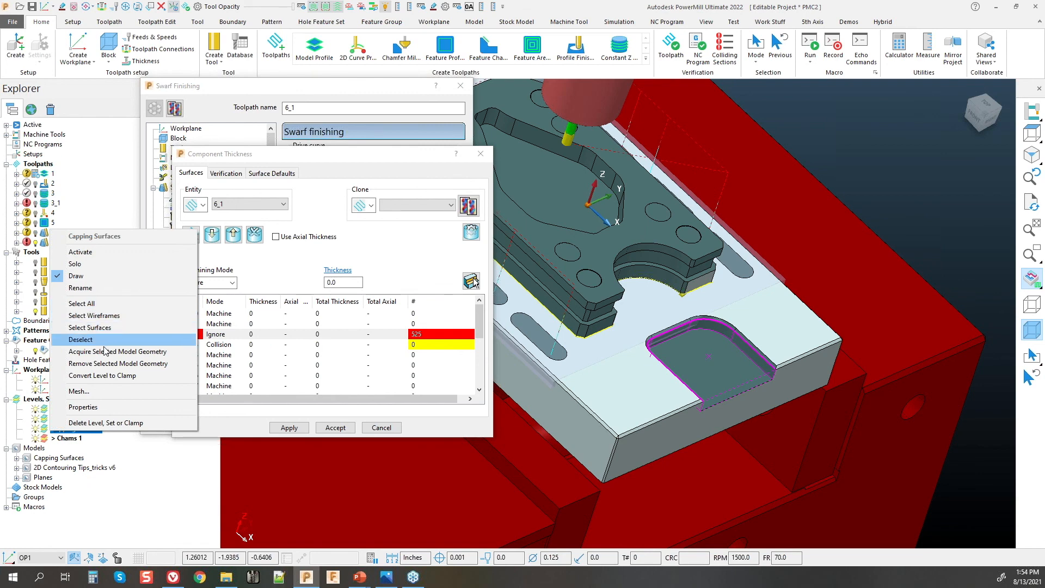
left_click(82, 304)
left_click(211, 234)
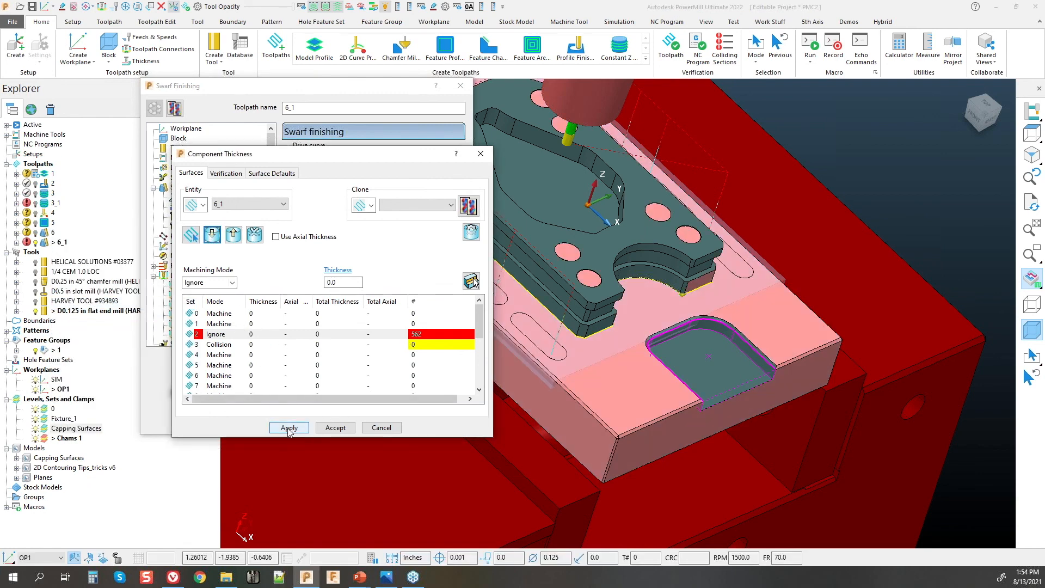
left_click(336, 427)
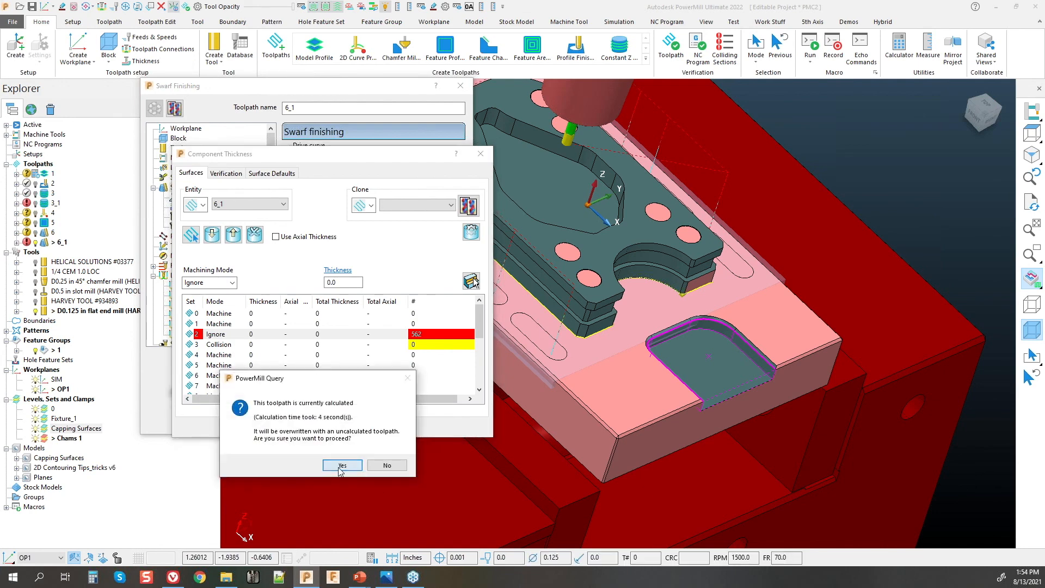
left_click(342, 465)
Step: Reselect the slot wall surfaces on both sides of the plate from the Right view, with the wireframe displayed
left_click(299, 424)
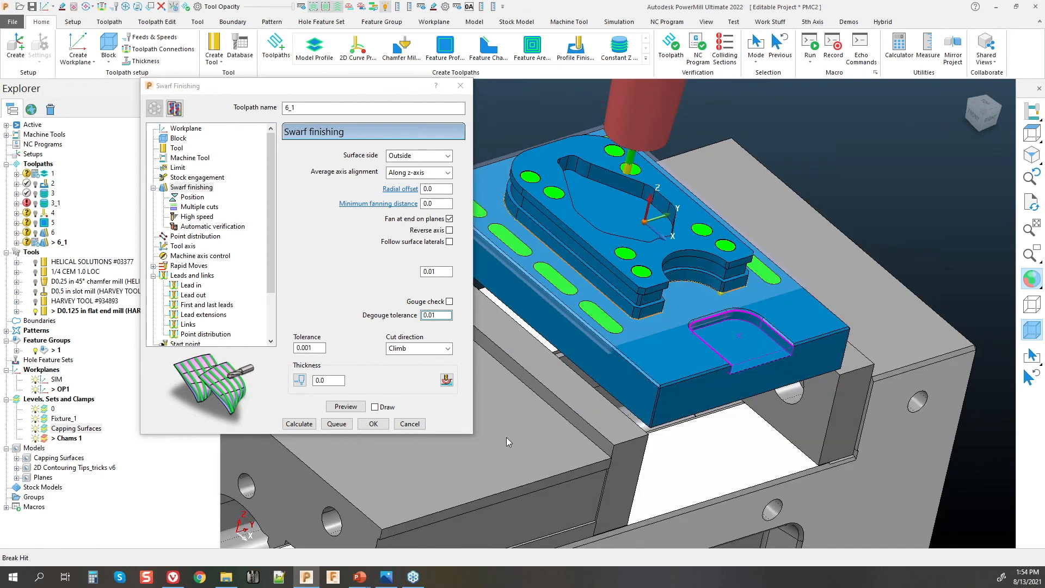
left_click(990, 121)
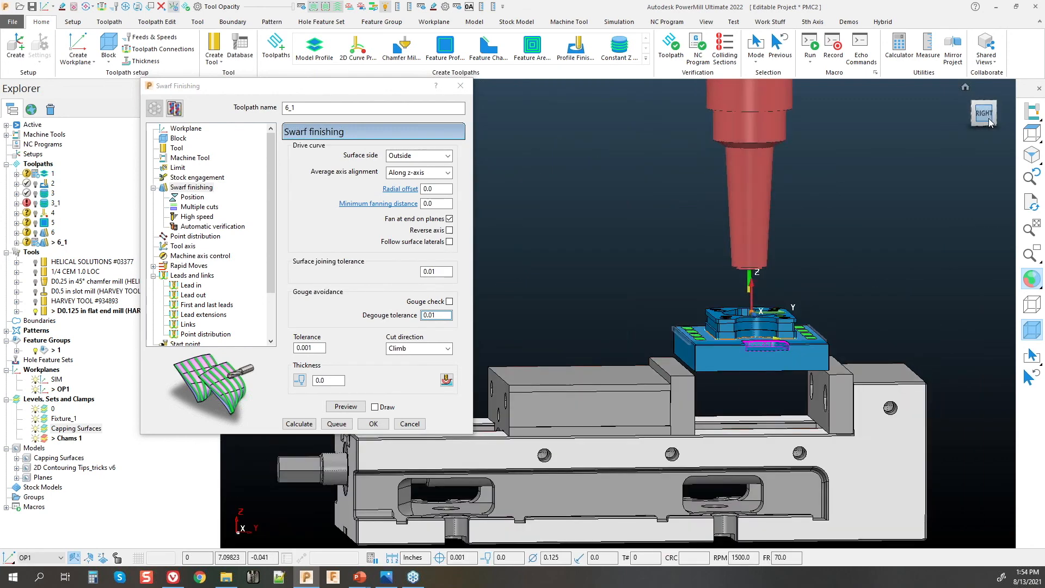
scroll(833, 355, "up", 5)
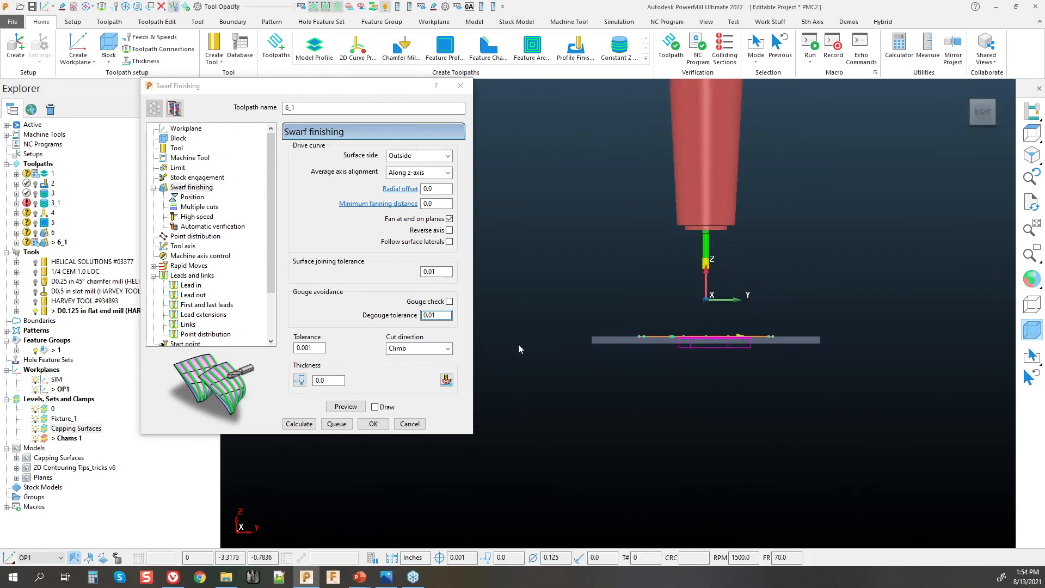
scroll(795, 356, "up", 3)
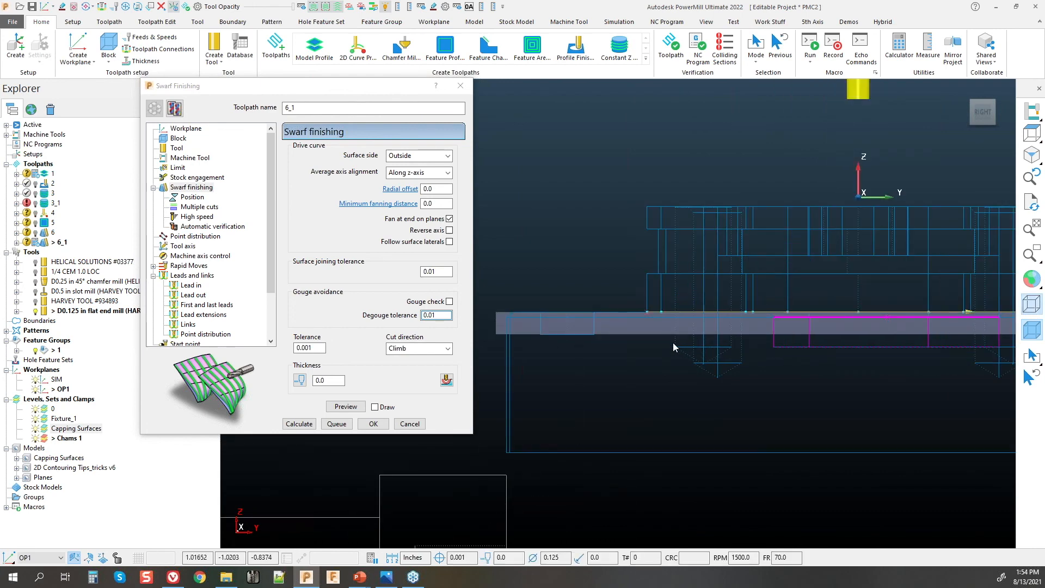
scroll(587, 353, "down", 4)
scroll(886, 345, "up", 4)
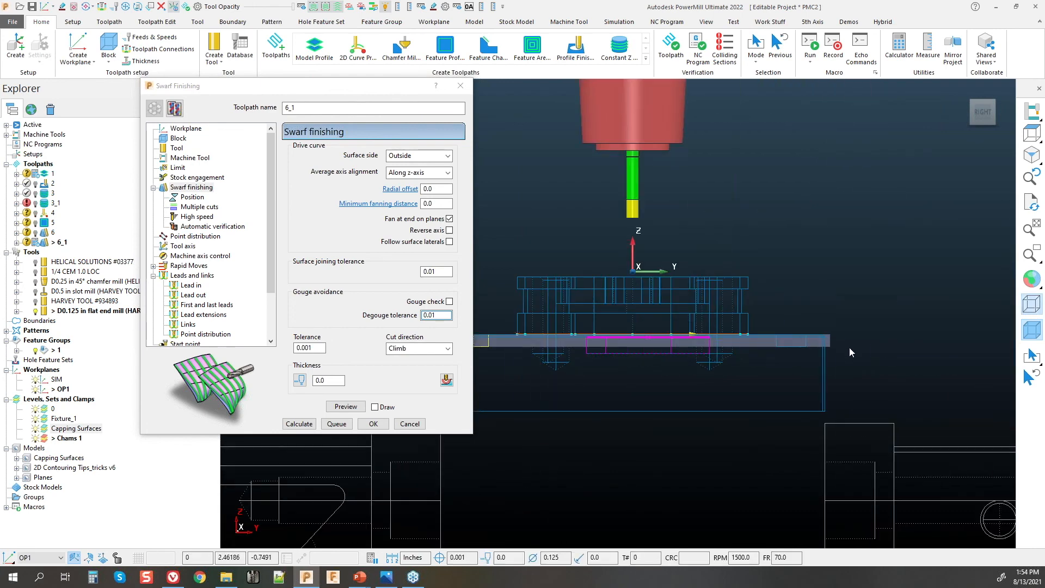
middle_click_drag(700, 330, 702, 466)
scroll(759, 373, "down", 3)
left_click(1032, 280)
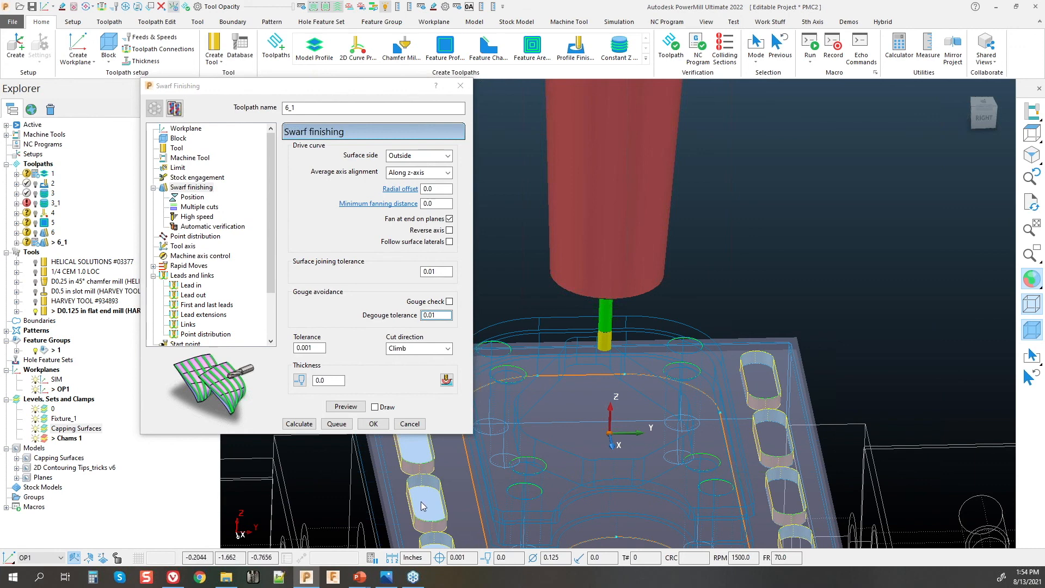
scroll(488, 435, "up", 5)
scroll(468, 452, "down", 6)
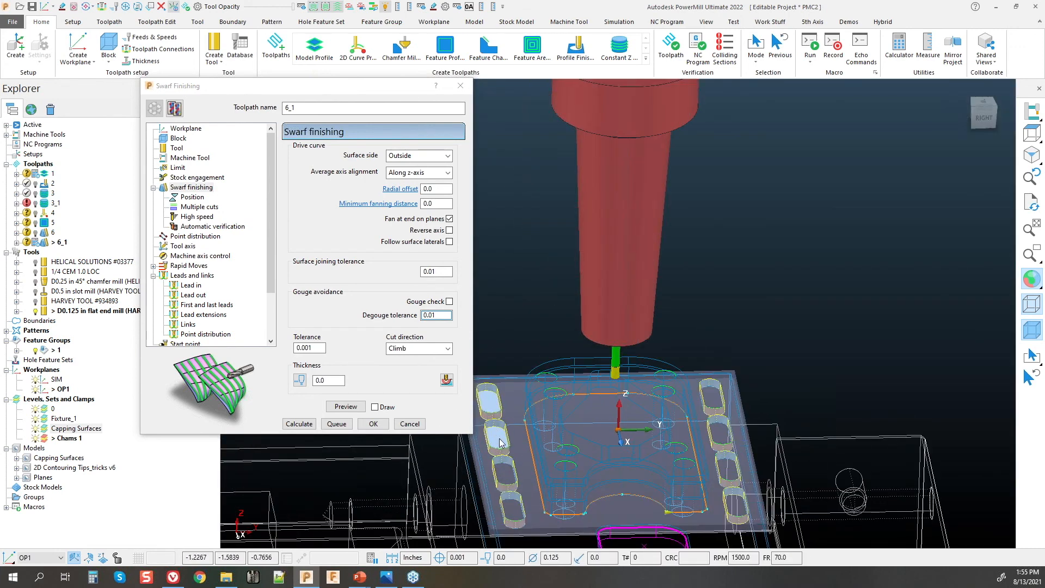
Step: Calculate swarf toolpath 6_1 on the selected slot walls and close its settings
left_click(300, 424)
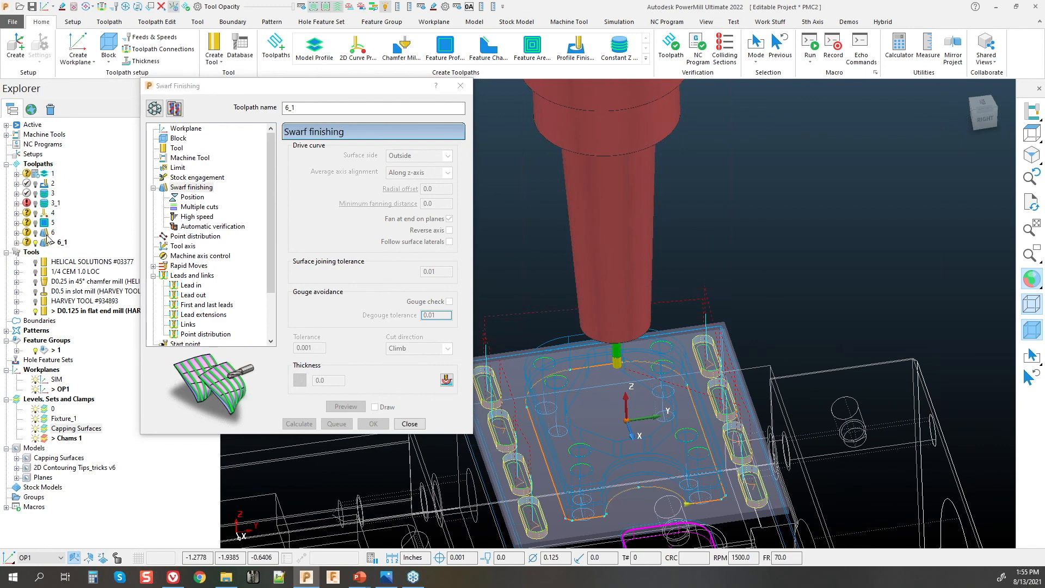
left_click(60, 242)
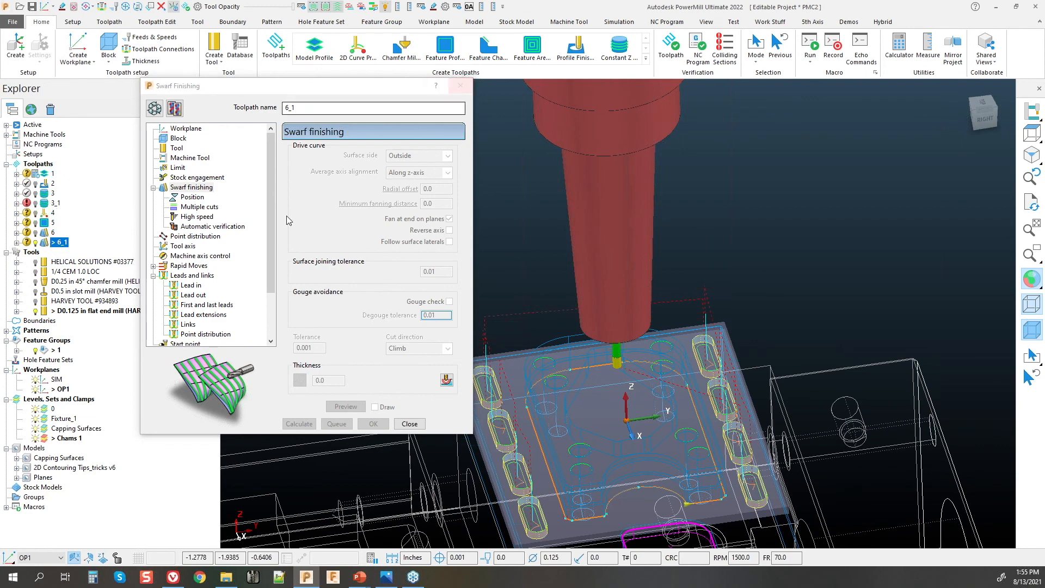
scroll(186, 316, "down", 2)
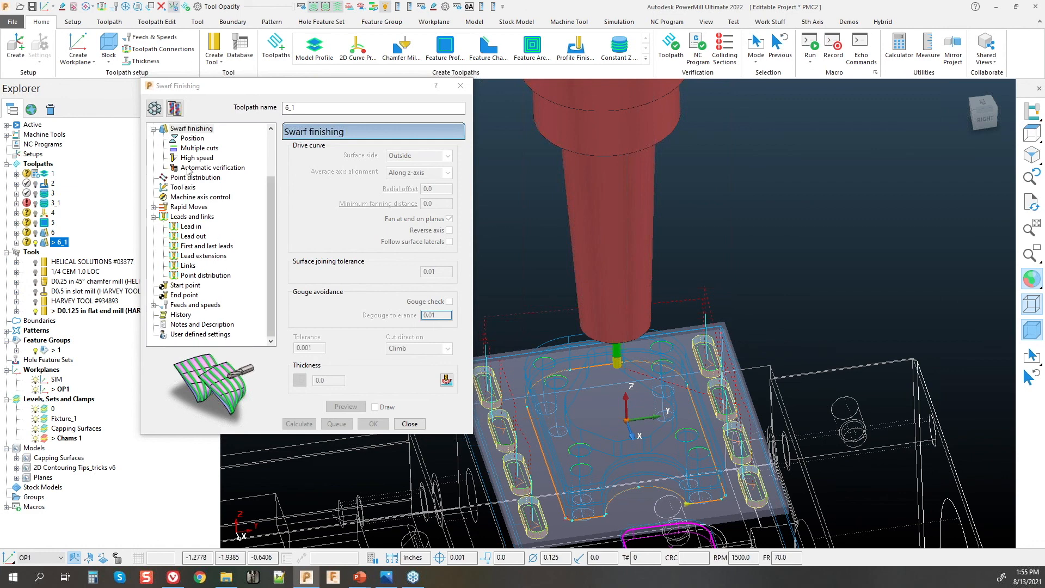
left_click(461, 85)
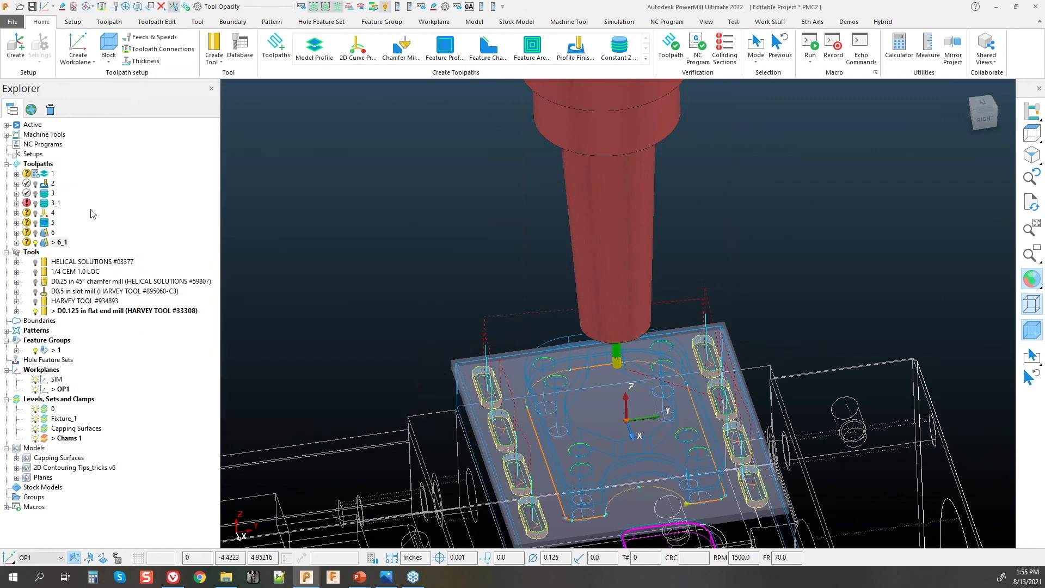
Step: Create NC program 1 with output workplane OP1 and add toolpath 6_1 to it
right_click(44, 145)
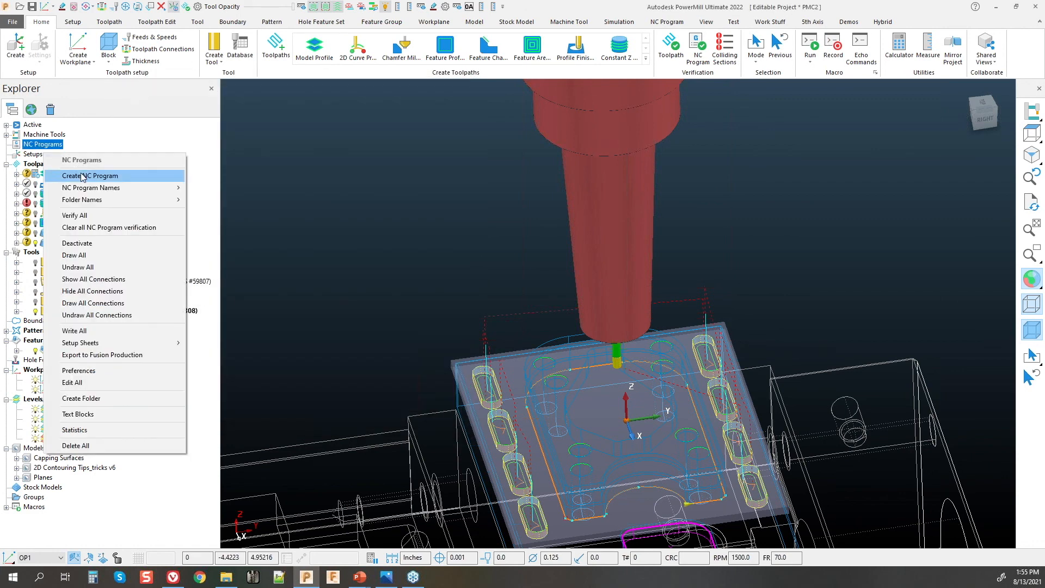
key("Escape")
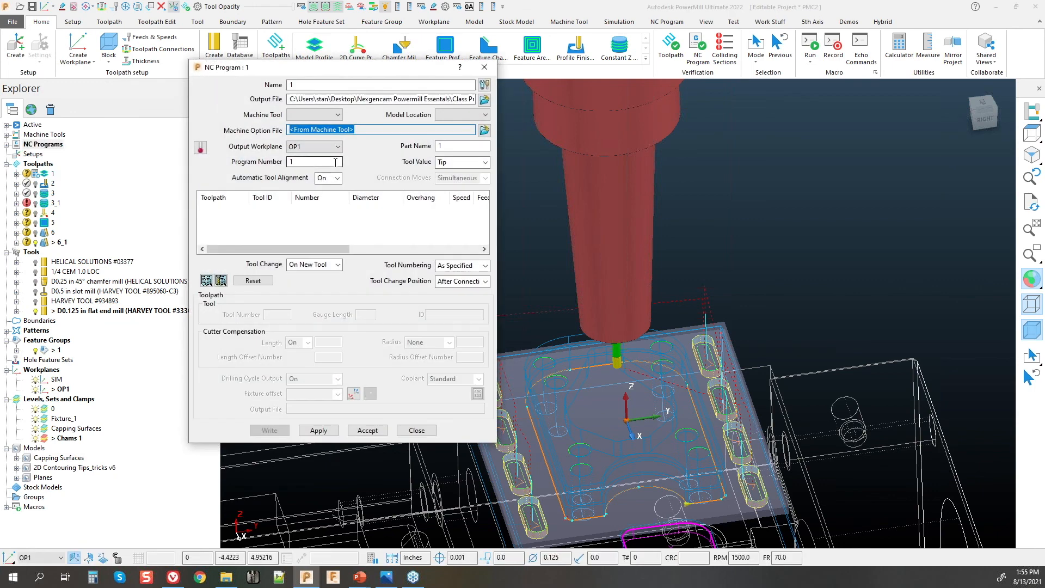
left_click(44, 145)
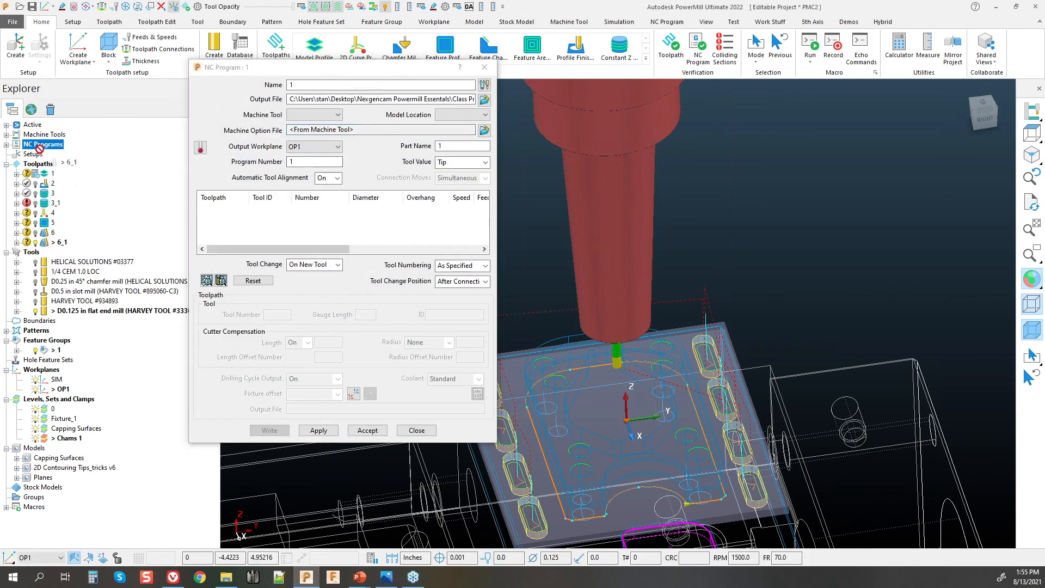
left_click(7, 145)
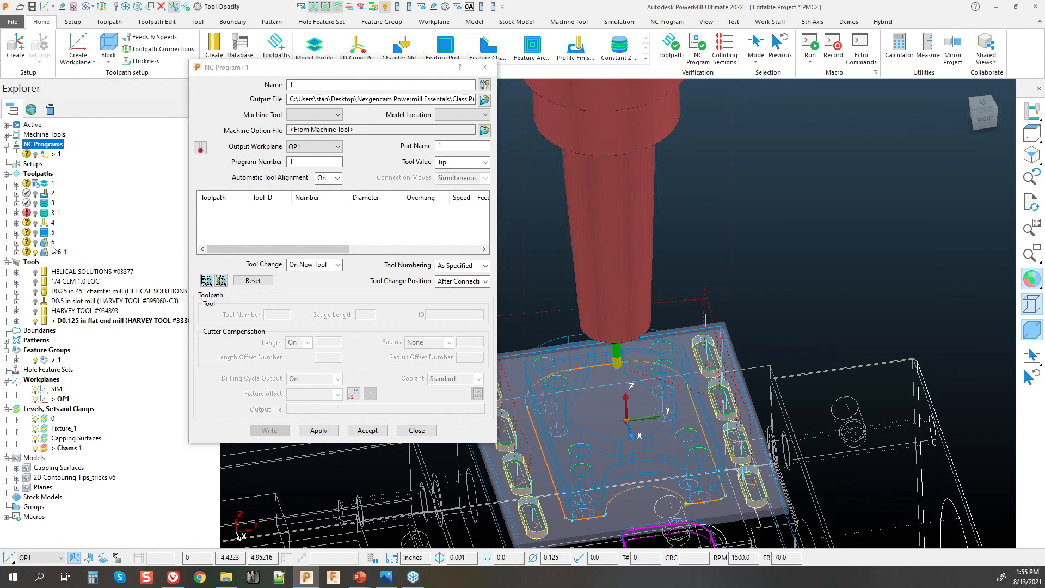
left_click_drag(49, 253, 56, 155)
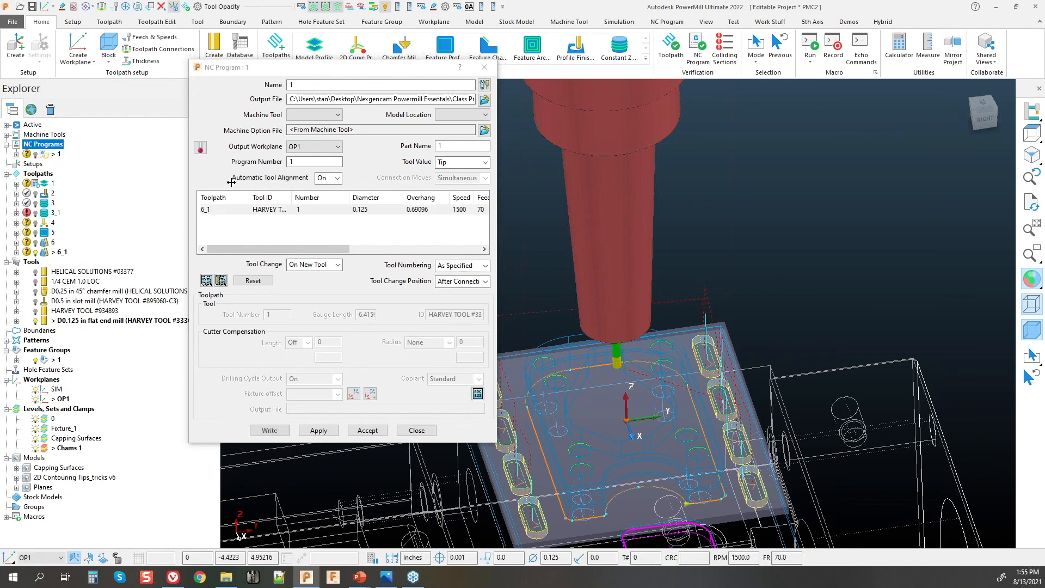
Step: Set the cutter radius compensation of toolpath 6_1 to Left in NC program 1 and close the program settings
left_click(275, 209)
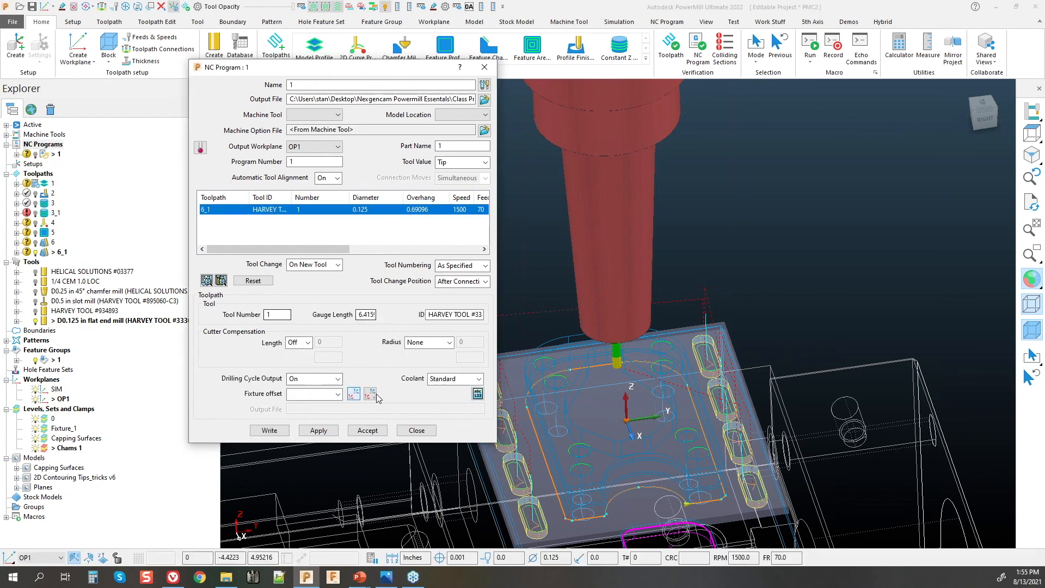
left_click(449, 343)
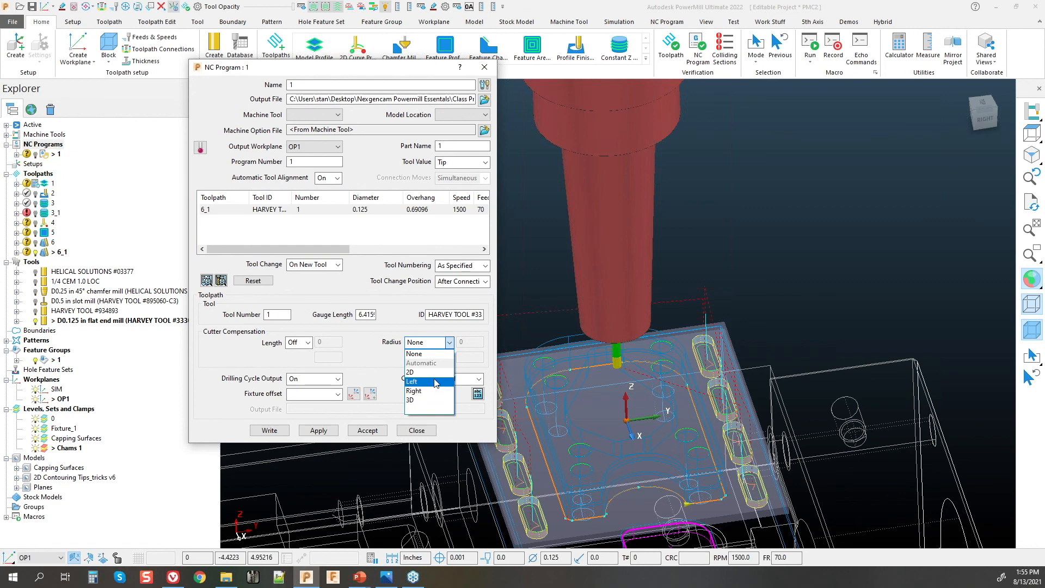
left_click(414, 381)
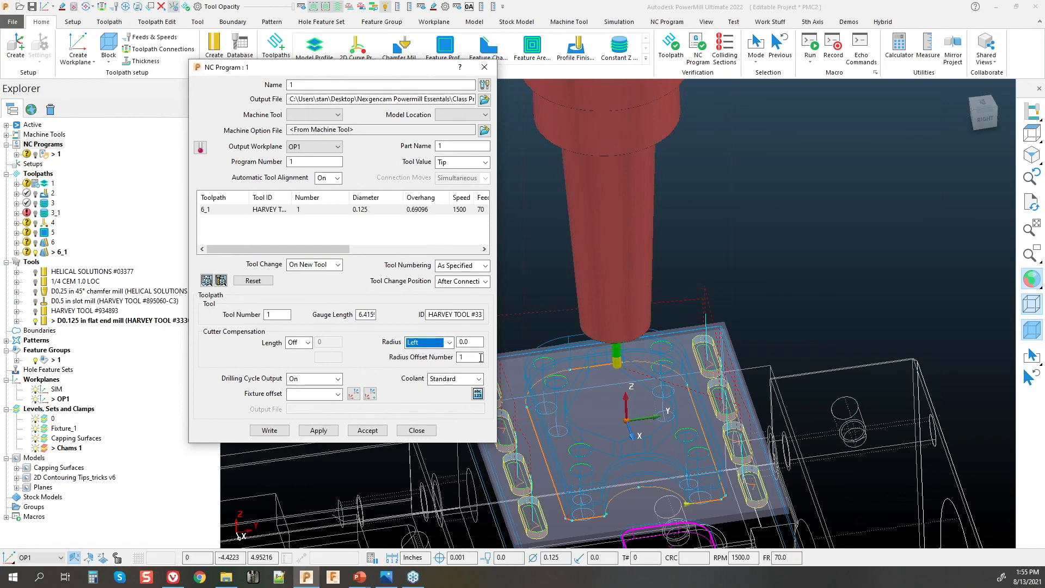
left_click(449, 343)
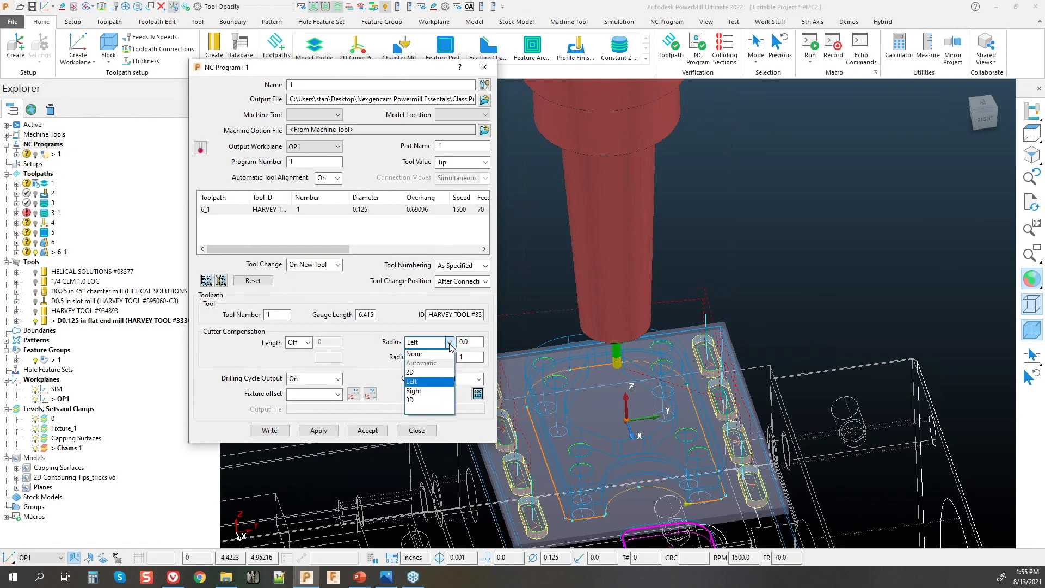
left_click(371, 350)
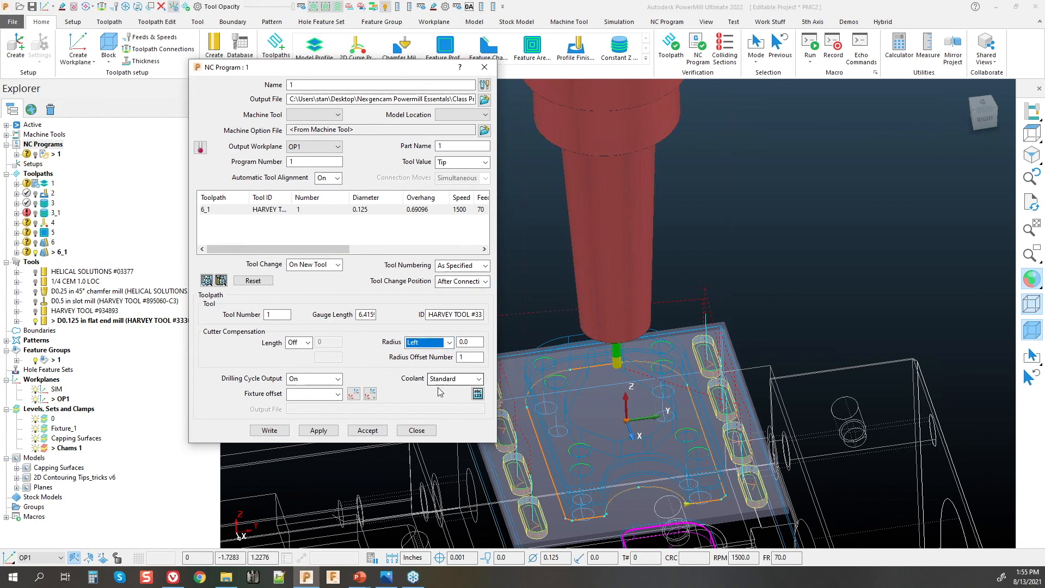
left_click(416, 430)
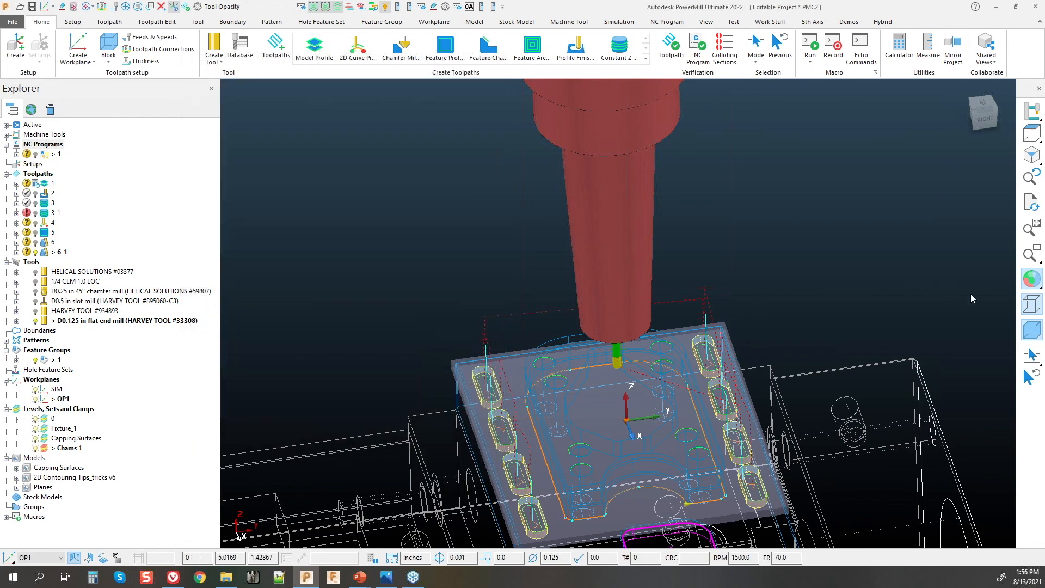
Step: Turn off the wireframe display and show the part with shaded surfaces from an angled view
left_click(1033, 303)
mouse_move(537, 402)
middle_mouse_down()
mouse_move(607, 425)
mouse_move(572, 416)
middle_mouse_up()
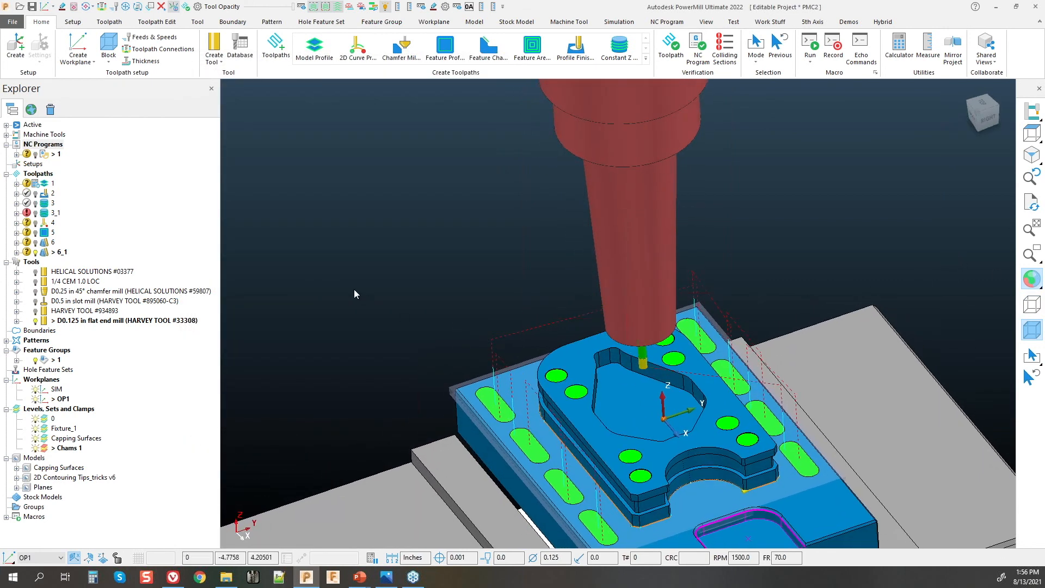